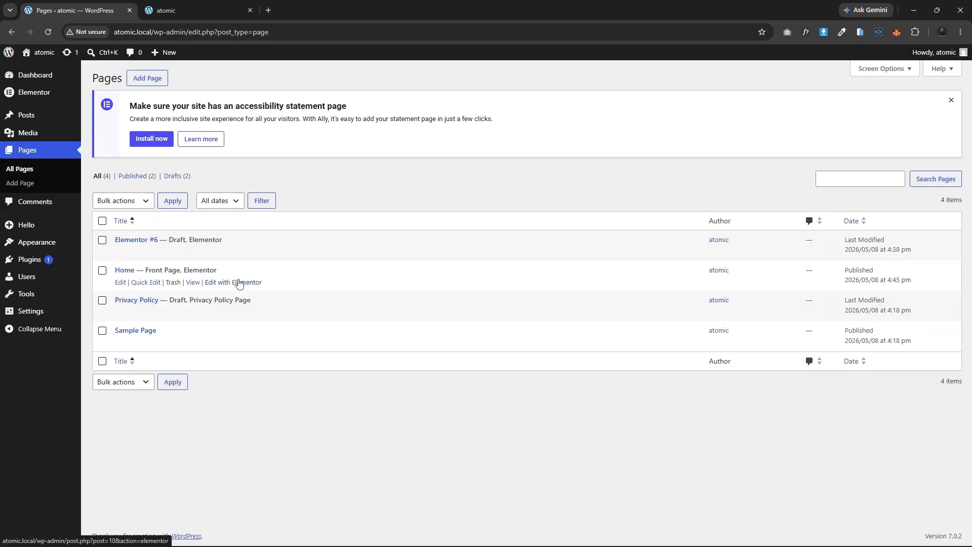
Step: Open the Home page in the Elementor editor in a new browser tab
right_click(236, 282)
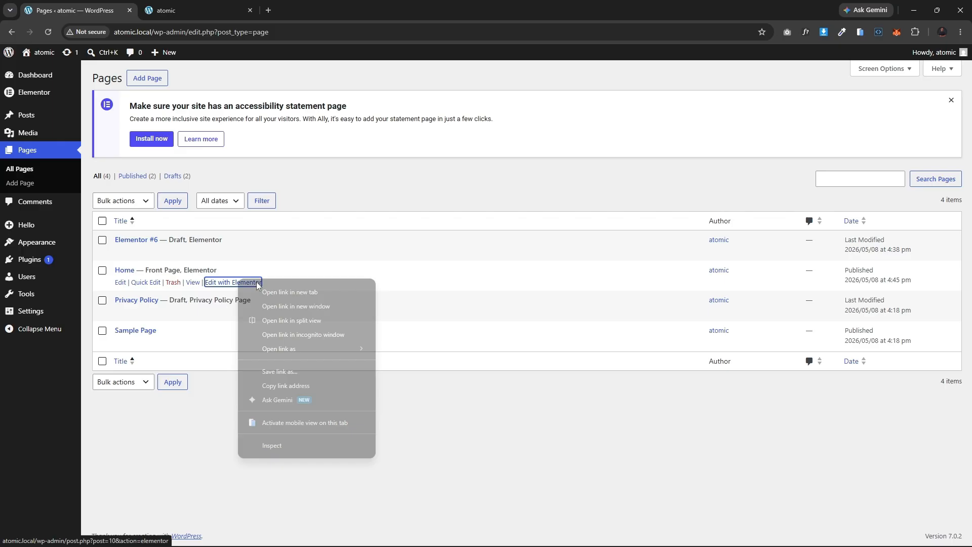
click(311, 293)
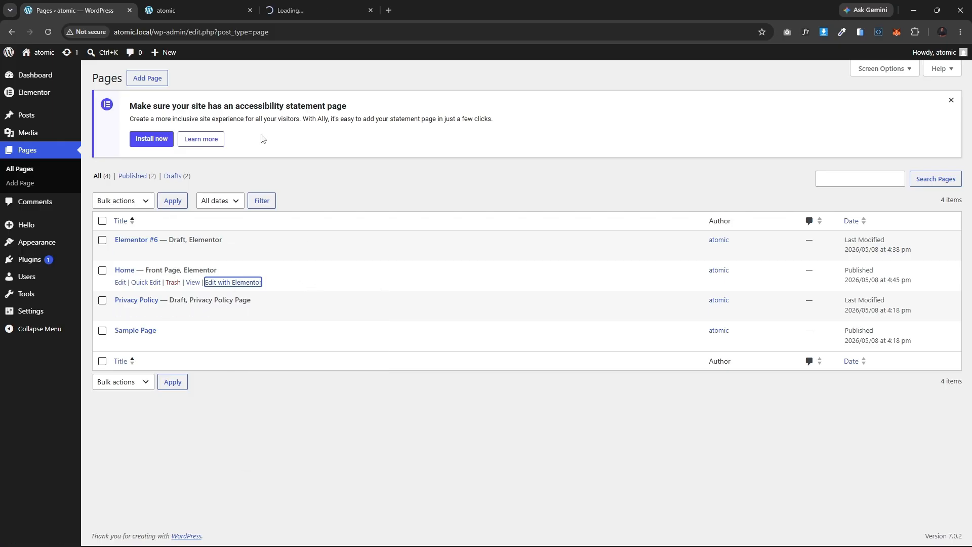
click(202, 6)
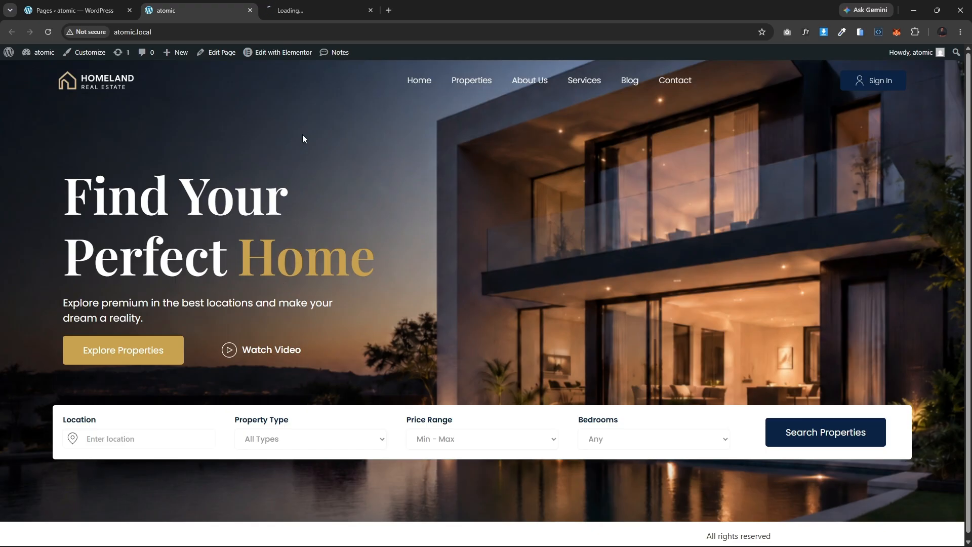
key(ctrl+Tab)
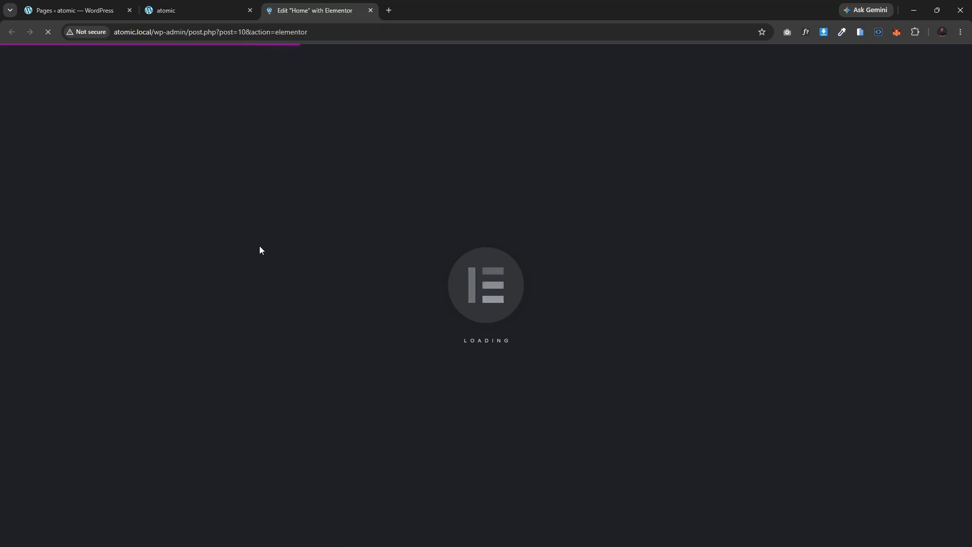
click(211, 10)
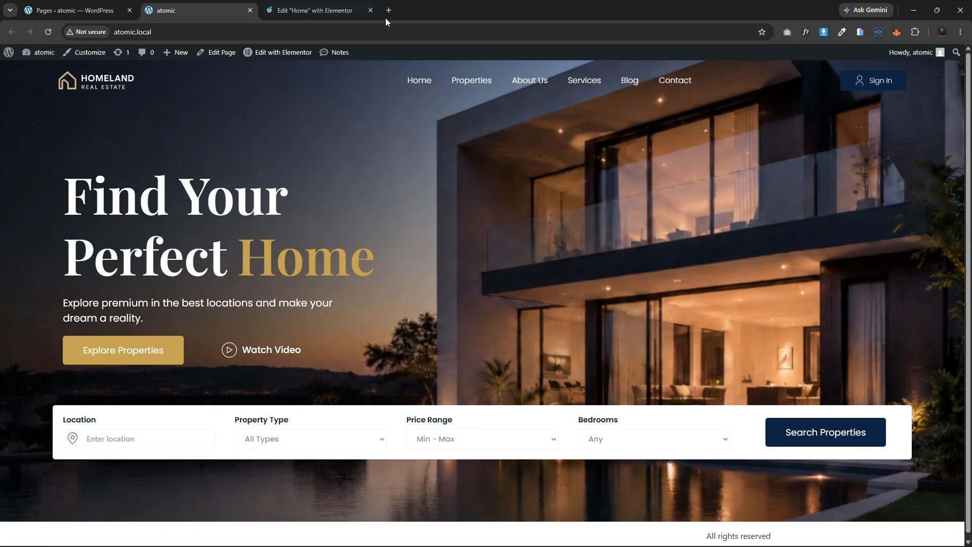
Step: Open a new tab and go to the Flaticon icon search
key(ctrl+t)
text(fl)
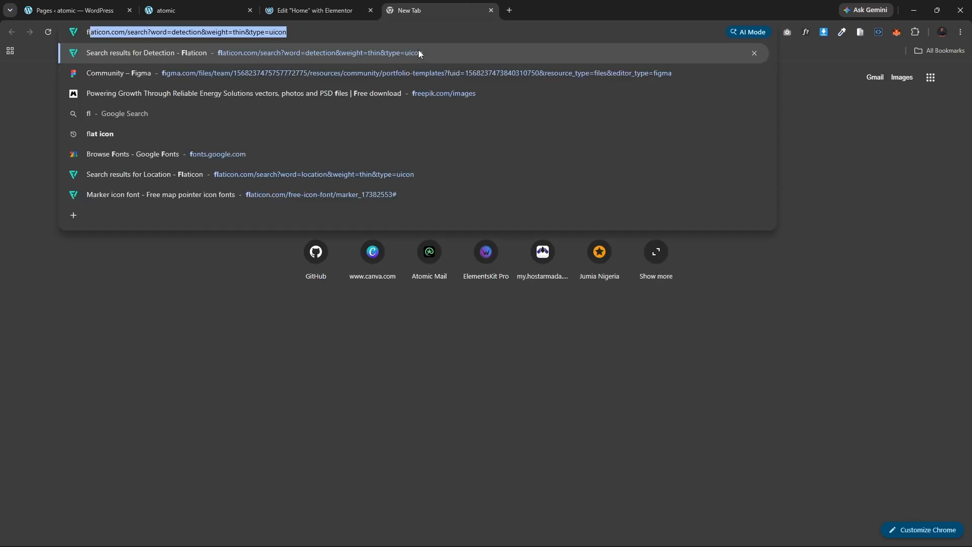
key(Return)
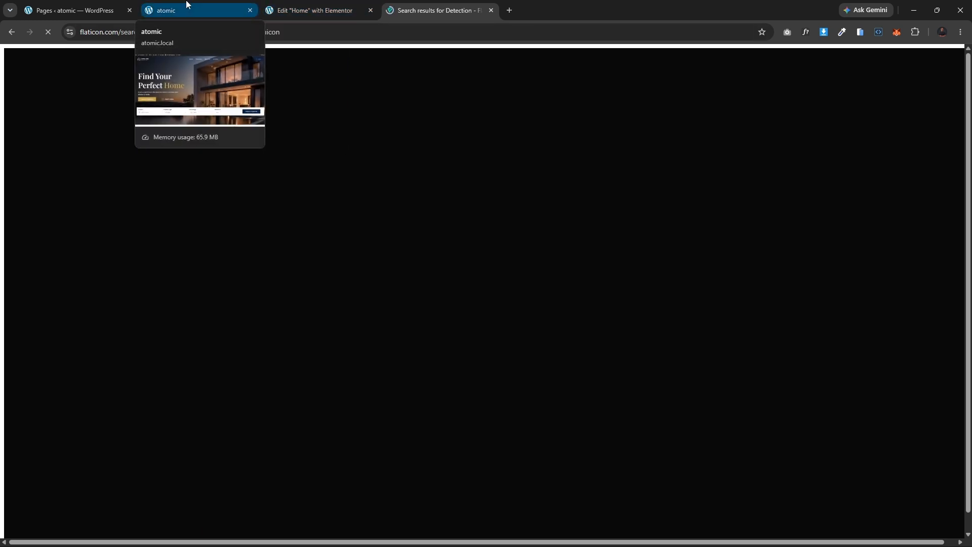
Step: Switch to the Elementor editor and browse the available widgets in the elements panel
click(310, 10)
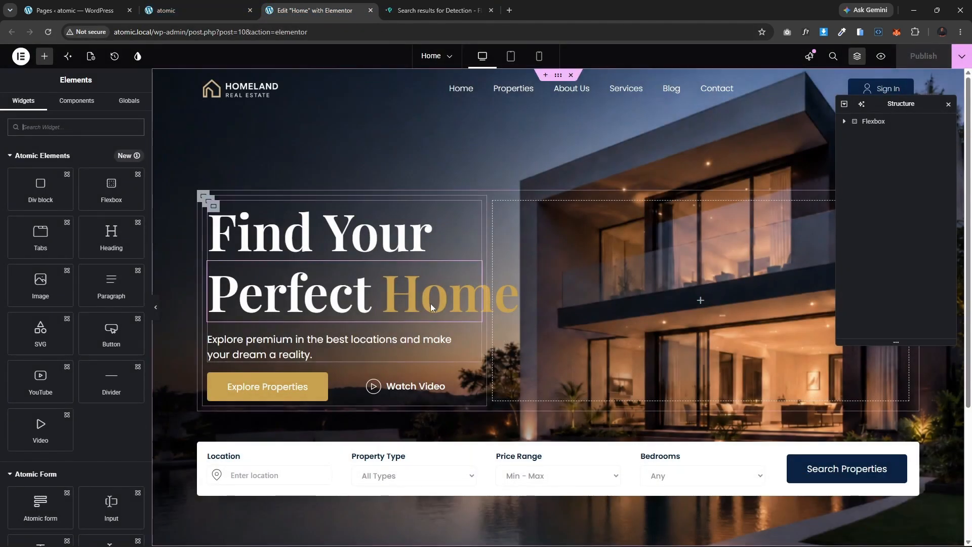
scroll(561, 361, down, 4)
scroll(560, 357, up, 4)
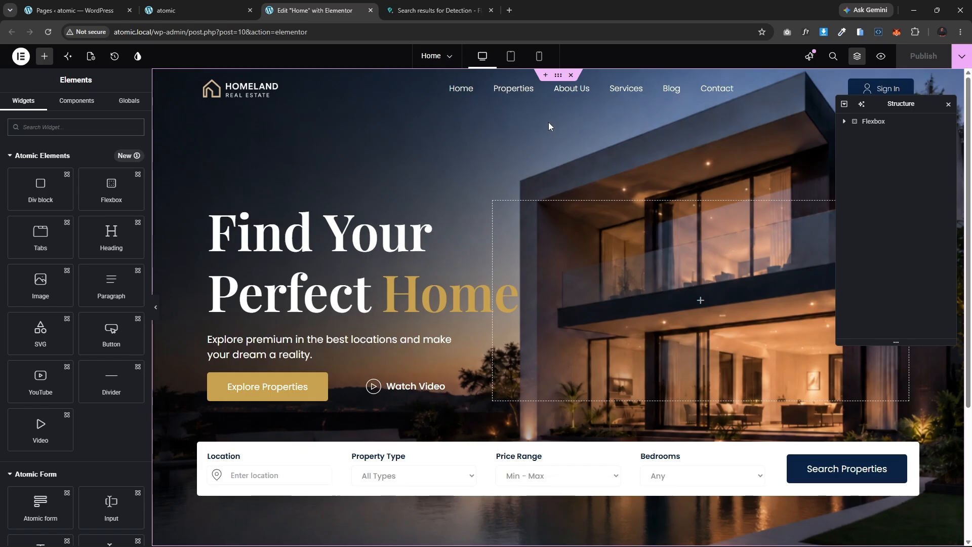
click(948, 104)
scroll(583, 224, down, 3)
scroll(588, 264, up, 3)
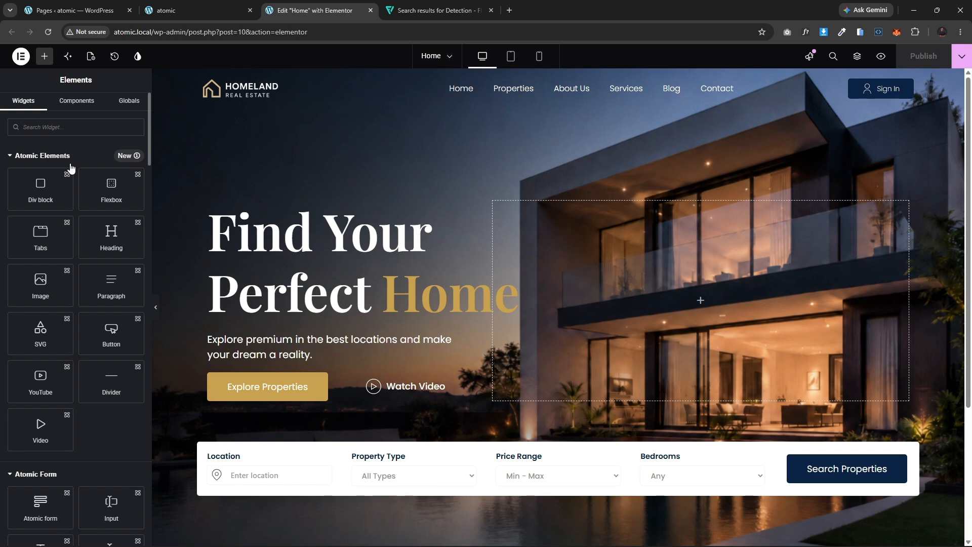
scroll(107, 283, down, 2)
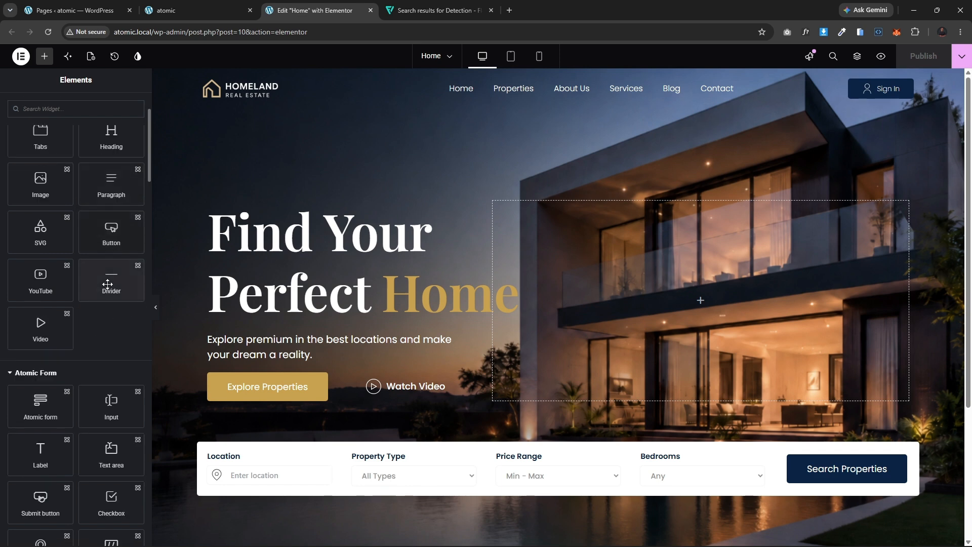
scroll(108, 284, down, 4)
scroll(107, 274, up, 6)
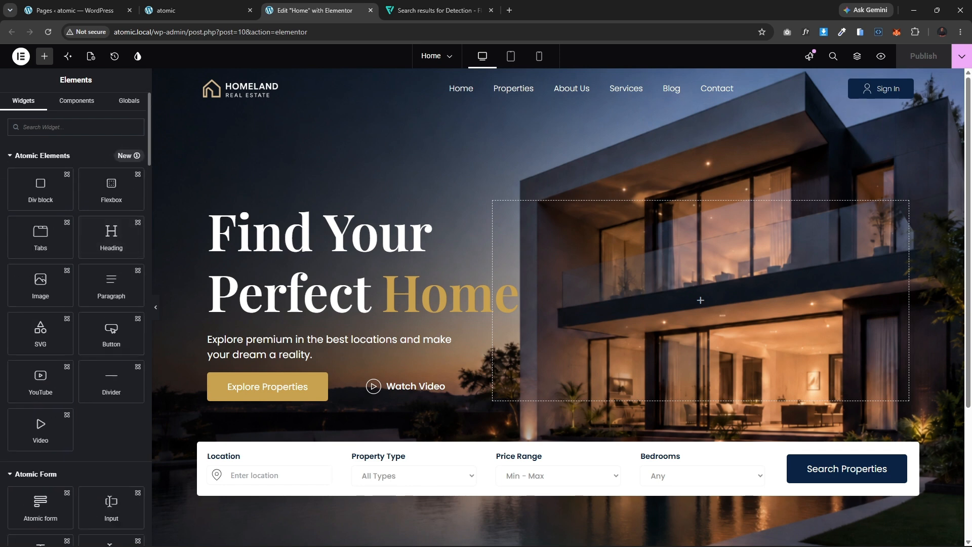
scroll(78, 307, down, 4)
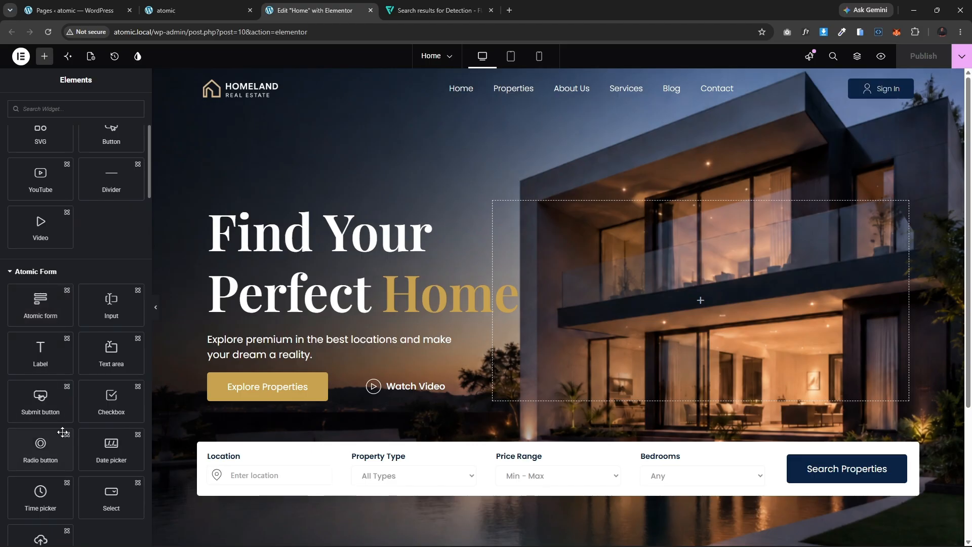
scroll(63, 432, down, 4)
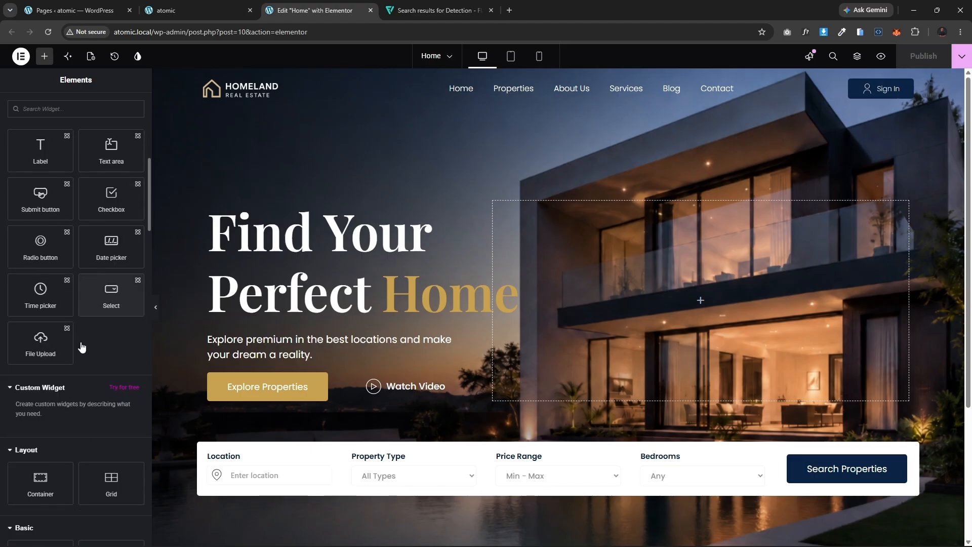
scroll(82, 348, down, 2)
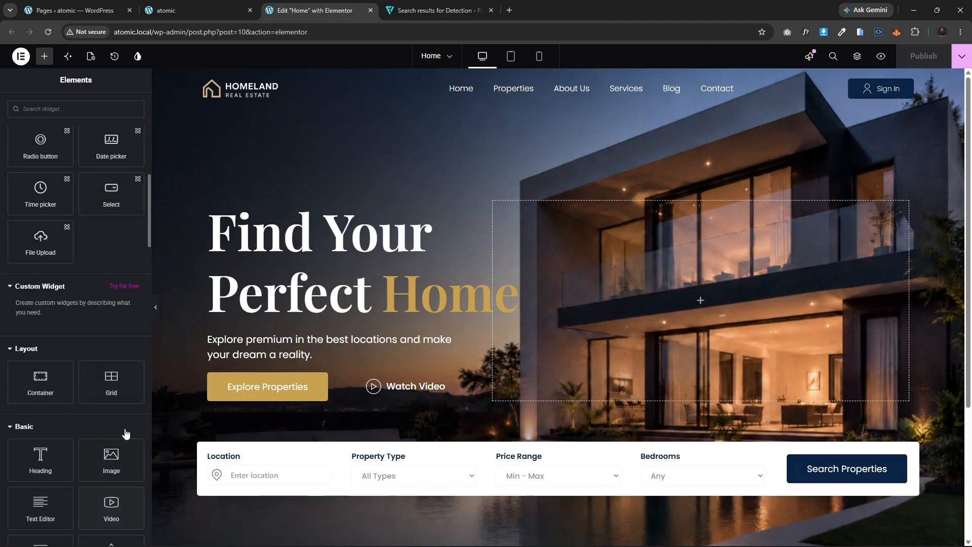
scroll(126, 434, up, 6)
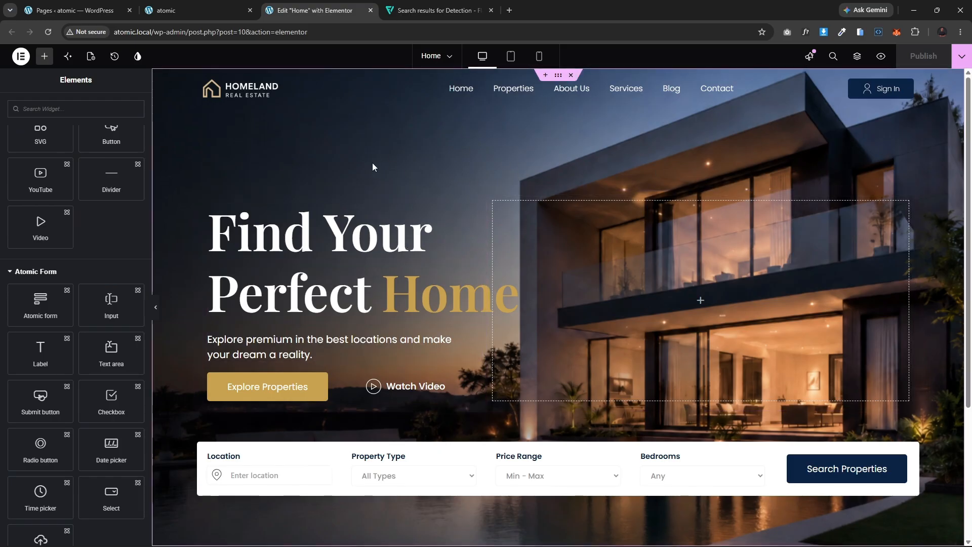
scroll(117, 268, up, 4)
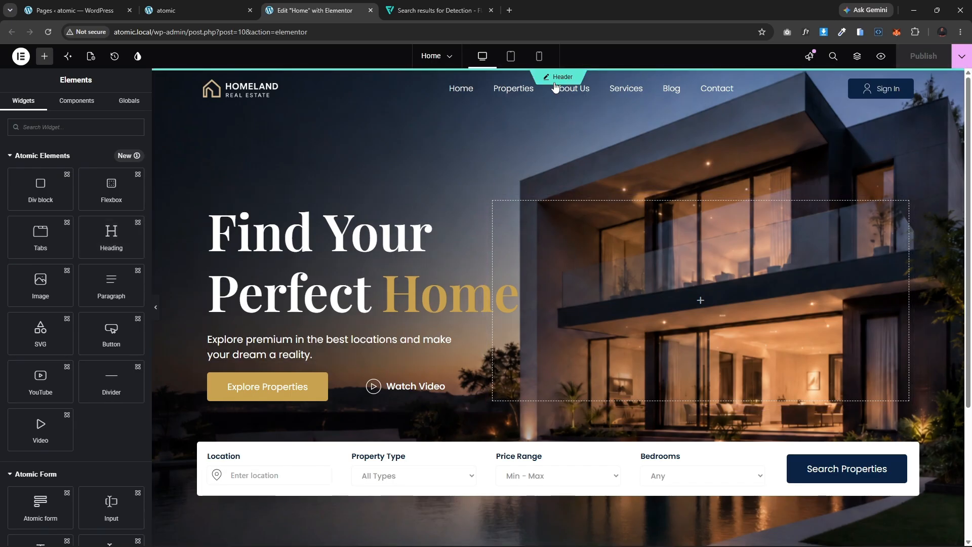
Step: Delete the page's existing top-level Flexbox container from the Structure navigator and publish the page
click(857, 56)
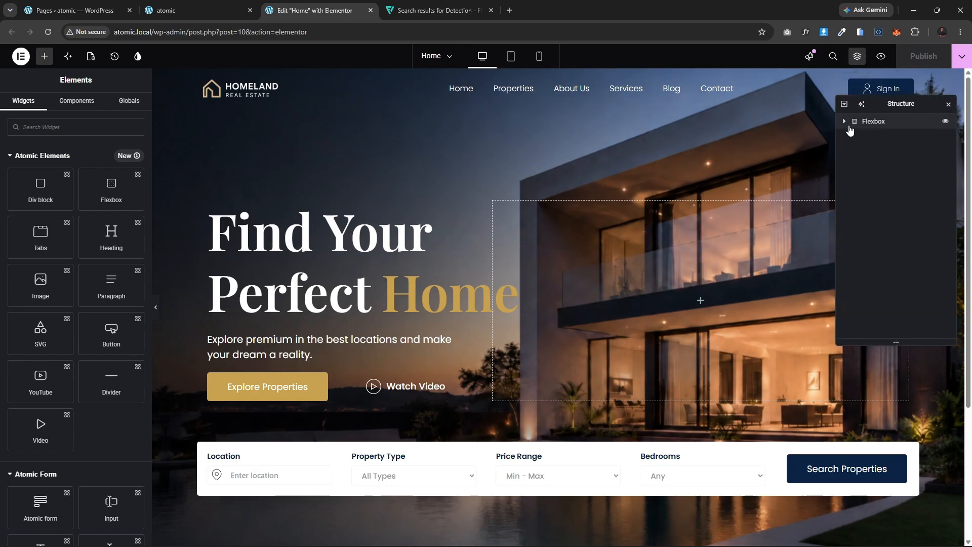
click(874, 122)
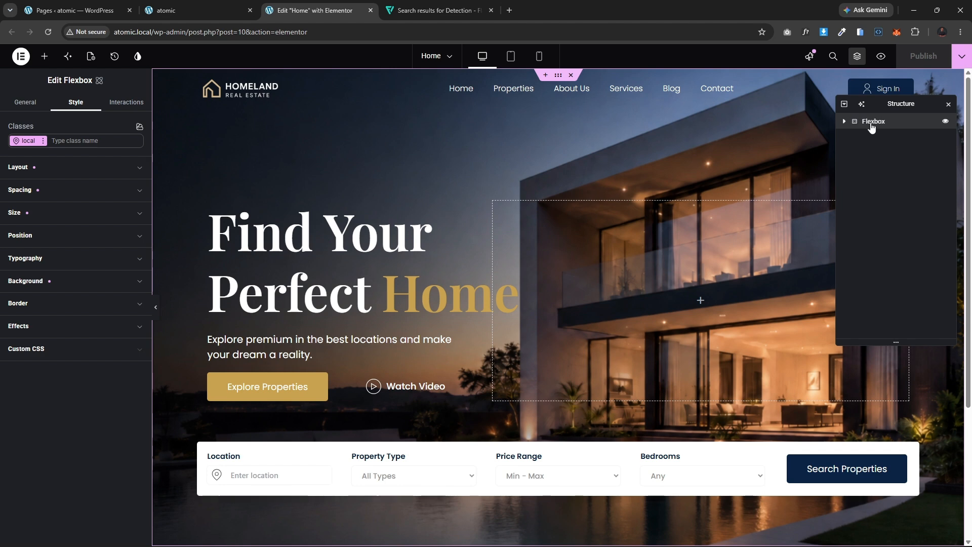
right_click(867, 122)
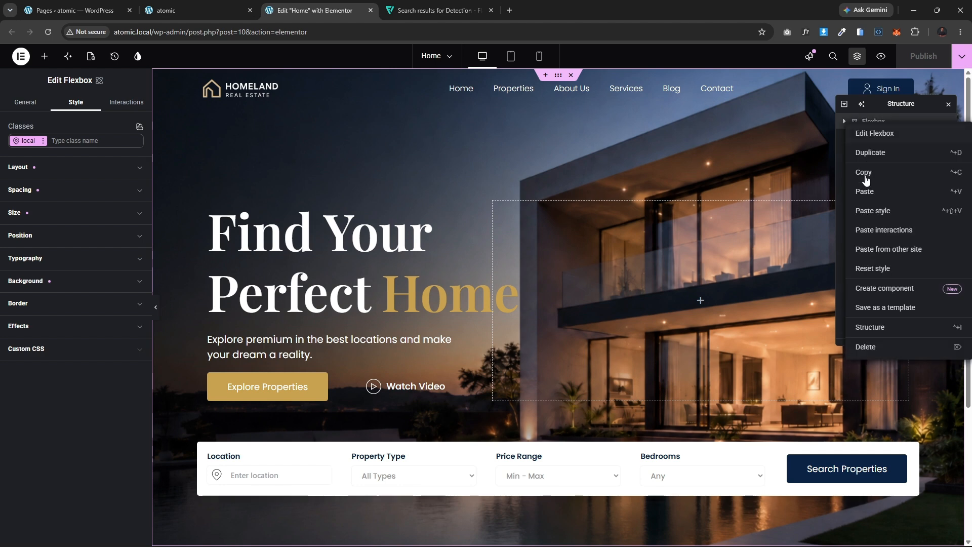
click(864, 352)
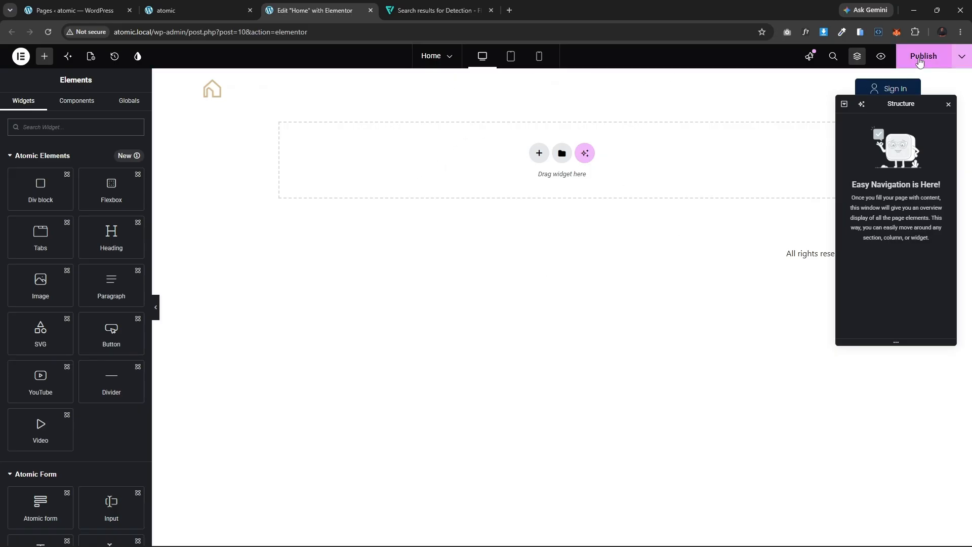
click(919, 60)
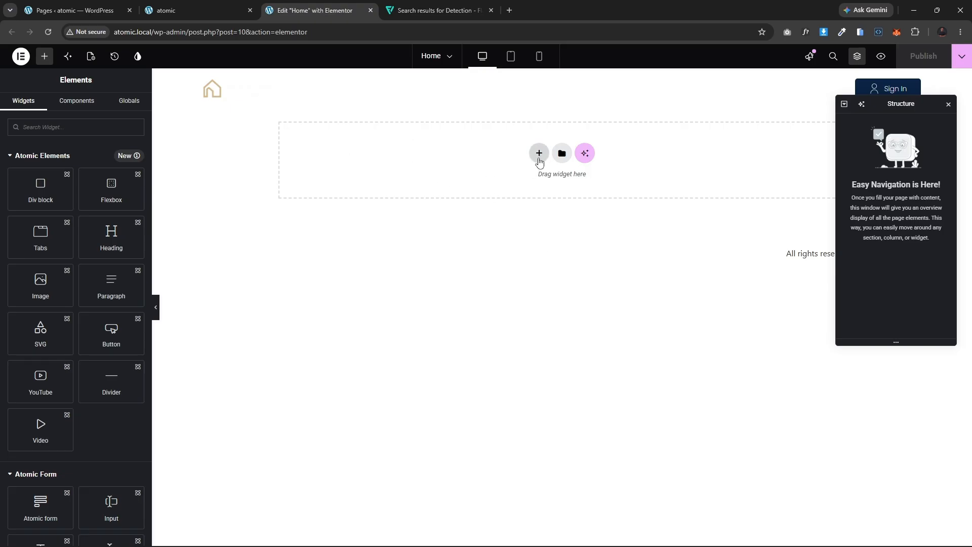
click(539, 153)
click(522, 199)
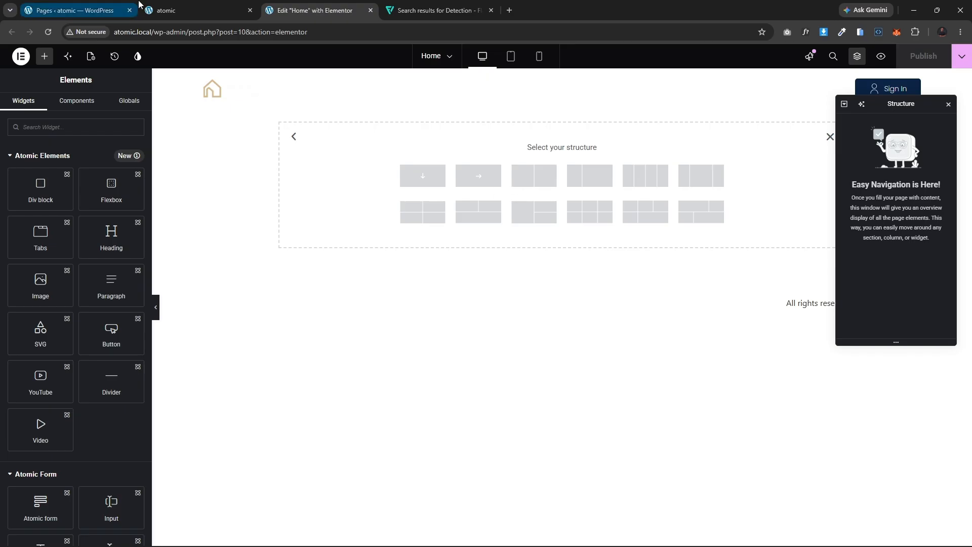
click(172, 6)
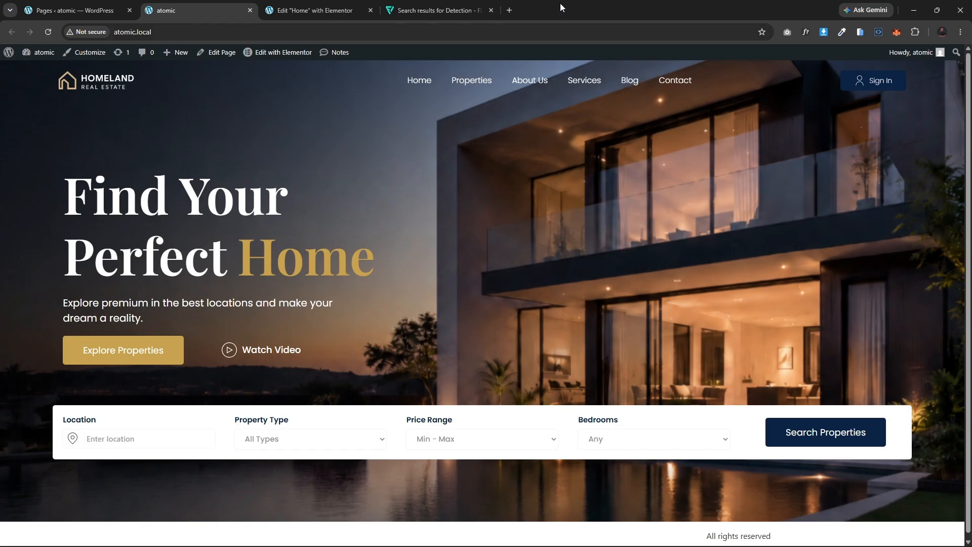
click(308, 7)
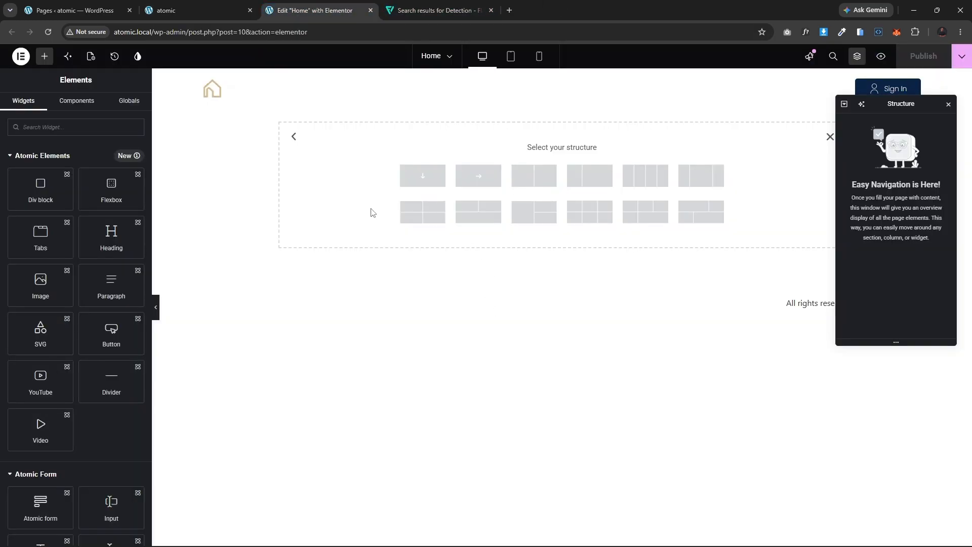
click(419, 175)
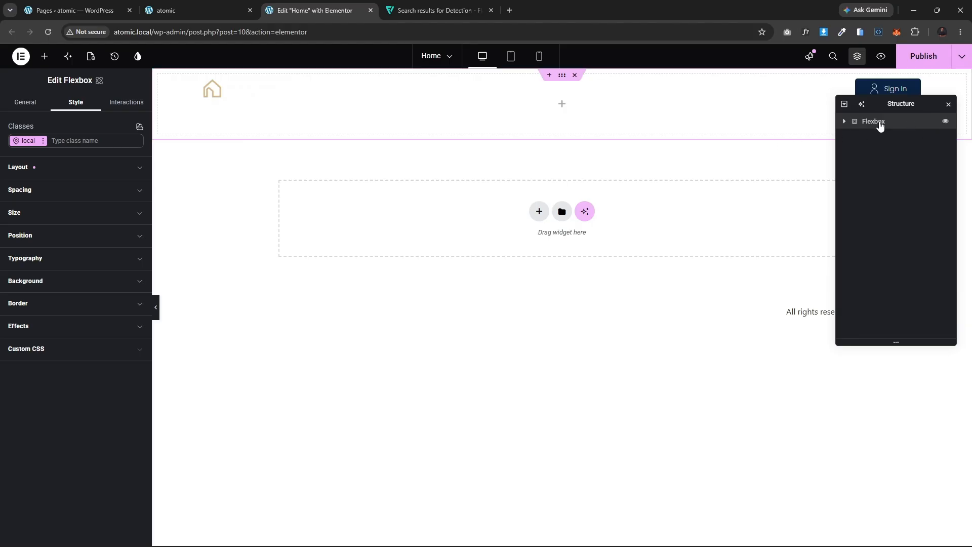
key(Delete)
Step: Add a new Flexbox container with a single-column structure to the empty page
click(539, 153)
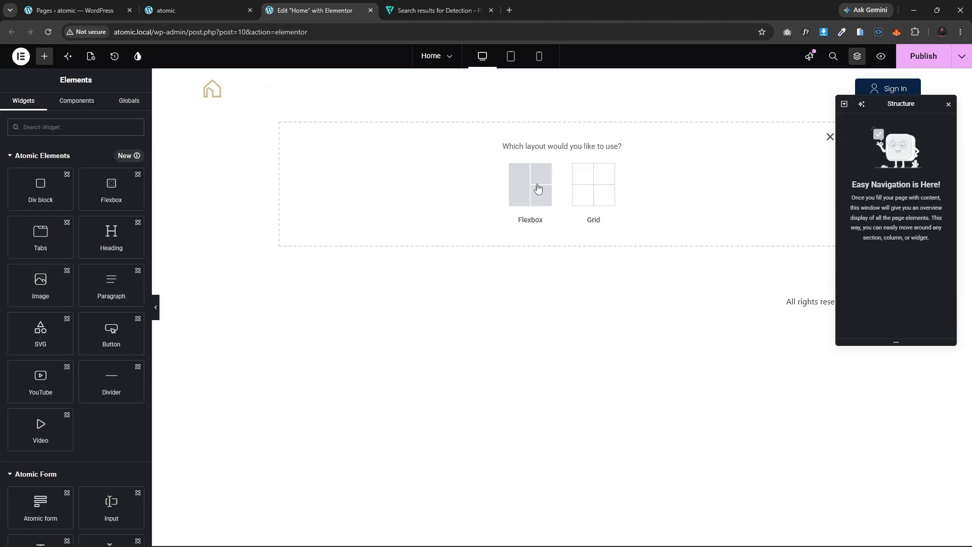
click(532, 186)
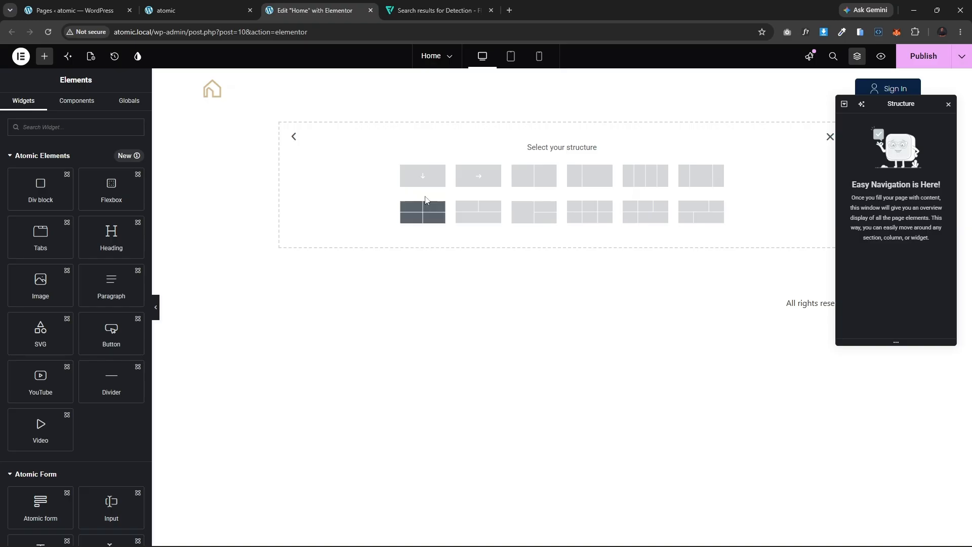
click(423, 177)
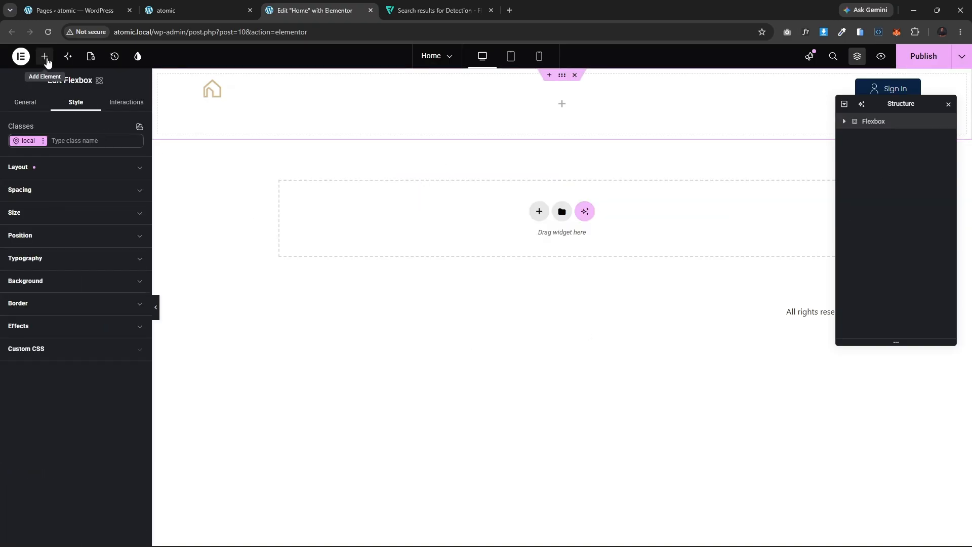
Step: Add a nested Flexbox element inside the new container
click(45, 58)
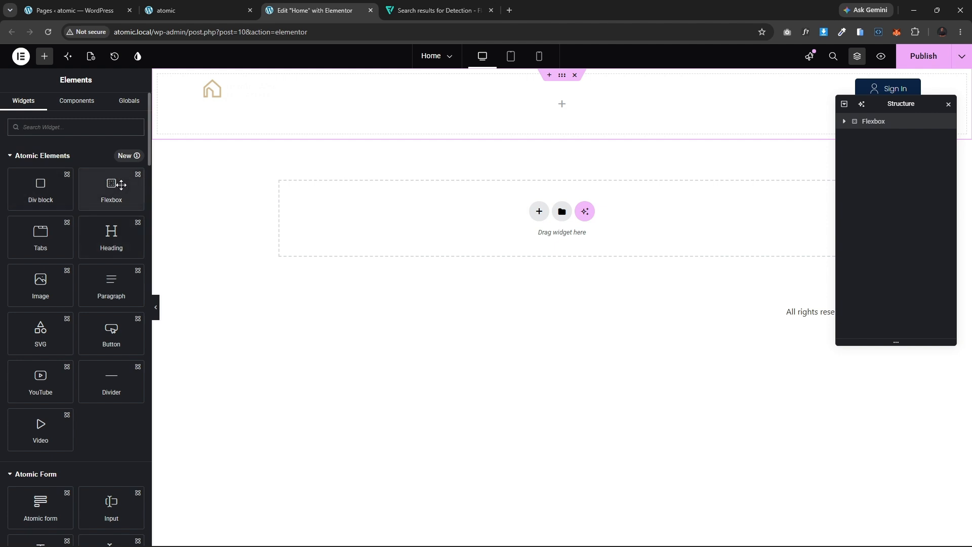
click(120, 185)
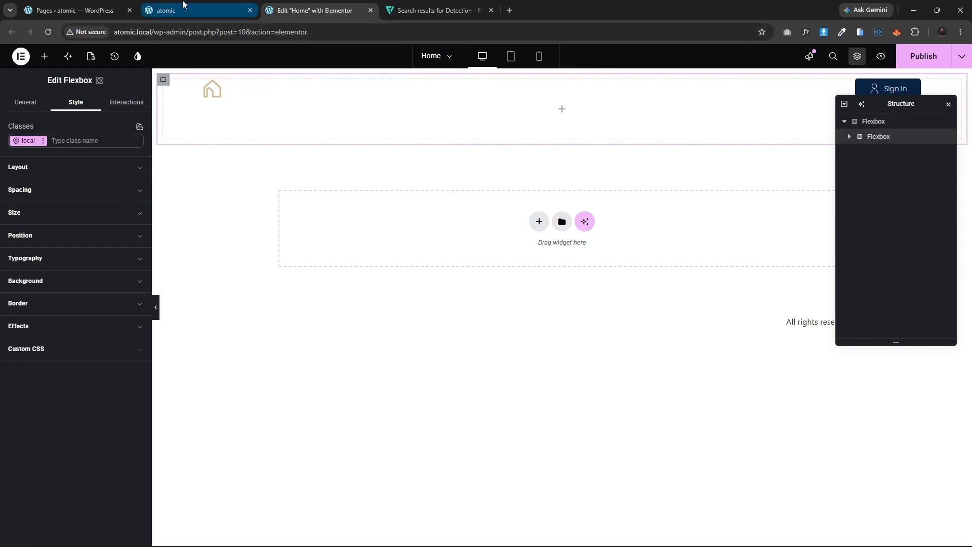
click(183, 5)
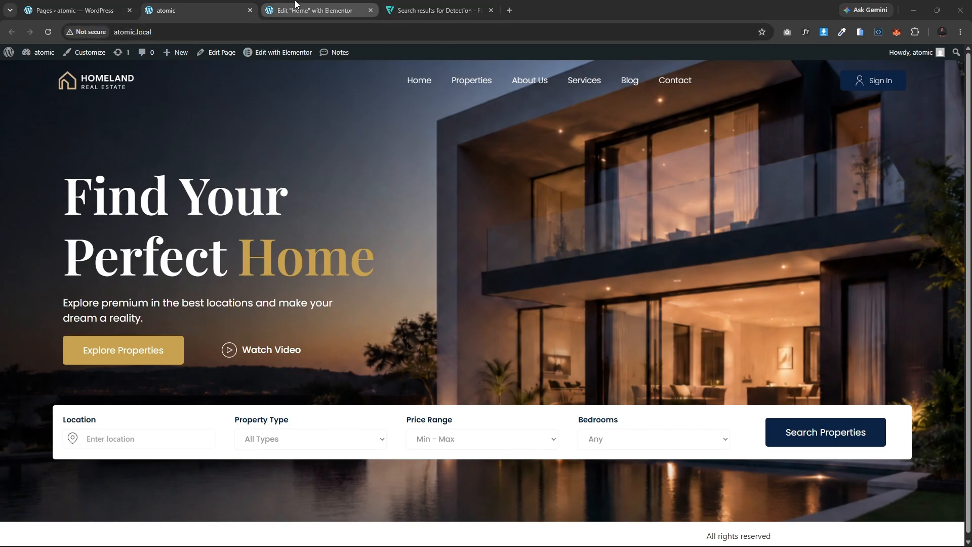
click(315, 11)
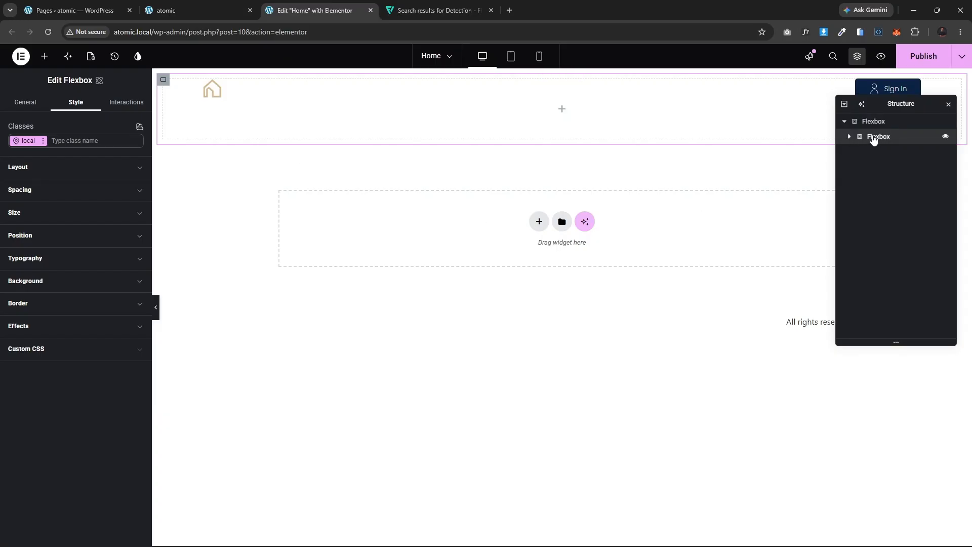
Step: Duplicate the nested Flexbox to create a second inner container
key(ctrl+d)
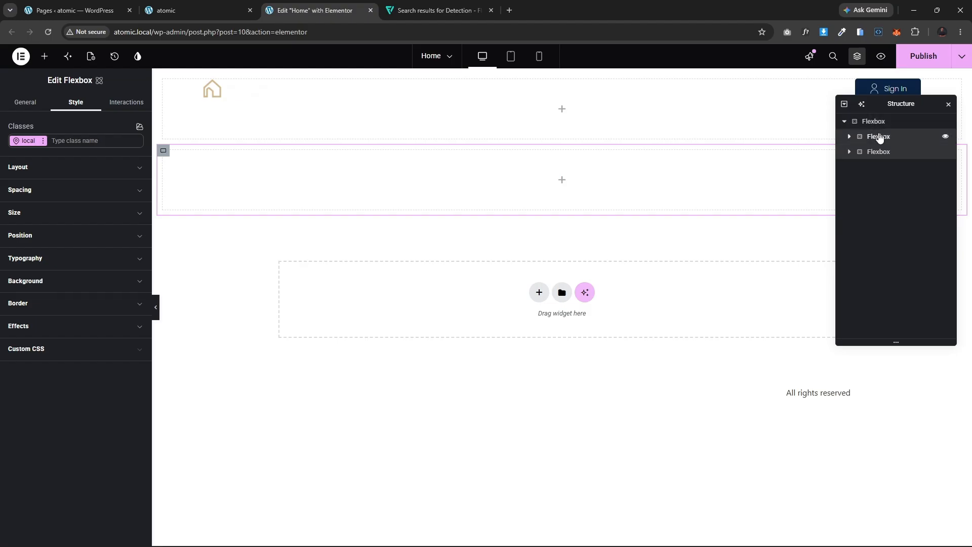
click(857, 141)
click(45, 56)
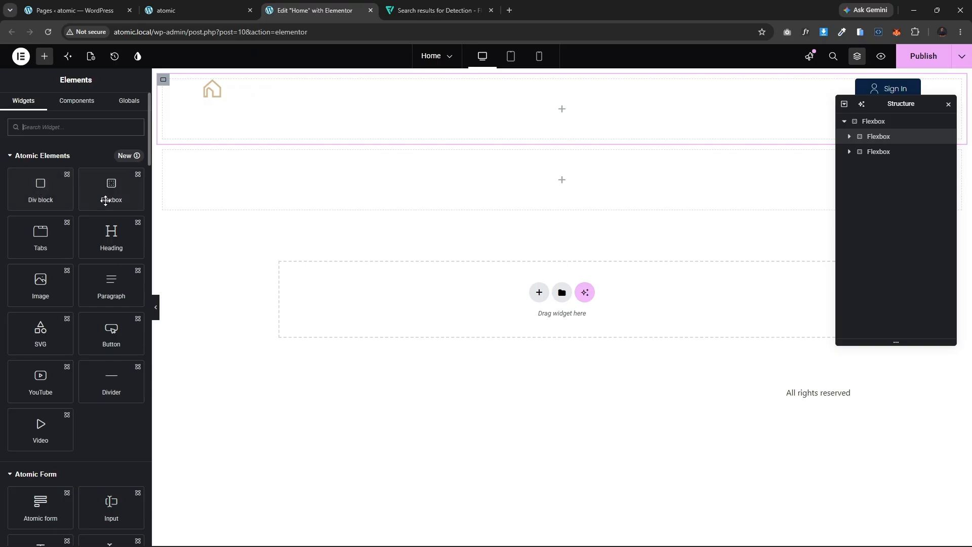
Step: Add a Flexbox inside the first inner container and duplicate it to form two side-by-side columns
click(114, 203)
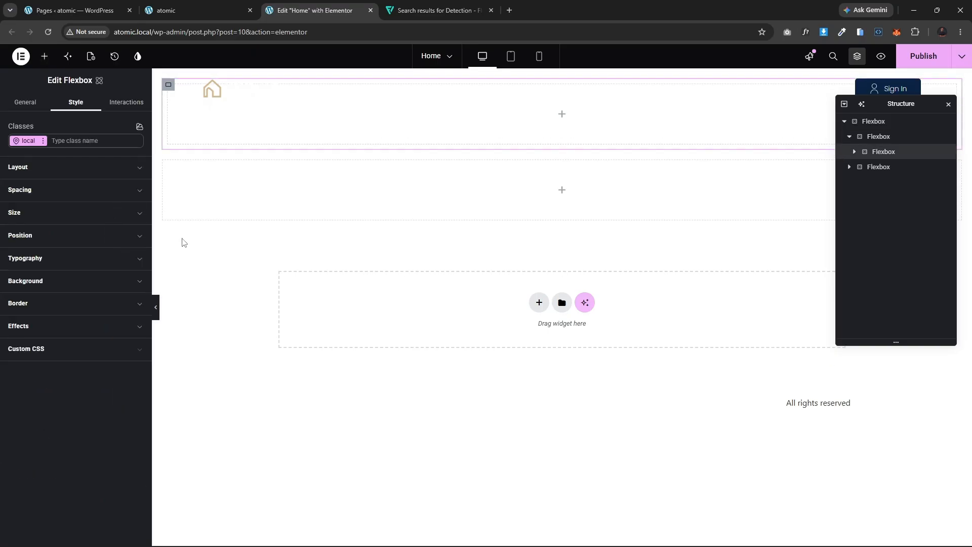
key(ctrl+d)
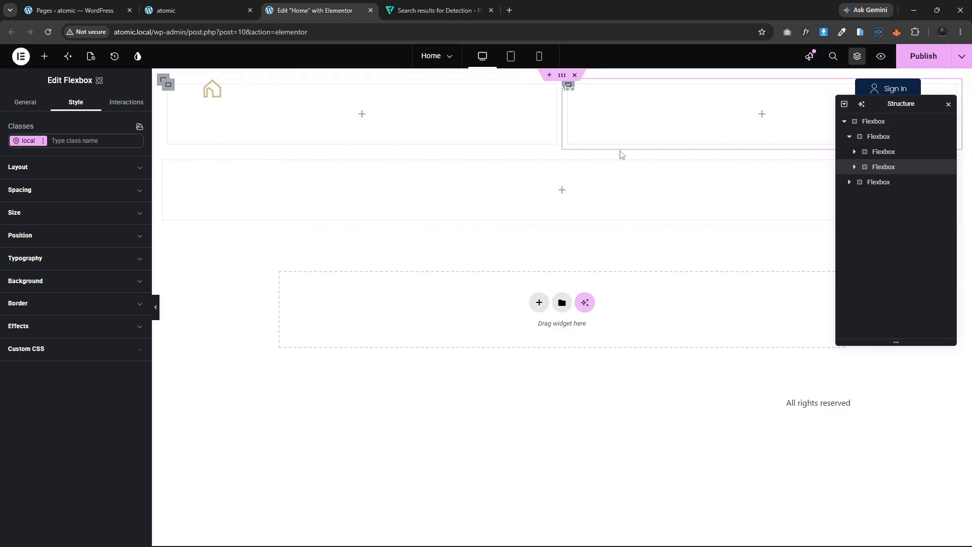
Step: Rename the top-level container in the Structure navigator as here-col
click(875, 122)
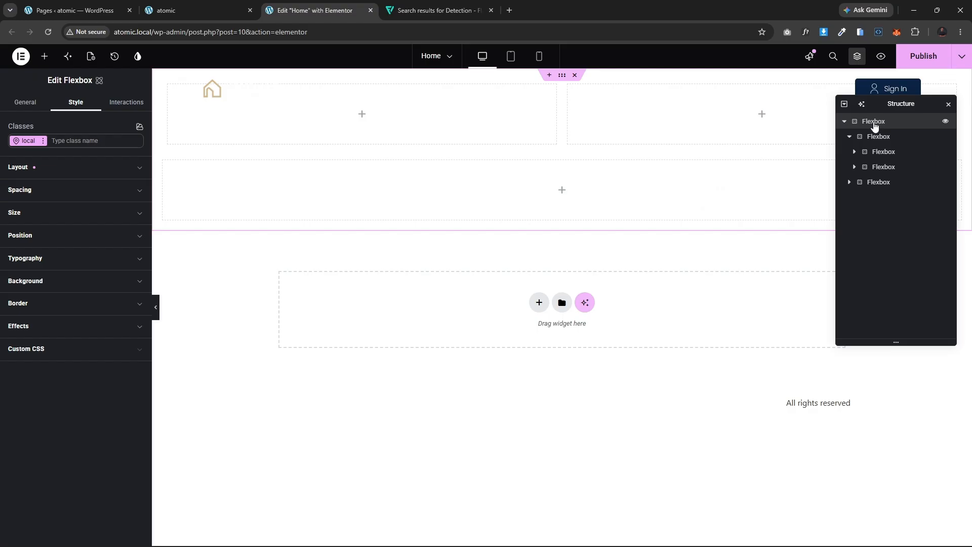
double_click(875, 122)
text(here-col)
key(Return)
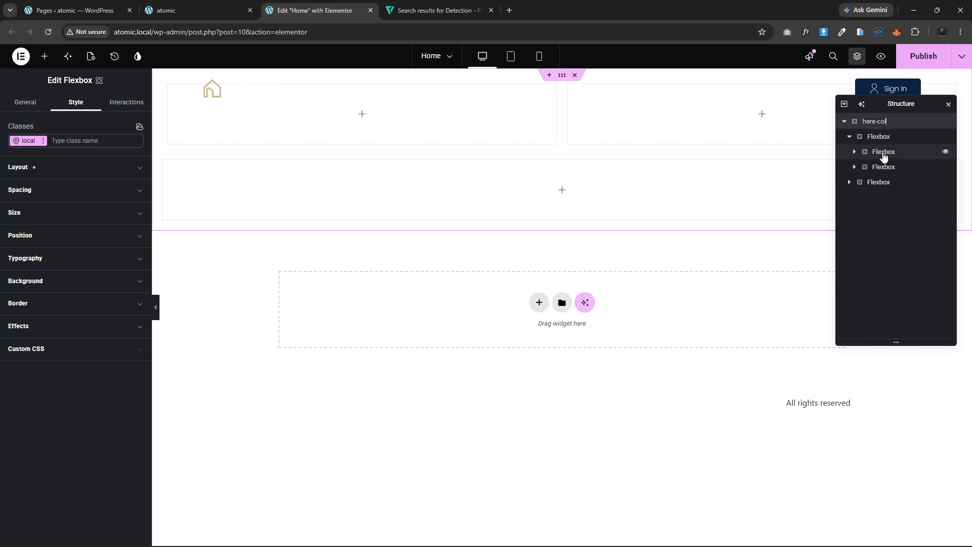
Step: Rename the first inner column as text-col
click(884, 153)
double_click(881, 152)
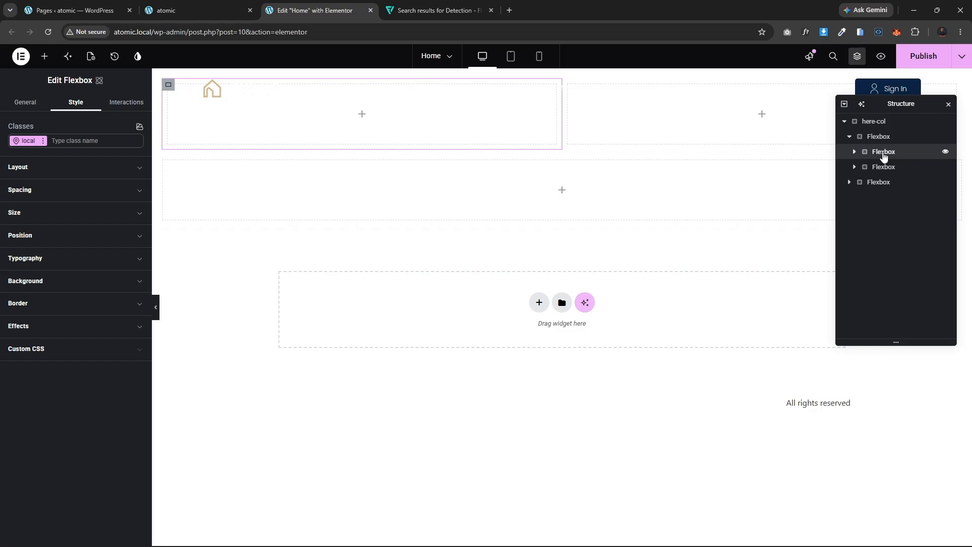
text(text-col)
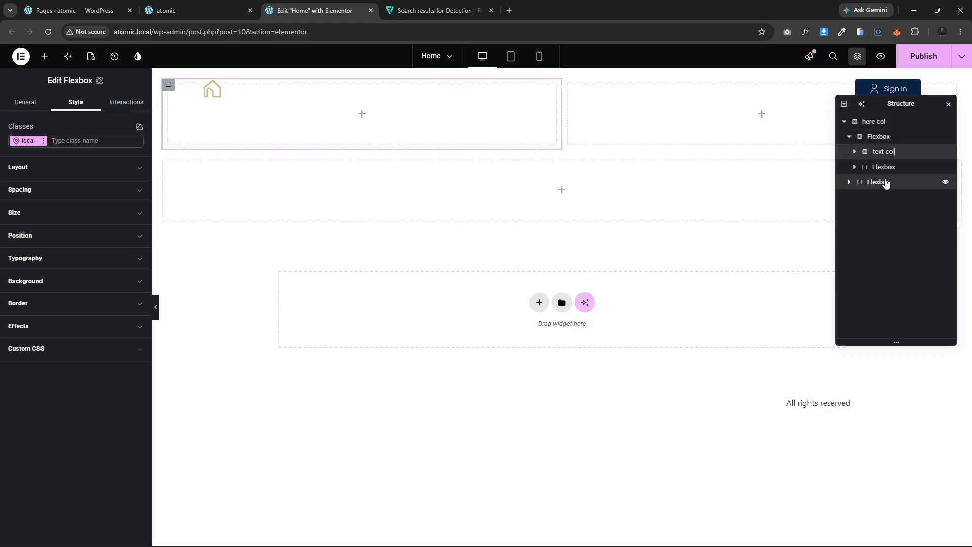
Step: Rename the lower inner container as search-col
click(884, 184)
double_click(883, 186)
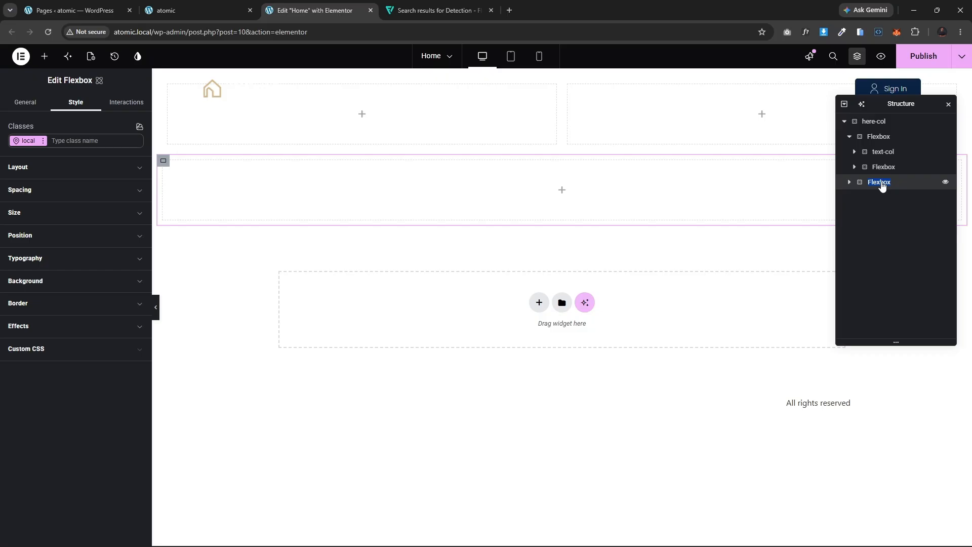
text(search-col)
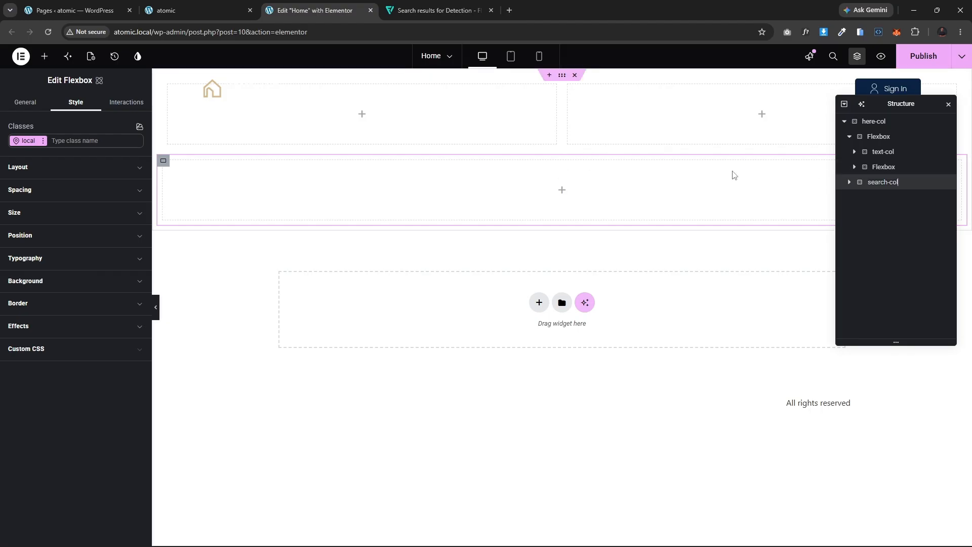
Step: Correct the top-level container's name to hero-col
click(880, 125)
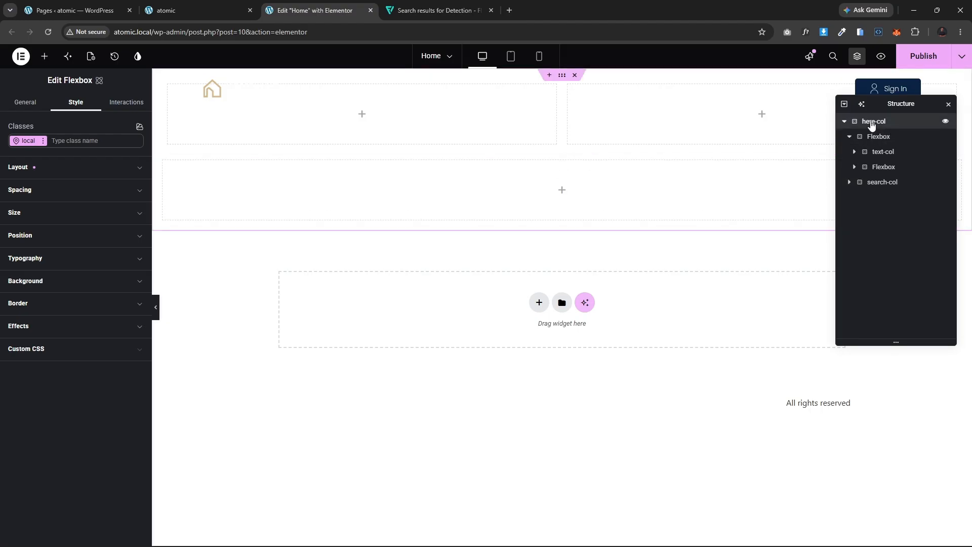
click(881, 123)
double_click(876, 124)
click(876, 124)
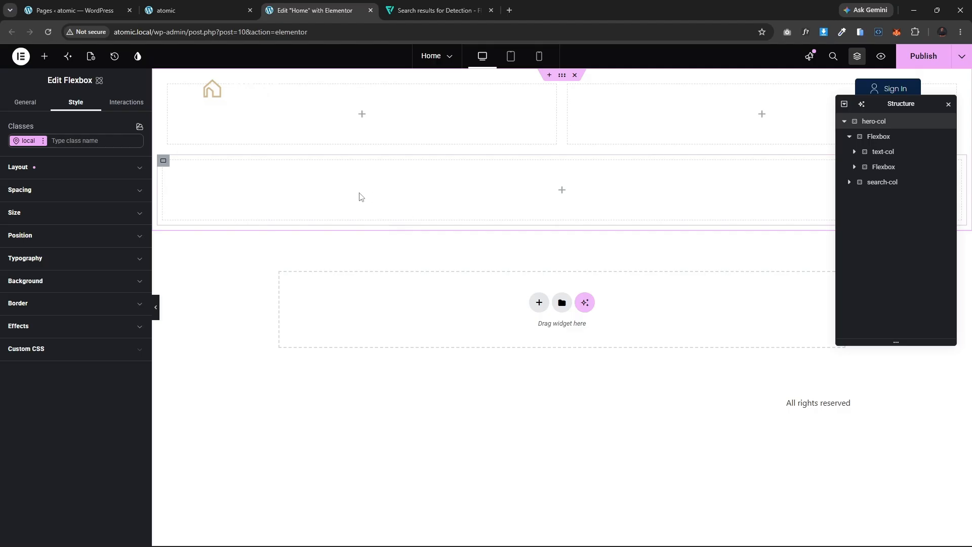
Step: Add a background image overlay to hero-col using the evening house image from the media library
click(66, 284)
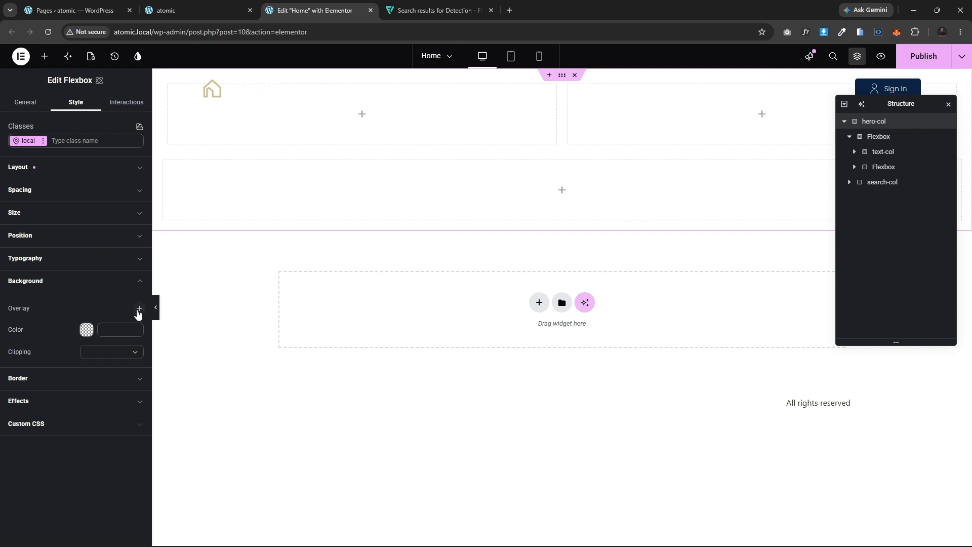
click(139, 308)
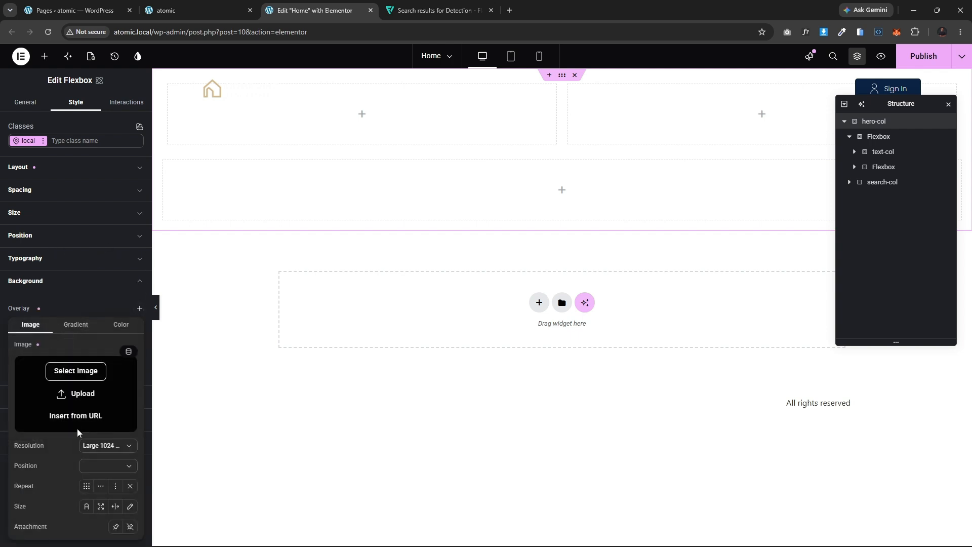
click(78, 373)
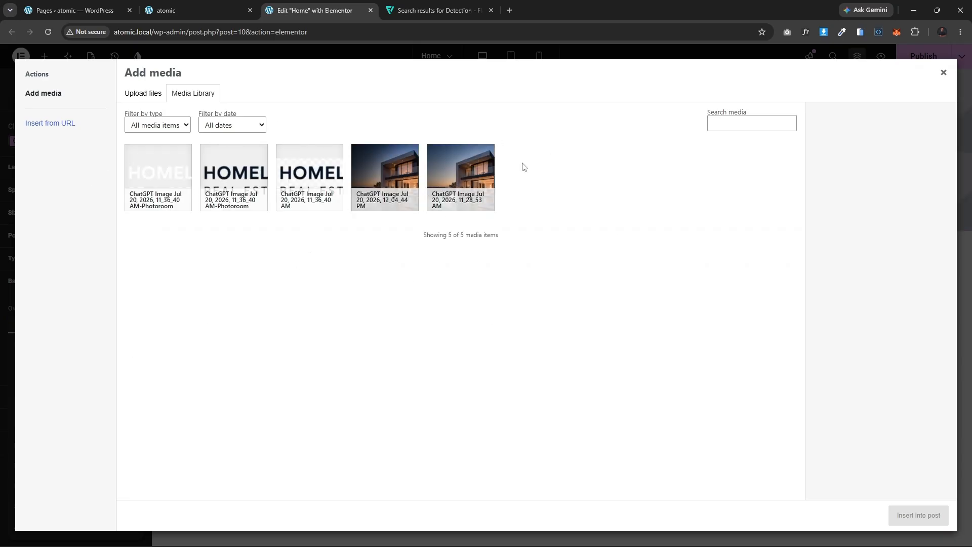
click(411, 170)
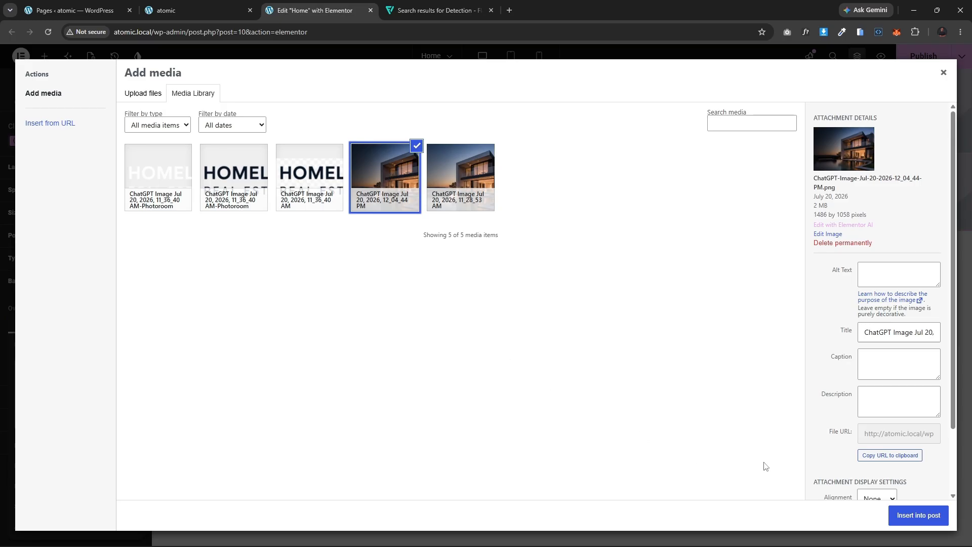
click(931, 520)
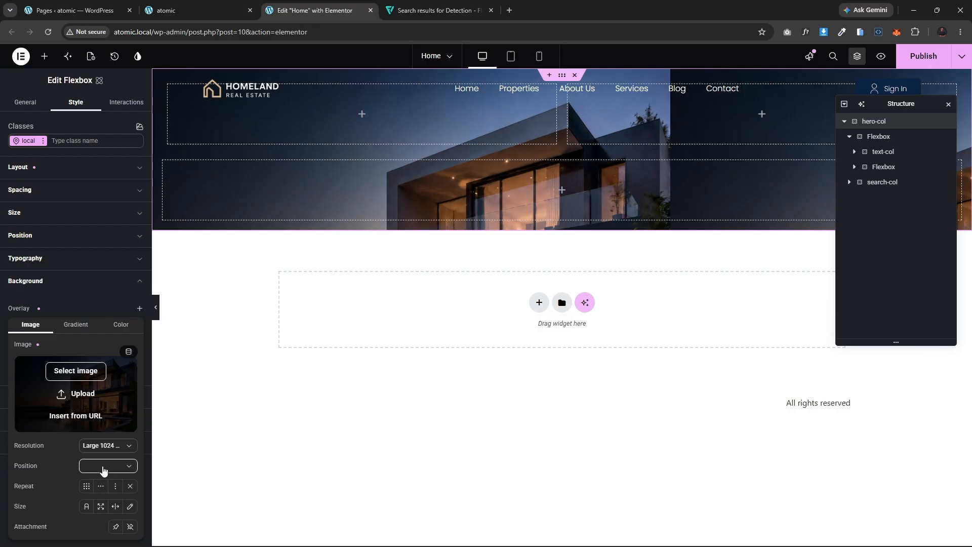
Step: Set the background image position to Center center, with no repeat and Cover size
click(103, 466)
click(96, 375)
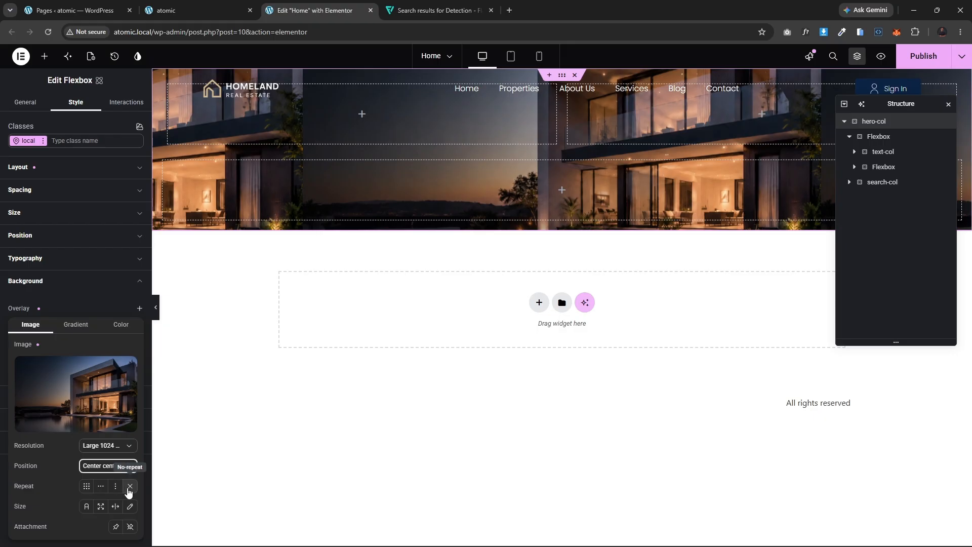
click(128, 488)
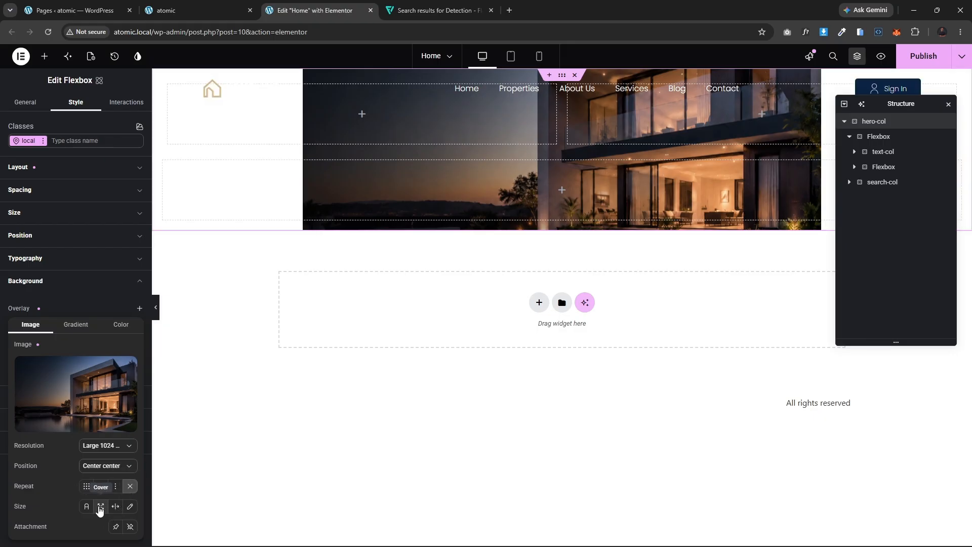
click(101, 507)
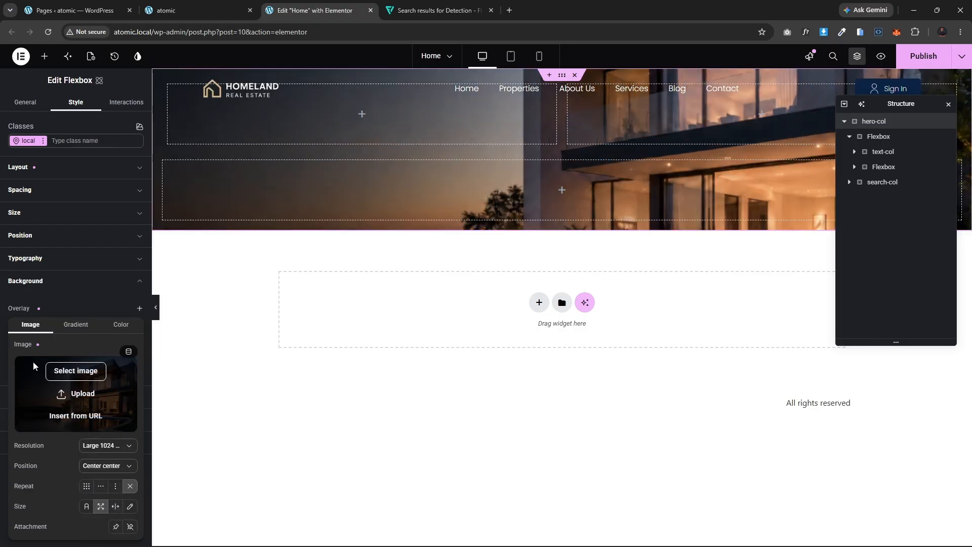
click(56, 299)
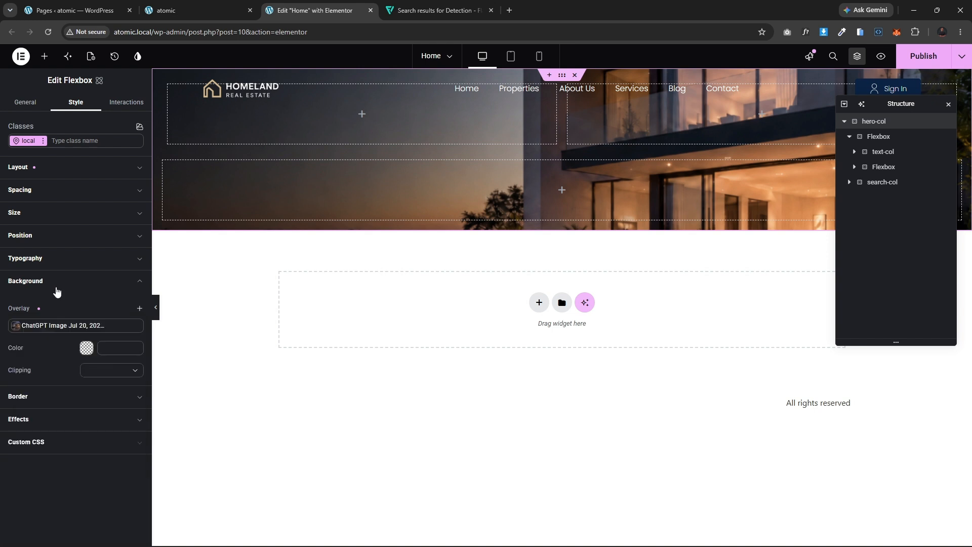
click(55, 283)
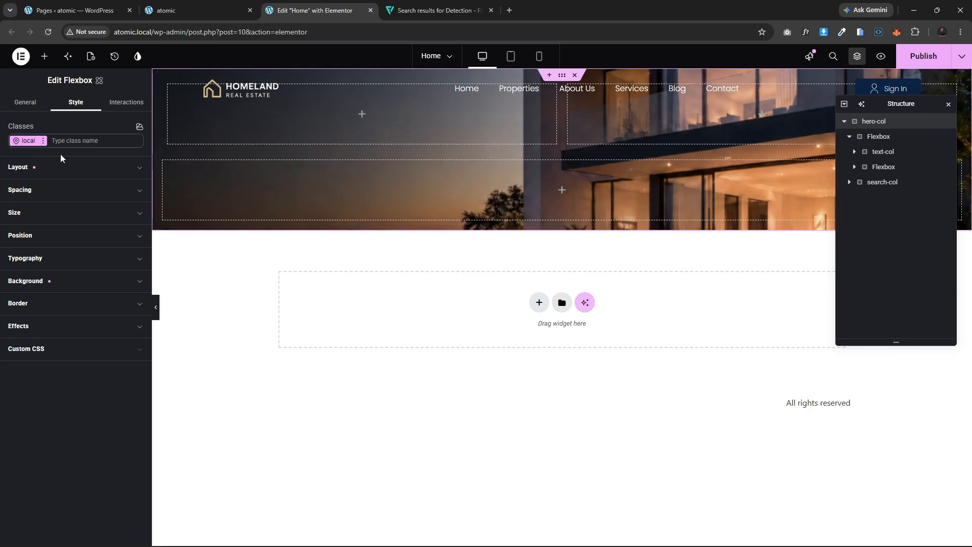
Step: Set the hero container's height to 100 VH
click(98, 140)
click(65, 214)
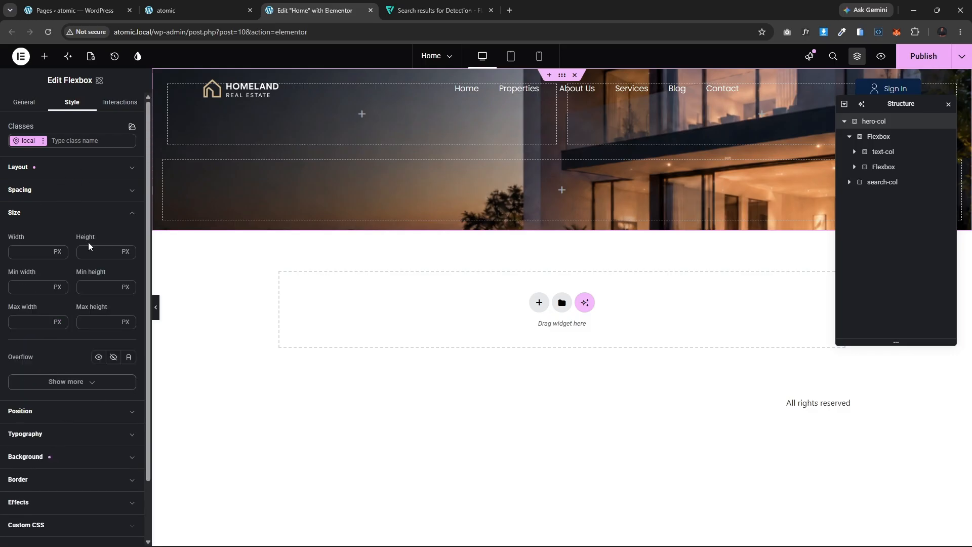
click(124, 252)
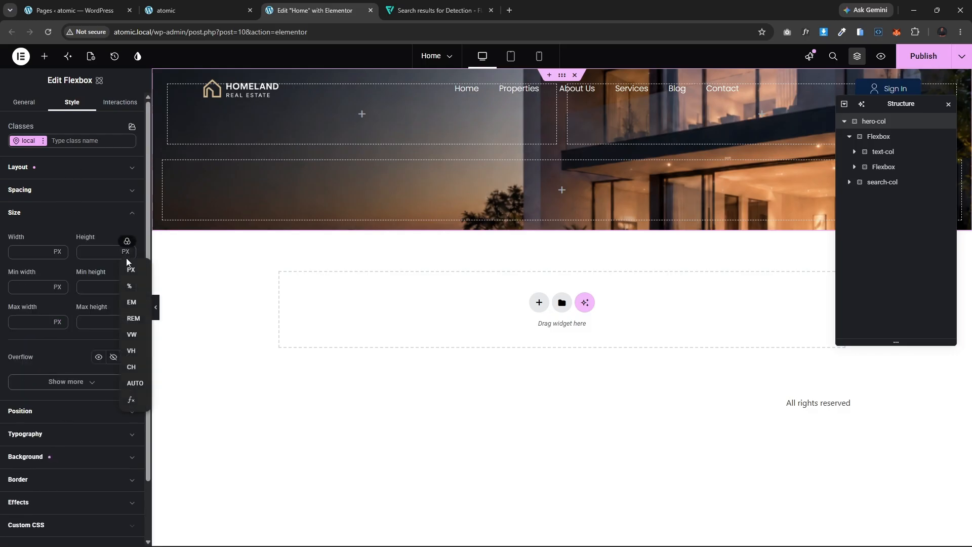
click(131, 351)
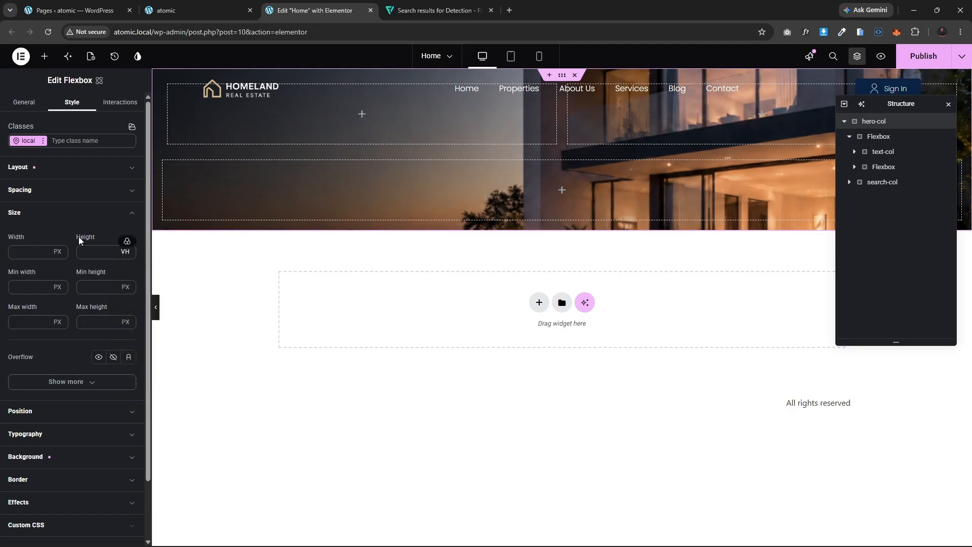
text(100)
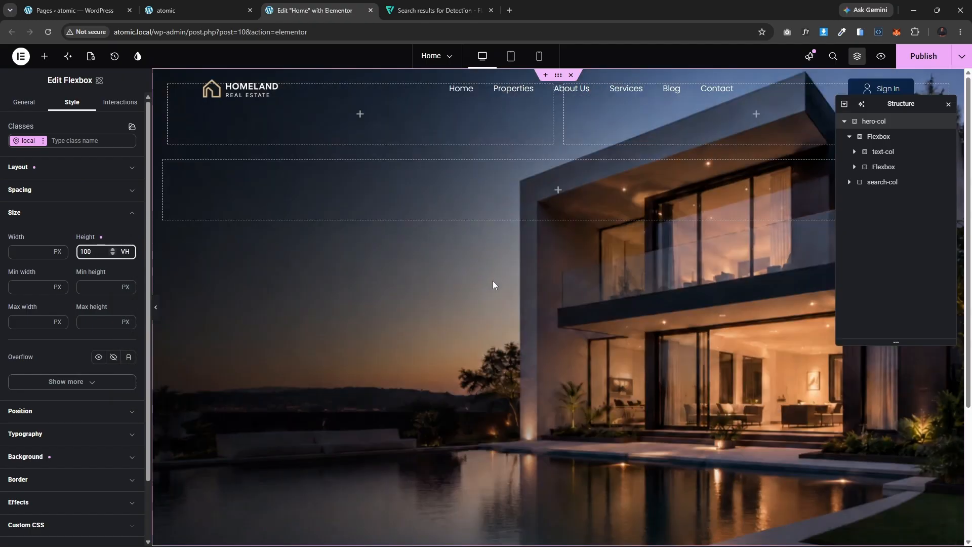
Step: Preview the full-height hero section with the editor panel hidden
scroll(494, 284, down, 3)
scroll(492, 284, up, 3)
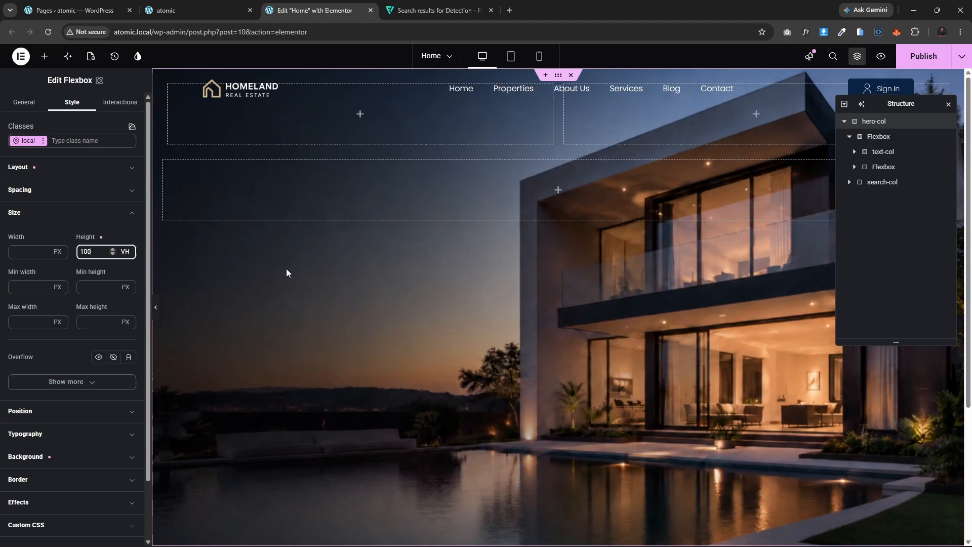
click(157, 310)
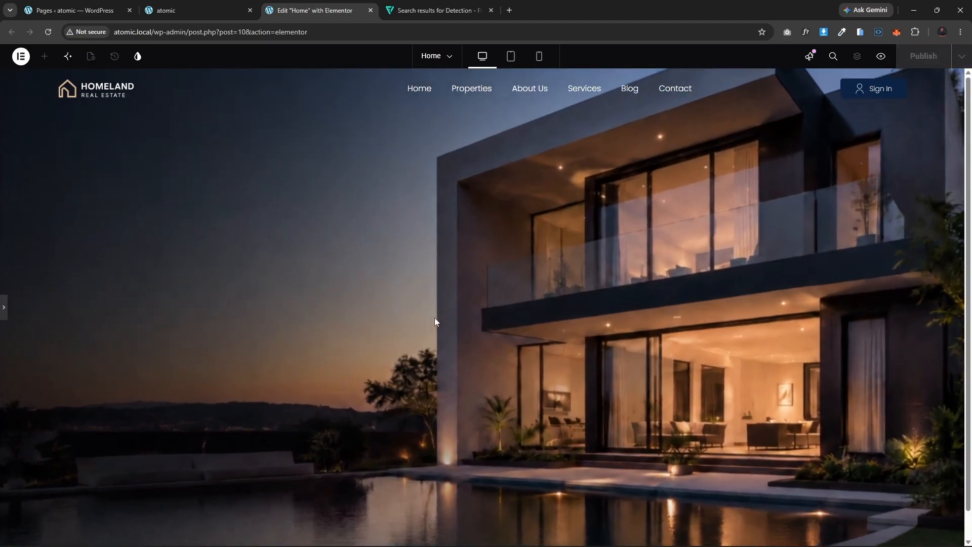
scroll(436, 318, down, 2)
scroll(436, 318, up, 2)
click(6, 310)
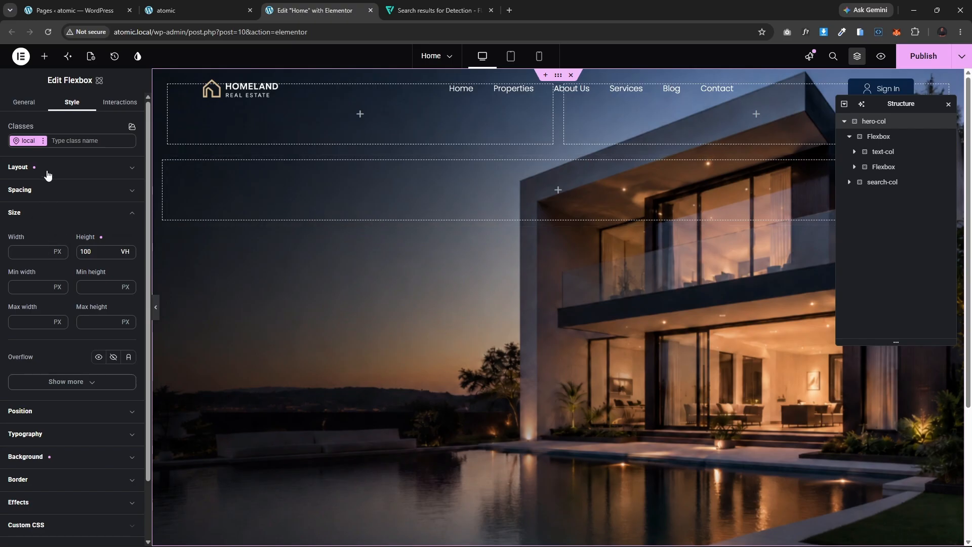
Step: Vertically center the hero container's content by setting justify content to center, leaving align items unset
click(39, 212)
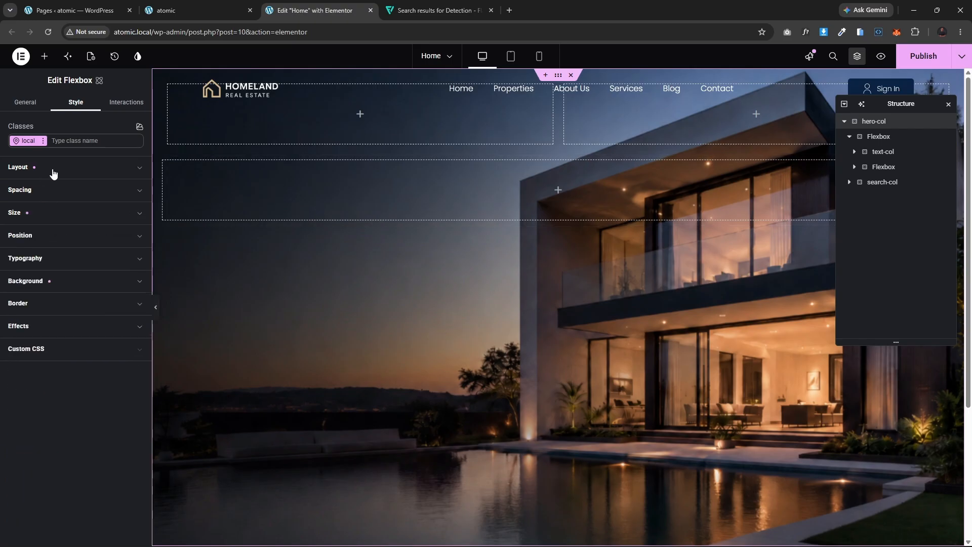
click(51, 169)
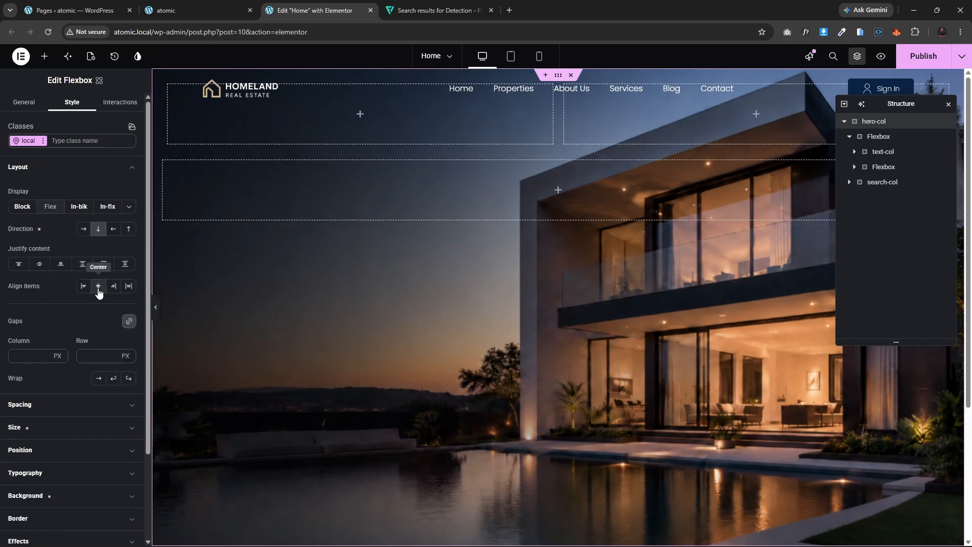
click(98, 287)
click(40, 264)
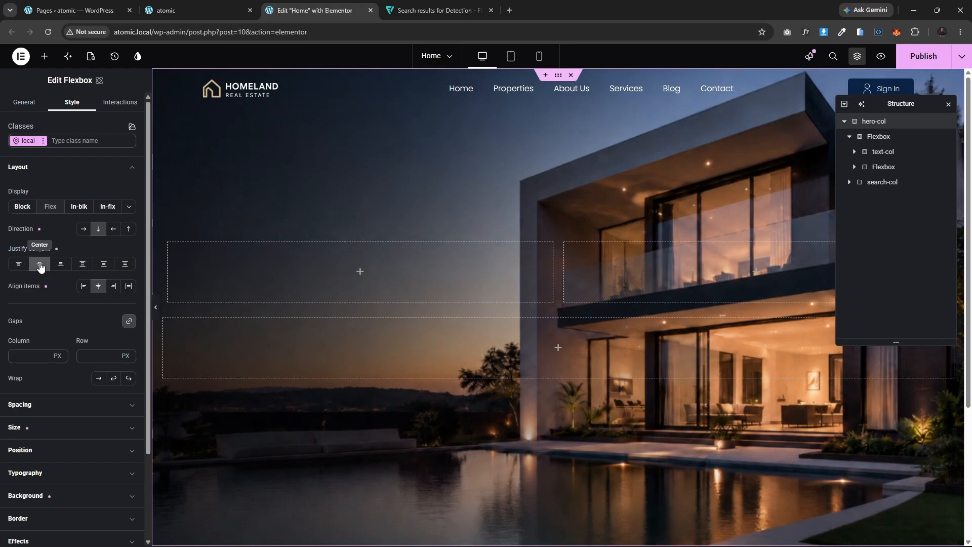
click(99, 286)
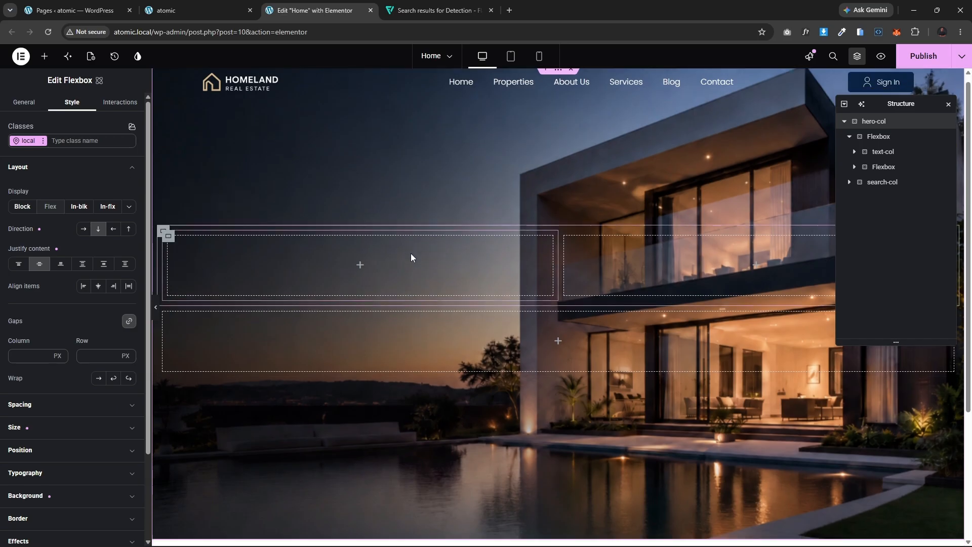
Step: Compare the editor layout with the reference Homeland page in the other tab
scroll(412, 253, down, 5)
scroll(415, 258, up, 5)
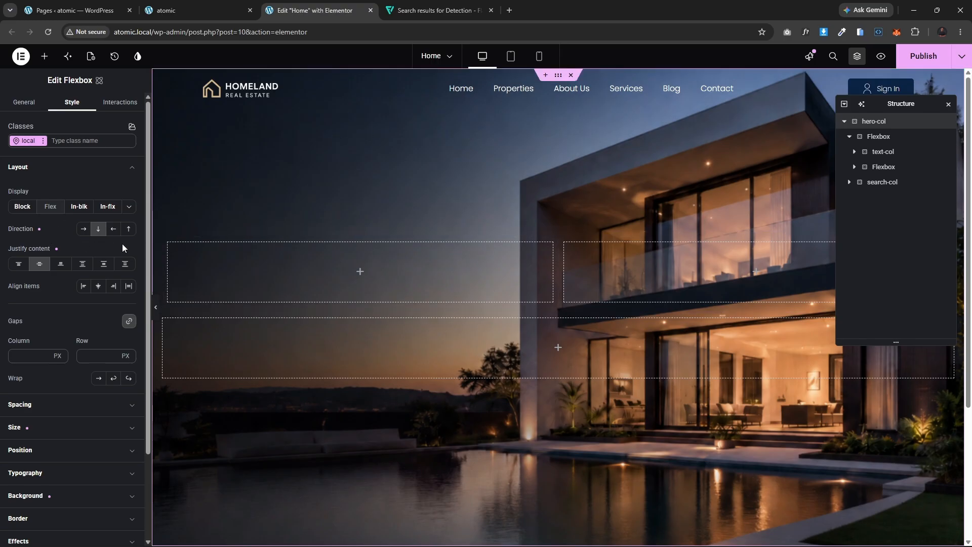
click(195, 6)
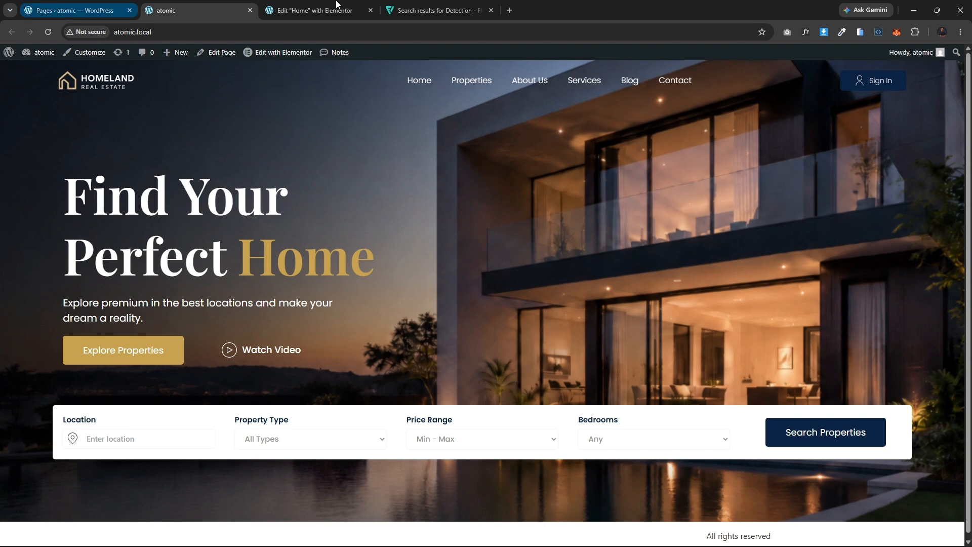
click(299, 6)
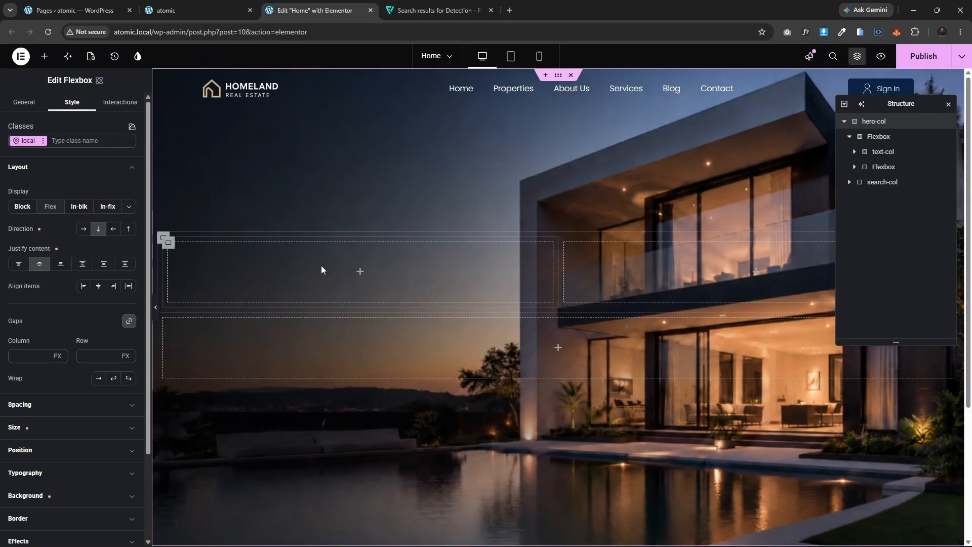
Step: Add a Div block inside the text-col container and duplicate it
click(169, 244)
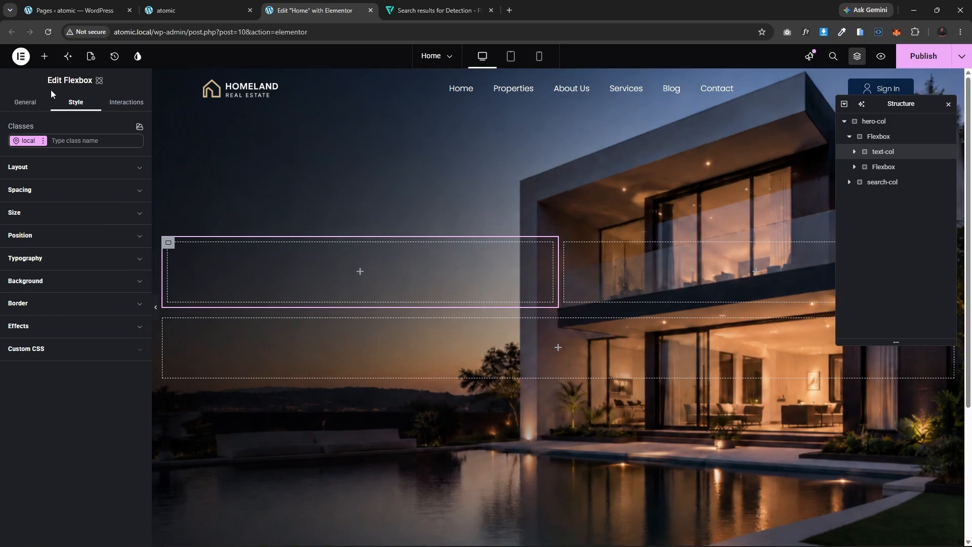
click(41, 57)
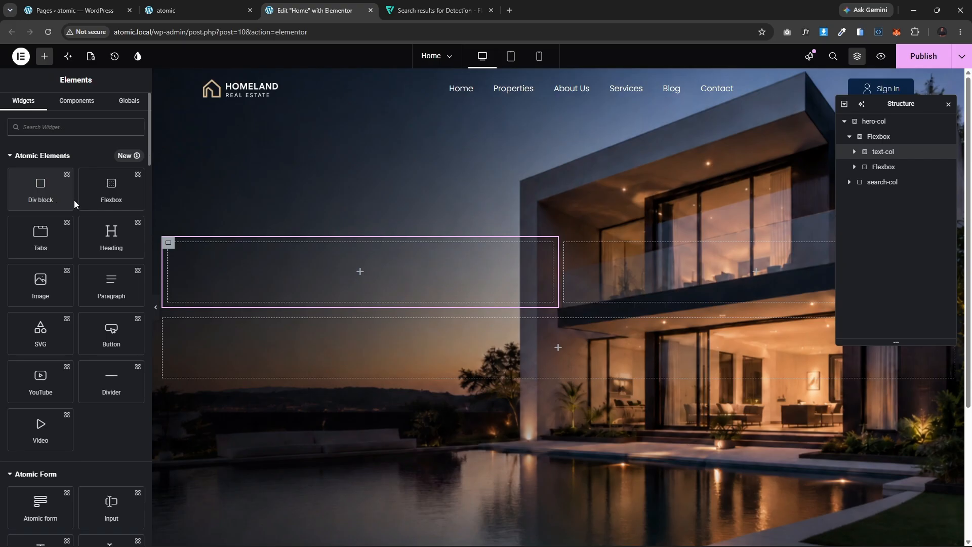
click(41, 193)
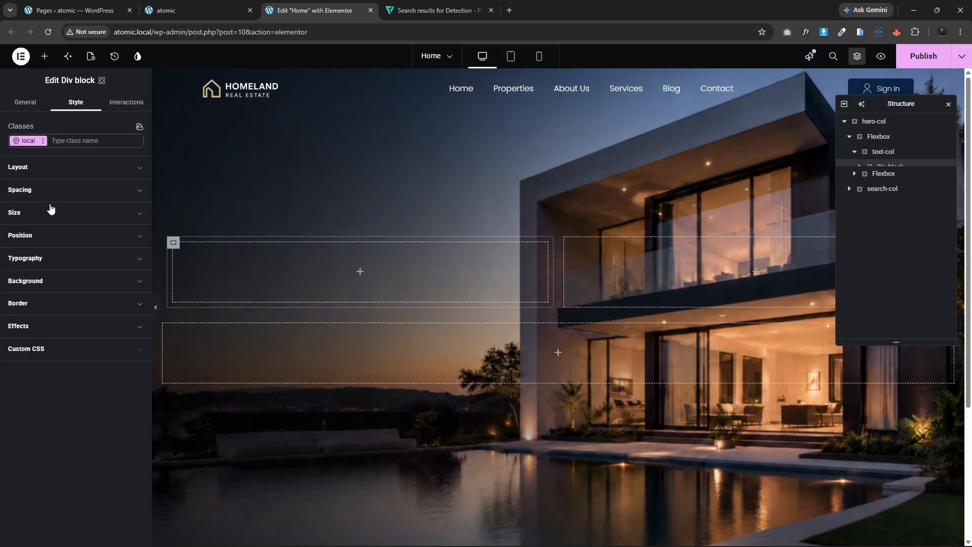
key(ctrl+d)
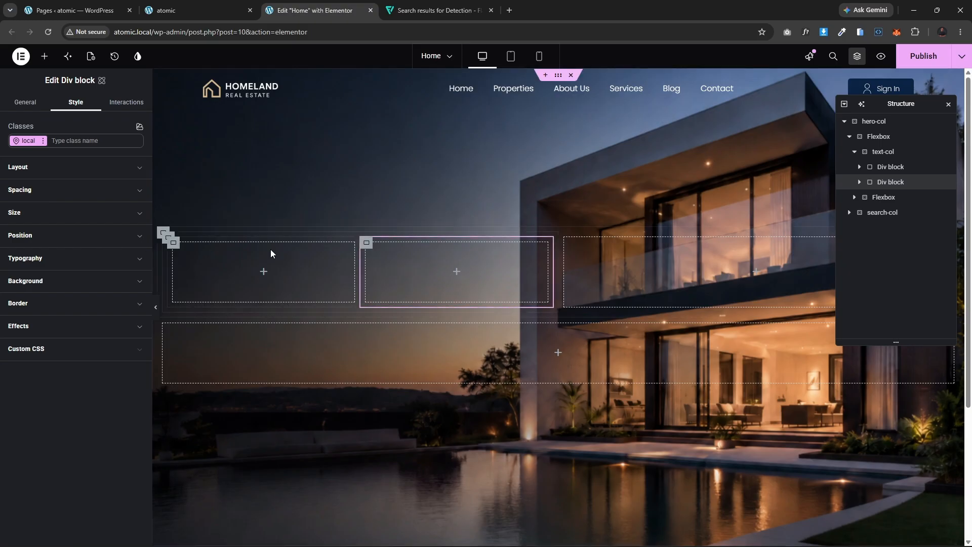
Step: Set the text-col container's direction to column so the two Div blocks stack vertically
click(163, 233)
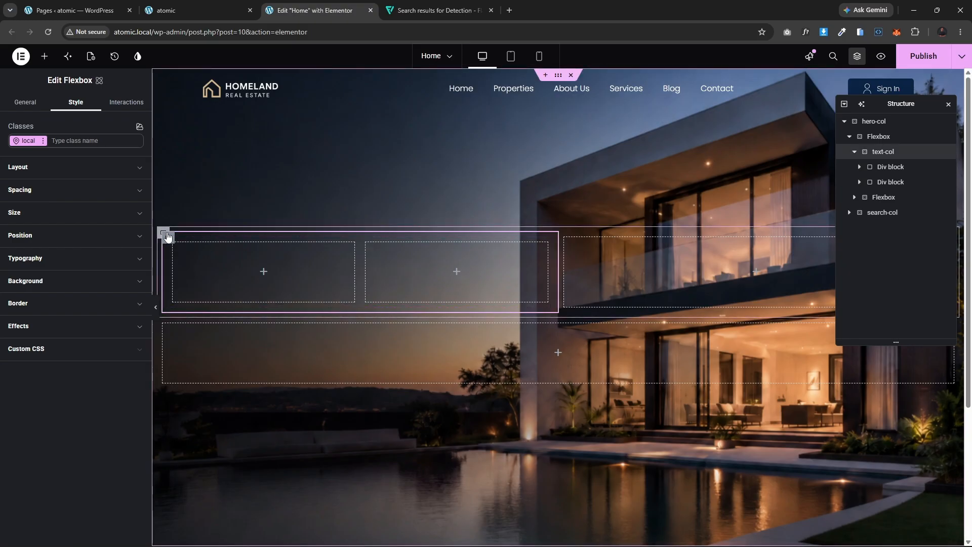
click(43, 168)
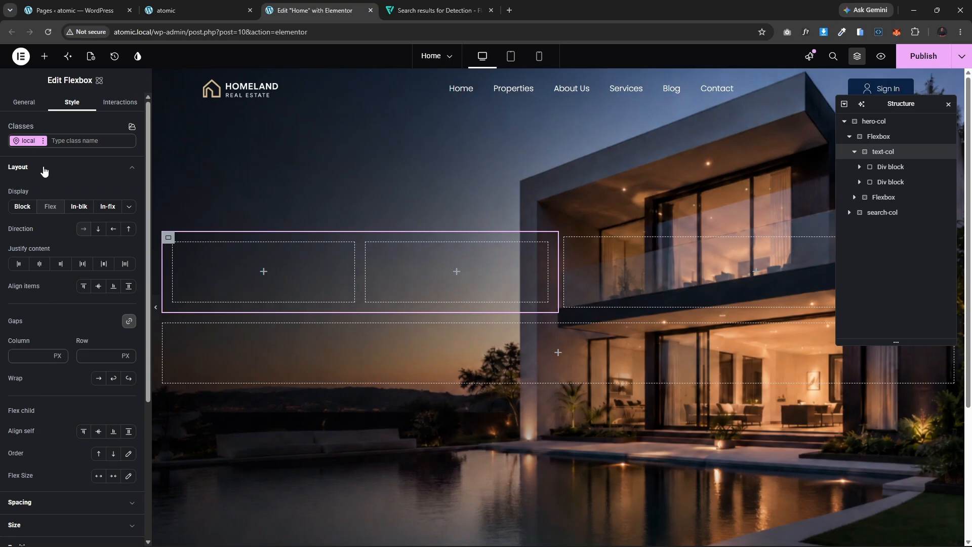
click(98, 230)
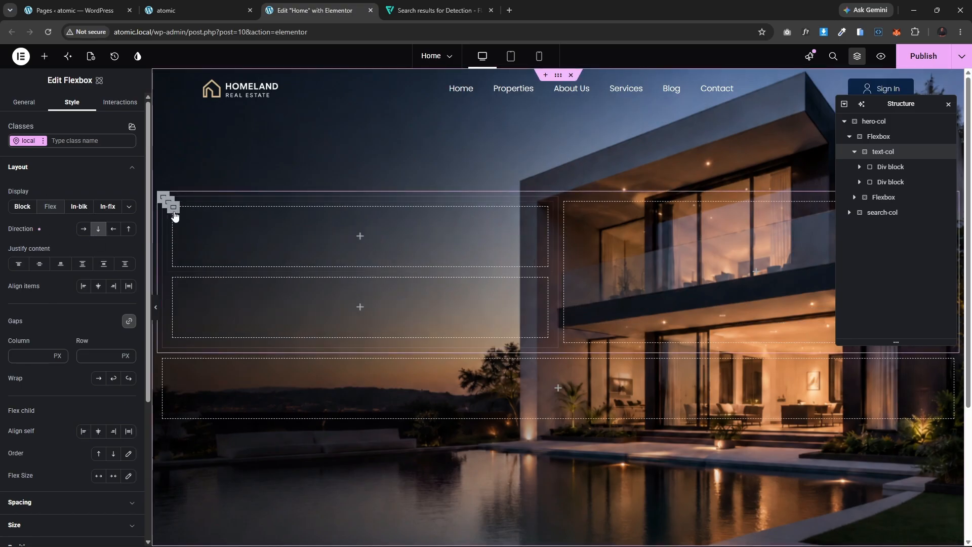
Step: Set the first Div block's padding to 0 px on all sides
click(215, 213)
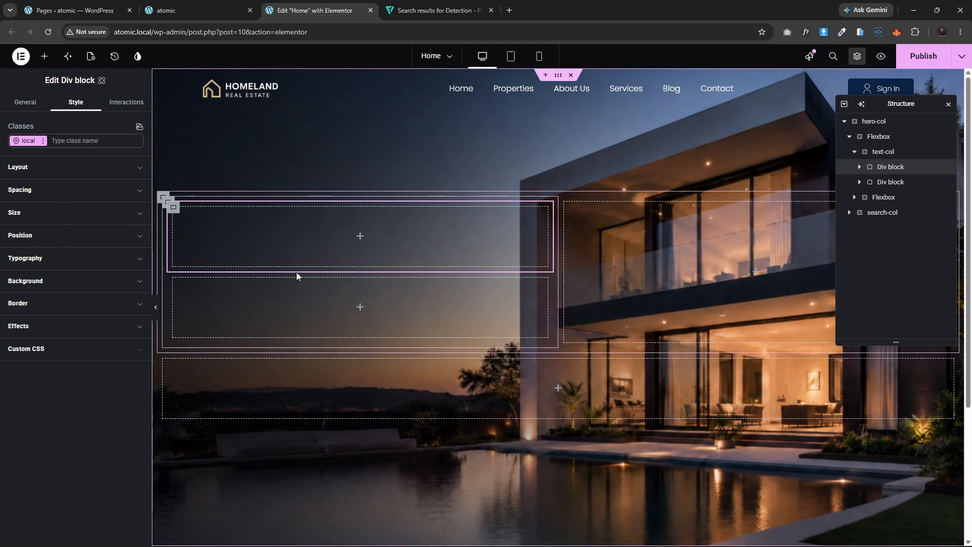
click(60, 192)
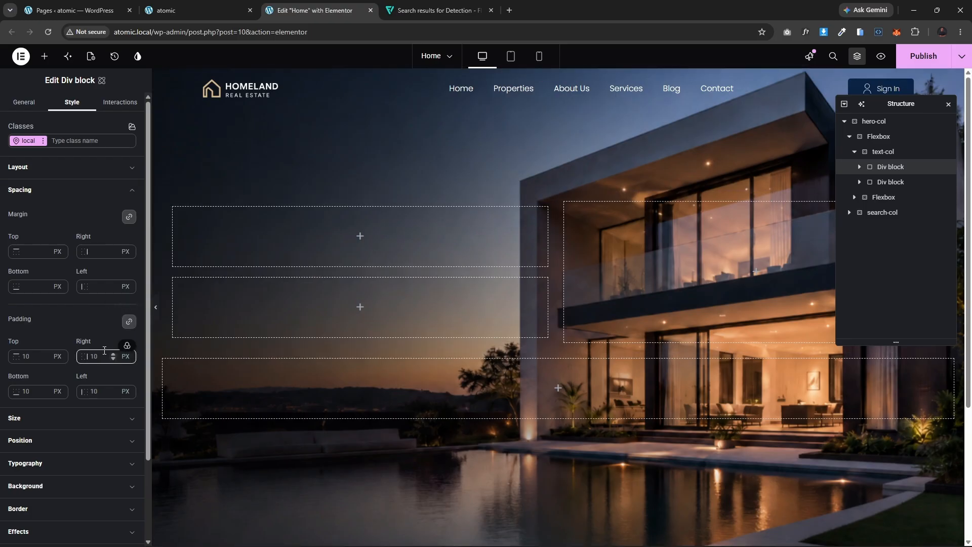
click(129, 321)
text(0)
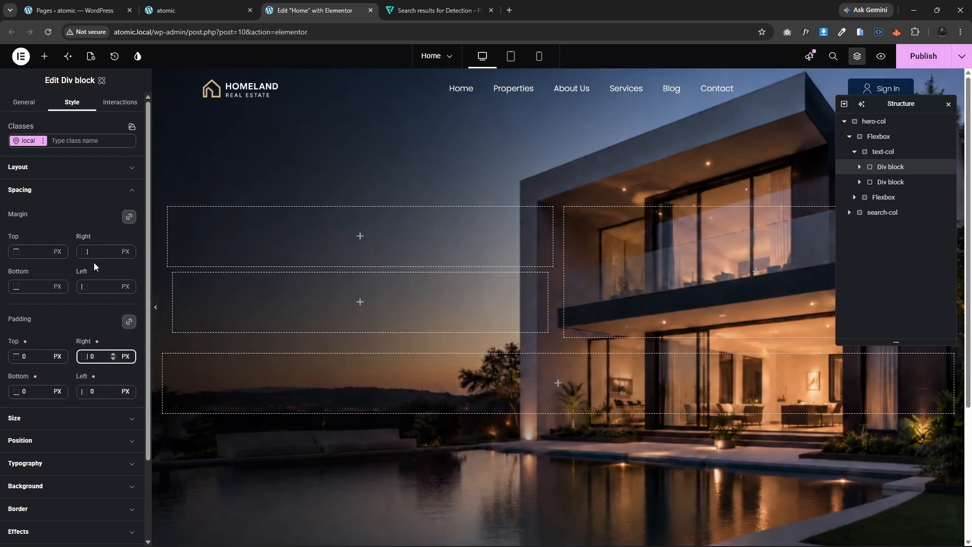
Step: Set the second Div block's padding to 0 px on all sides as well
click(171, 275)
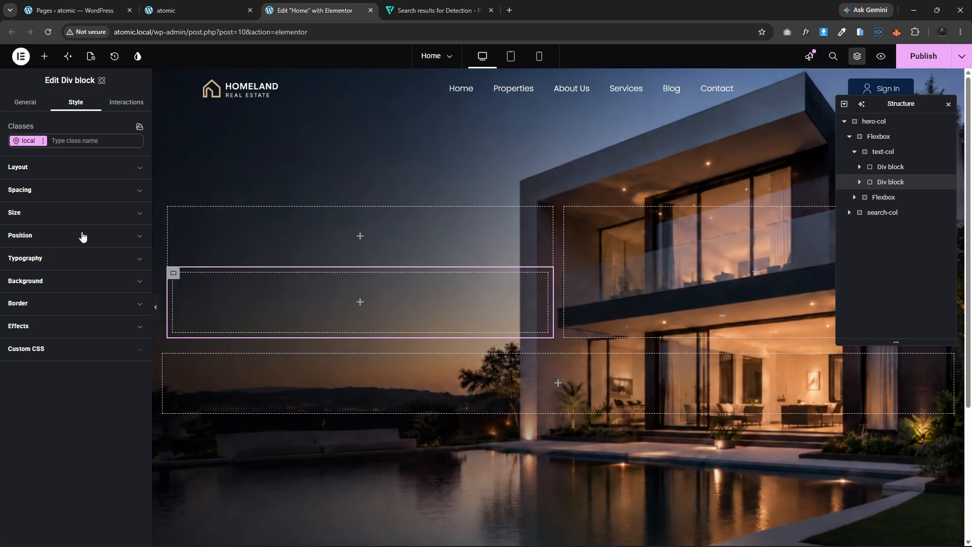
click(65, 190)
click(99, 357)
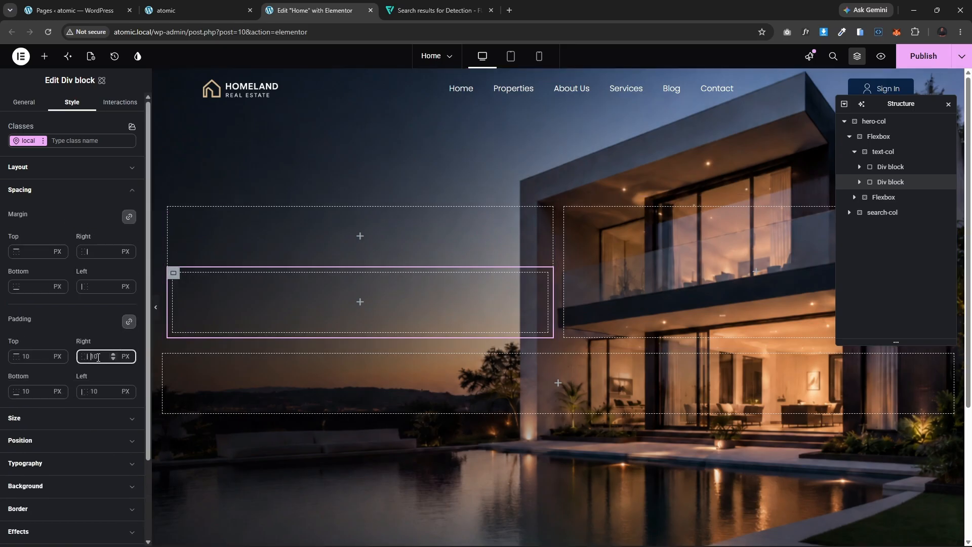
text(0)
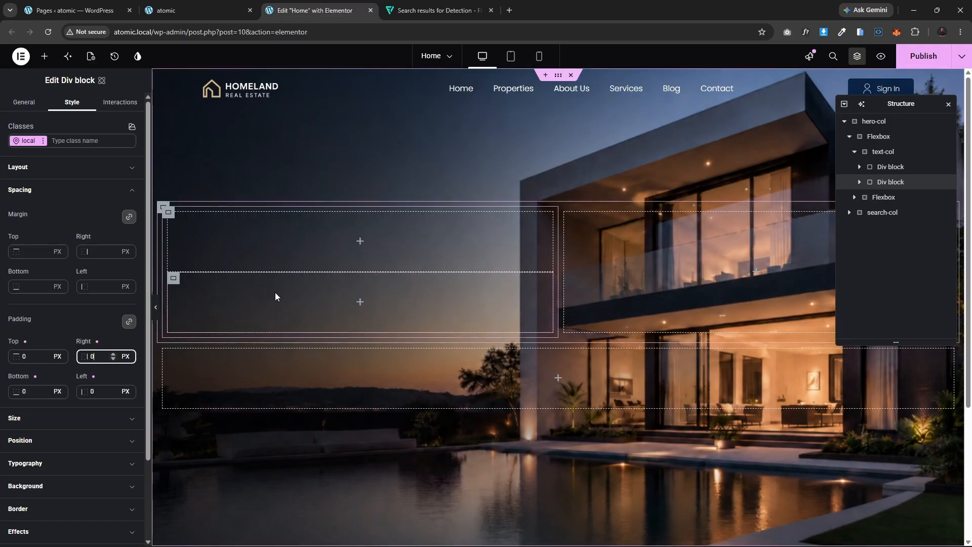
Step: Insert a classic Heading widget into the top Div block
click(159, 4)
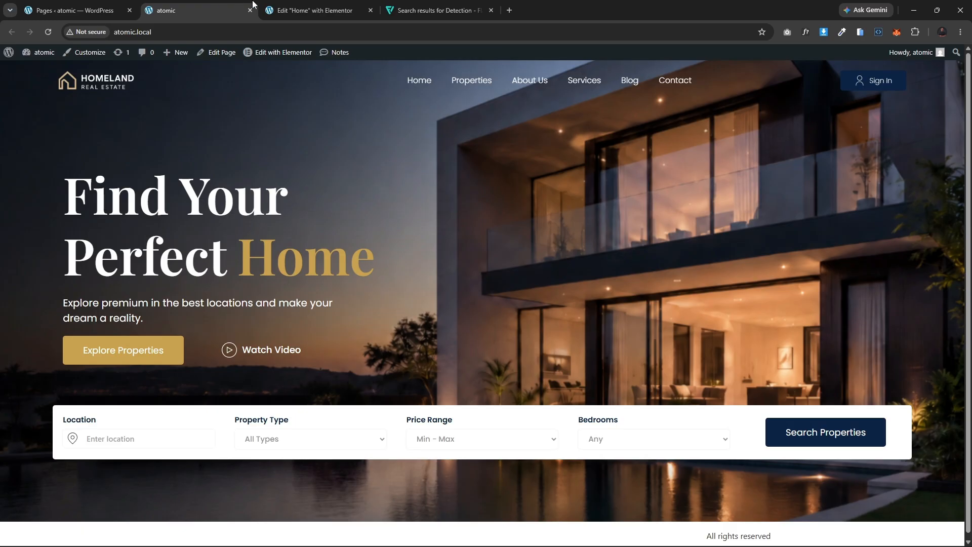
click(318, 7)
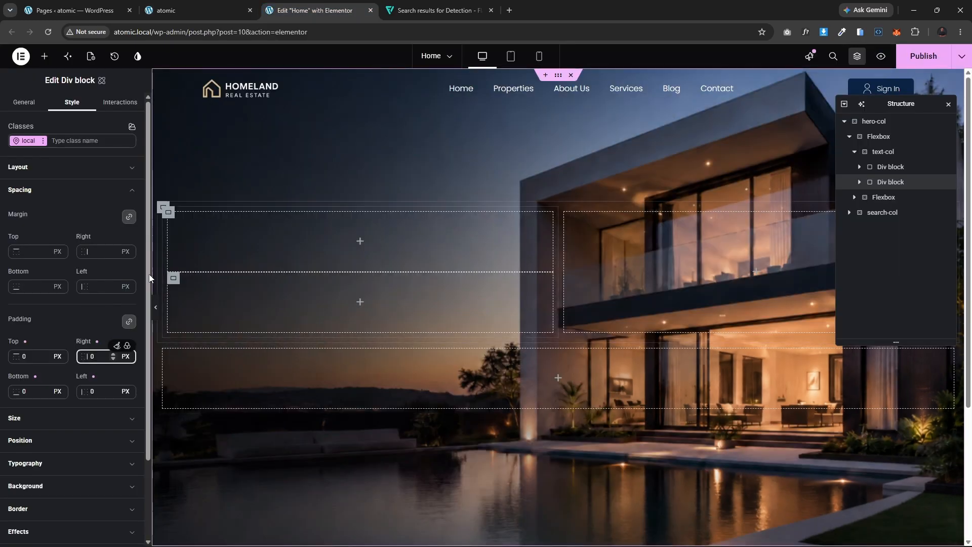
click(44, 56)
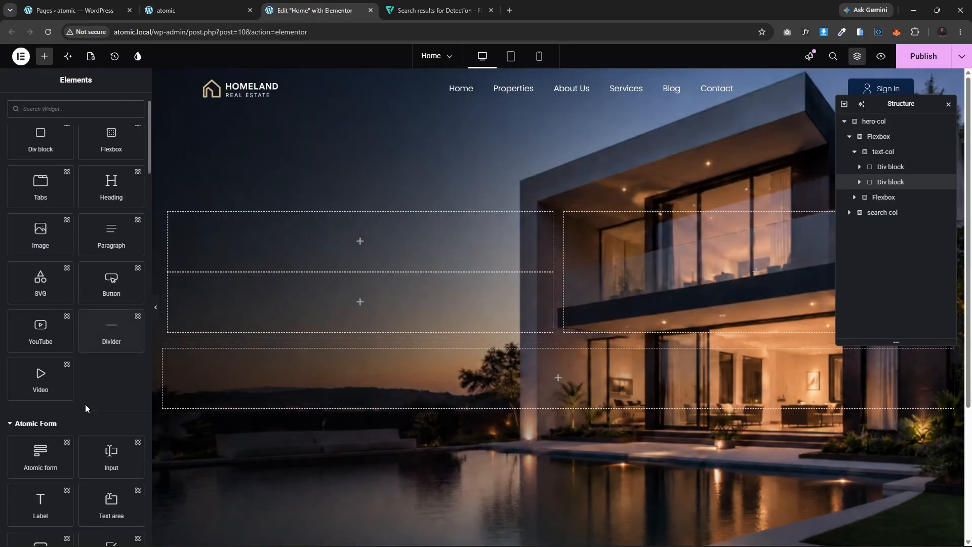
scroll(86, 408, down, 10)
scroll(87, 403, up, 3)
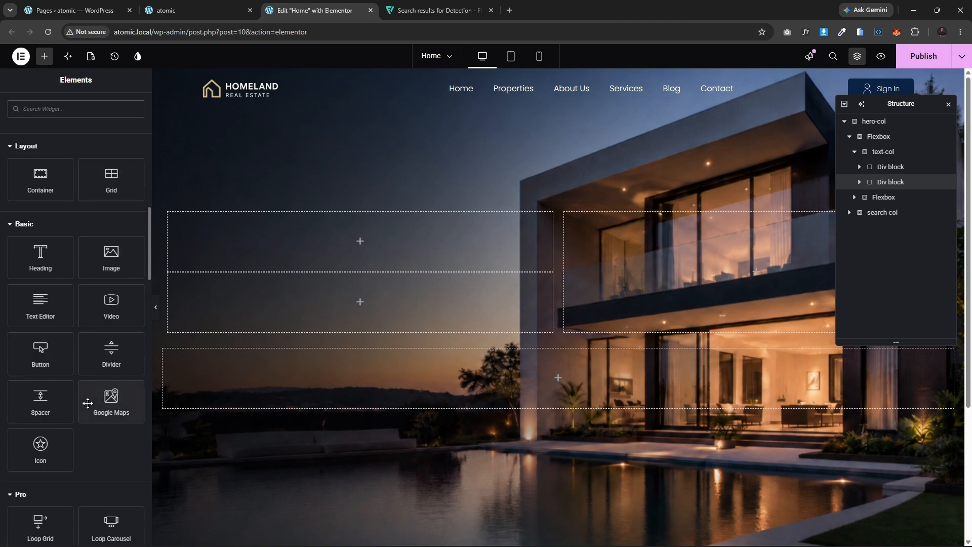
drag(41, 255, 340, 262)
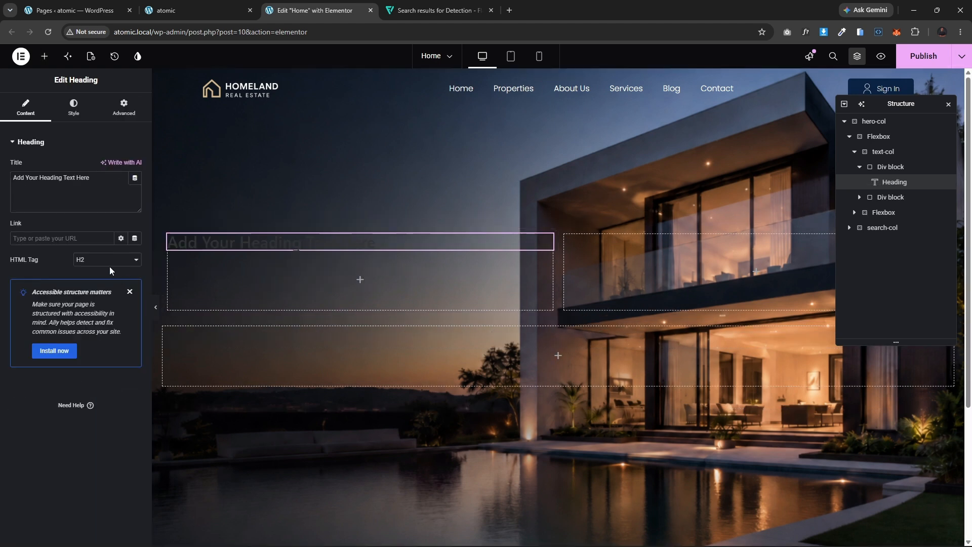
Step: Wrap the words 'Text Here' in the classic heading's title with <span></span> tags
click(65, 178)
text(<span>)
text(/pan)
Step: Set the classic heading's text color to white
click(78, 119)
click(131, 310)
drag(91, 361, 71, 346)
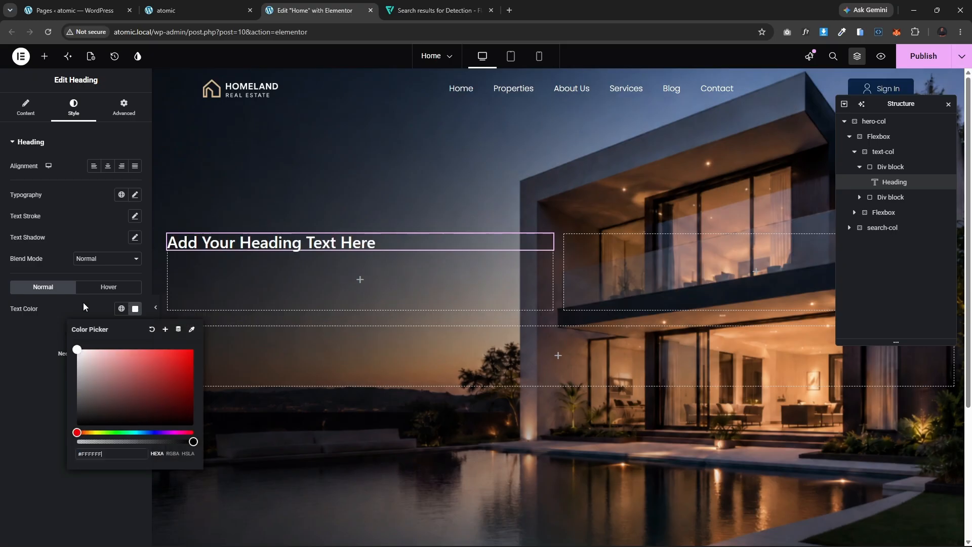
click(25, 108)
Step: Add an atomic Heading below the classic one and set its title to 'This is a <span>title</span>'
click(45, 57)
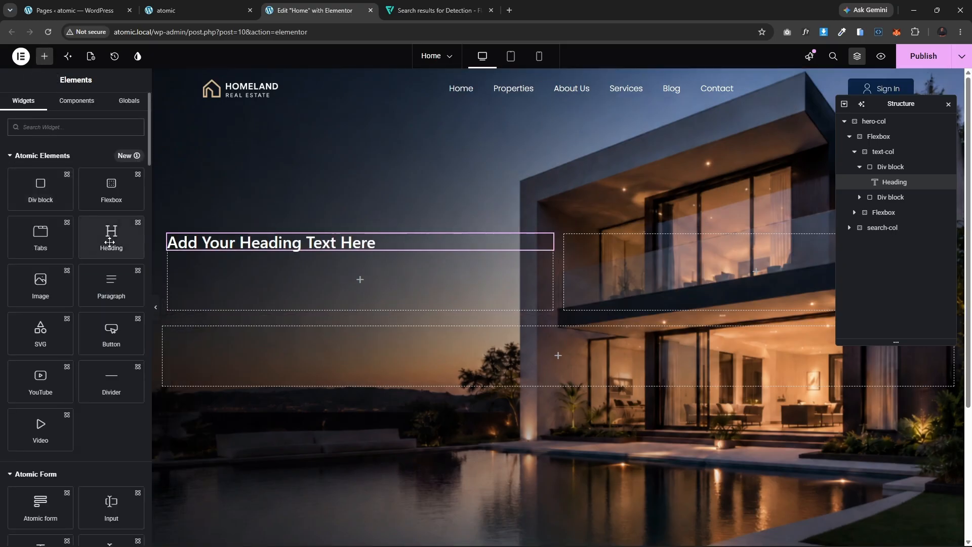
drag(109, 242, 263, 256)
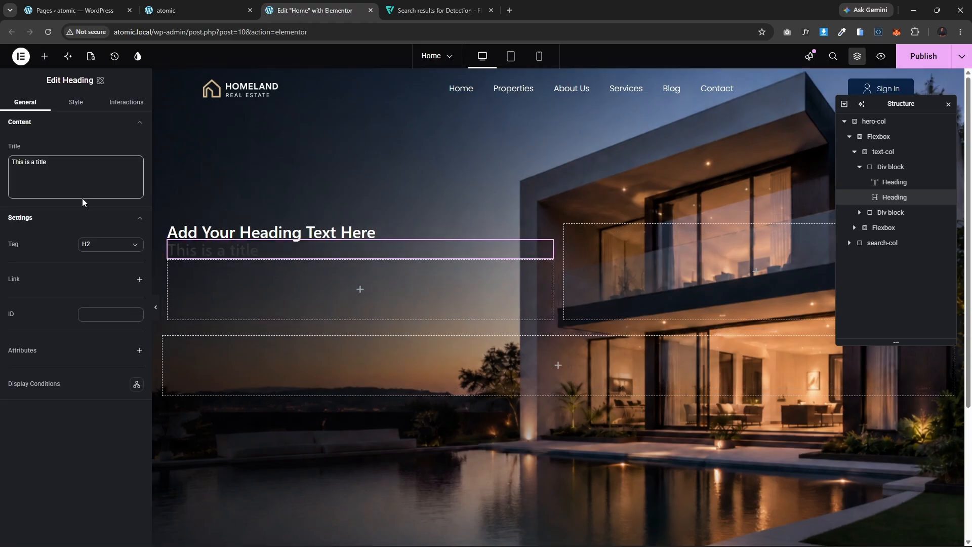
click(37, 162)
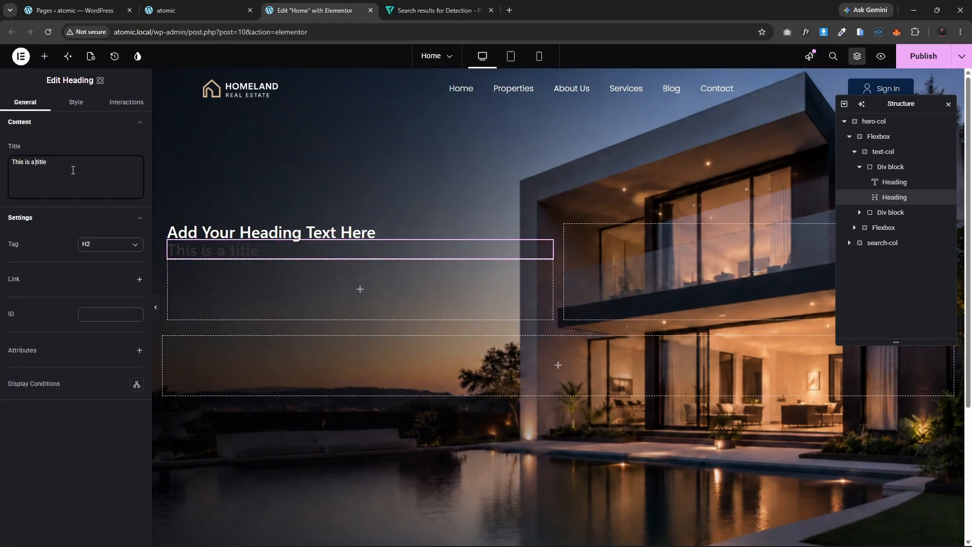
text(<span>)
click(83, 163)
Step: Set the atomic heading's text color to #ffffff
click(70, 107)
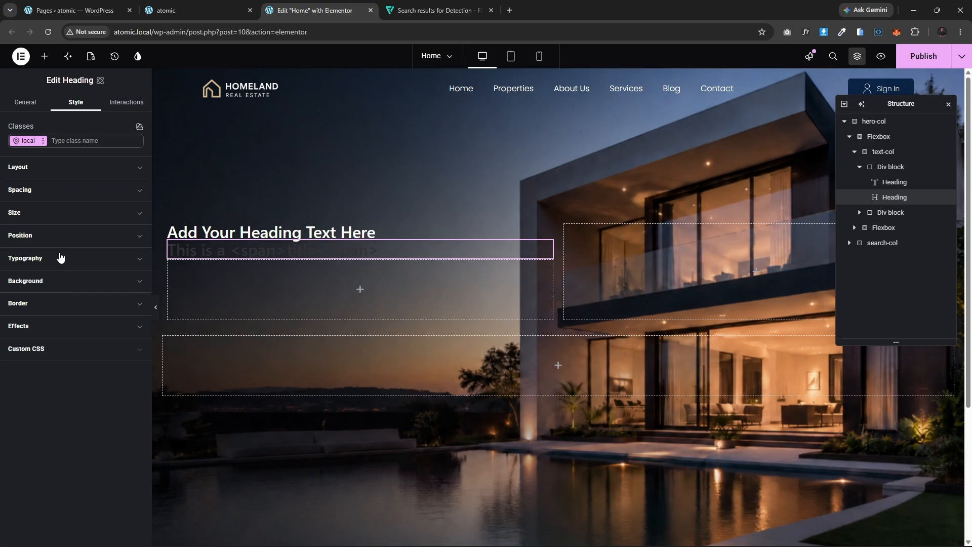
click(60, 258)
click(82, 387)
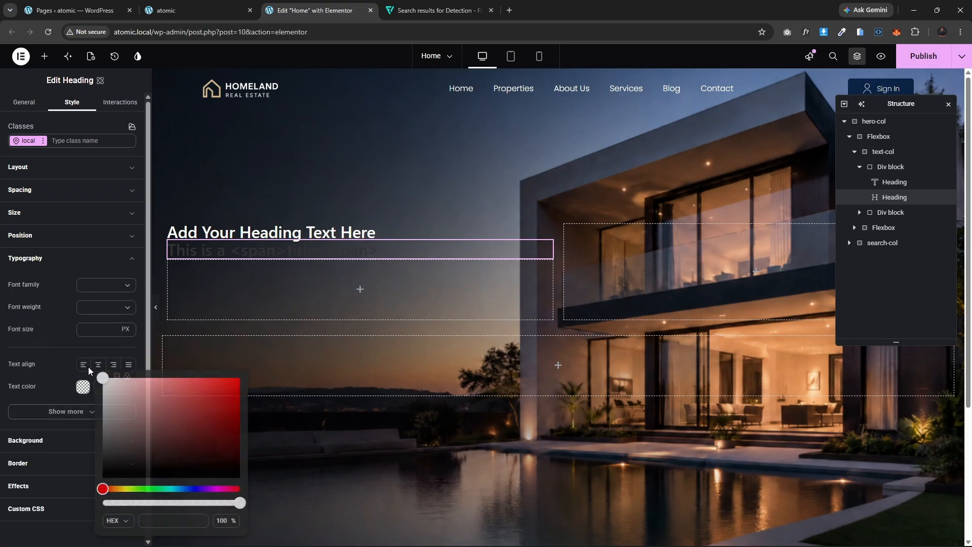
click(109, 397)
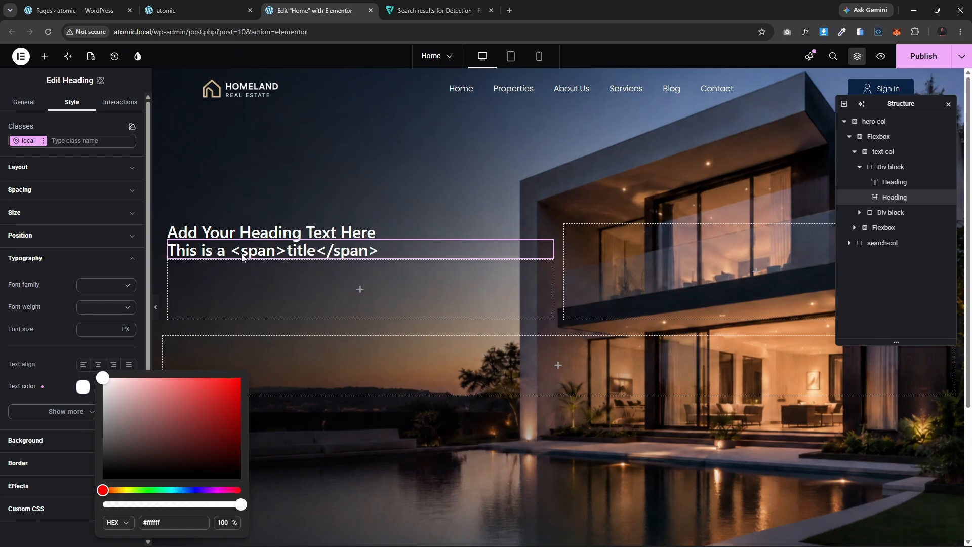
Step: Compare the editor headings against the hero title on the reference Homeland page
click(180, 6)
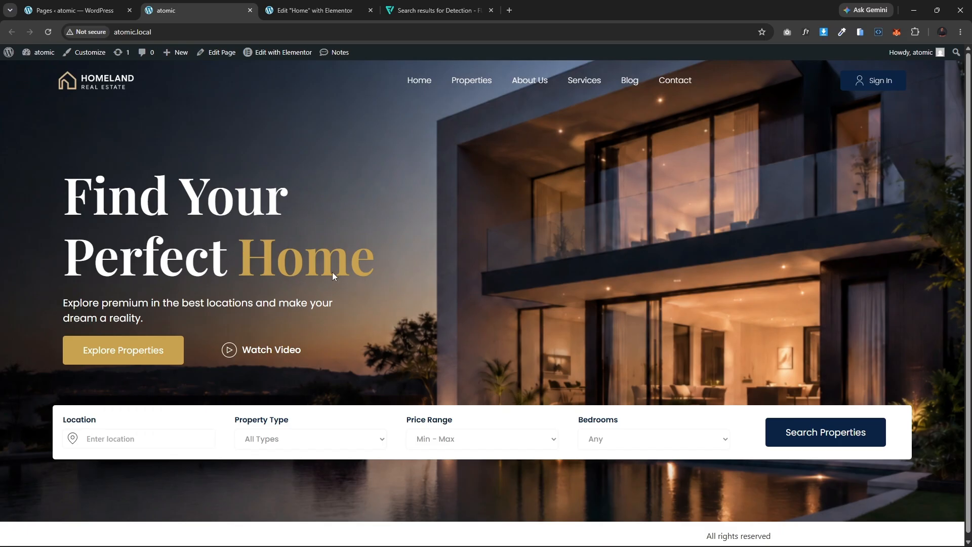
mouse_move(308, 4)
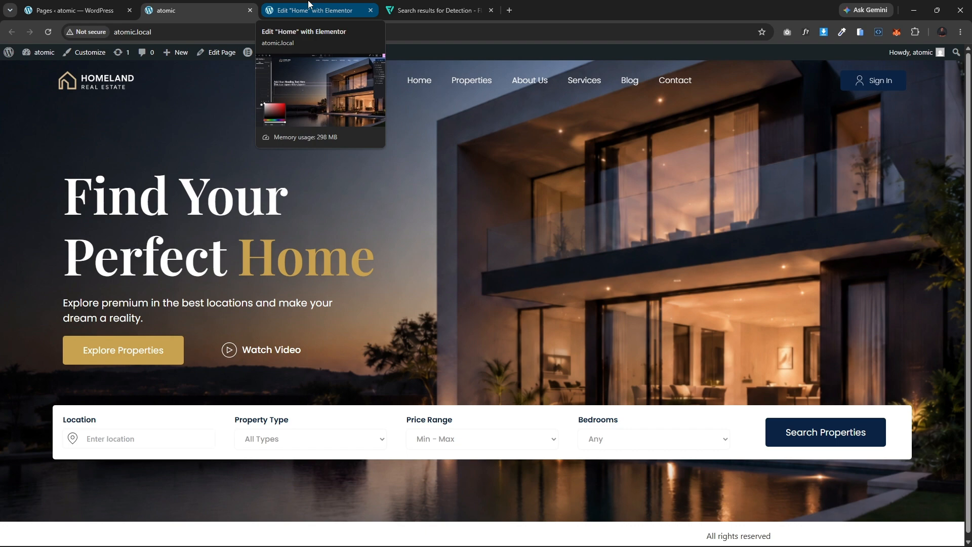
click(308, 4)
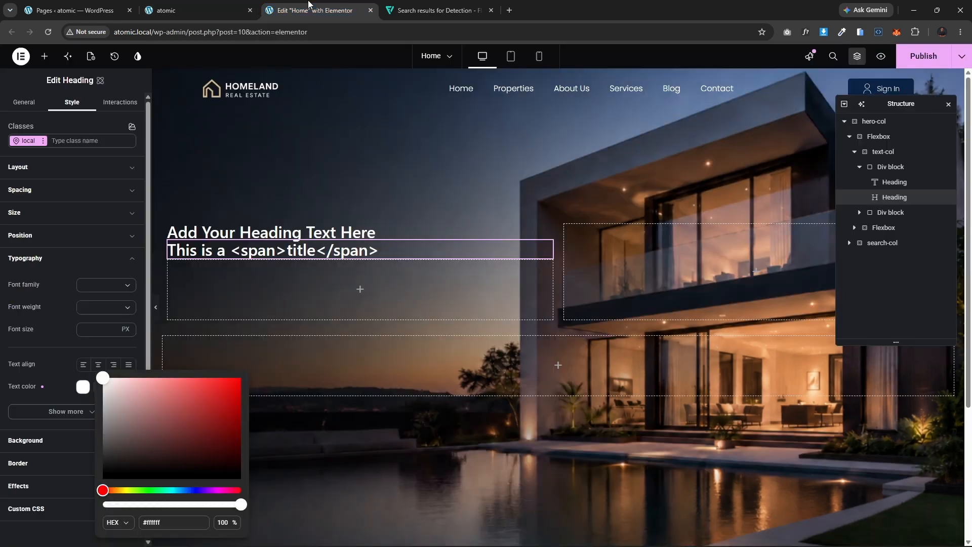
click(172, 10)
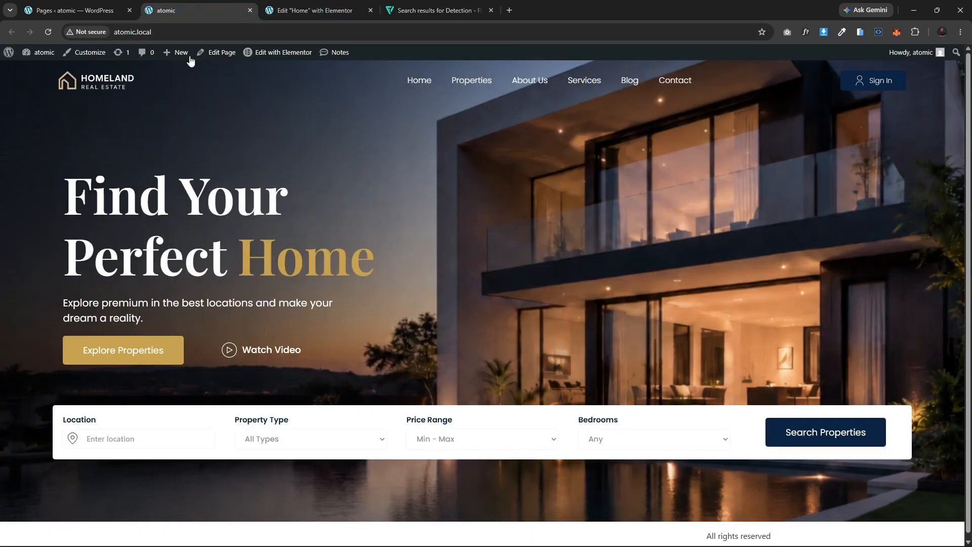
drag(286, 198, 64, 199)
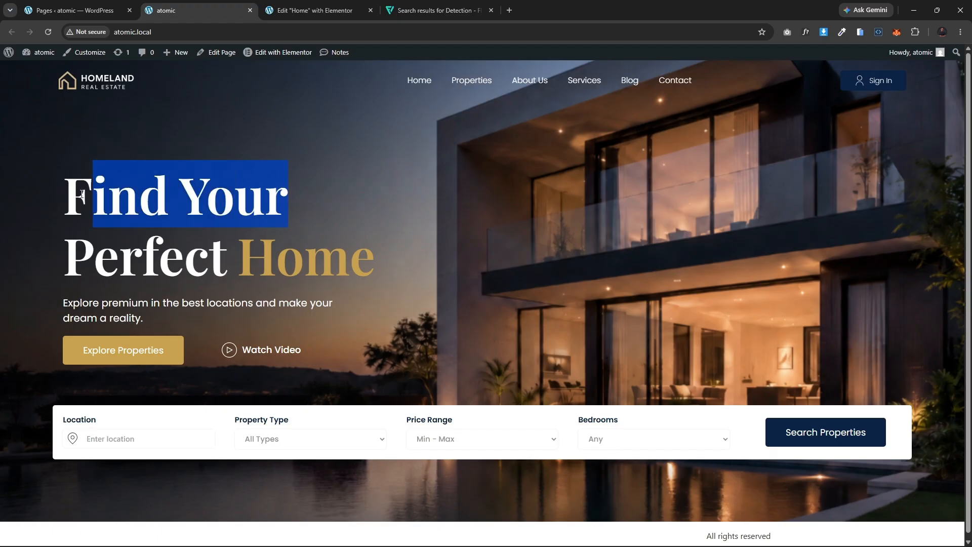
click(320, 6)
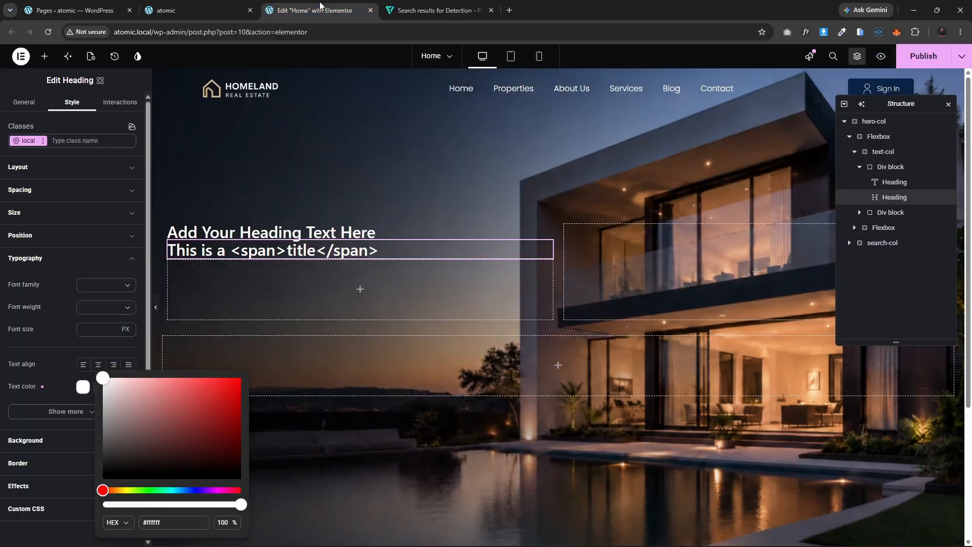
Step: Delete the classic heading widget and select the remaining atomic heading
click(388, 229)
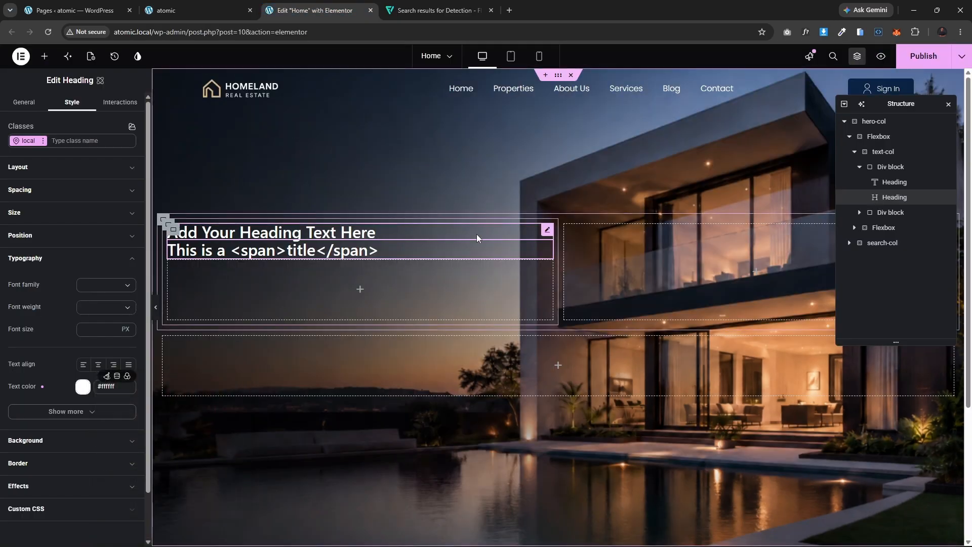
key(Delete)
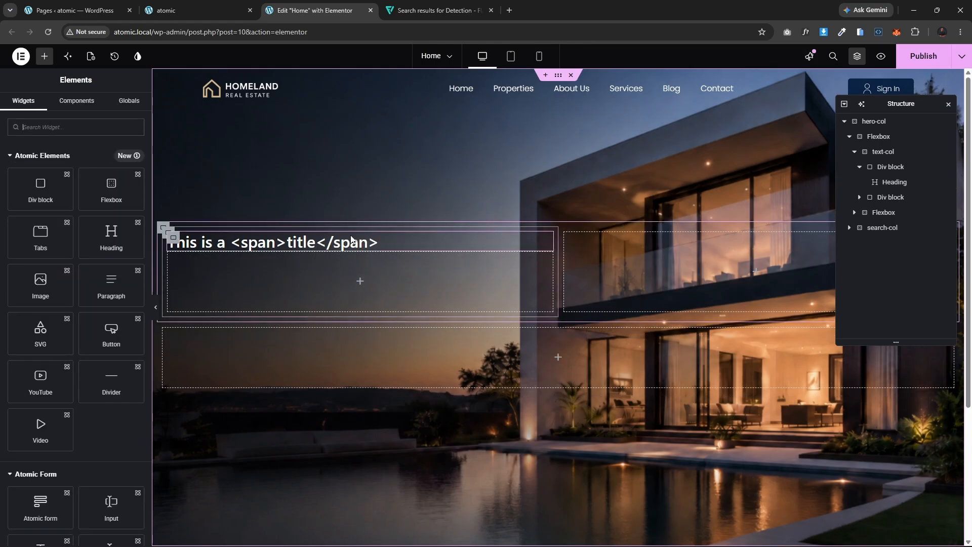
click(349, 243)
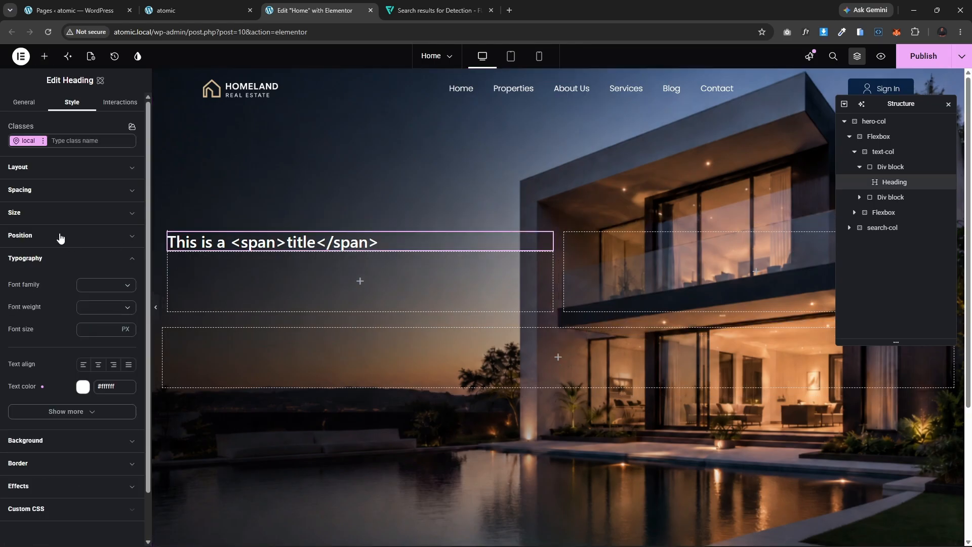
Step: Set the atomic heading's title to 'Find Your'
click(28, 102)
click(63, 173)
key(ctrl+a)
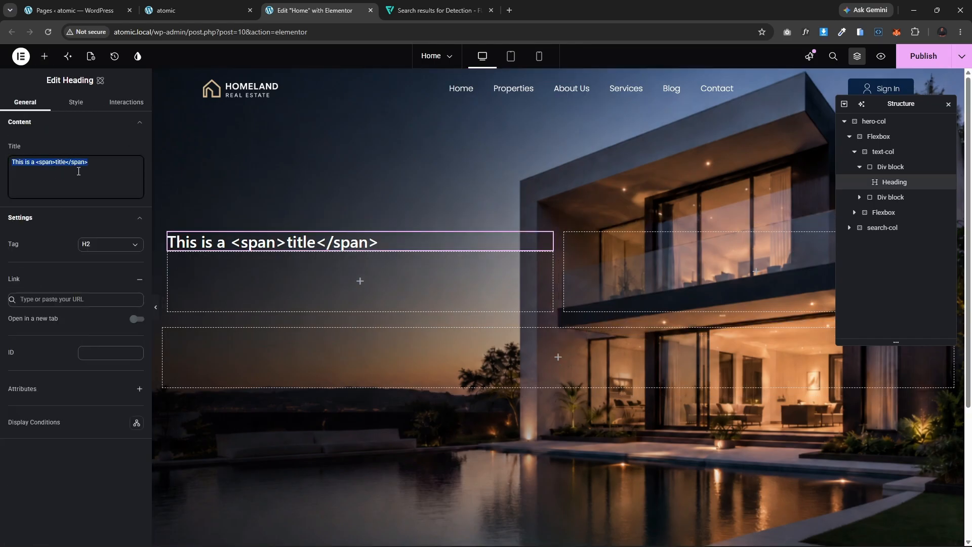
text(Find Your)
Step: Duplicate the heading and set the copy's title to 'Perfect', copied from the reference Homeland page
key(ctrl+d)
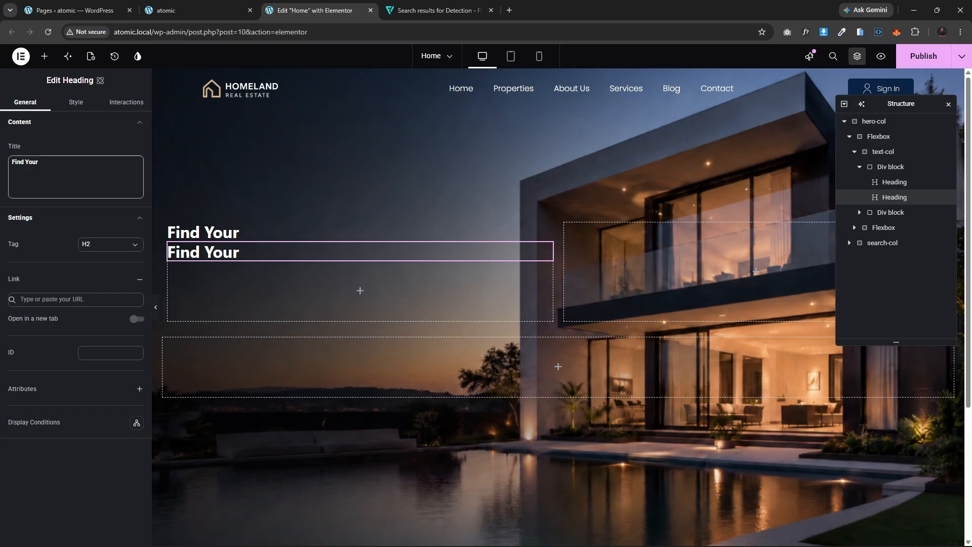
click(85, 7)
click(167, 10)
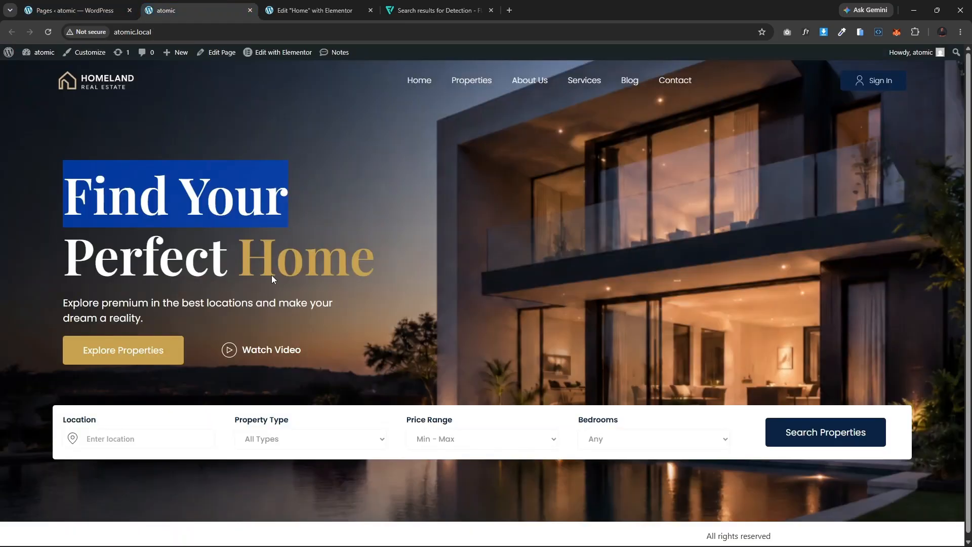
drag(226, 260, 71, 262)
key(ctrl+c)
click(268, 9)
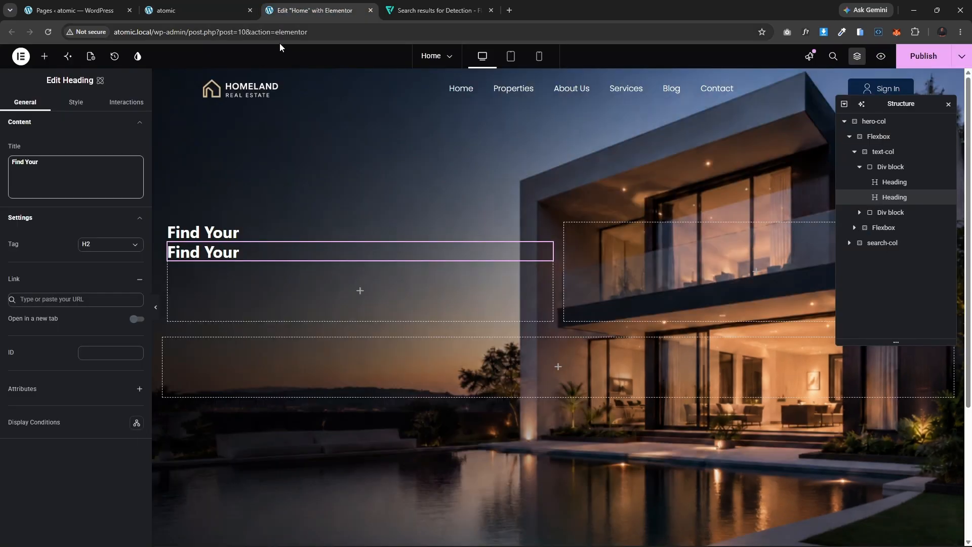
triple_click(40, 162)
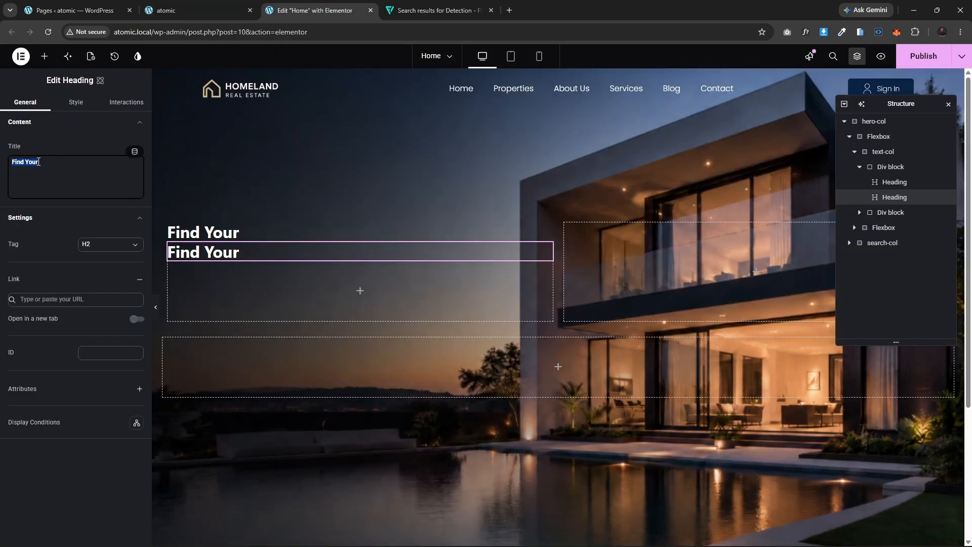
key(ctrl+v)
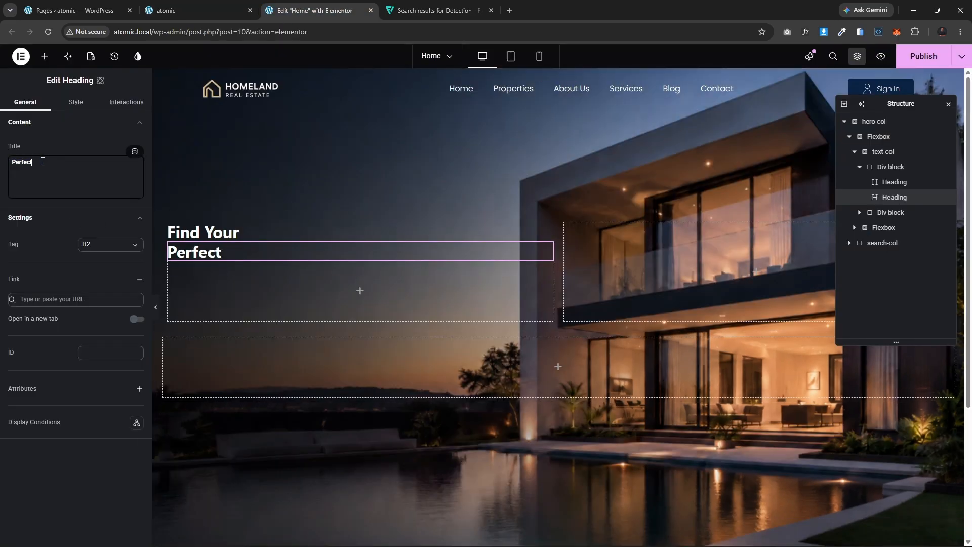
Step: Apply the hero-font variable as the font family of the 'Find Your' heading
click(229, 238)
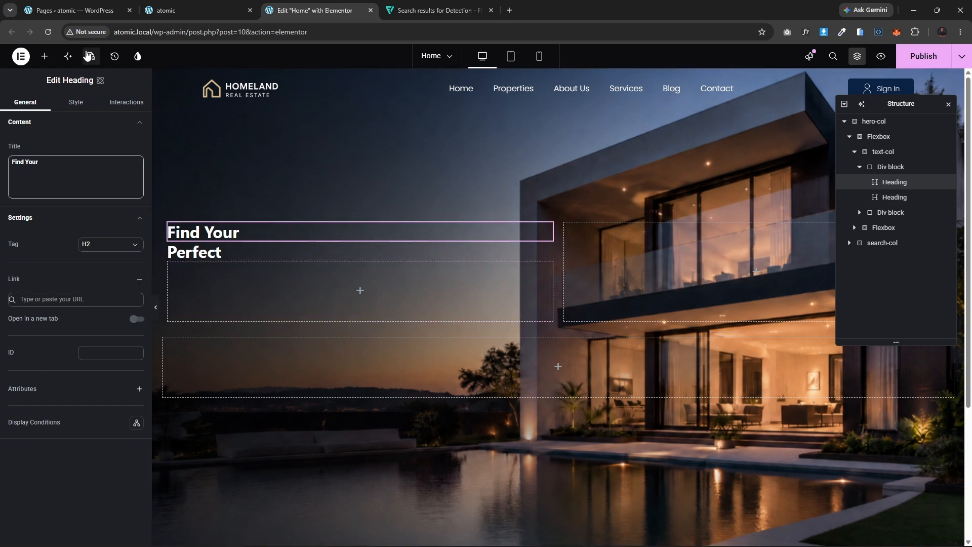
click(76, 103)
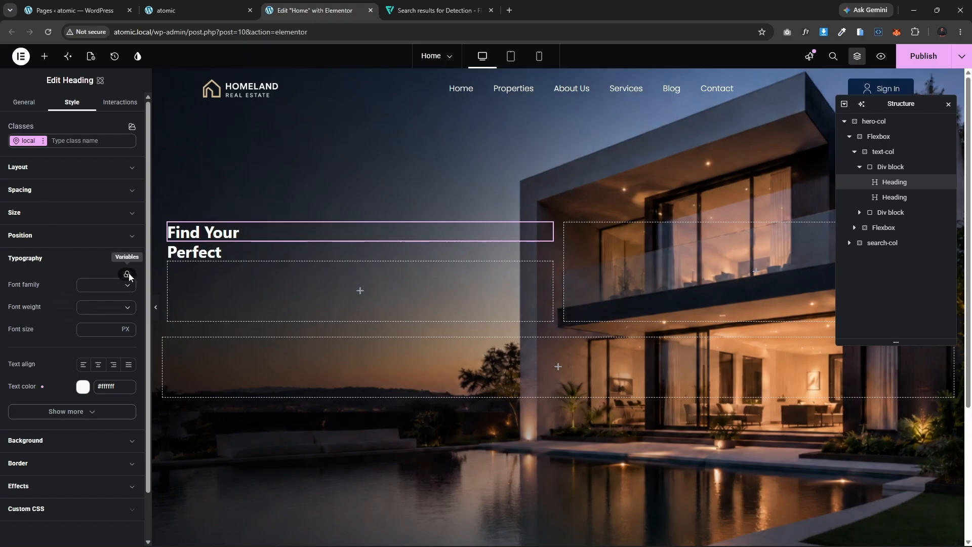
click(127, 275)
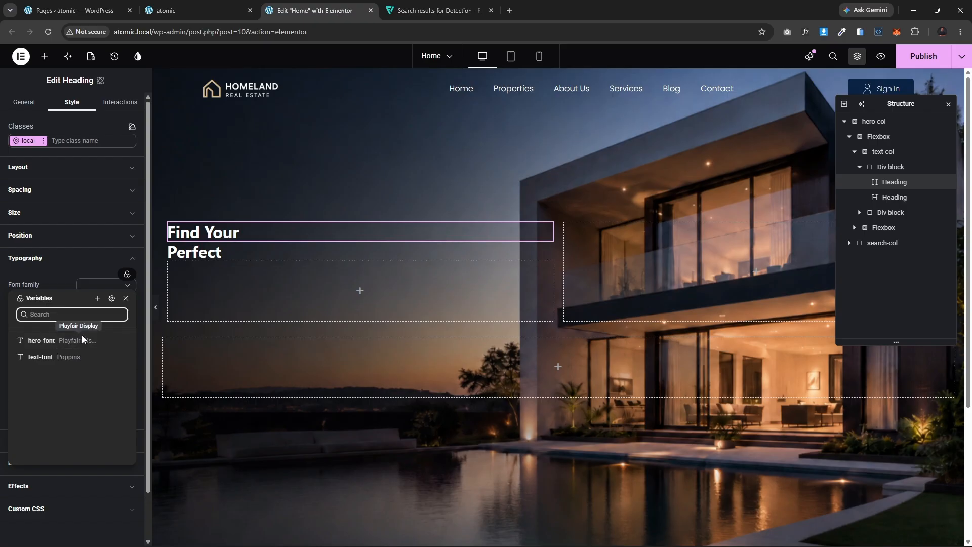
click(48, 344)
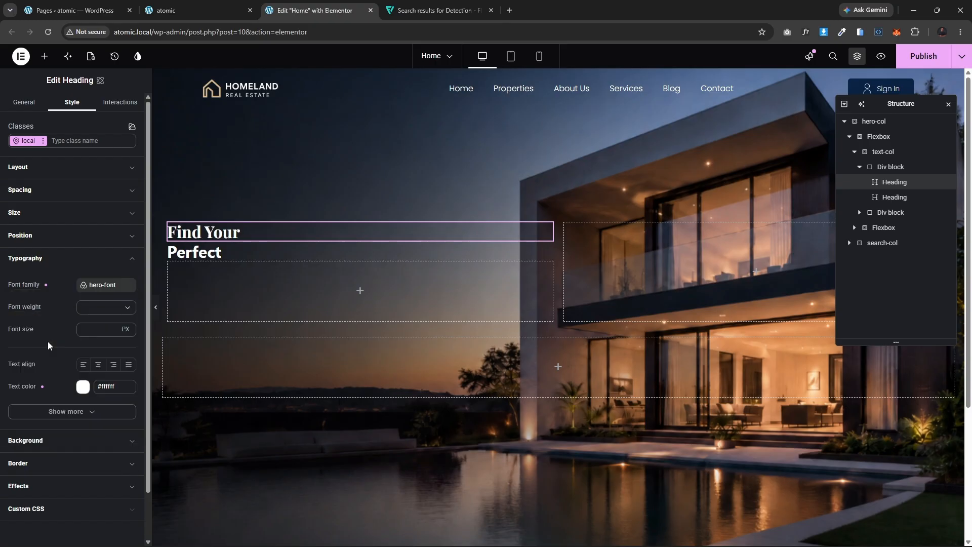
Step: Change the 'Find Your' heading's tag to H1
click(22, 104)
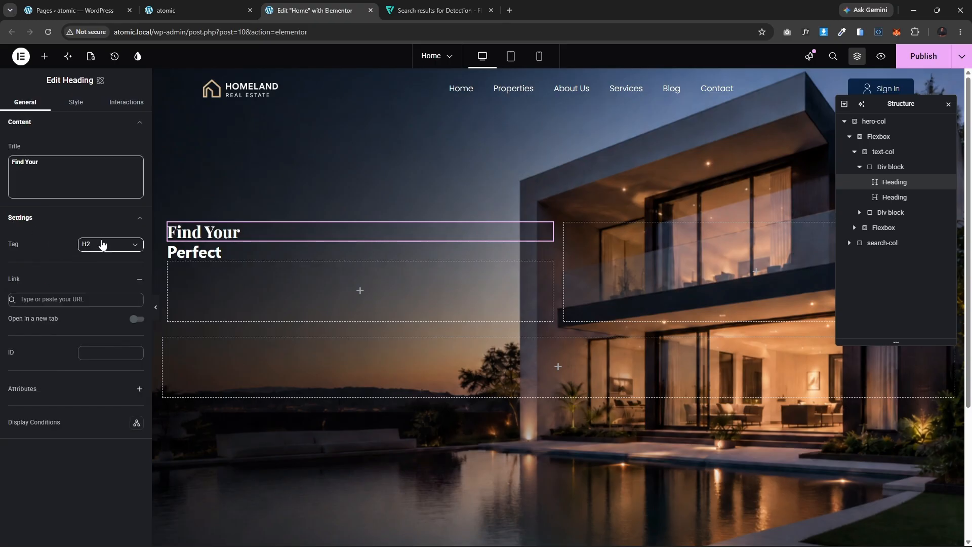
click(103, 244)
click(102, 266)
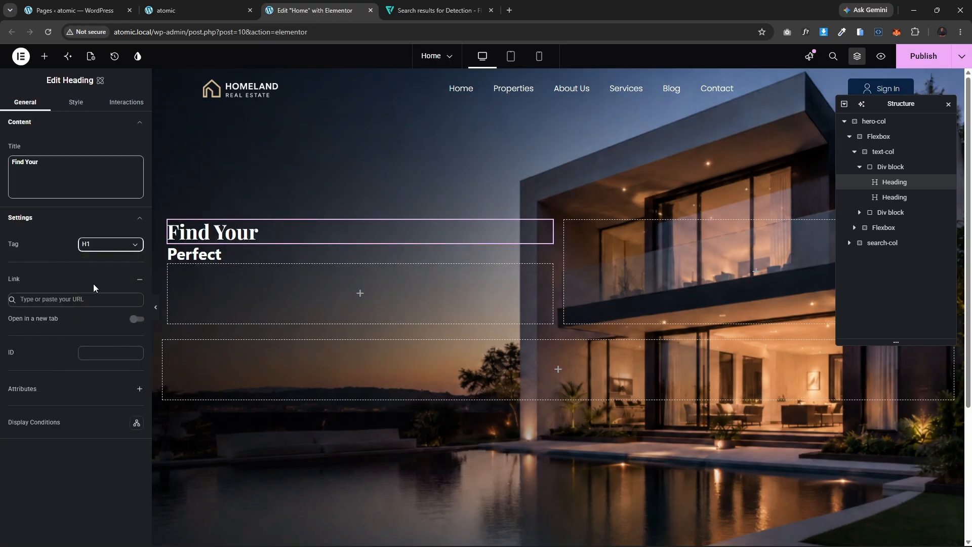
Step: Set the 'Find Your' heading's font weight to 600 - Semi bold and font size to 100 px
click(76, 101)
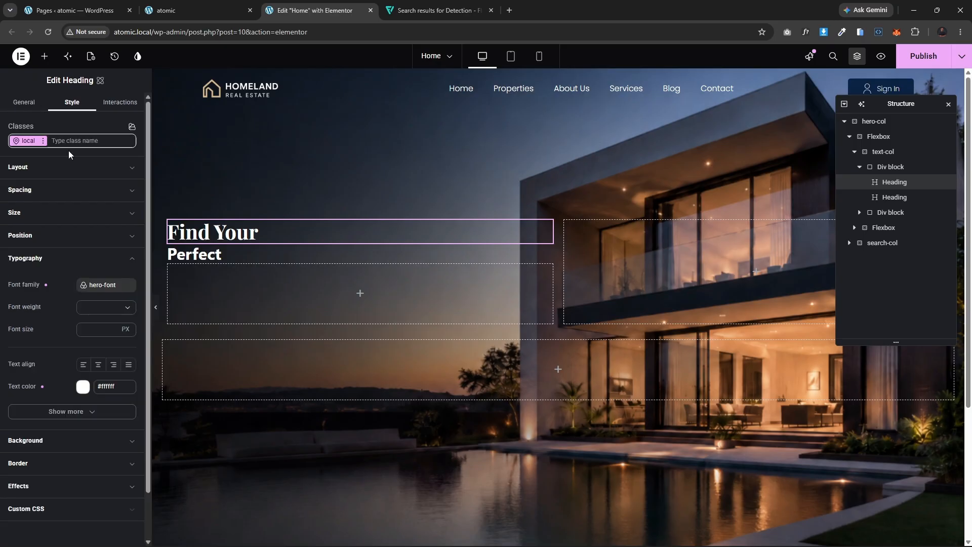
click(97, 308)
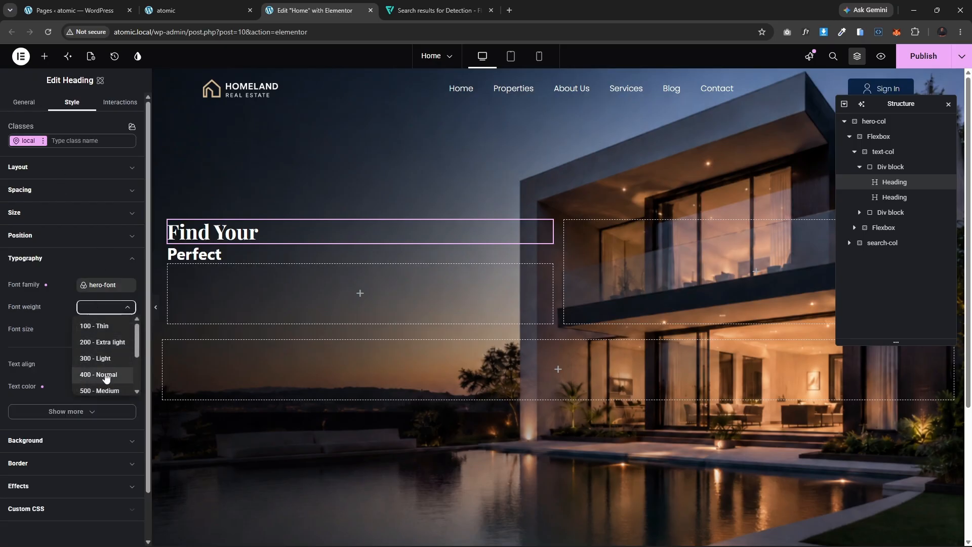
click(101, 391)
click(96, 309)
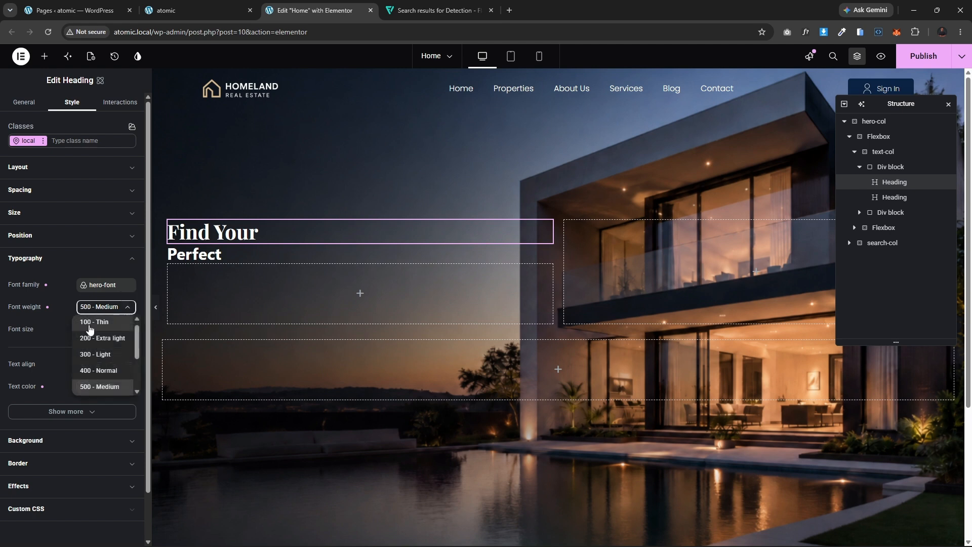
scroll(96, 378, down, 2)
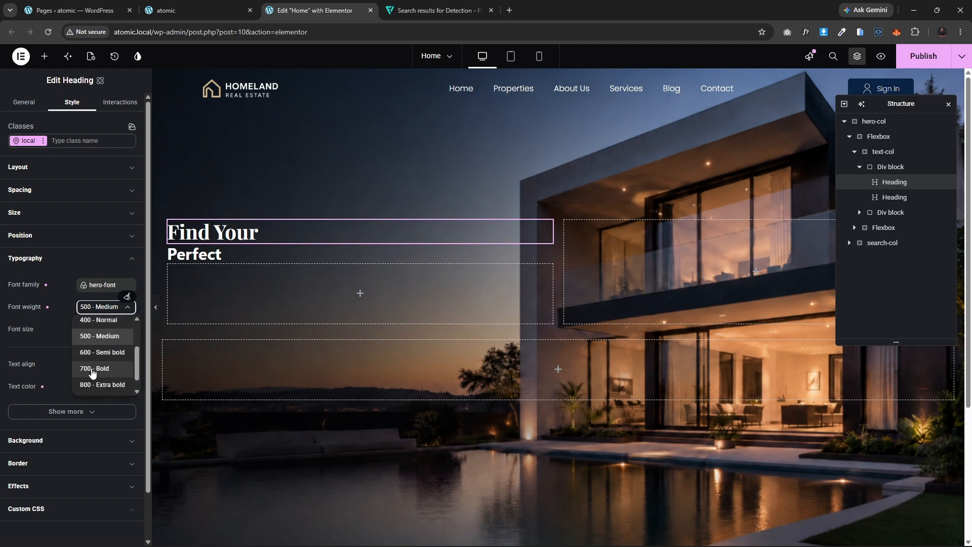
click(91, 354)
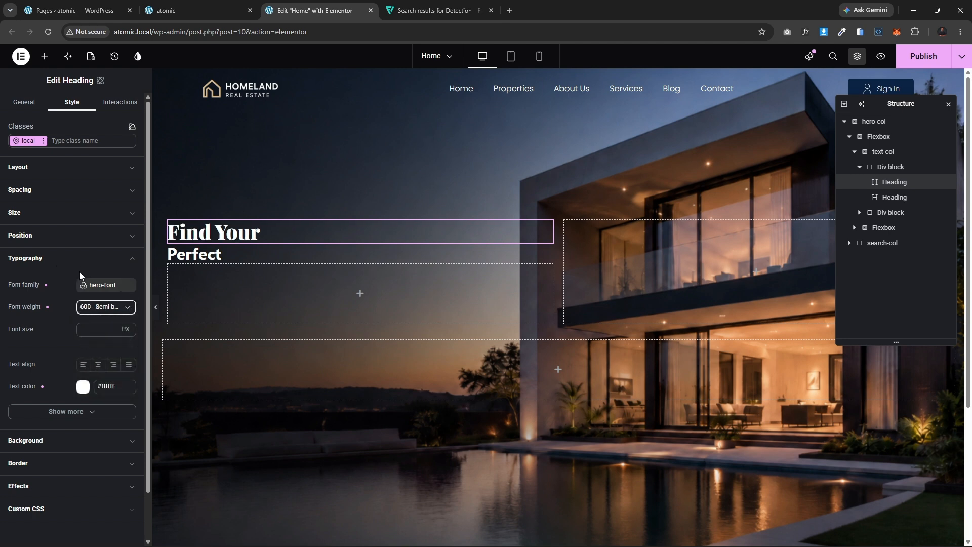
click(96, 328)
text(100)
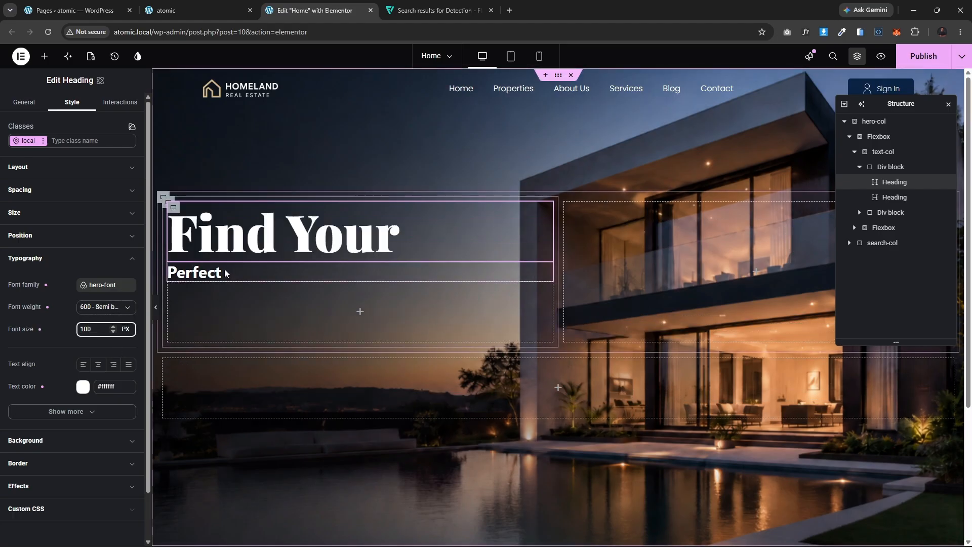
Step: Copy the 'Find Your' heading and paste its style onto the 'Perfect' heading
right_click(227, 239)
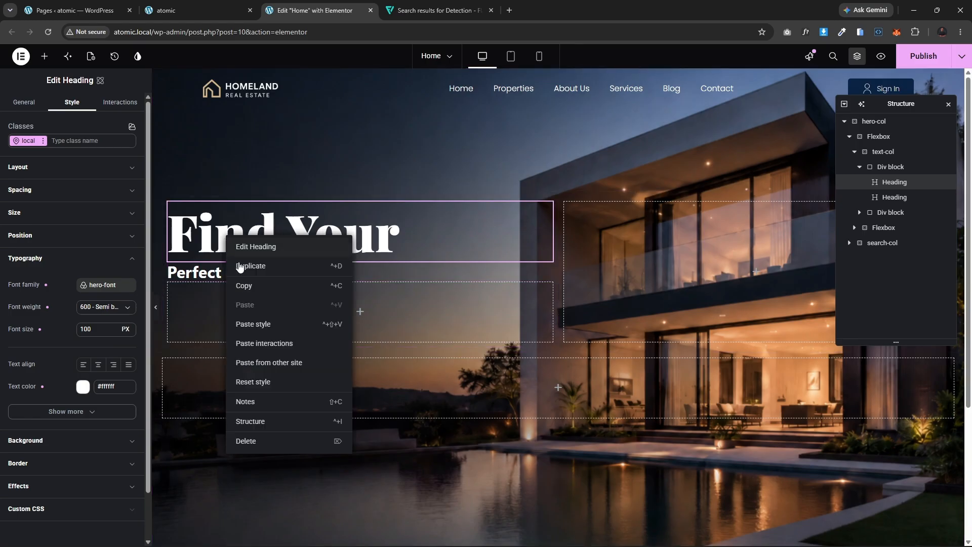
click(244, 282)
right_click(195, 275)
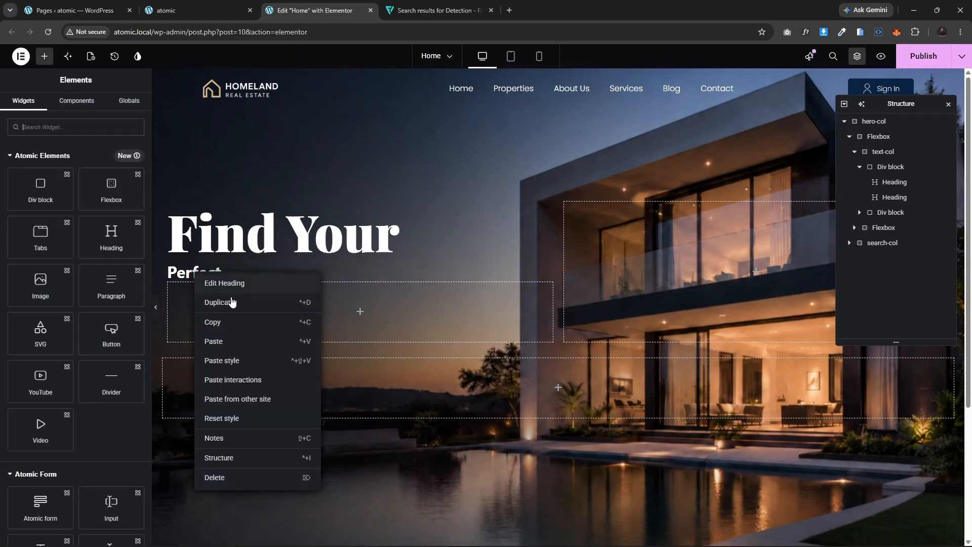
click(228, 360)
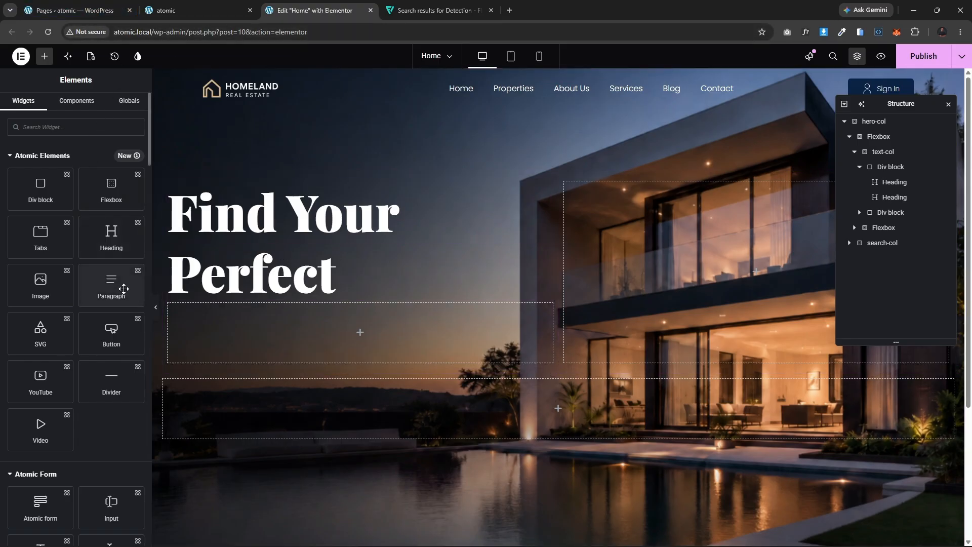
Step: Add an atomic Paragraph below the headings with the text 'Explore premium in the best locations and make your dream a reality.' copied from the reference page
drag(119, 282, 267, 278)
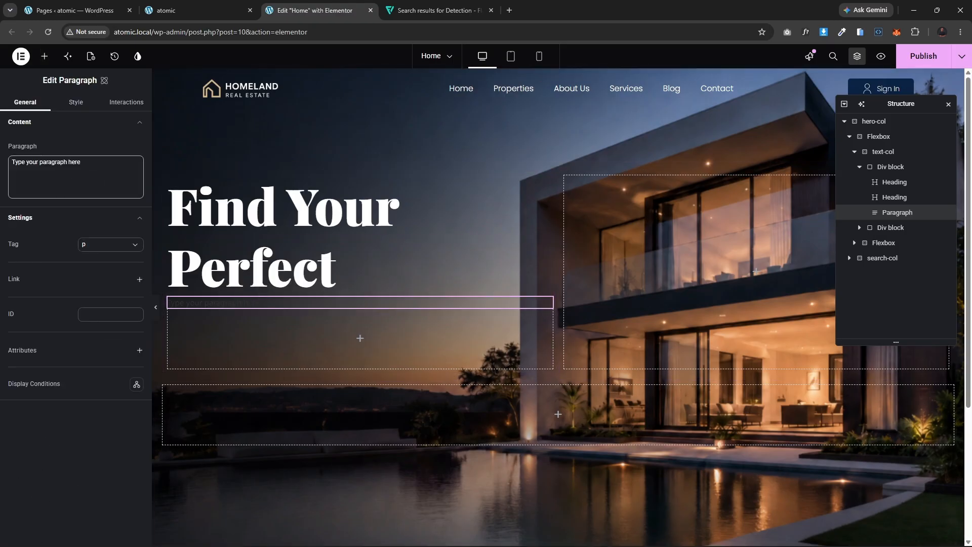
click(179, 6)
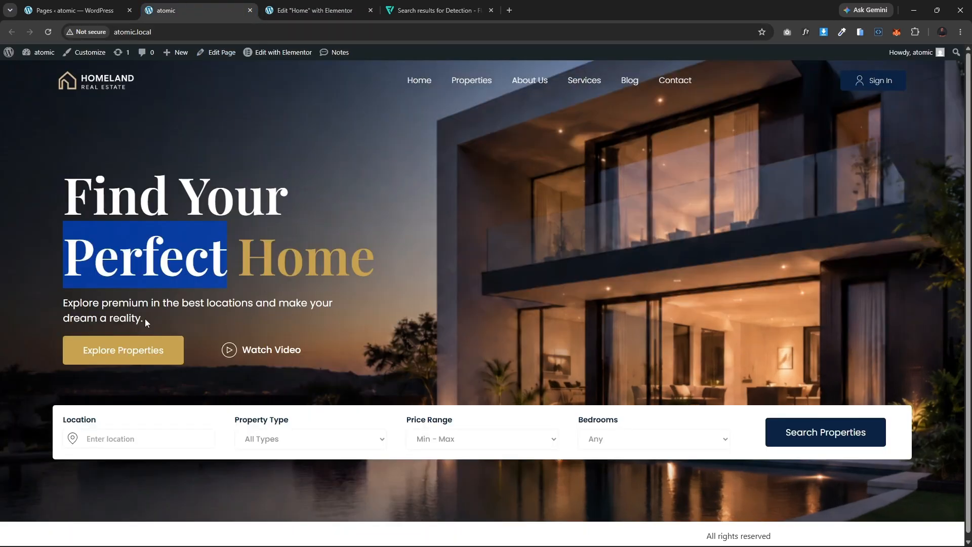
drag(145, 318, 64, 303)
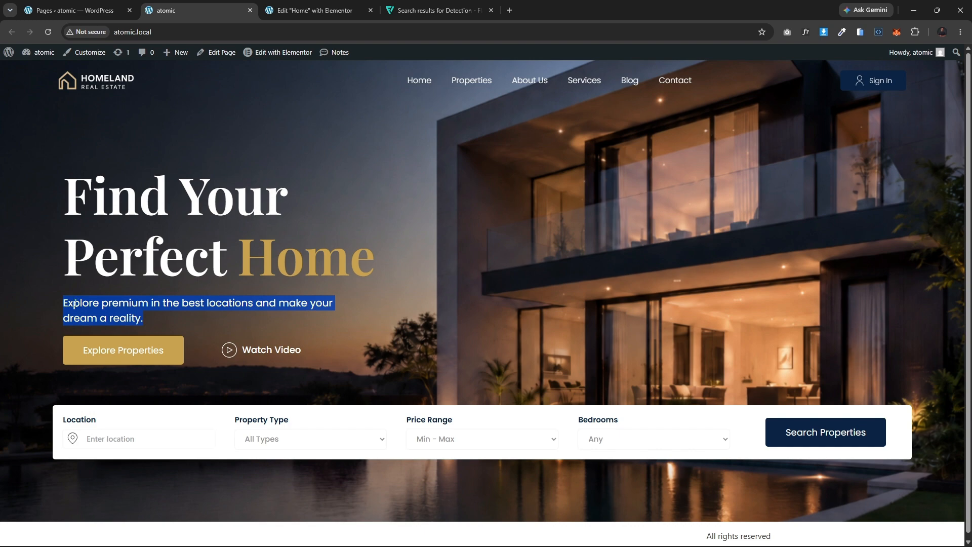
click(314, 7)
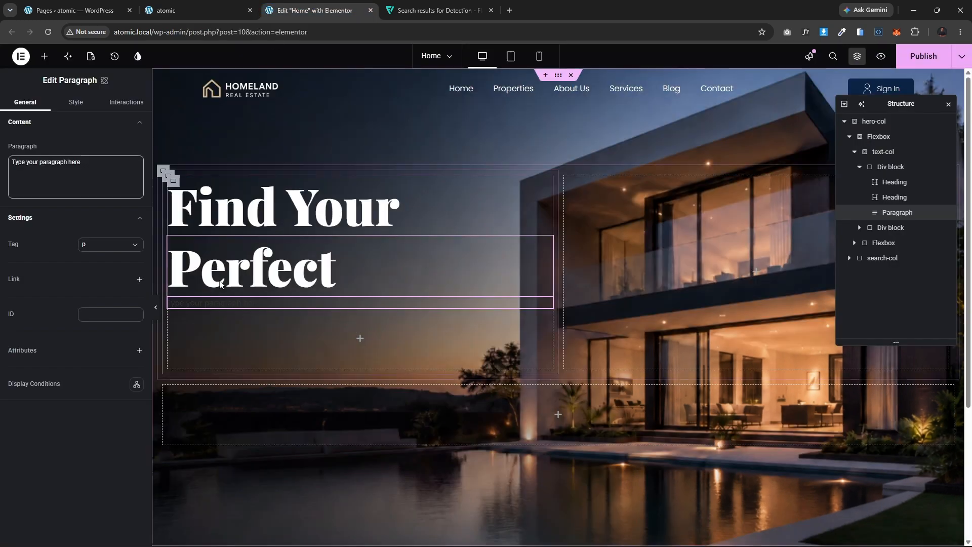
triple_click(87, 173)
key(ctrl+v)
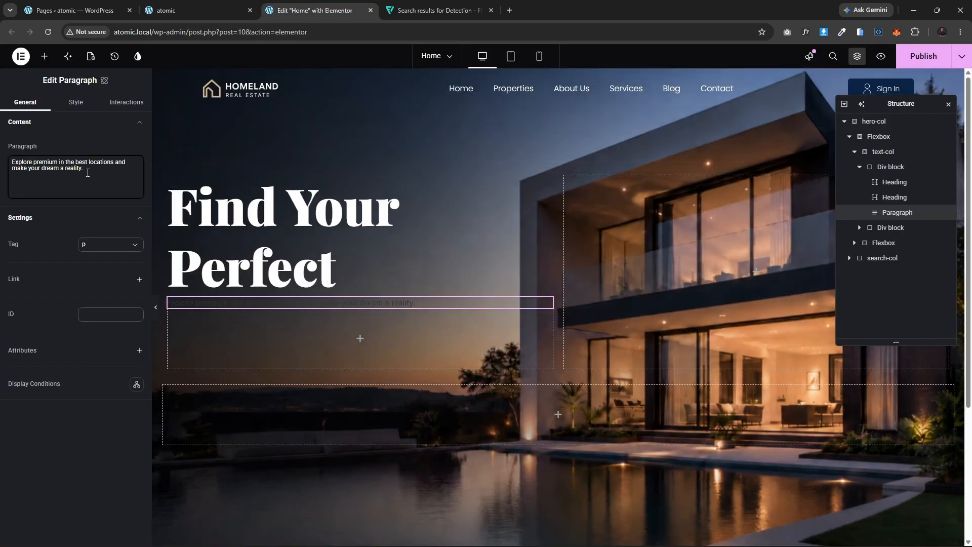
Step: Apply the text-font variable as the paragraph's font family
click(75, 102)
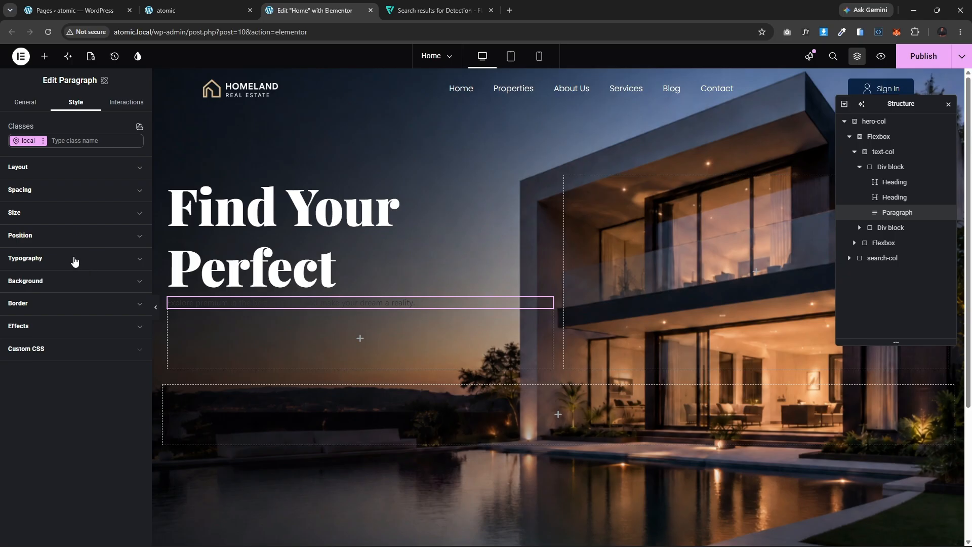
click(76, 259)
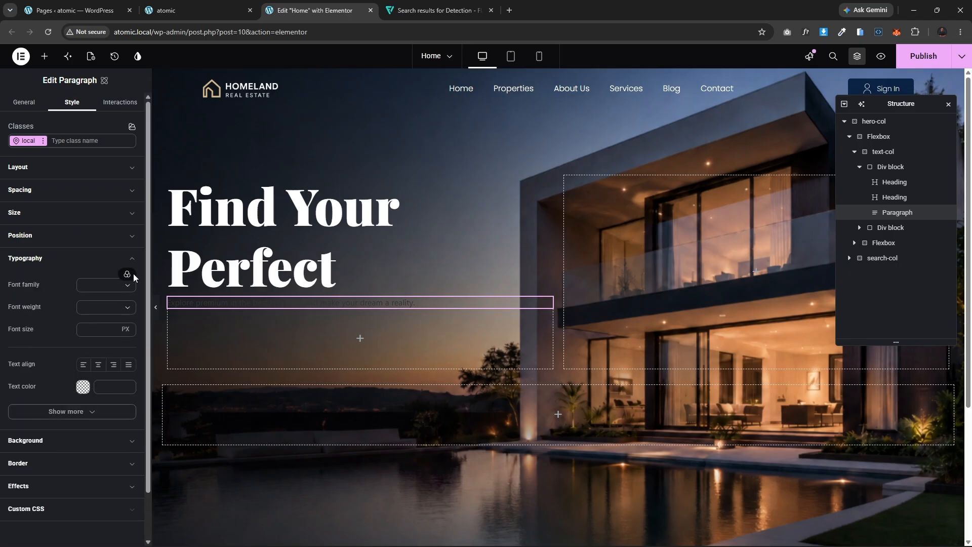
click(126, 274)
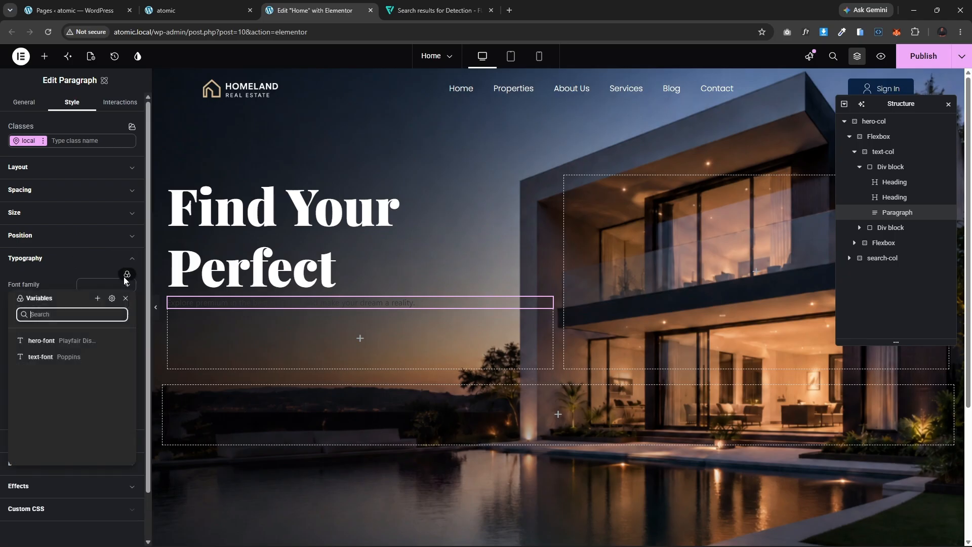
click(52, 358)
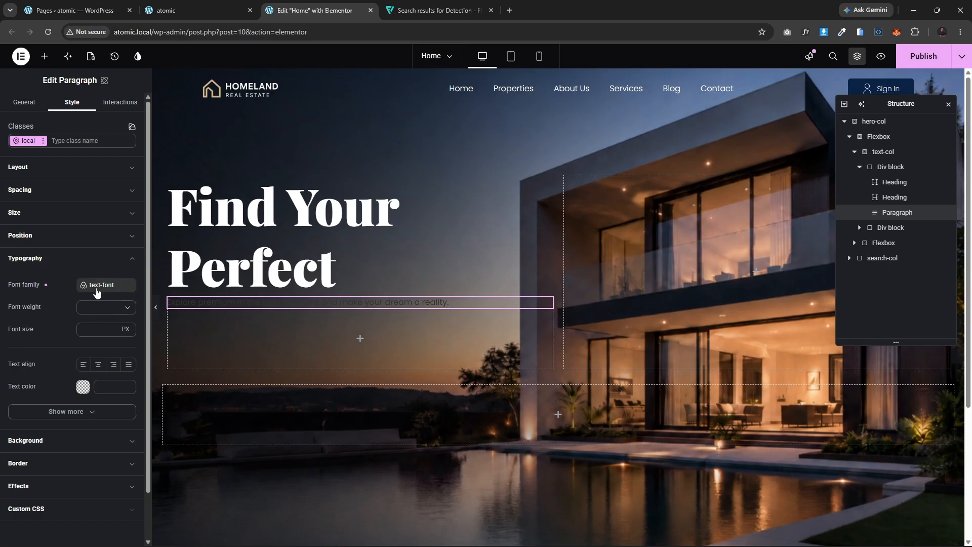
Step: Set the paragraph's font size to 18 px and font weight to 500 - Medium
click(88, 314)
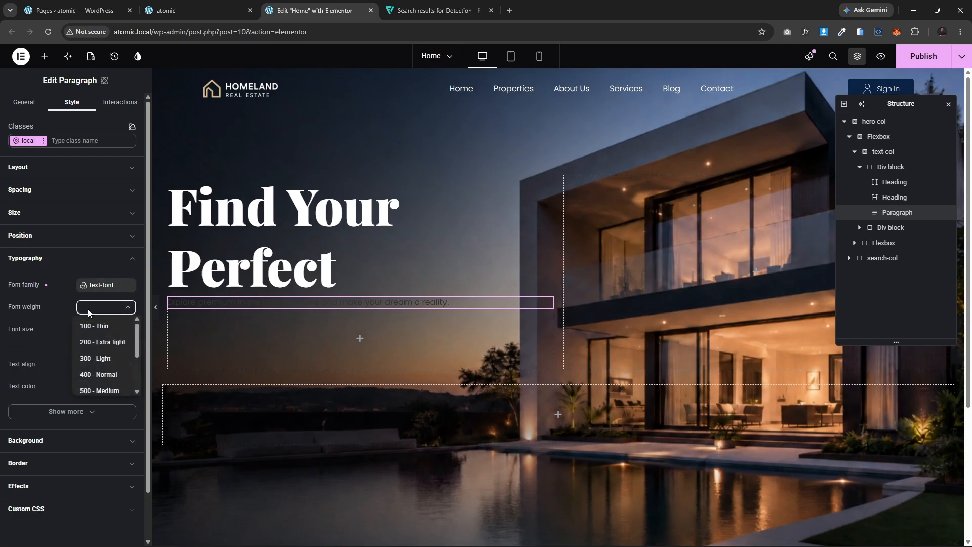
click(103, 308)
click(98, 329)
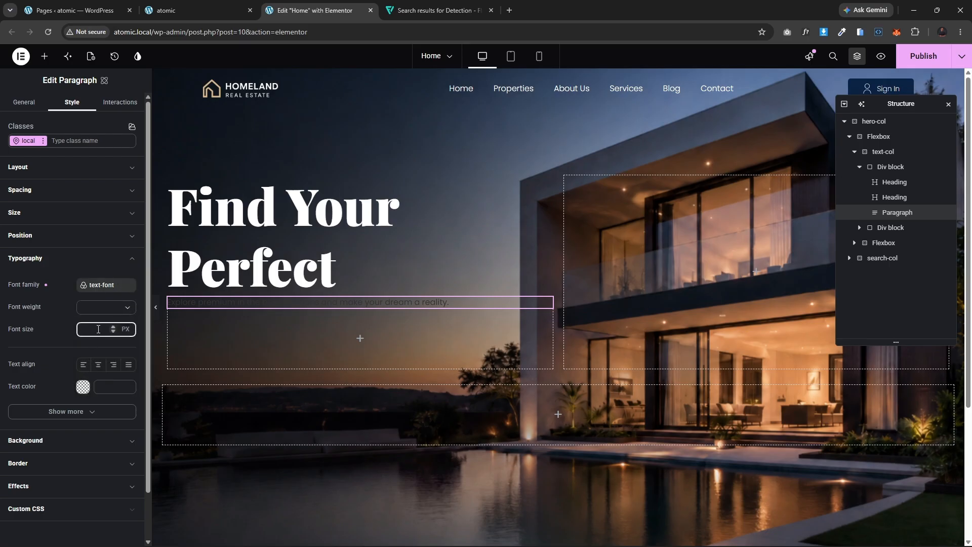
text(18)
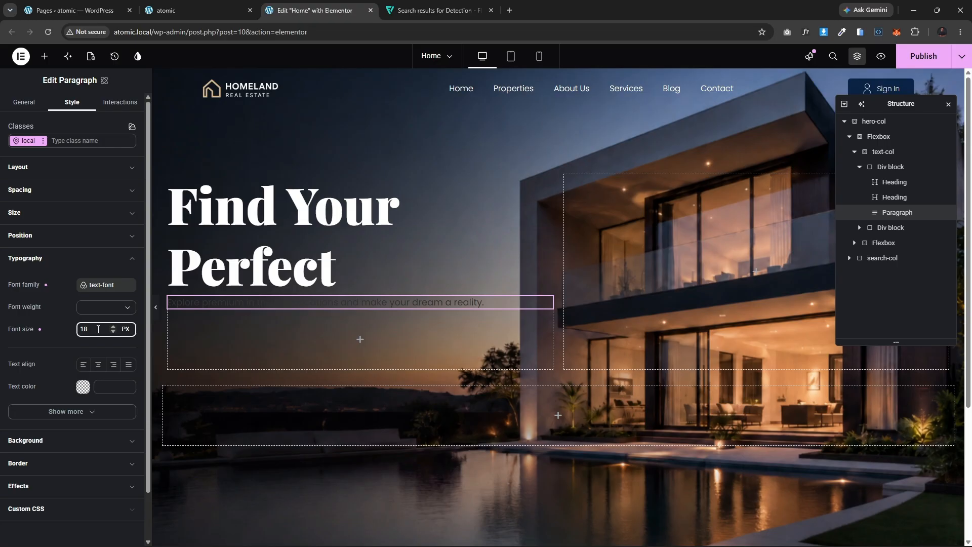
click(101, 310)
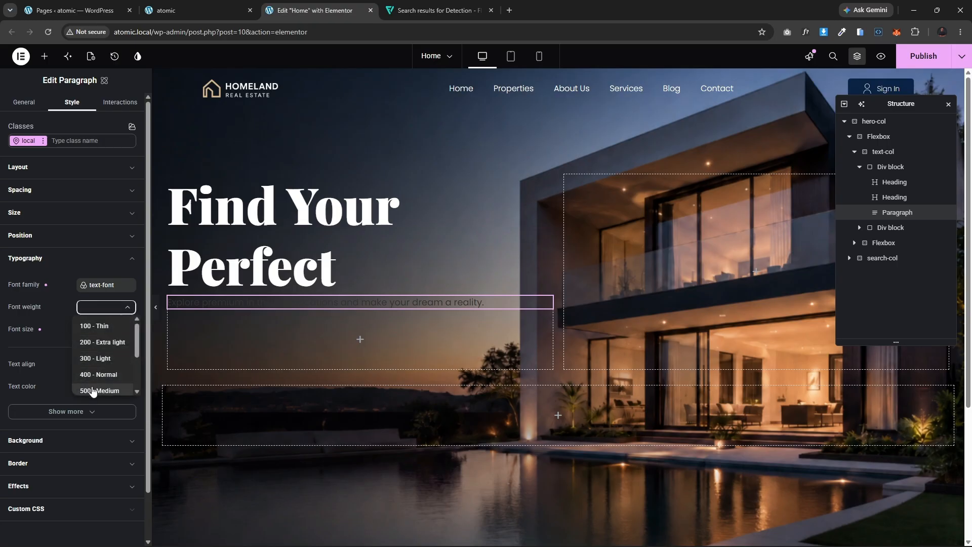
click(94, 384)
Step: Set the paragraph's text color to white (#ffffff)
click(83, 387)
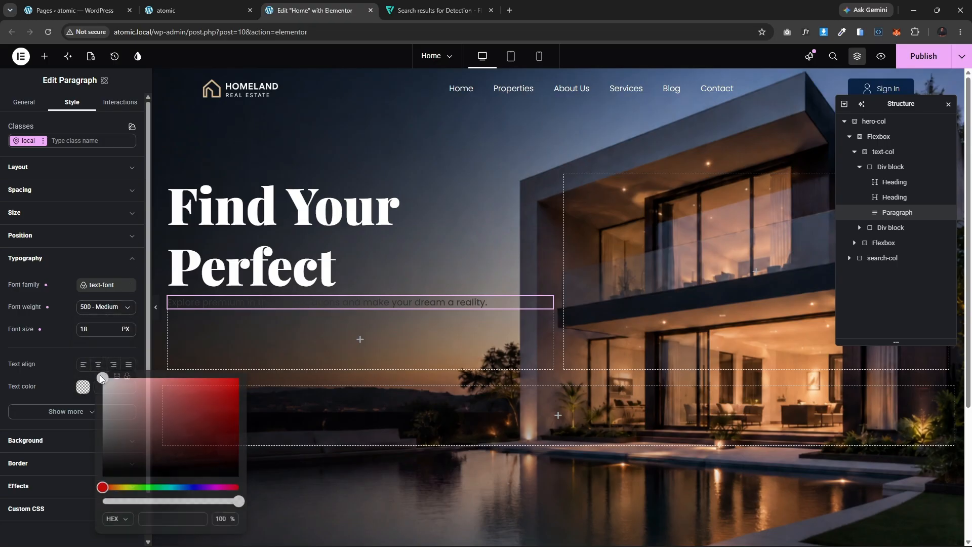
click(110, 400)
drag(111, 400, 86, 357)
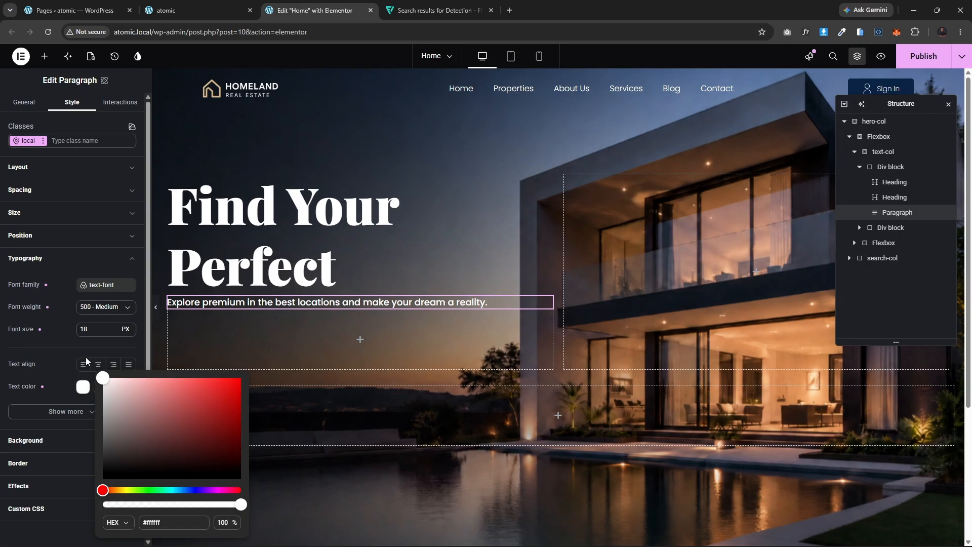
click(60, 337)
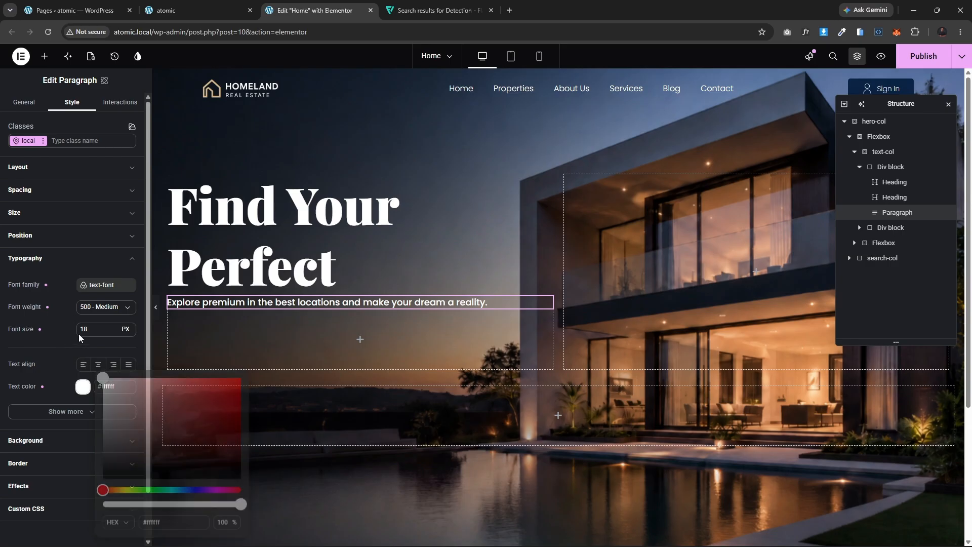
click(62, 258)
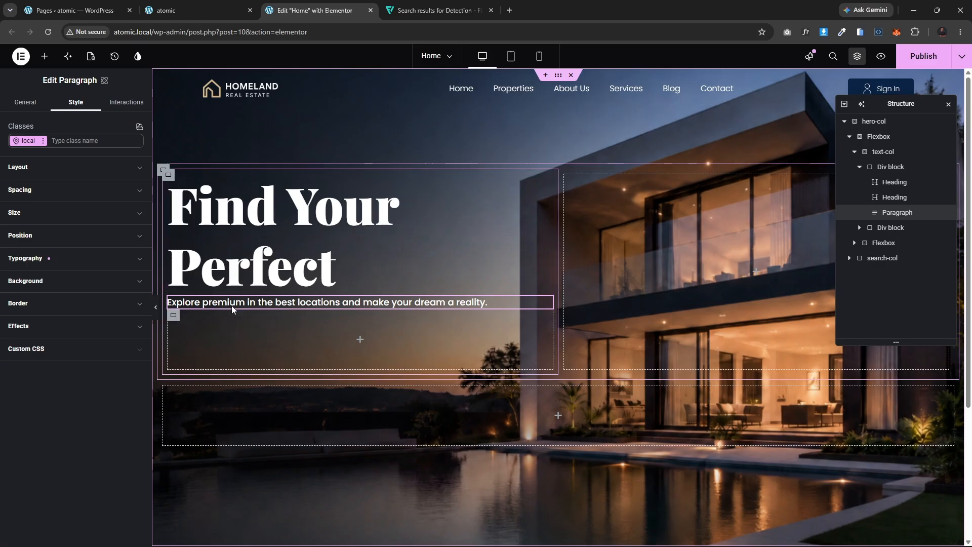
Step: Compare with the reference page and apply the existing my_heading class to the 'Perfect' heading
click(201, 14)
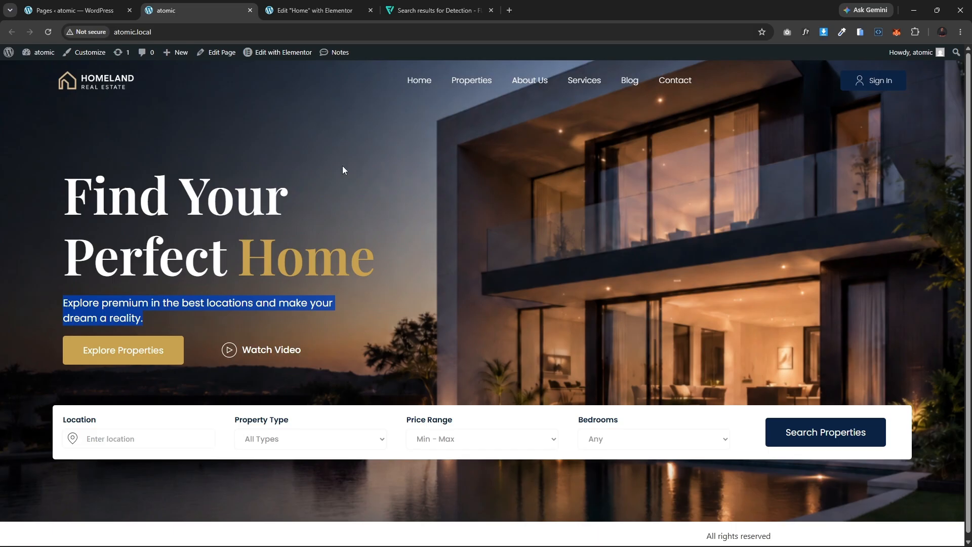
click(311, 5)
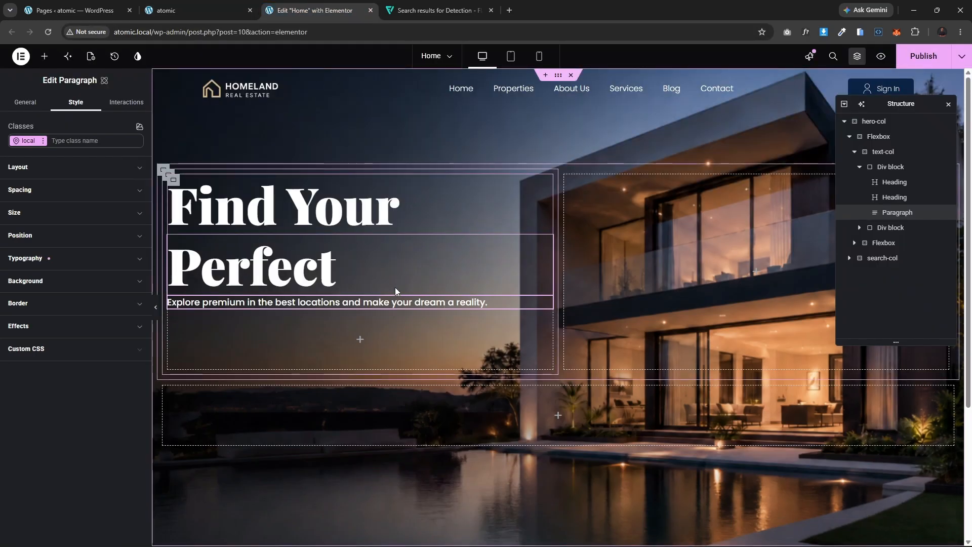
scroll(400, 301, down, 1)
scroll(400, 302, up, 1)
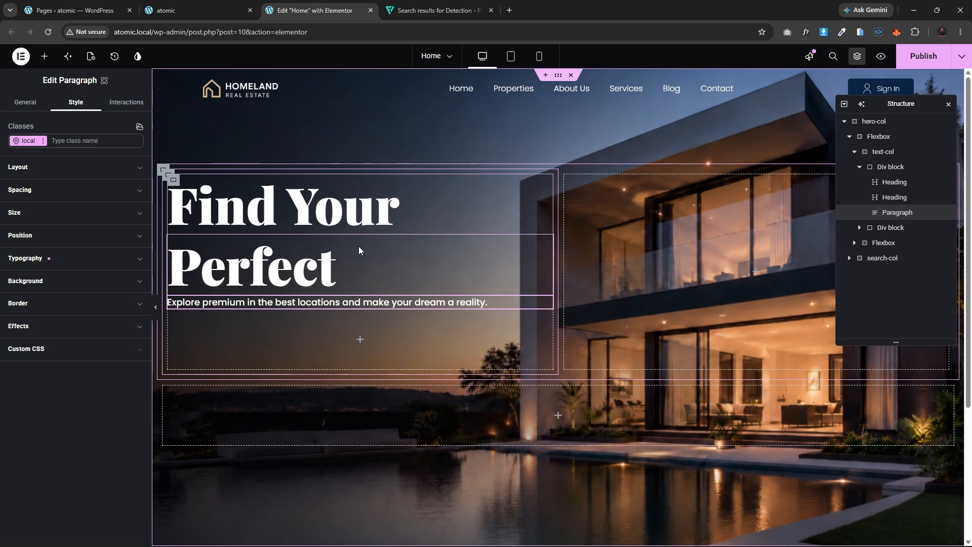
click(308, 267)
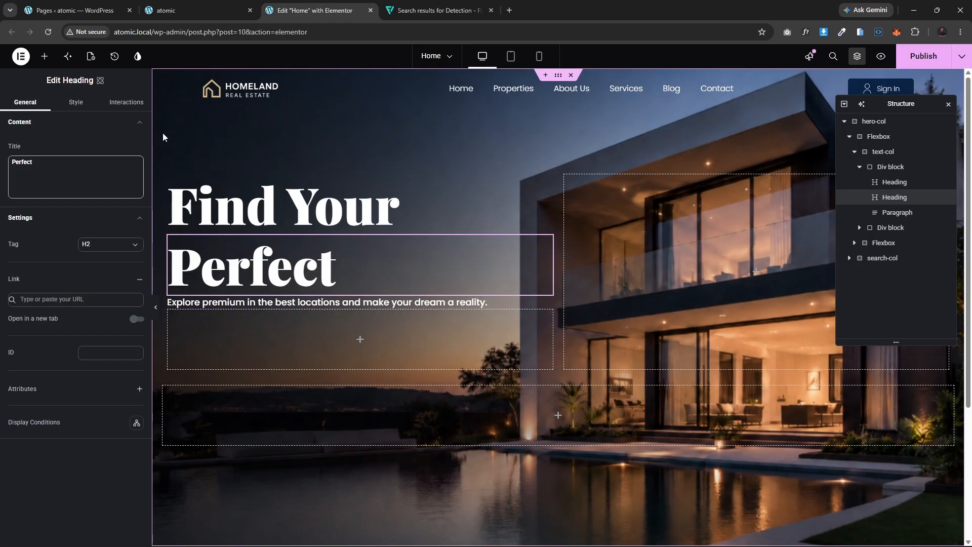
click(76, 101)
click(63, 142)
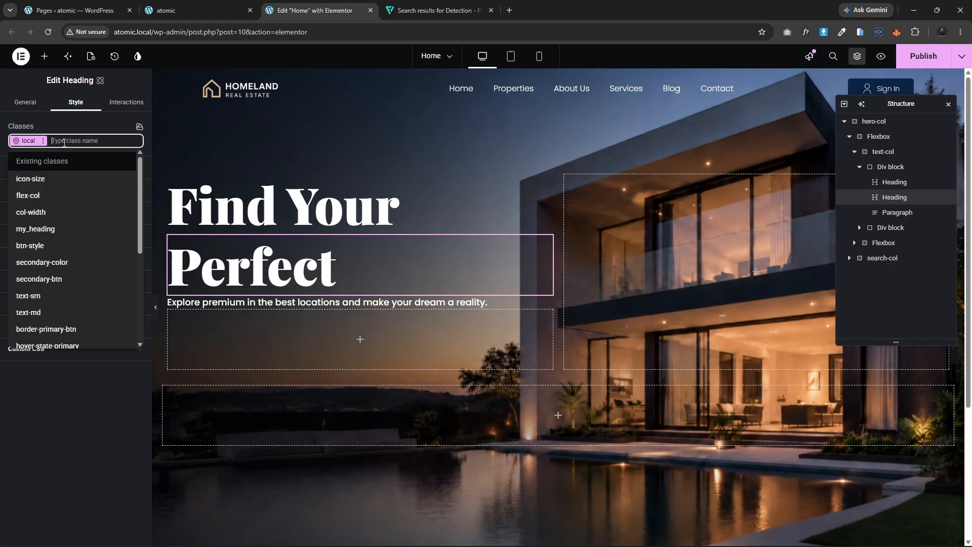
click(63, 230)
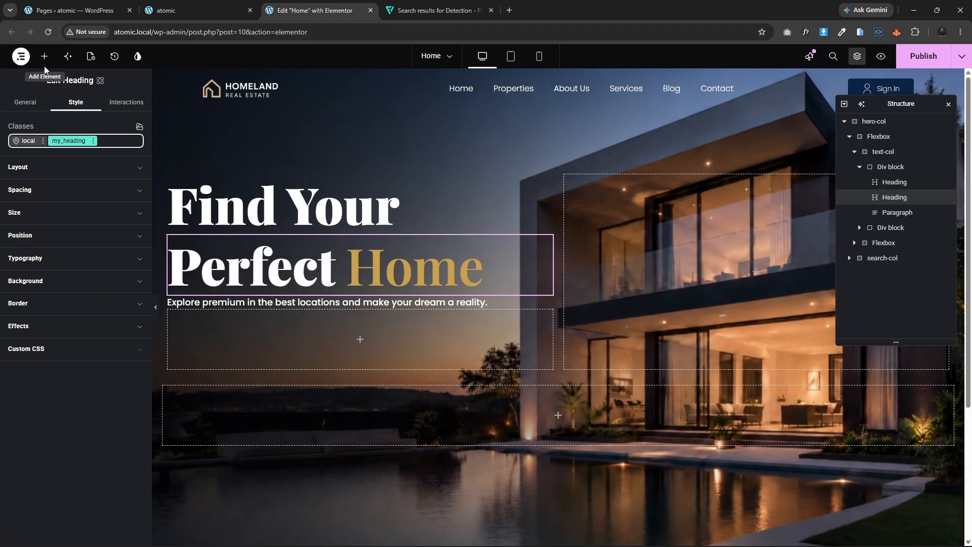
Step: Open the Site Settings custom CSS to examine the .my_heading:after rule
click(21, 57)
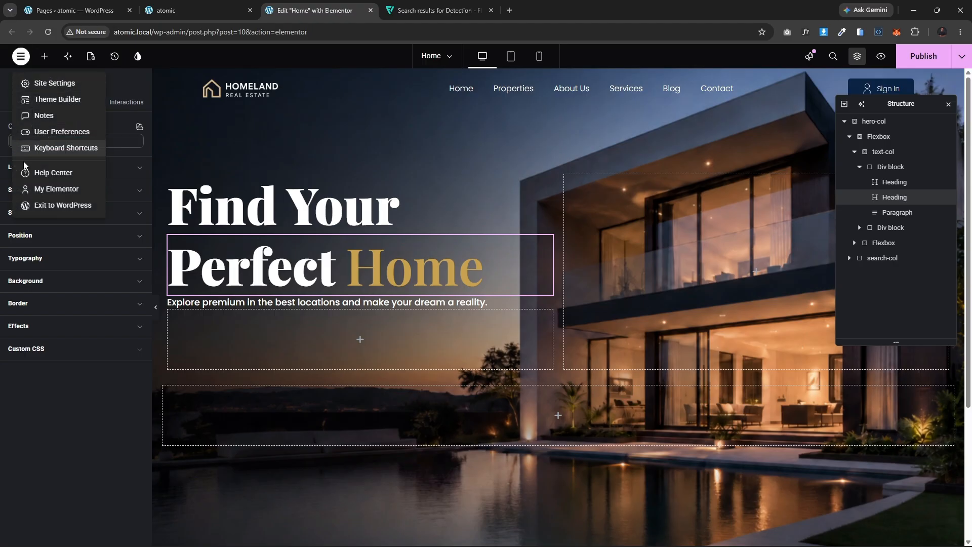
click(38, 84)
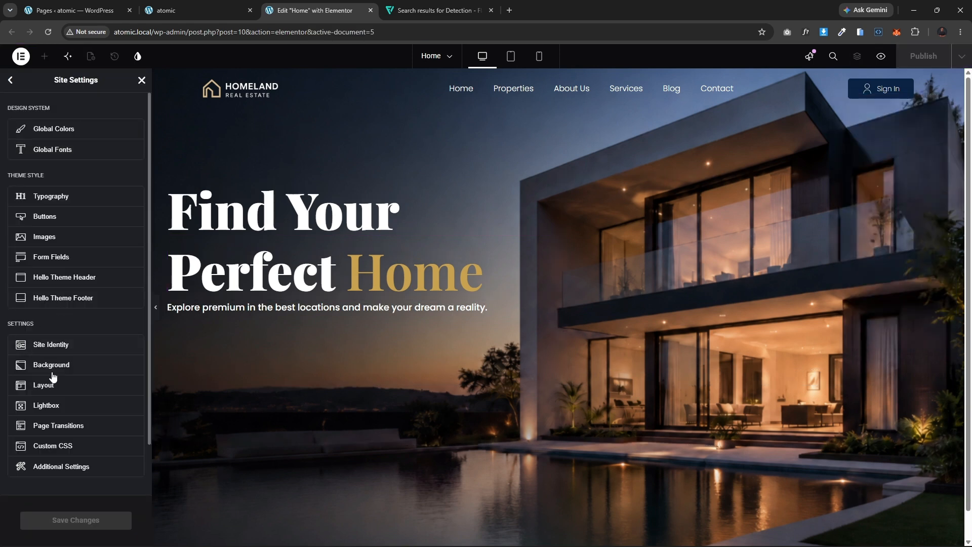
click(70, 446)
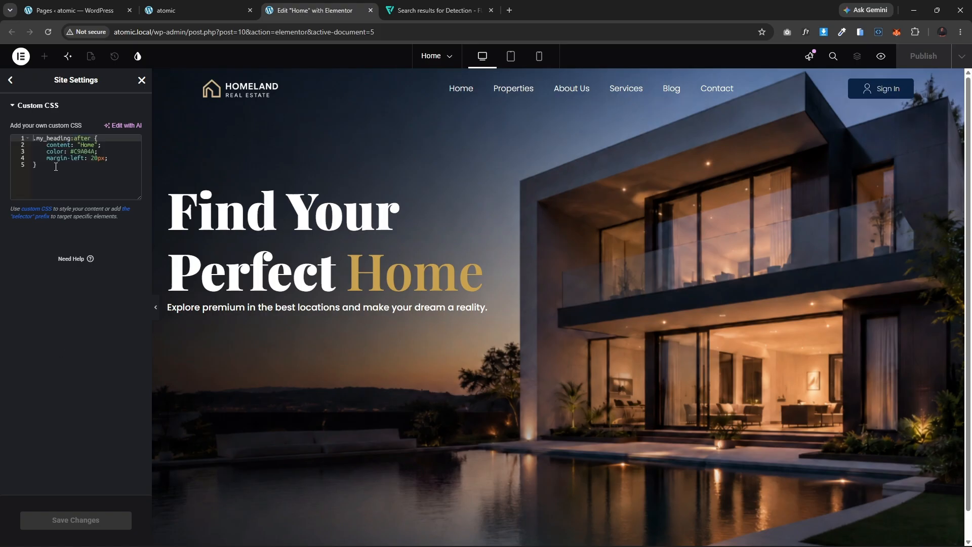
key(ctrl+plus)
key(ctrl+plus)
key(ctrl+plus)
key(ctrl+plus)
key(ctrl+plus)
key(ctrl+plus)
key(ctrl+plus)
key(ctrl+minus)
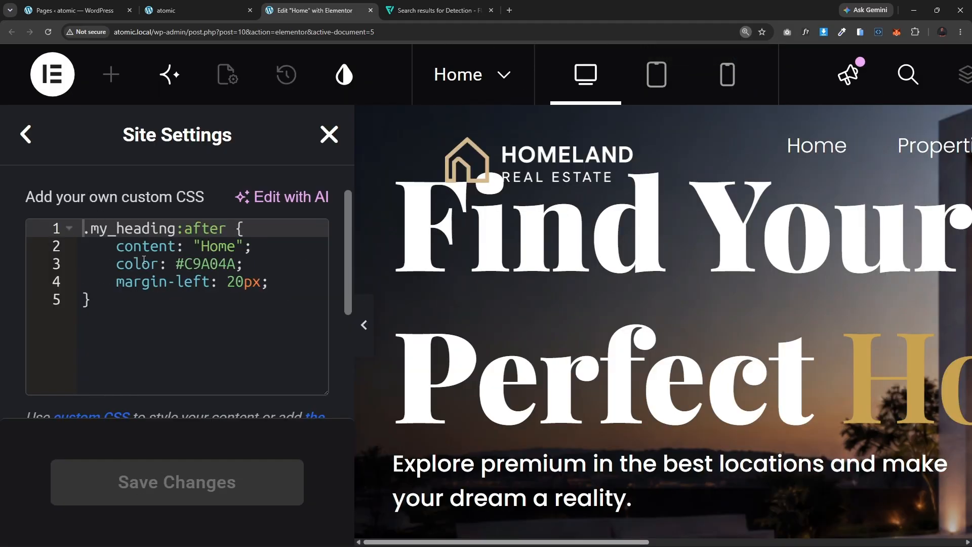
scroll(173, 289, up, 1)
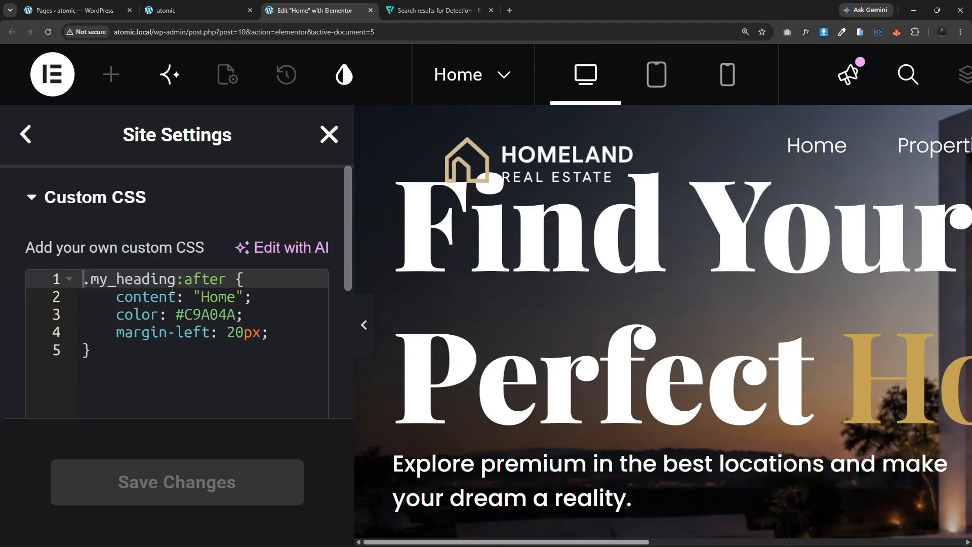
key(ctrl+plus)
scroll(207, 290, down, 2)
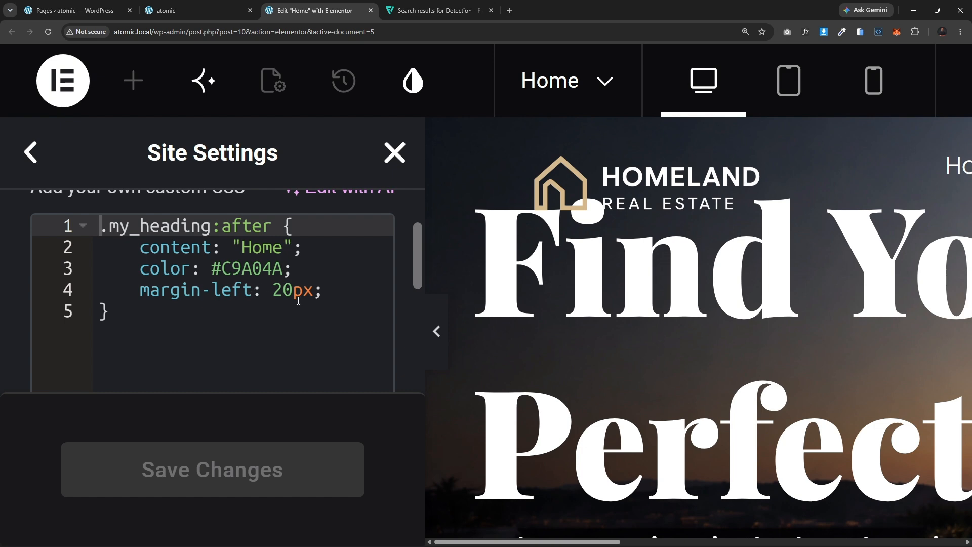
key(ctrl+minus)
key(ctrl+minus)
key(ctrl+minus)
key(ctrl+minus)
key(ctrl+minus)
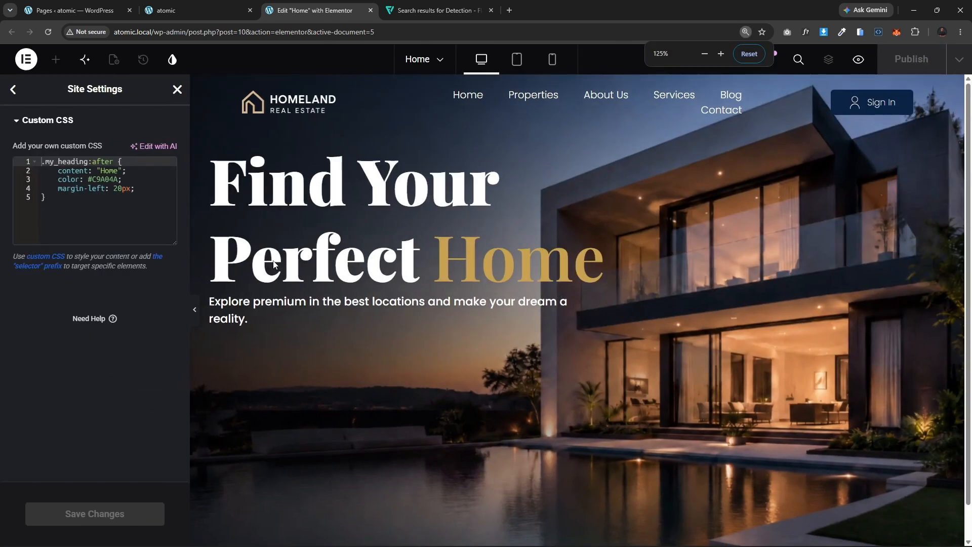
key(ctrl+minus)
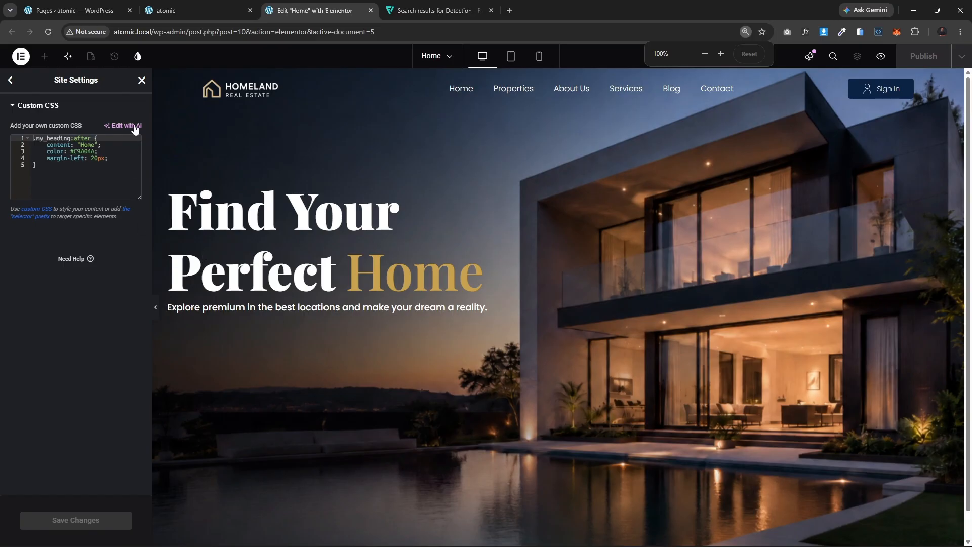
click(142, 81)
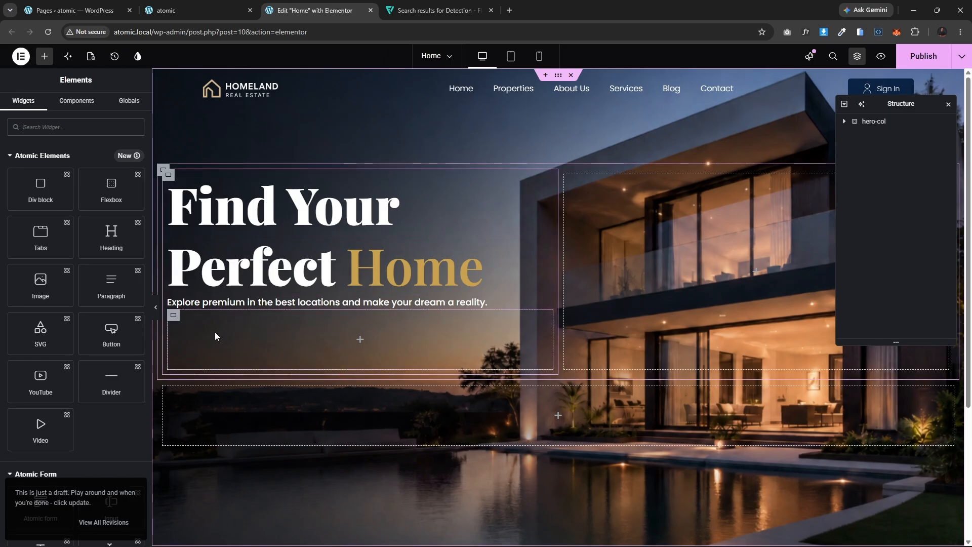
Step: Add an atomic Button inside the empty Div block below the paragraph
click(179, 319)
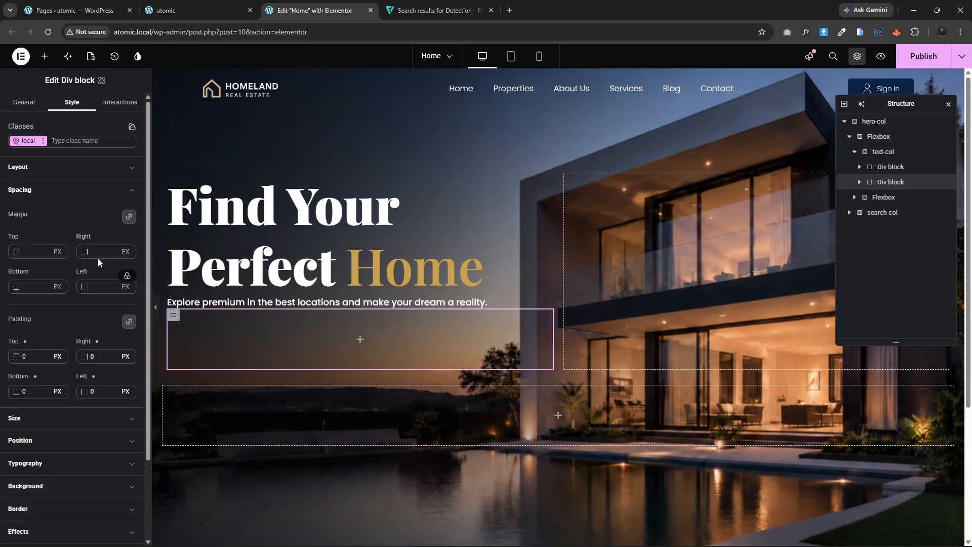
click(40, 57)
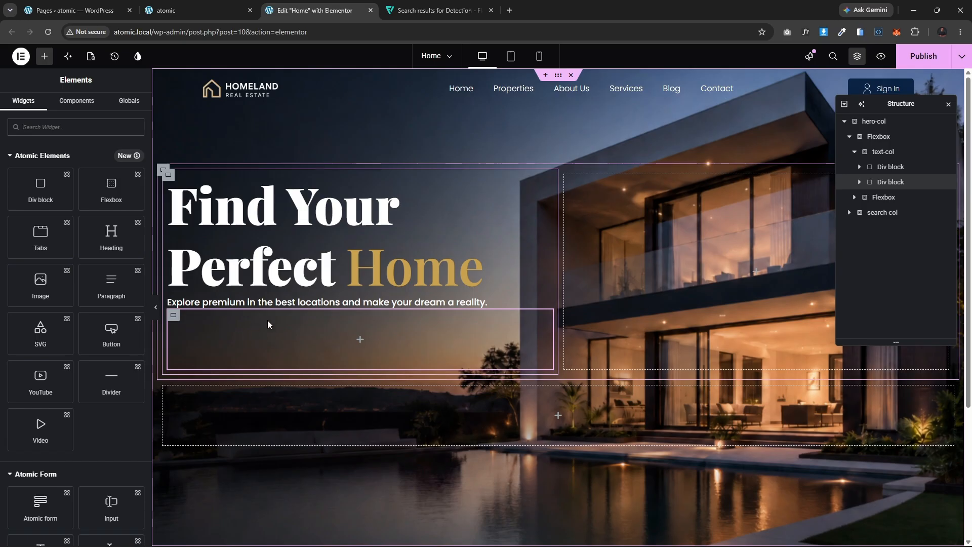
click(111, 334)
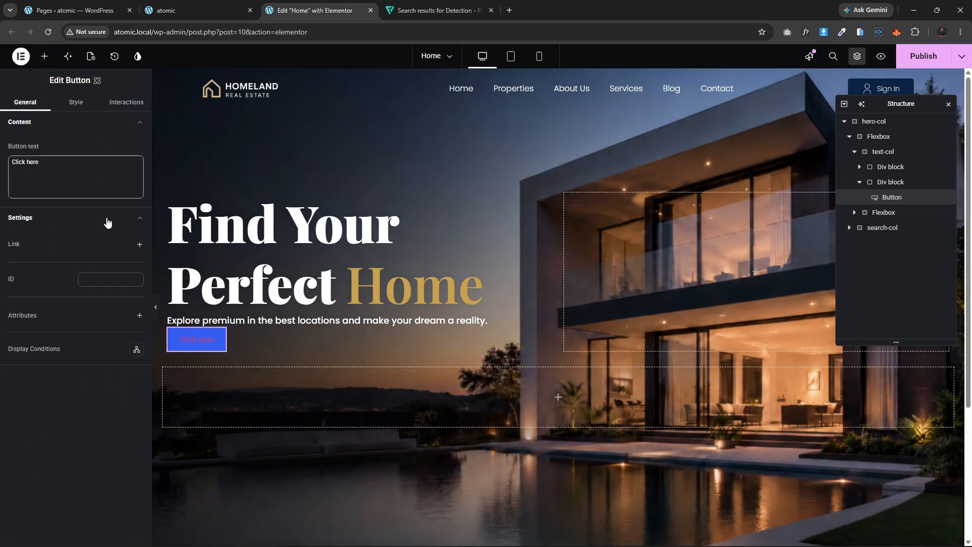
Step: Check the reference page's button and set the button text to 'Explore properties'
click(147, 10)
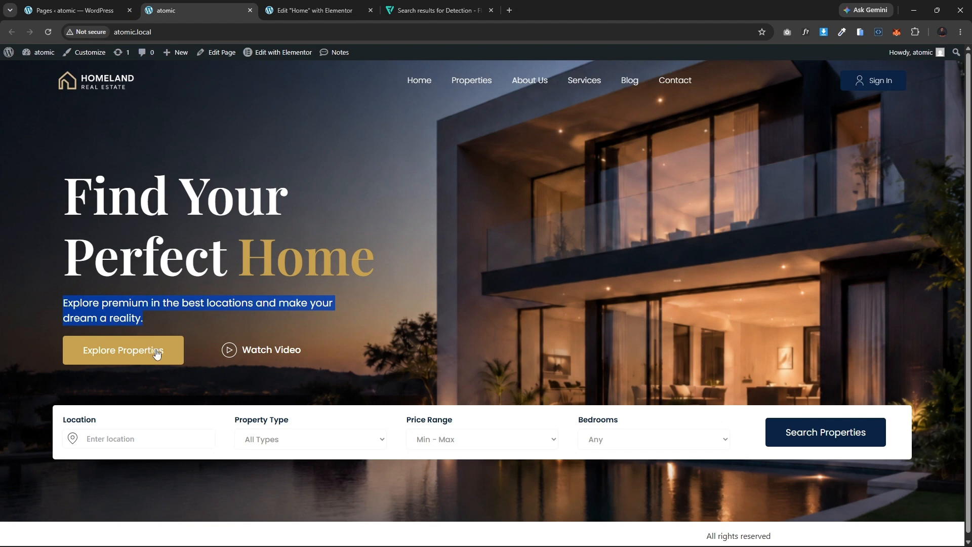
click(34, 351)
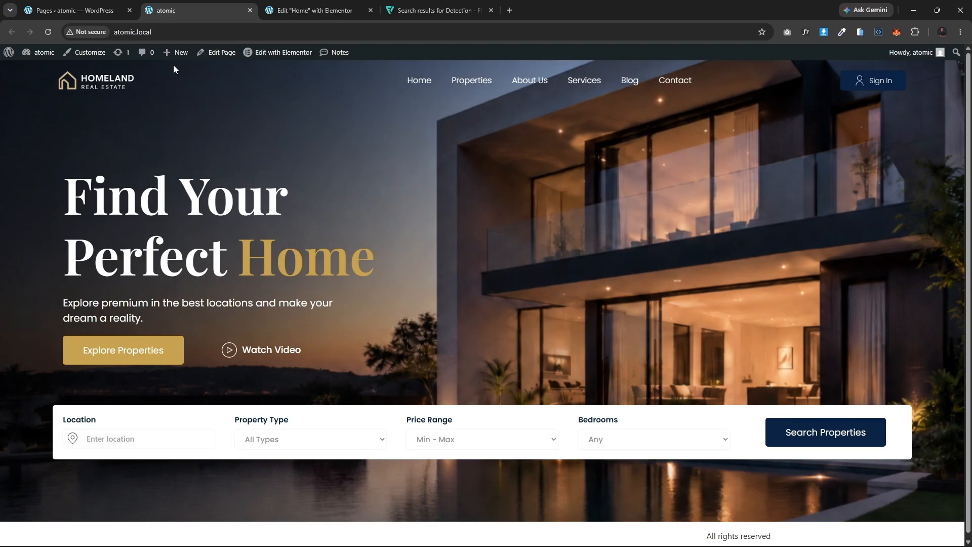
click(326, 5)
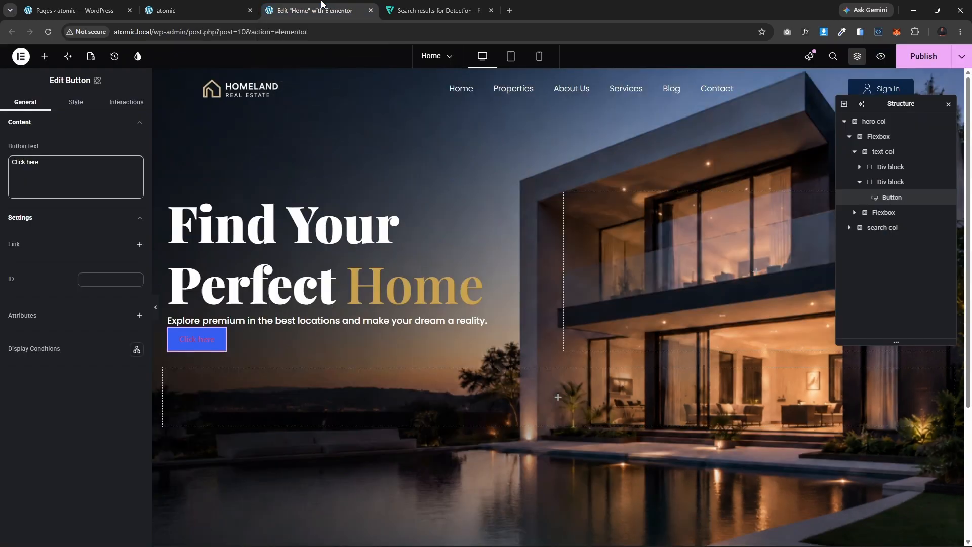
triple_click(57, 163)
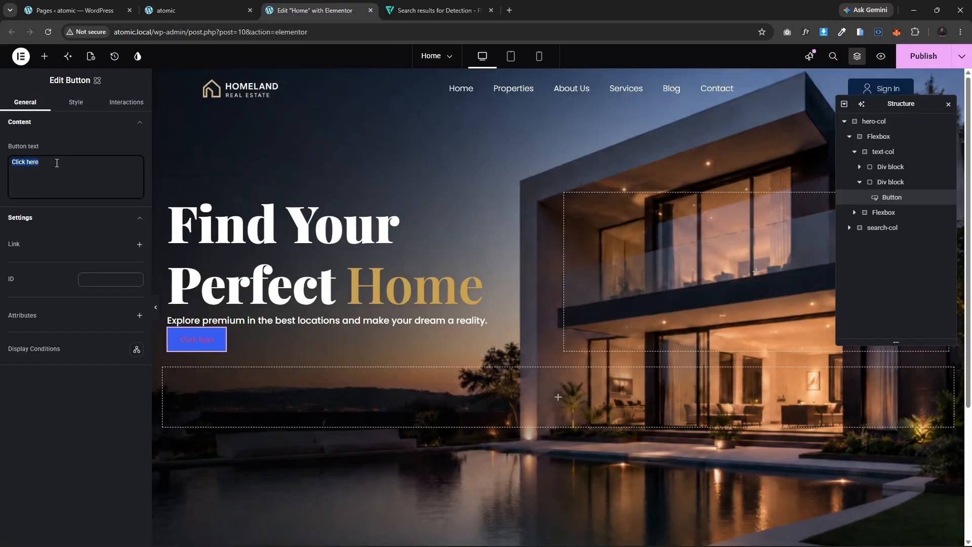
text(Ex)
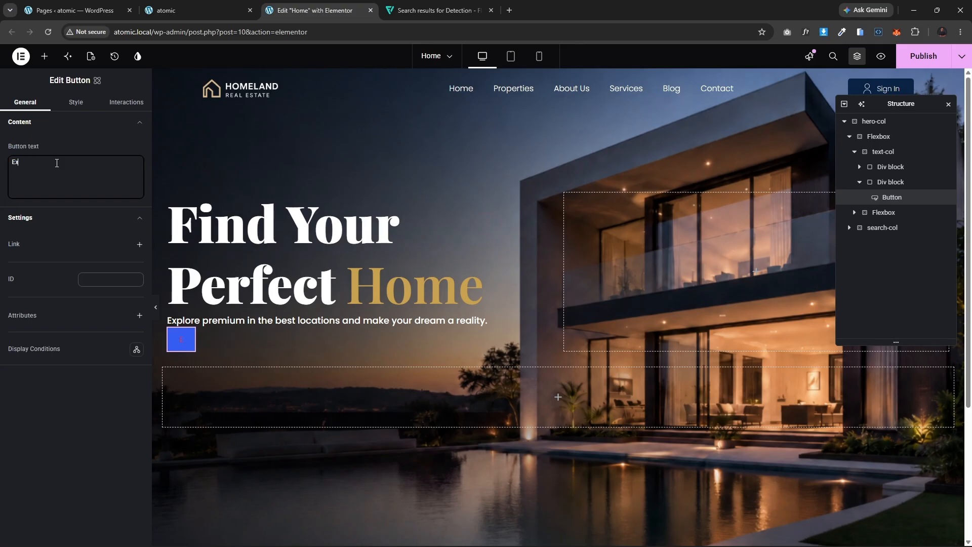
text(plore)
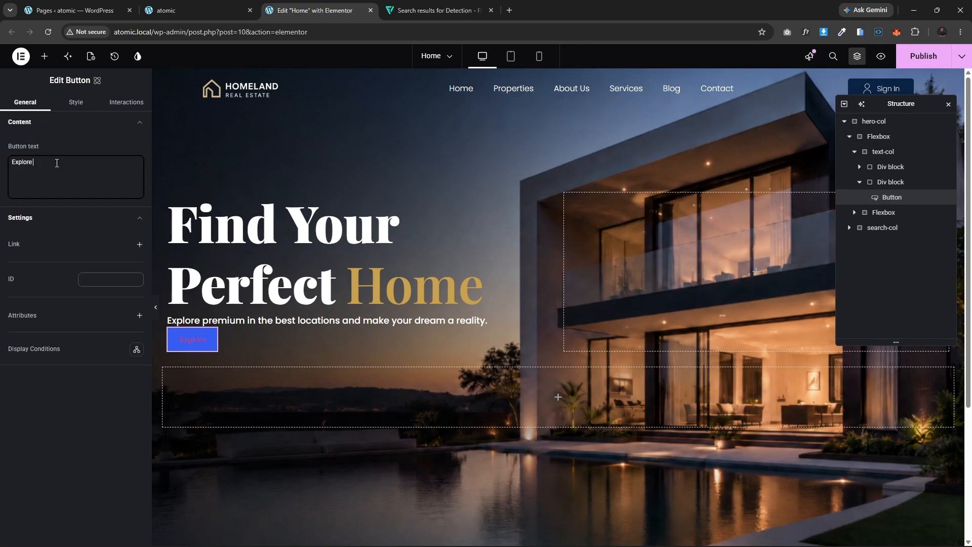
text( prop)
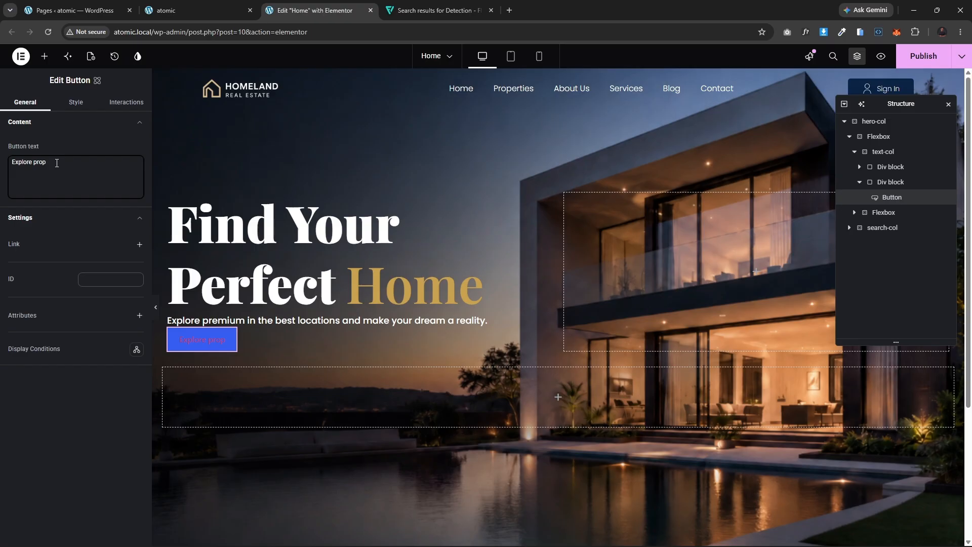
text(erties)
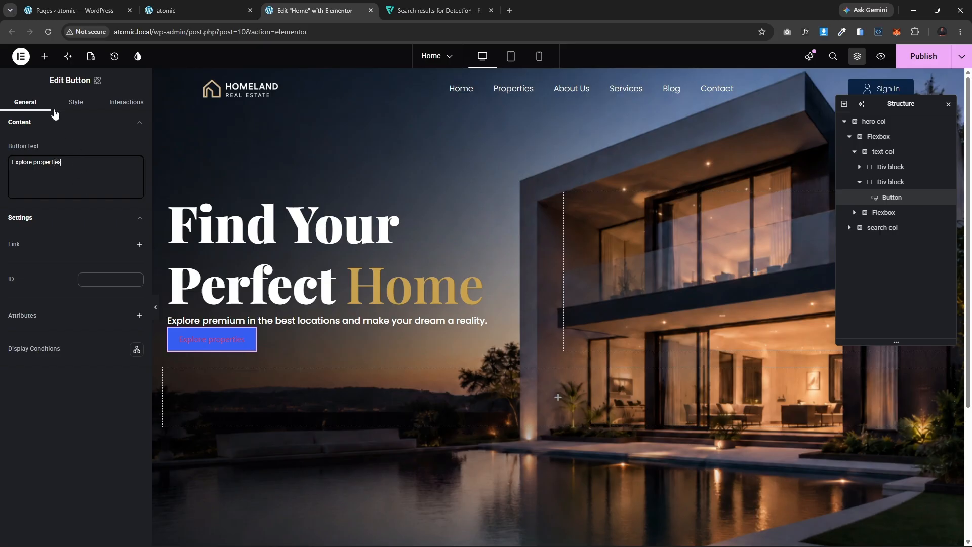
Step: Set the button's background color to the gold-color variable
click(76, 102)
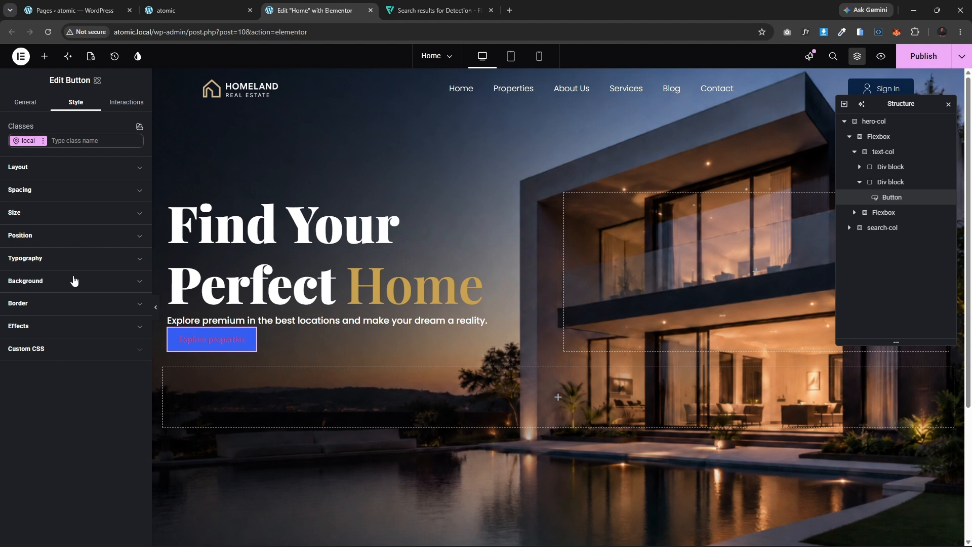
click(72, 306)
click(74, 302)
click(68, 282)
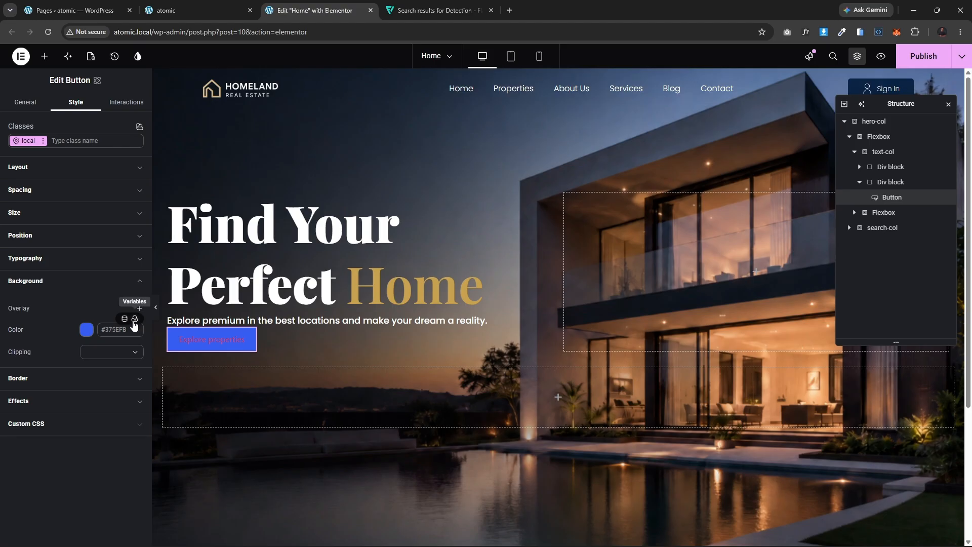
click(135, 319)
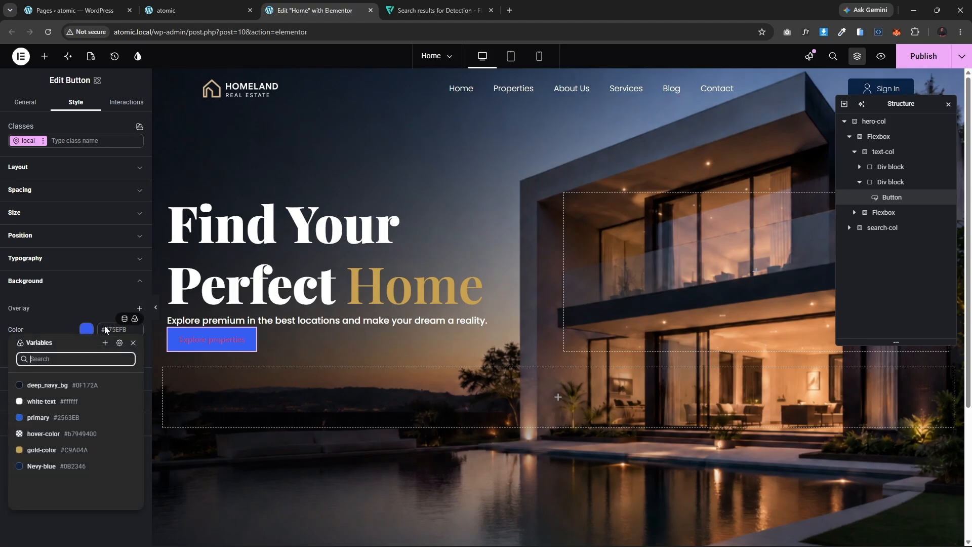
click(38, 451)
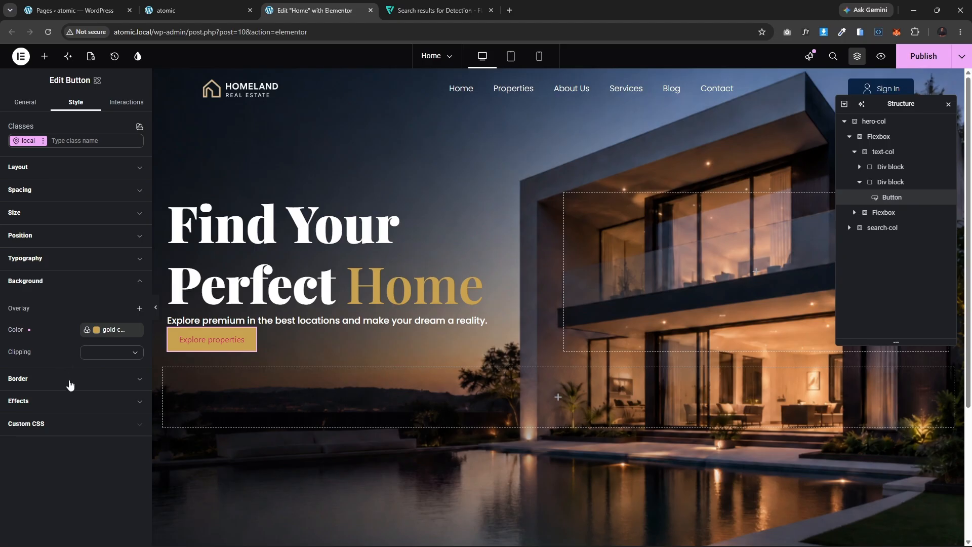
click(36, 280)
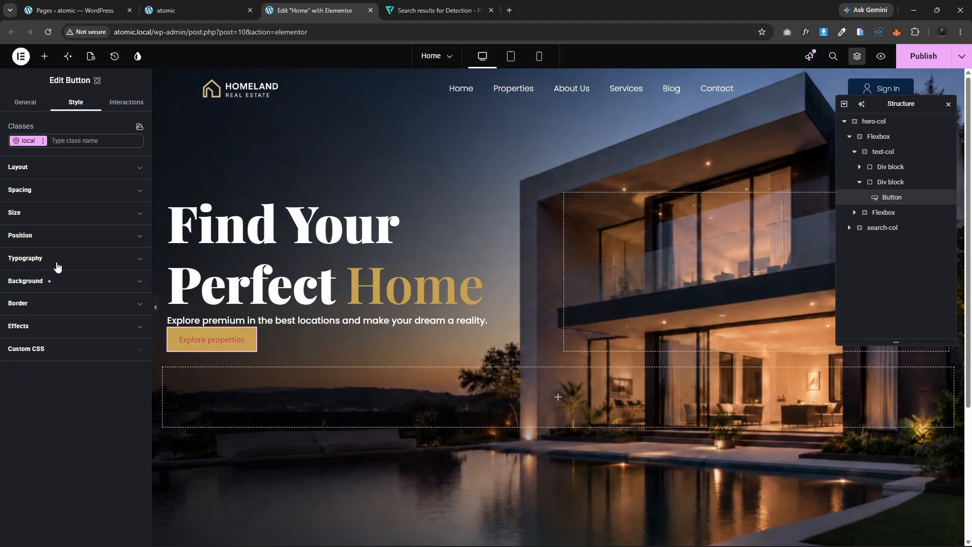
Step: Set the button's font family to the text-font variable
click(35, 259)
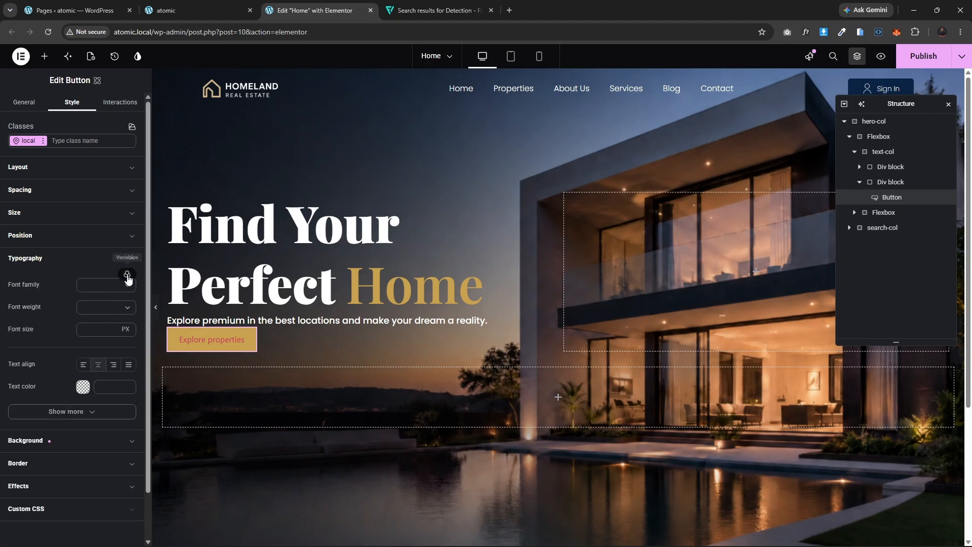
click(127, 274)
click(59, 360)
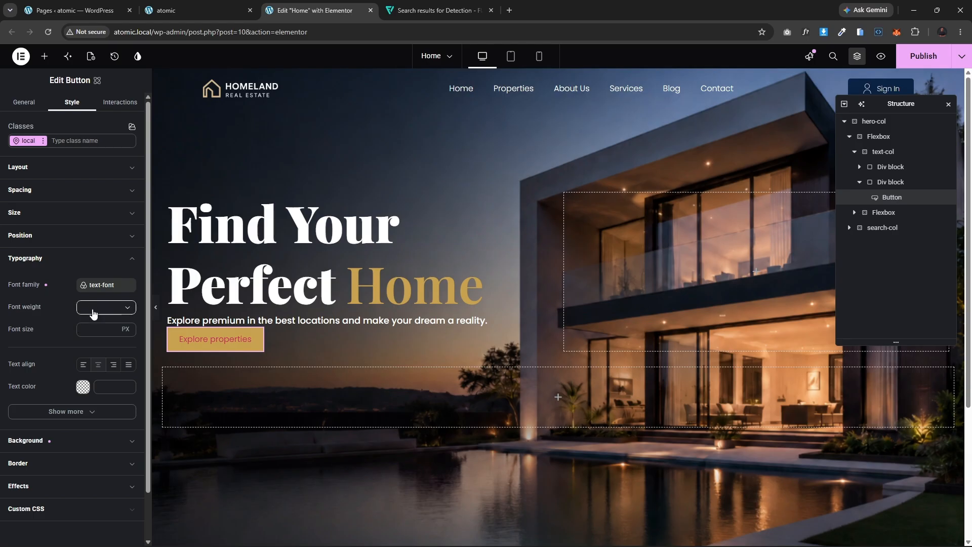
Step: Set the button's font size to 16 px
click(91, 328)
text(18)
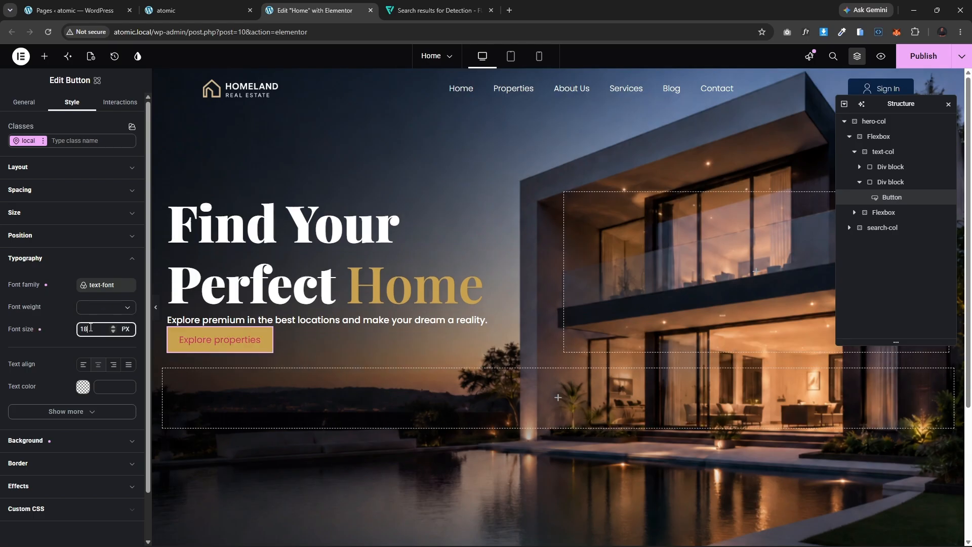
key(BackSpace)
text(6)
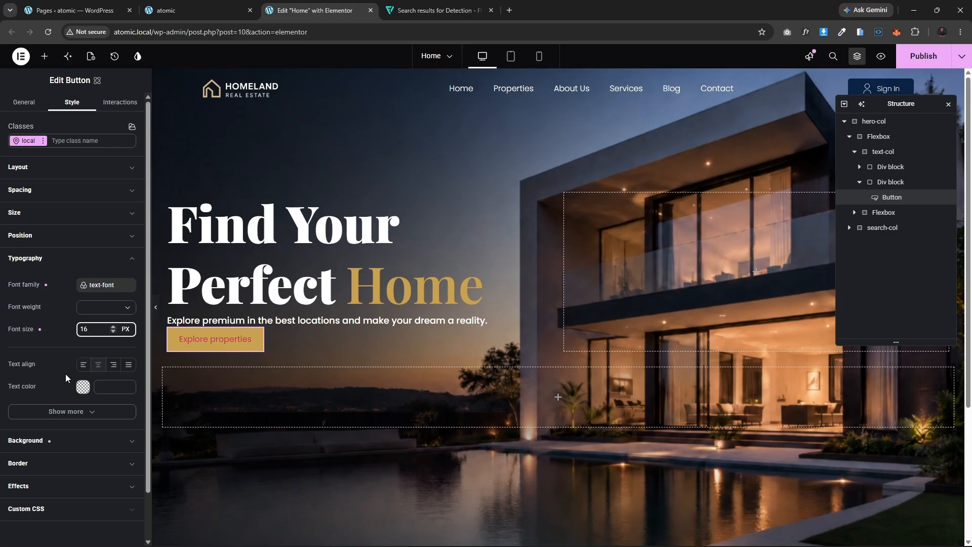
Step: Set the button's text color to white #ffffff
click(85, 392)
drag(108, 403, 99, 496)
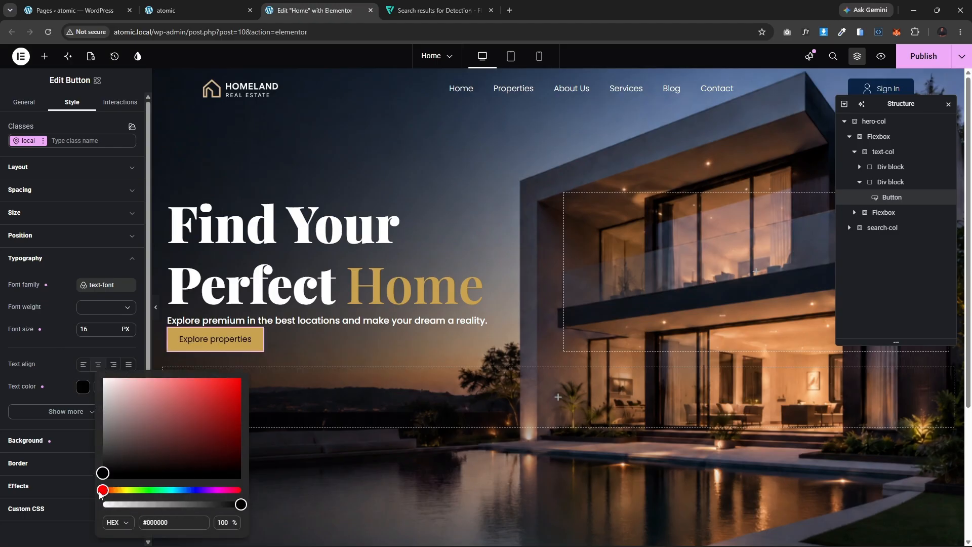
click(165, 10)
click(306, 10)
drag(130, 422, 73, 353)
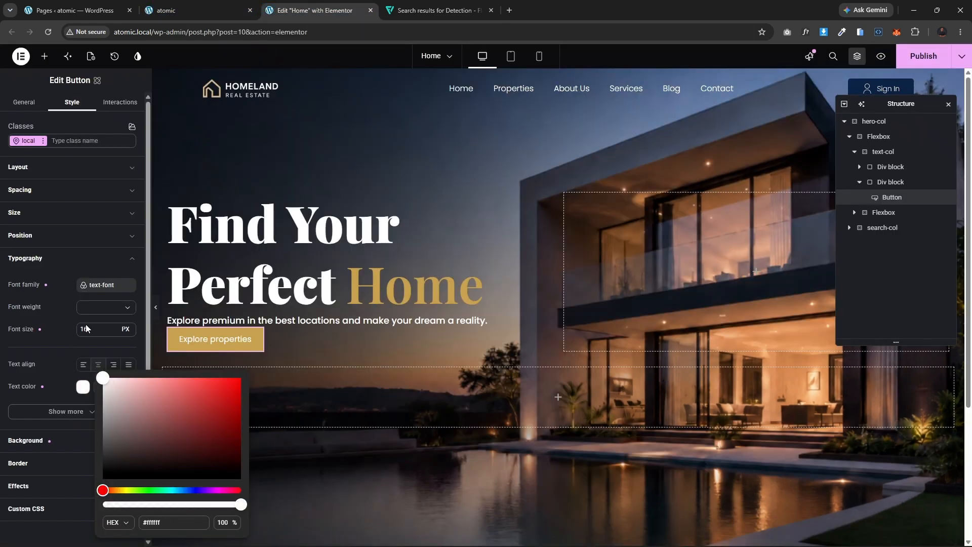
Step: Compare with the reference page's button and set the button's font size to 18 px
click(195, 10)
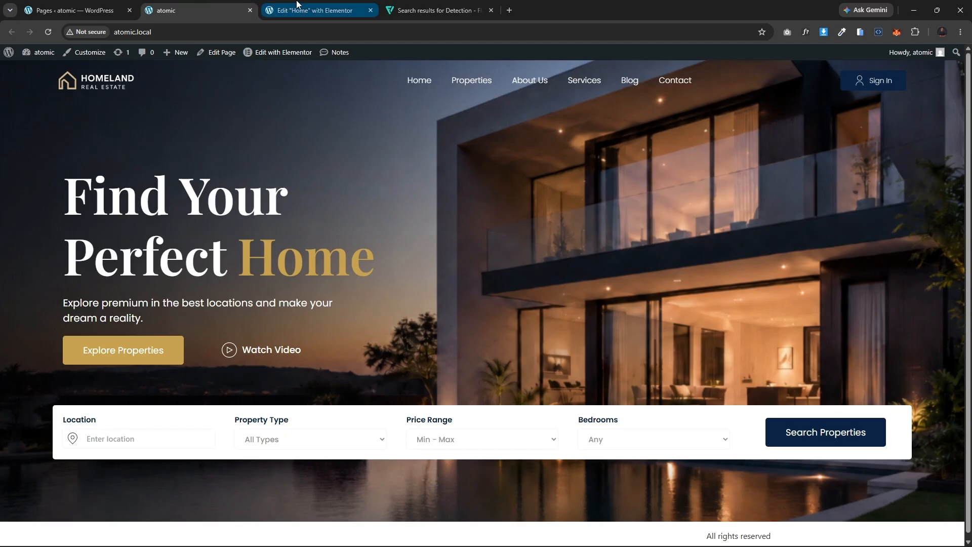
click(282, 9)
click(78, 330)
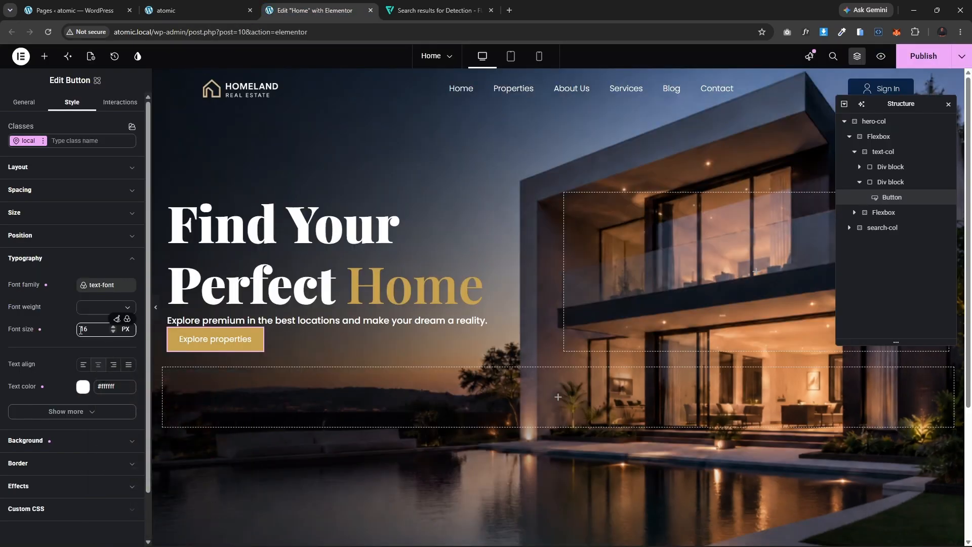
double_click(83, 329)
text(18)
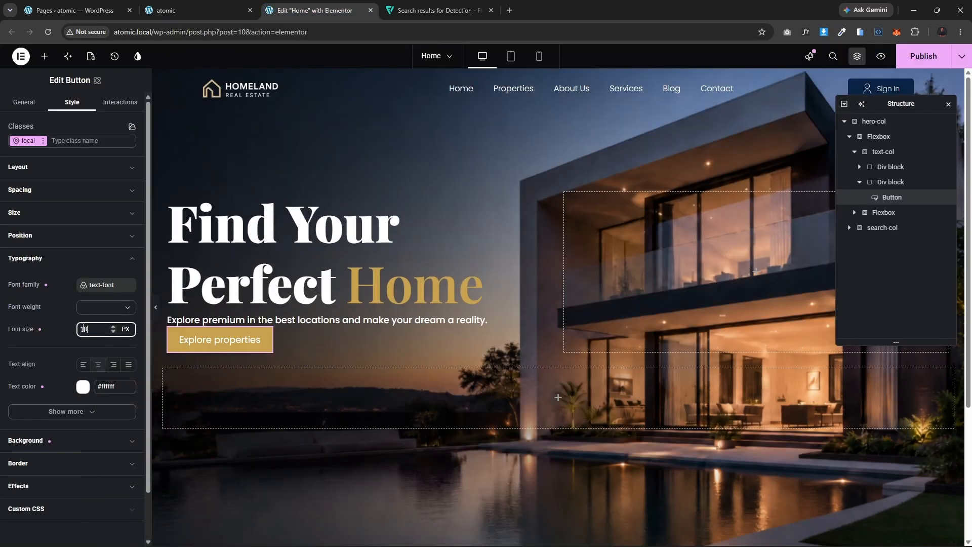
Step: Set the button's font weight to 500 - Medium
click(99, 308)
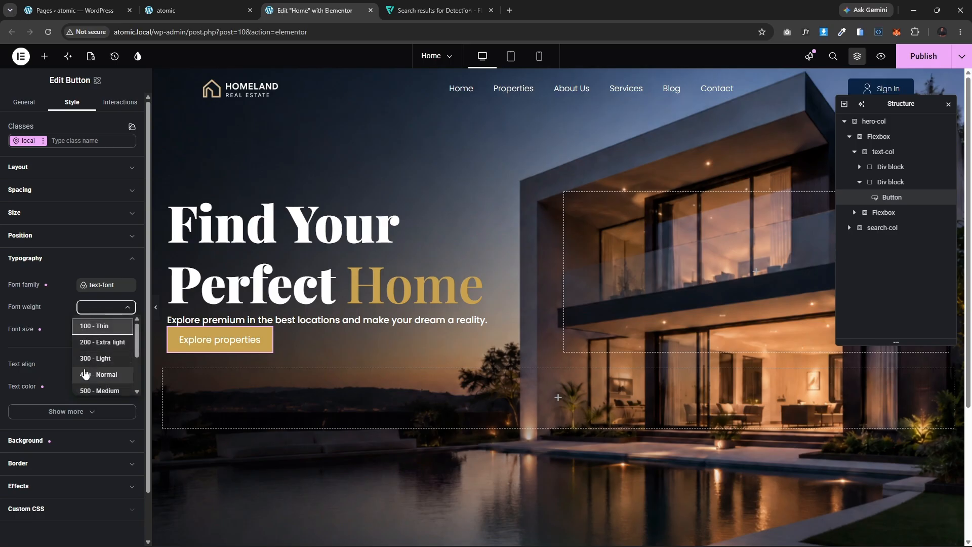
click(96, 391)
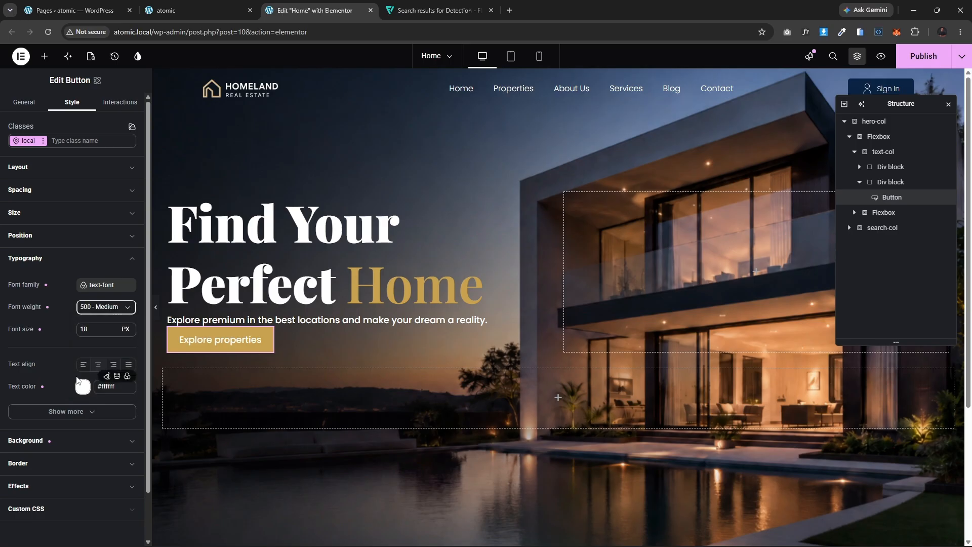
click(56, 342)
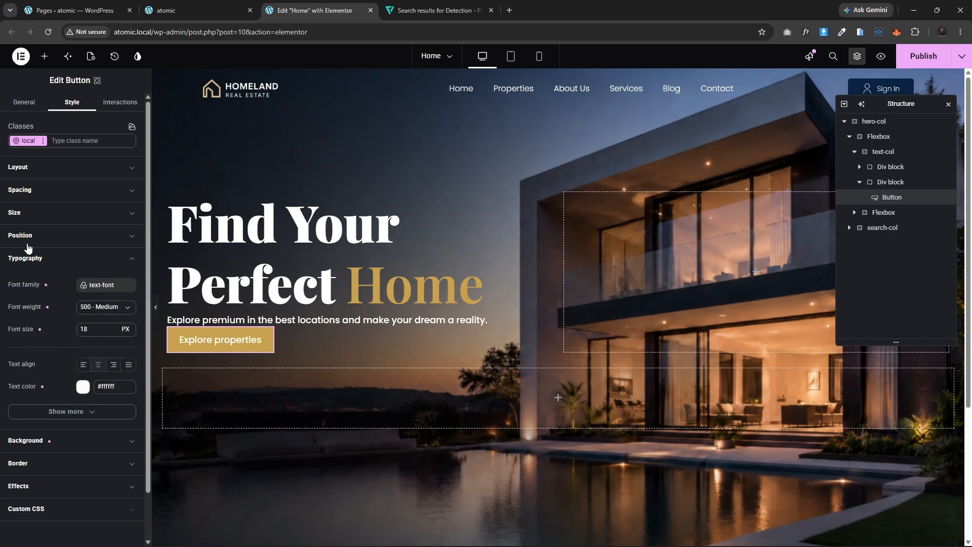
Step: Set the button's border radius to 5 px
click(38, 258)
click(59, 304)
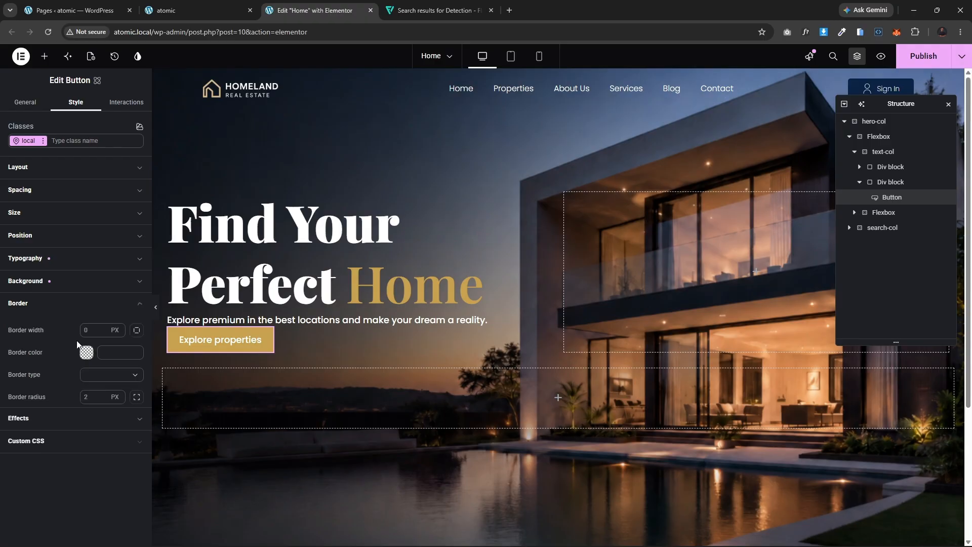
click(93, 400)
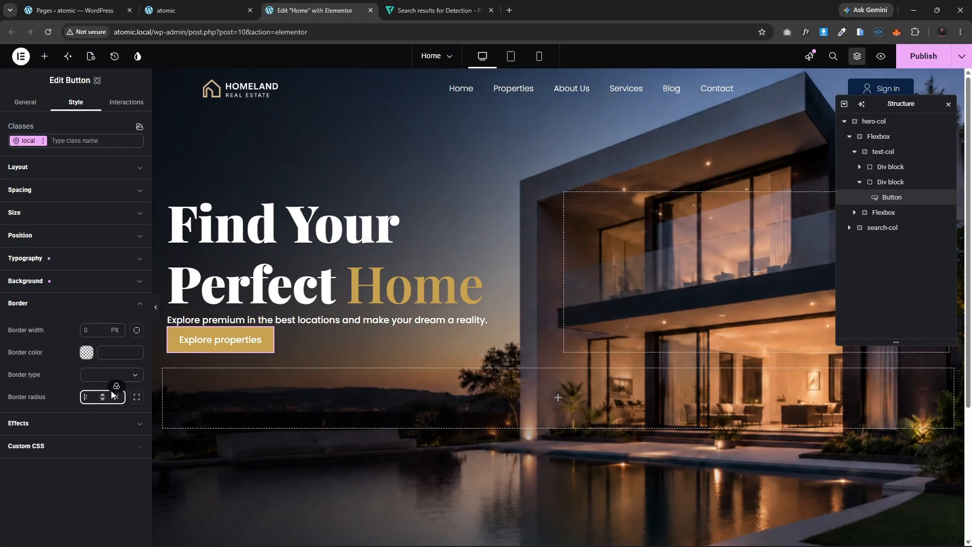
click(155, 306)
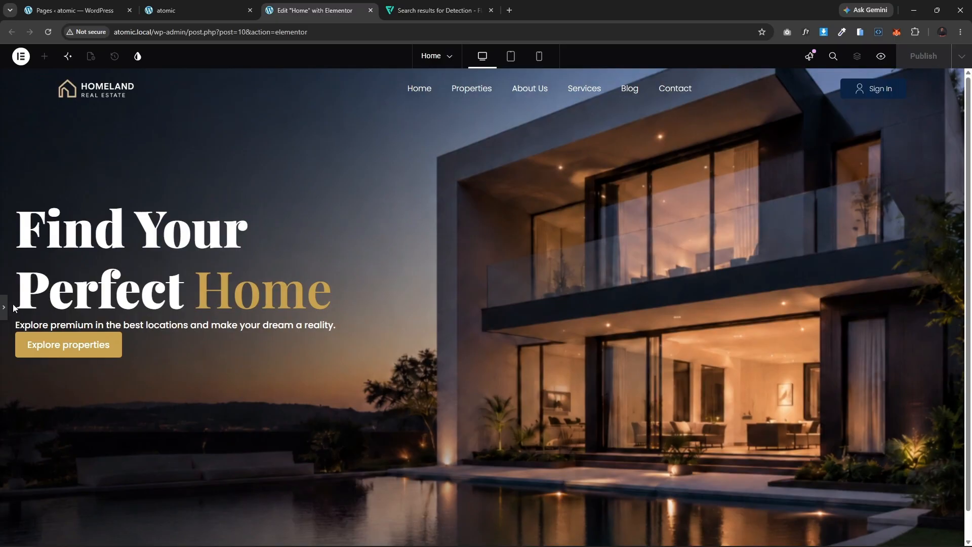
click(6, 309)
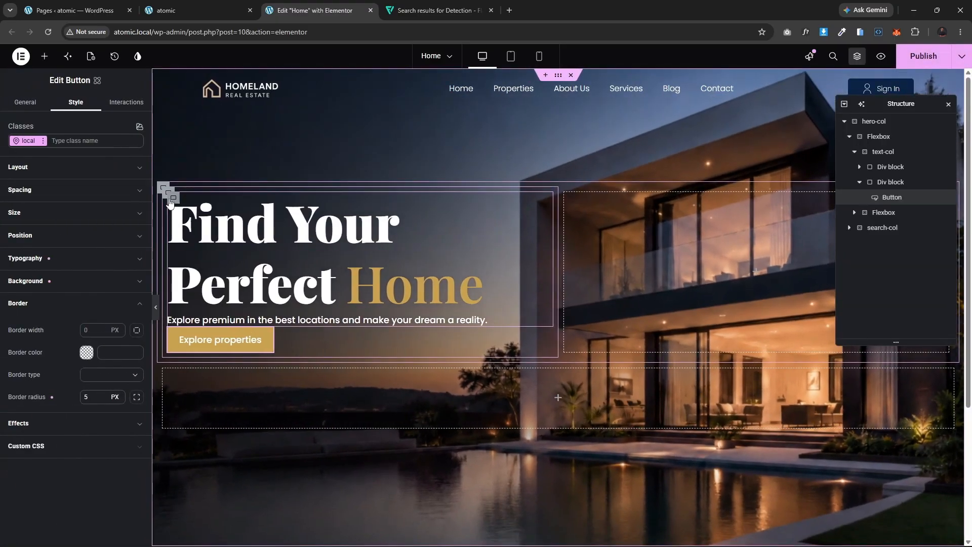
Step: Select the text-col Flexbox and set its column and row gaps to 50 px
click(166, 191)
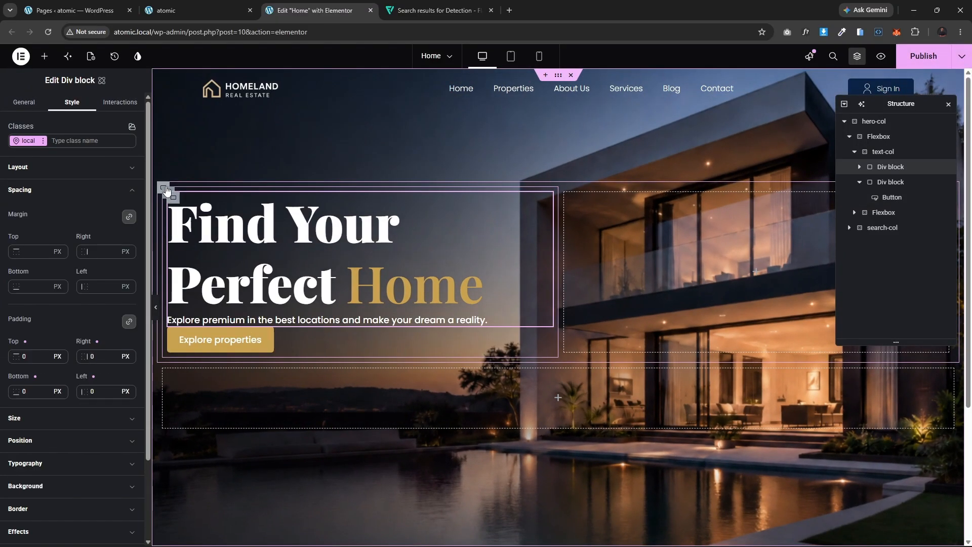
click(166, 192)
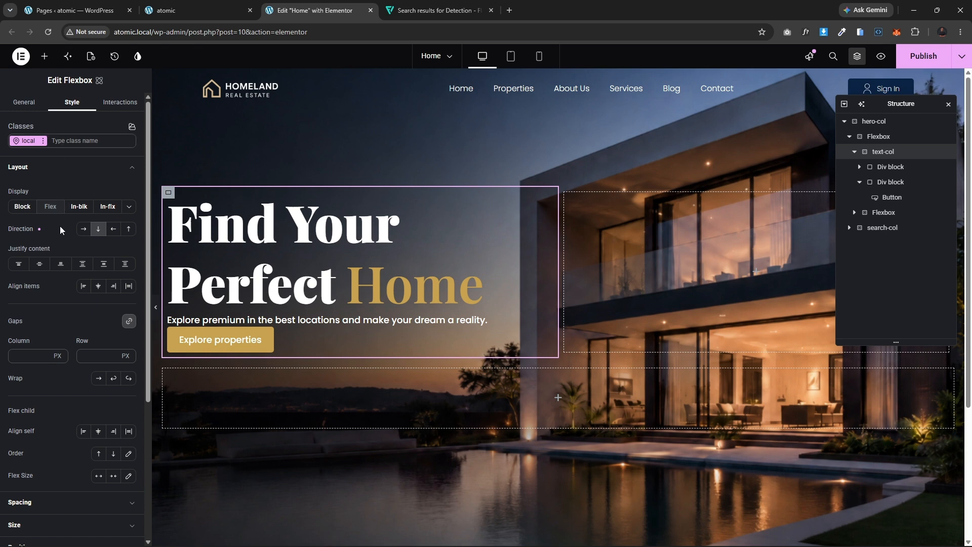
click(29, 361)
text(20)
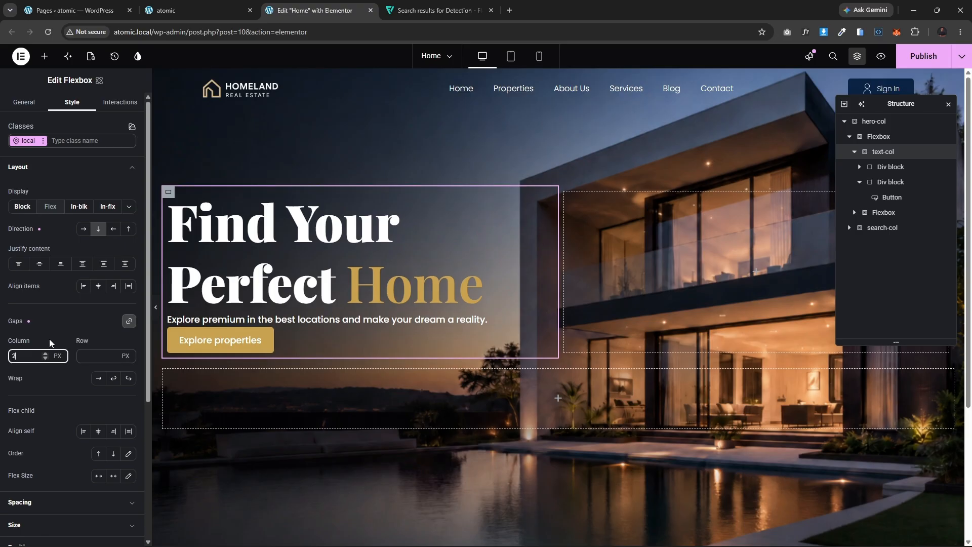
key(BackSpace)
key(BackSpace)
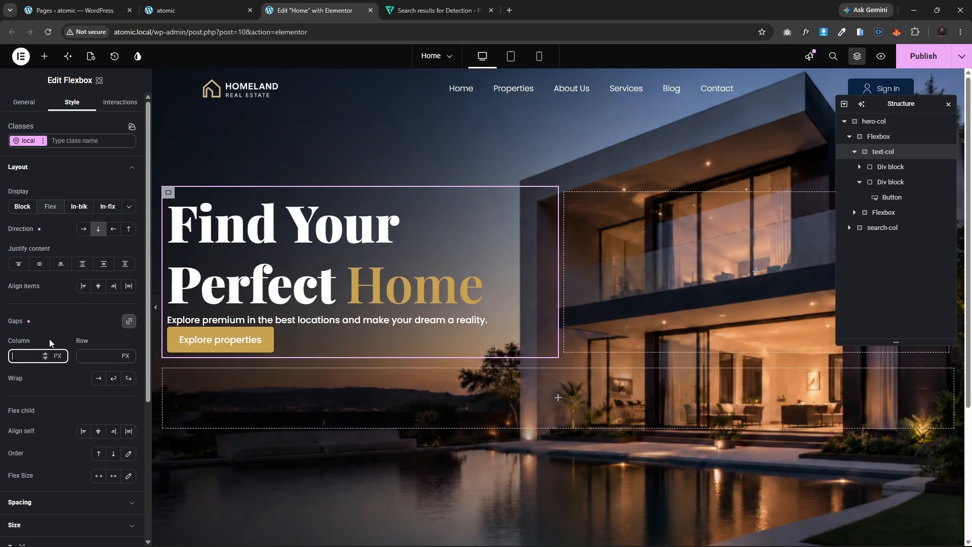
text(40)
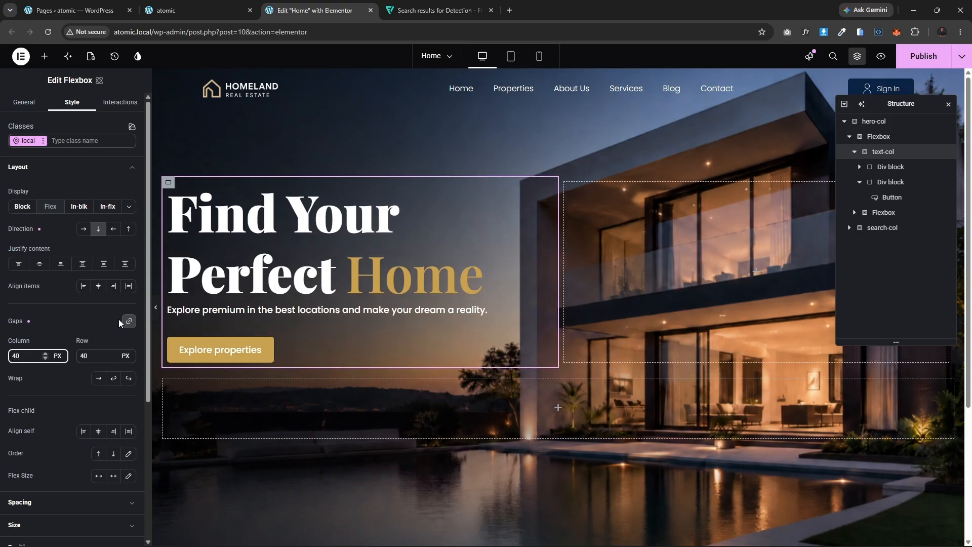
drag(22, 356, 6, 356)
text(50)
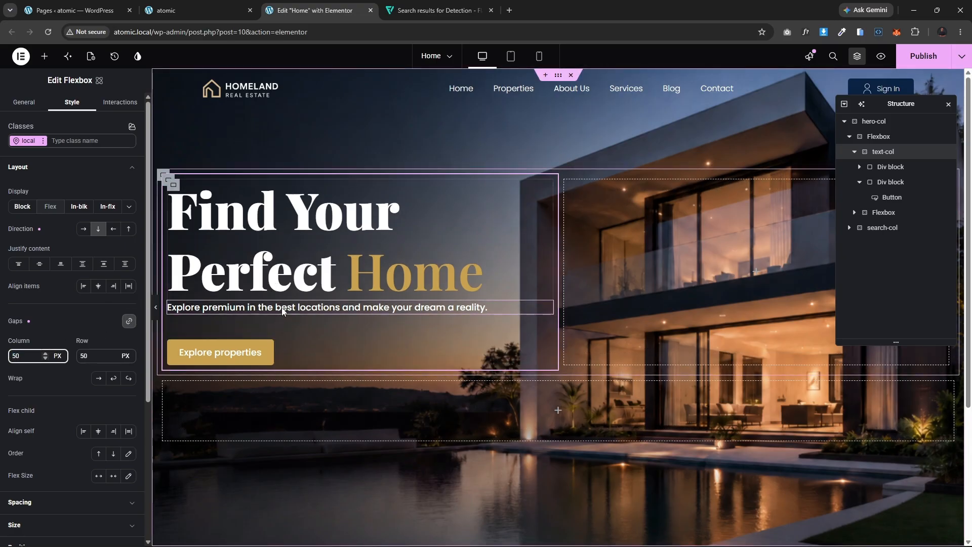
Step: Set the hero paragraph's font weight to 400 - Normal
click(216, 309)
click(48, 262)
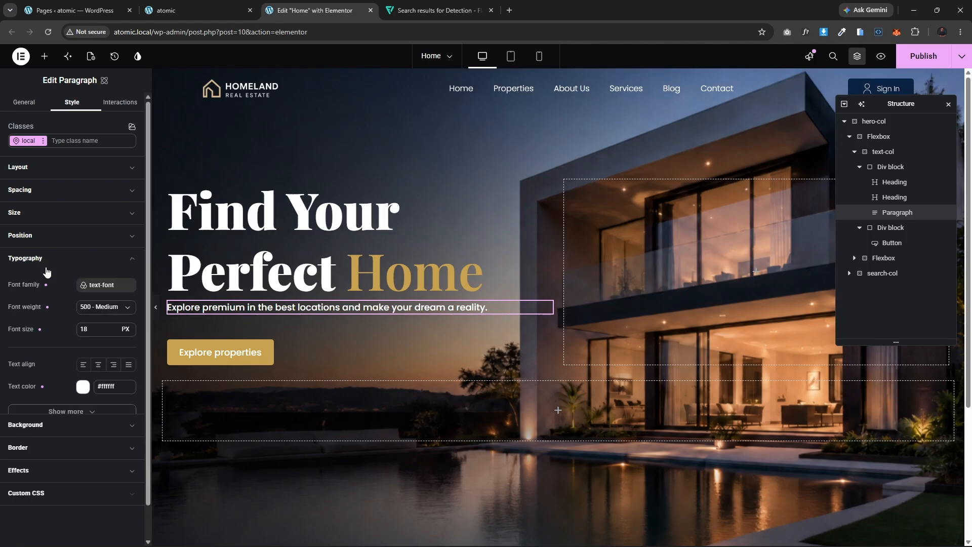
click(102, 307)
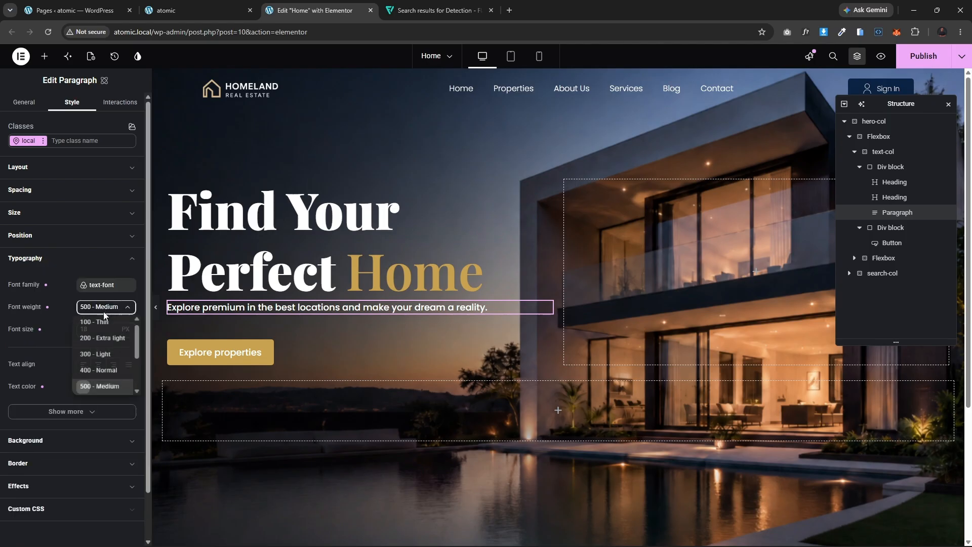
click(97, 367)
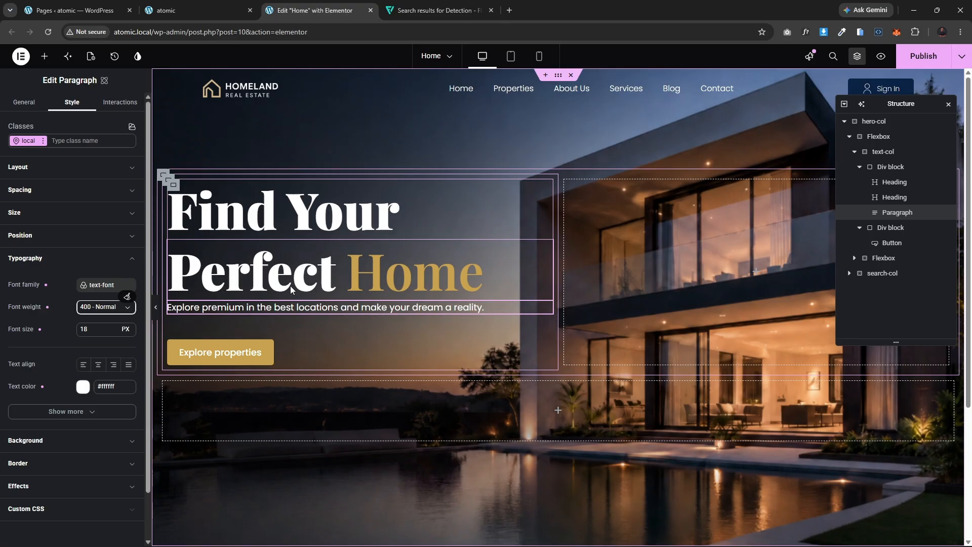
Step: Select the button and compare it with the reference page's Explore Properties button
click(282, 358)
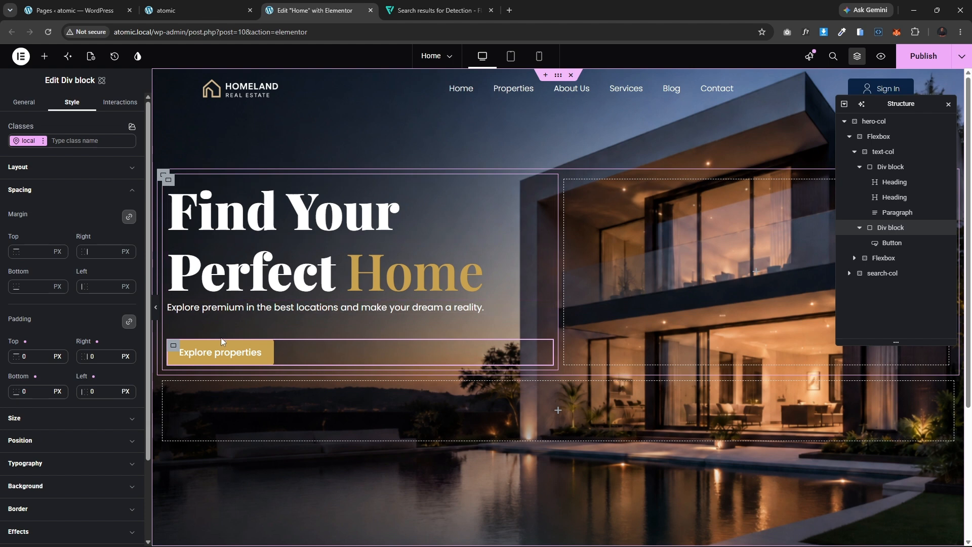
click(236, 356)
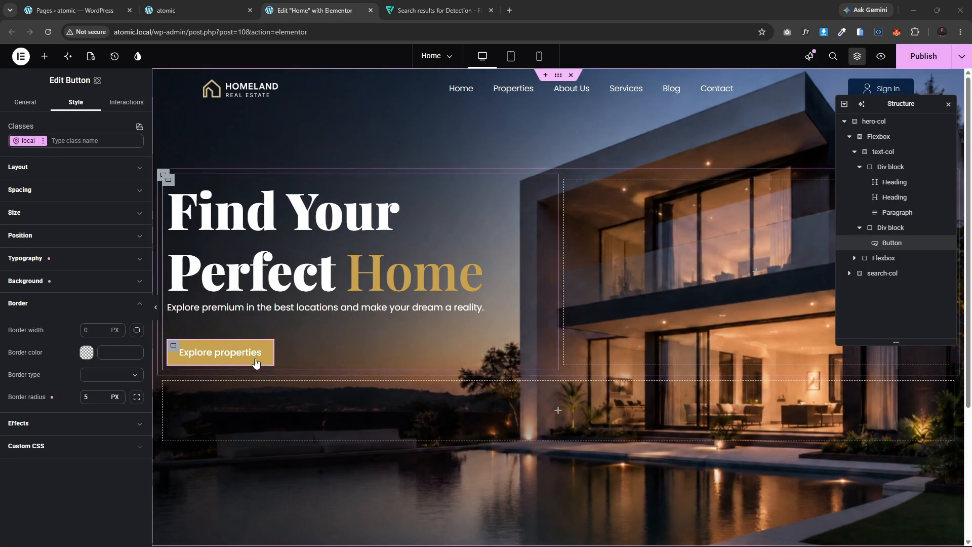
click(257, 354)
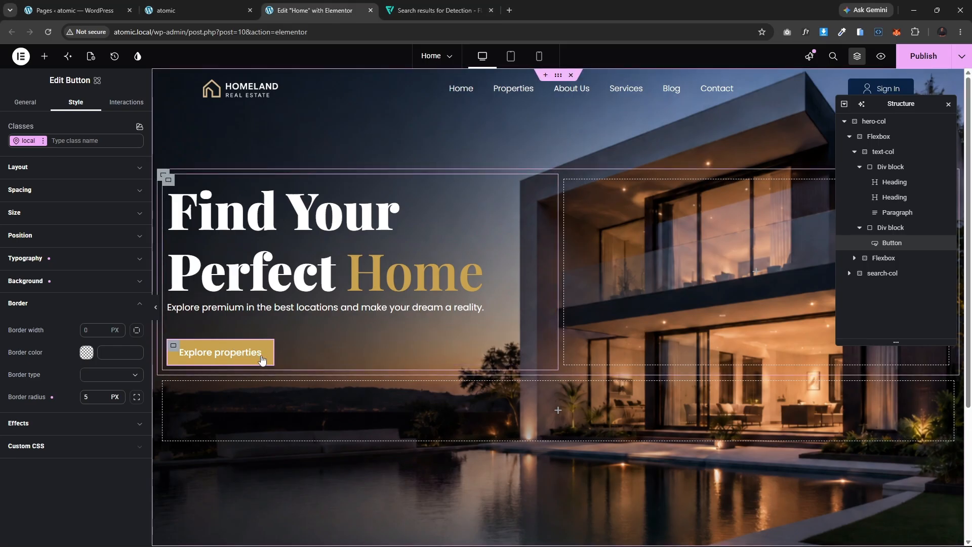
click(205, 9)
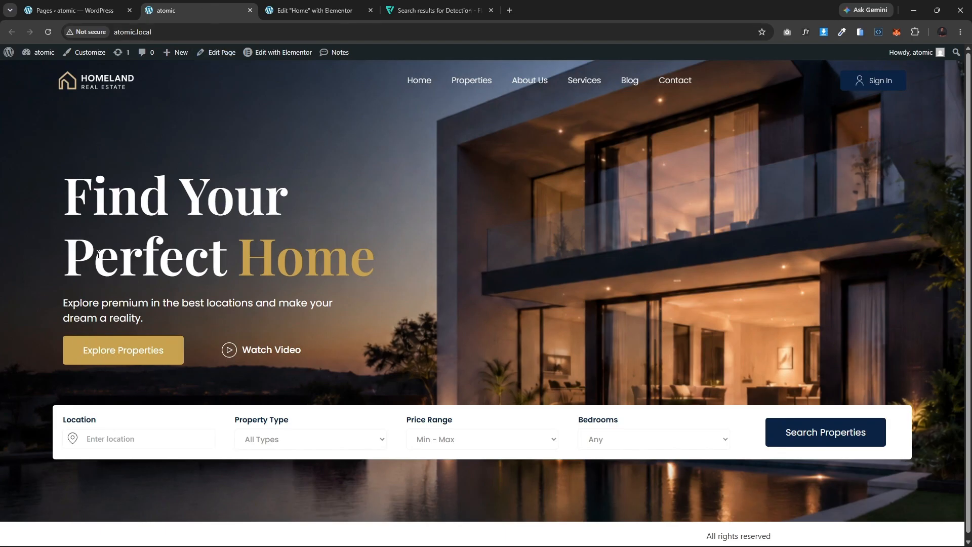
click(318, 9)
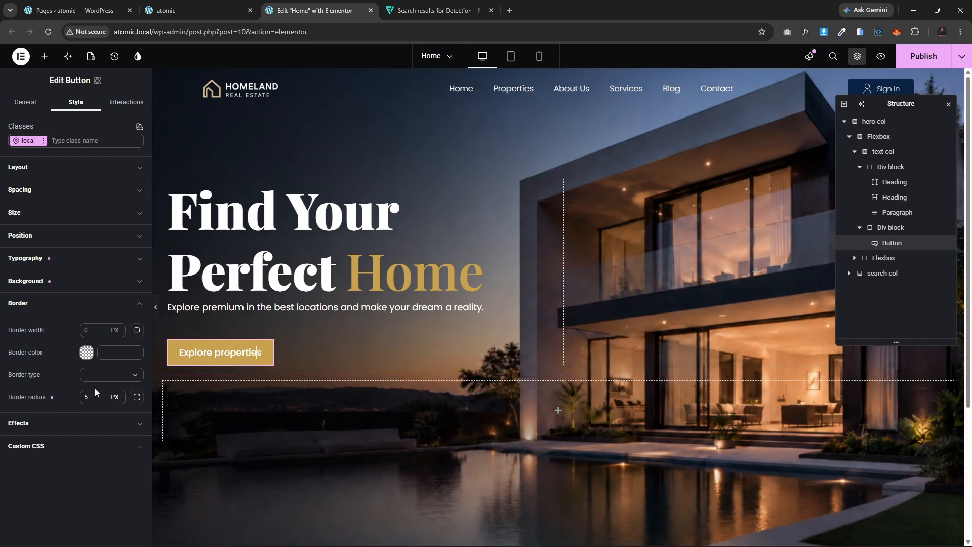
Step: Set the button's padding to 15 px top and bottom and 40 px left and right
click(53, 282)
click(49, 284)
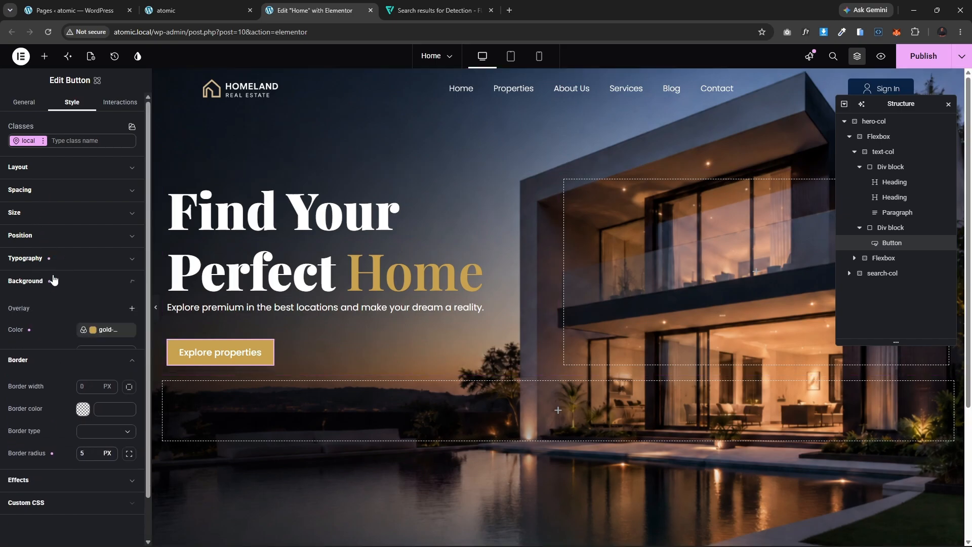
click(59, 195)
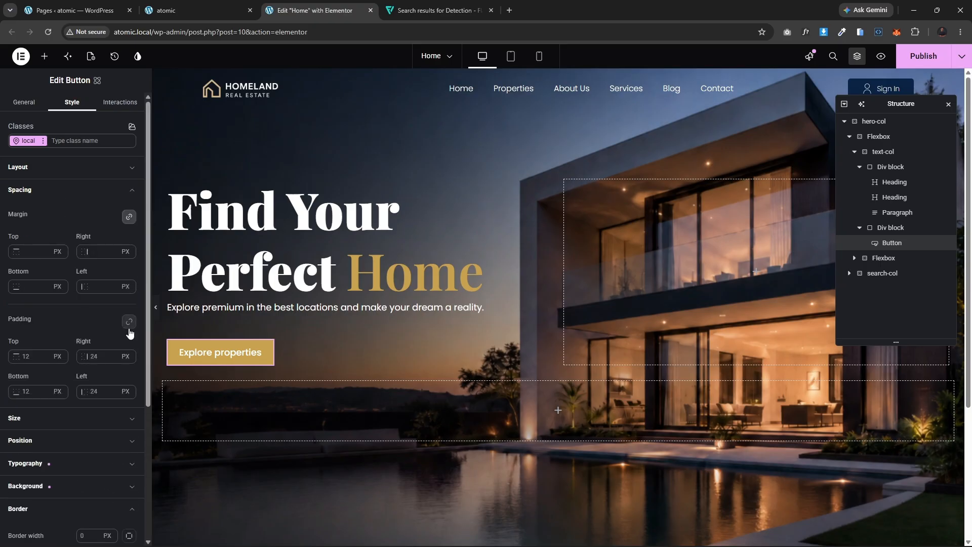
click(26, 357)
text(15)
click(37, 393)
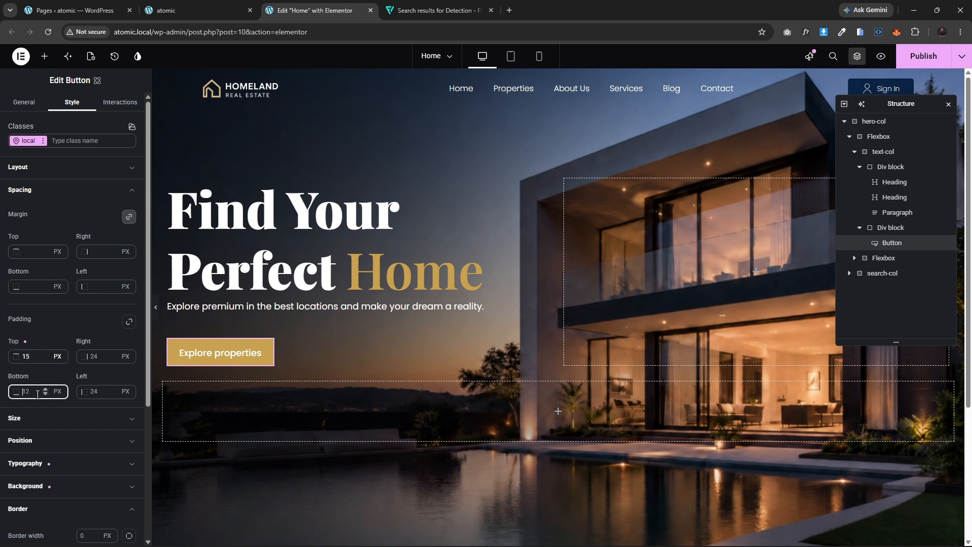
text(15)
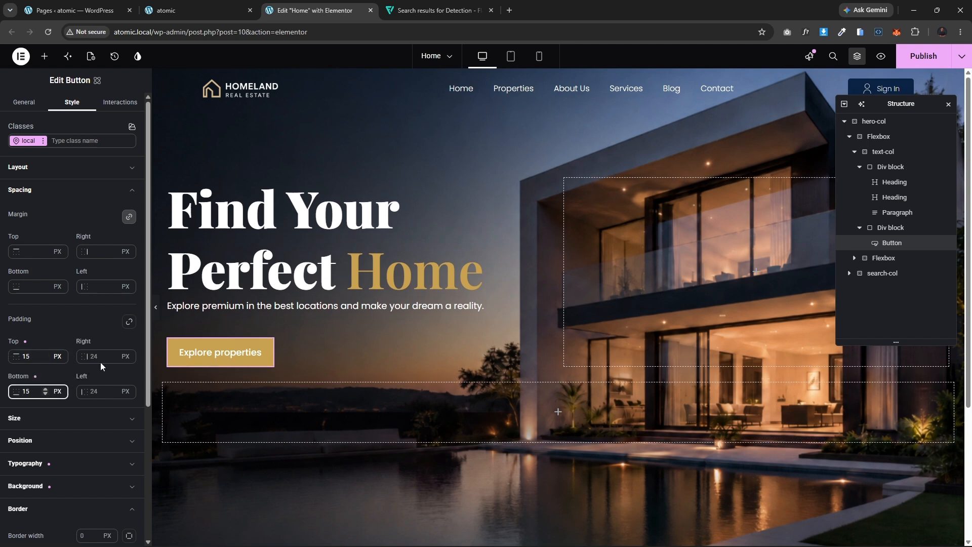
click(88, 355)
text(40)
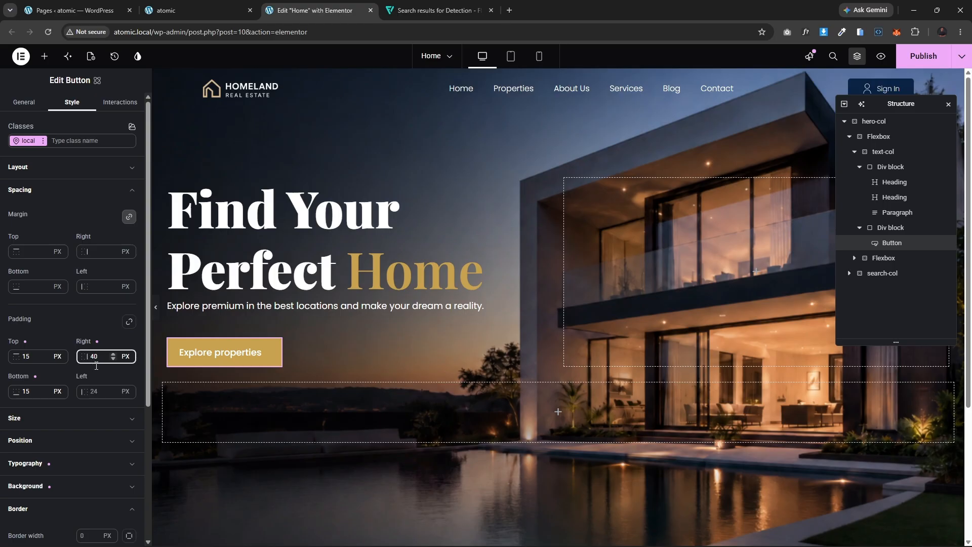
click(99, 395)
text(40)
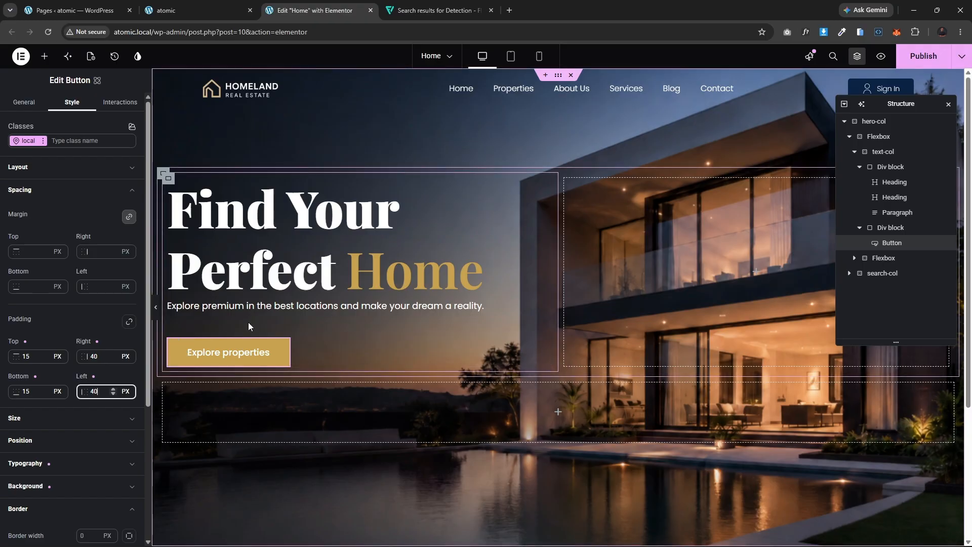
Step: Preview the hero and compare it with the reference Homeland page in the other tab
click(156, 307)
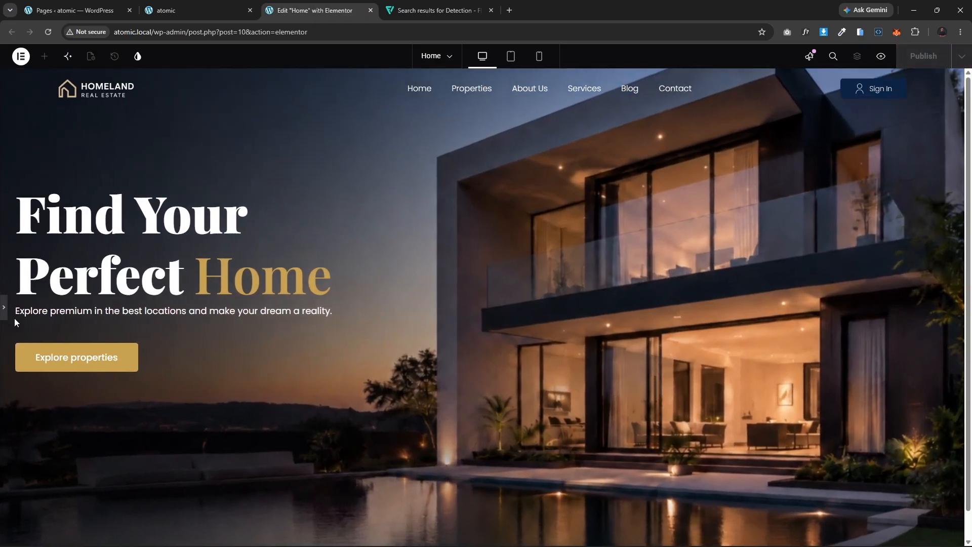
click(4, 310)
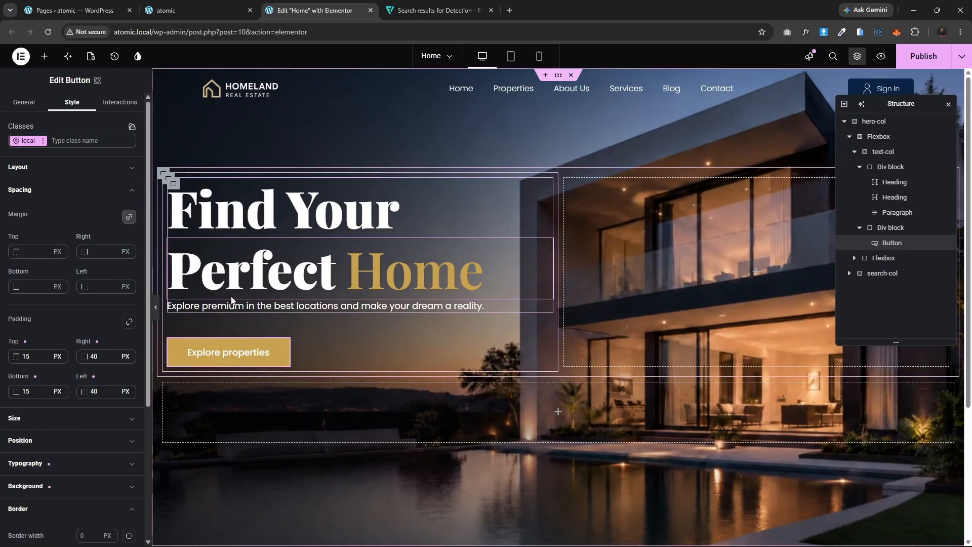
click(213, 10)
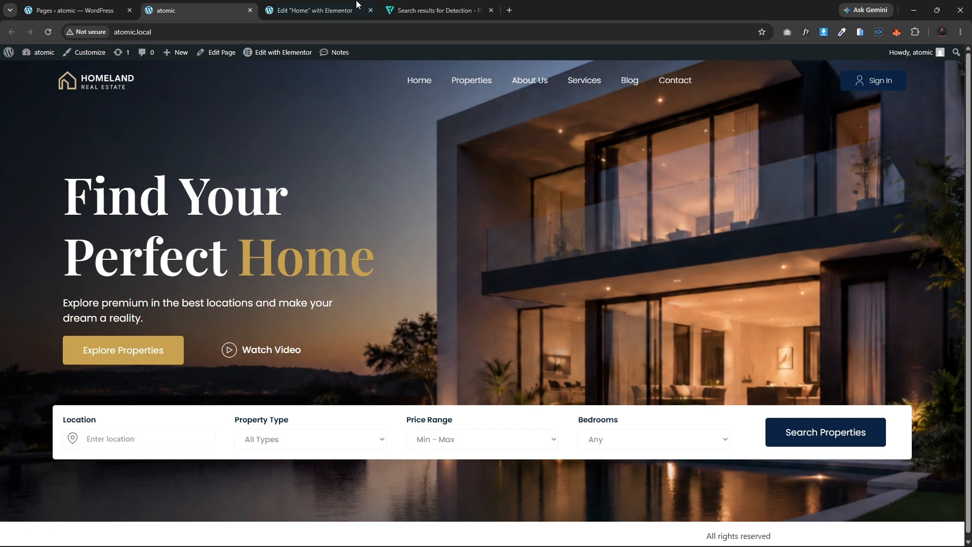
click(292, 6)
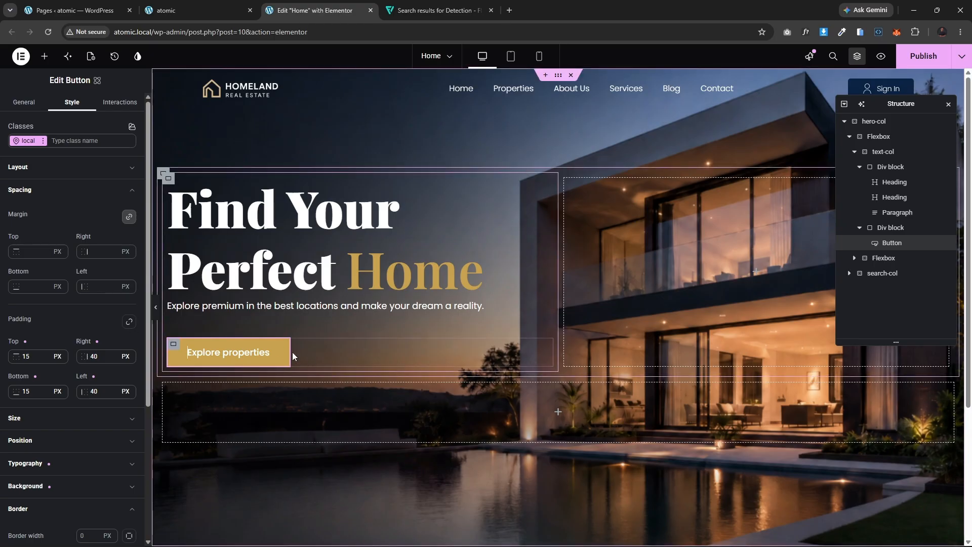
Step: Add a Flexbox container inside the button's Div block
click(174, 347)
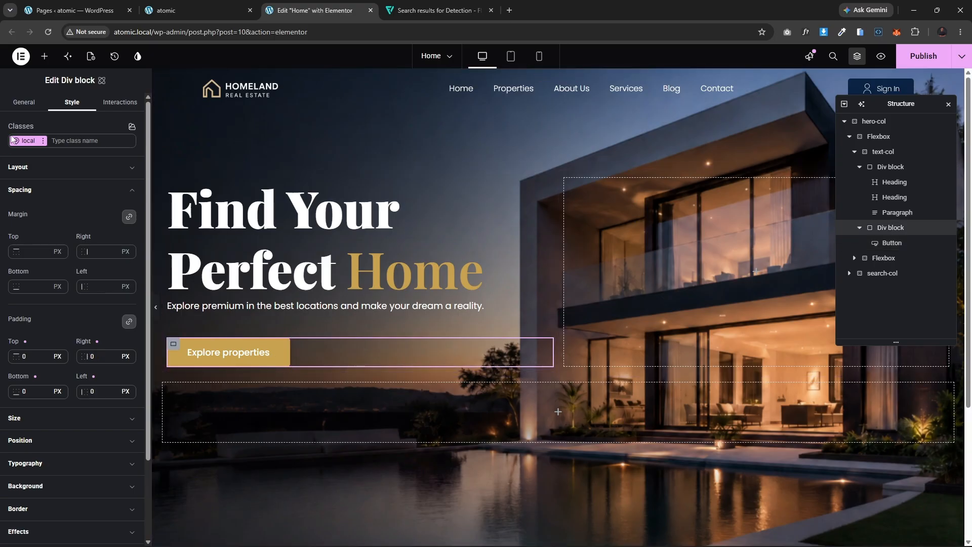
click(44, 59)
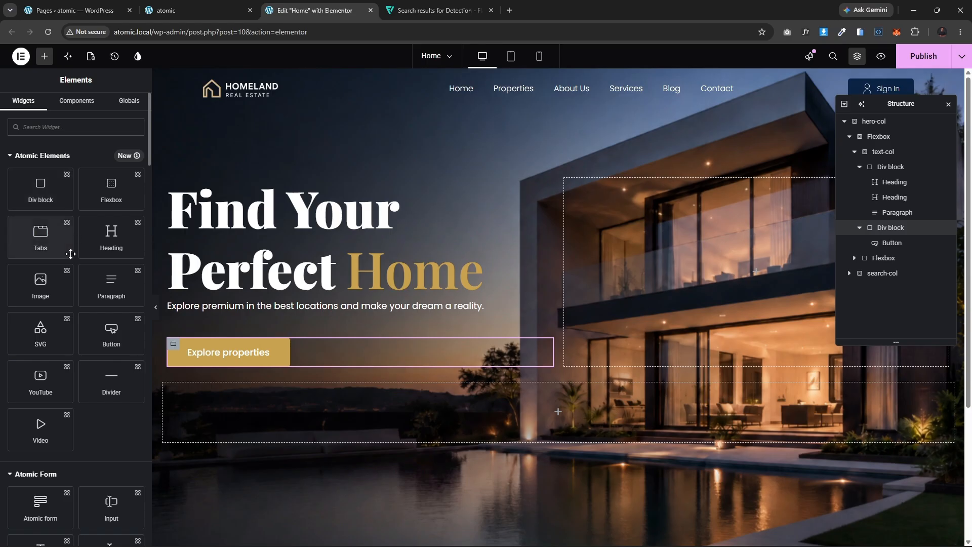
click(121, 197)
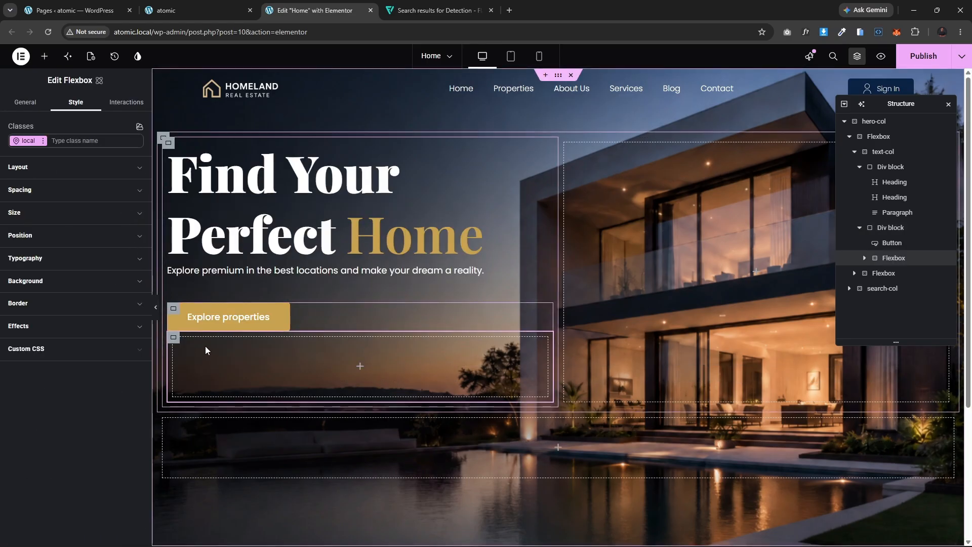
Step: Add an SVG widget and a Heading widget inside the new Flexbox
click(174, 309)
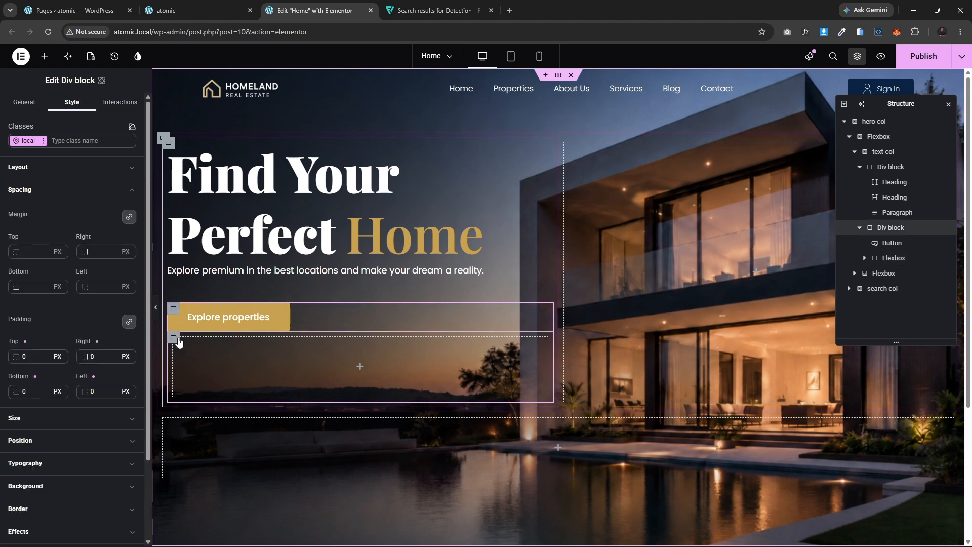
click(173, 338)
click(45, 56)
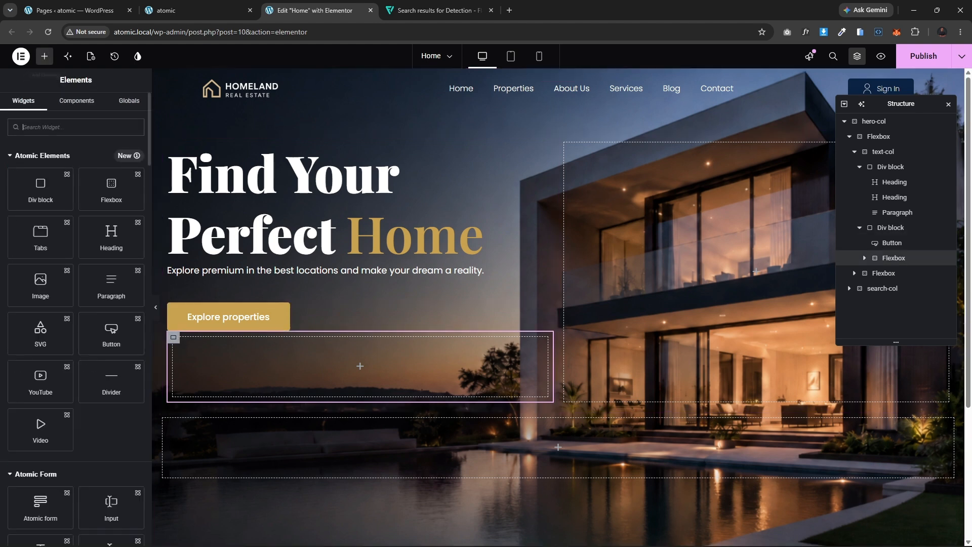
click(42, 335)
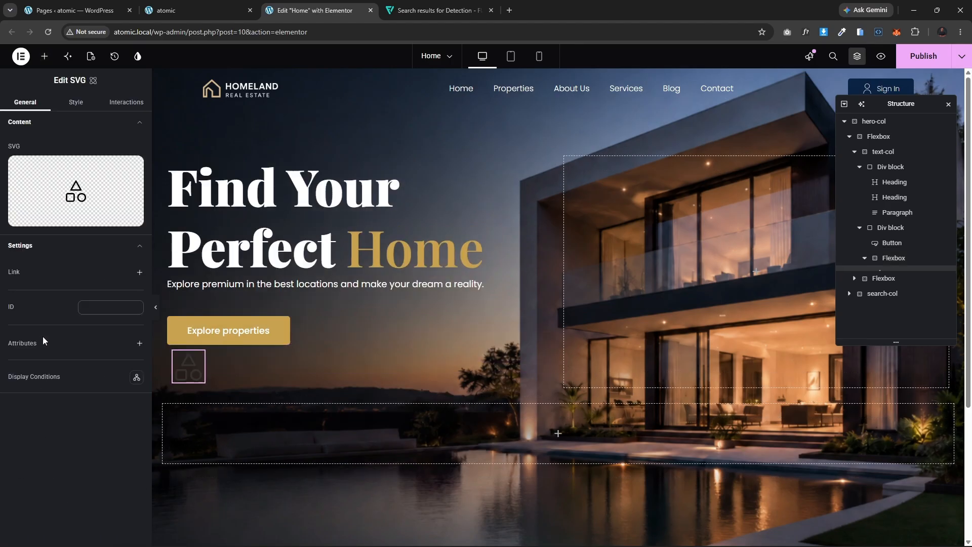
click(44, 56)
click(113, 238)
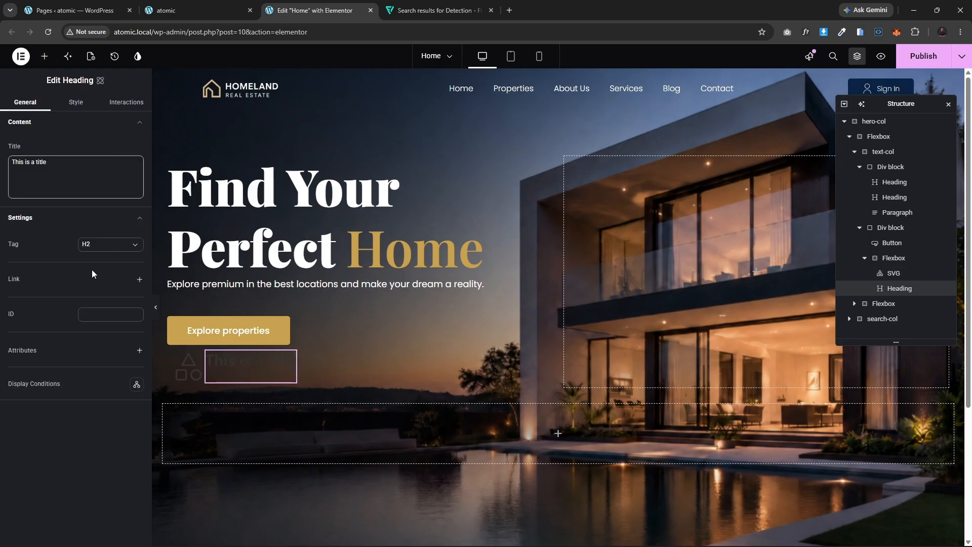
Step: Set the new Flexbox's align items to center
click(173, 351)
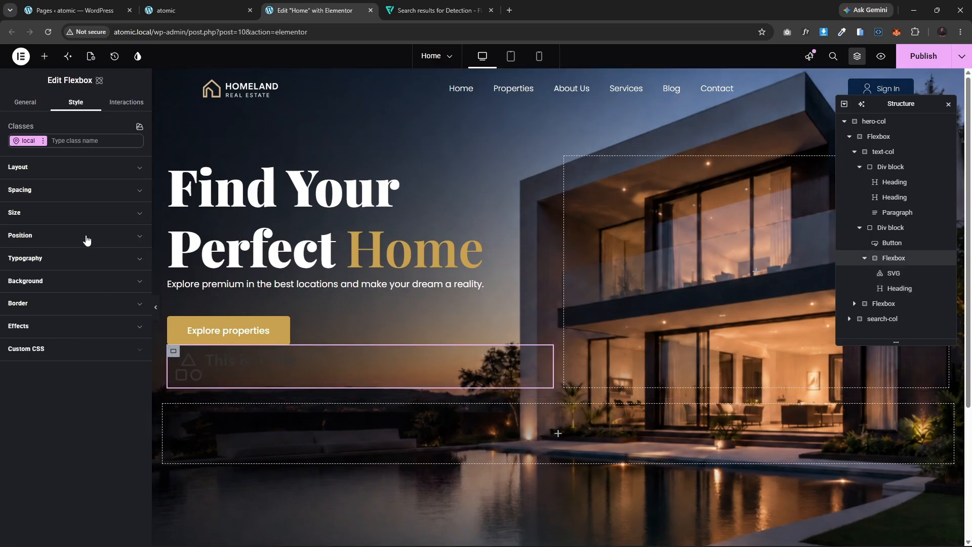
click(41, 172)
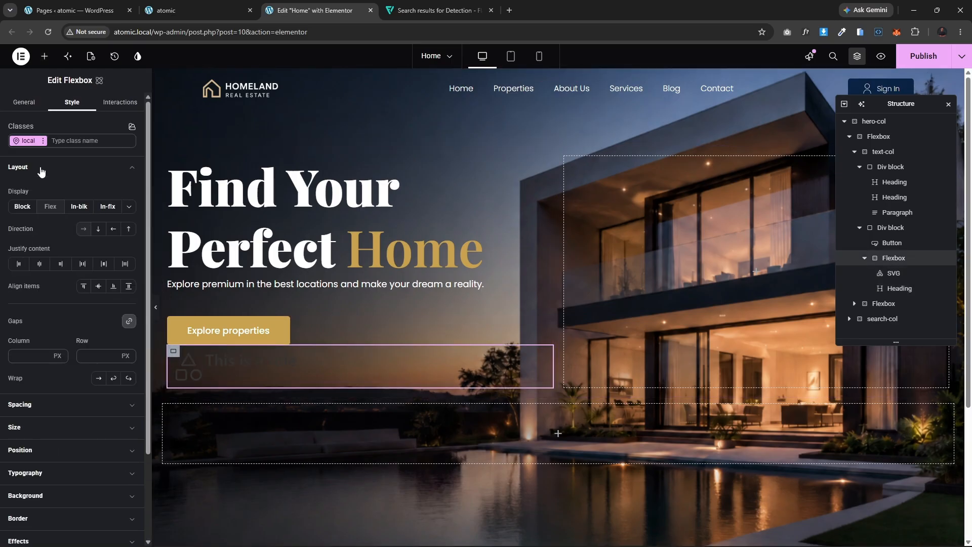
click(98, 287)
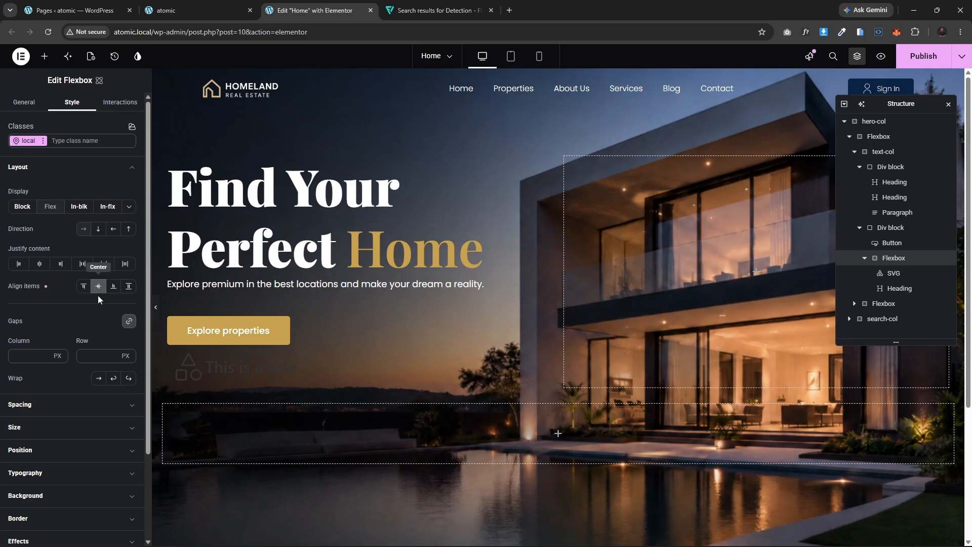
Step: Set the SVG widget's image to play-circle from the media library
click(189, 371)
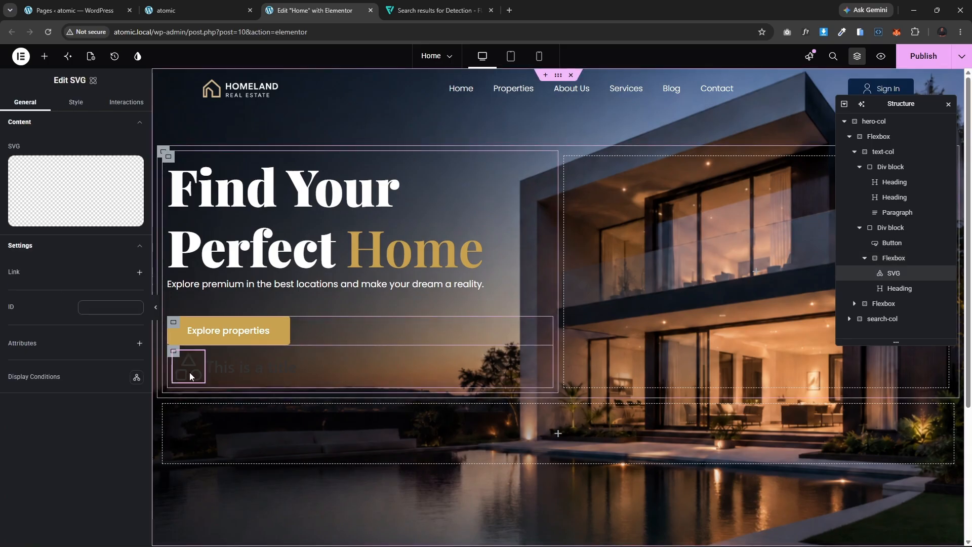
click(74, 180)
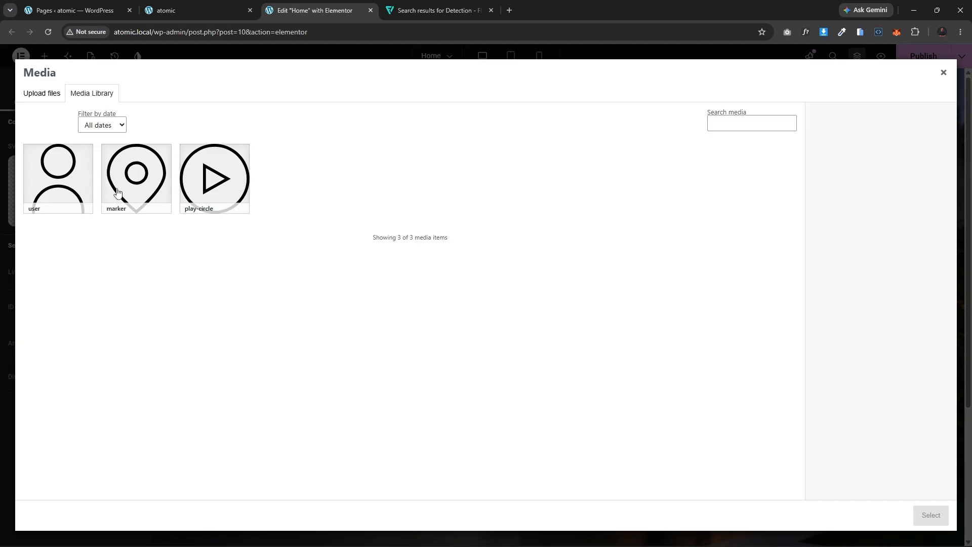
click(408, 1)
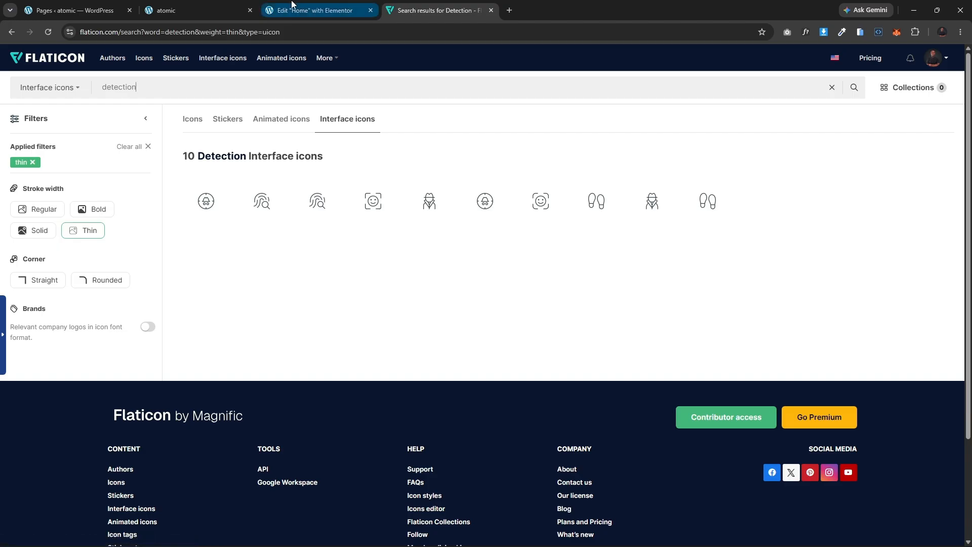
click(317, 10)
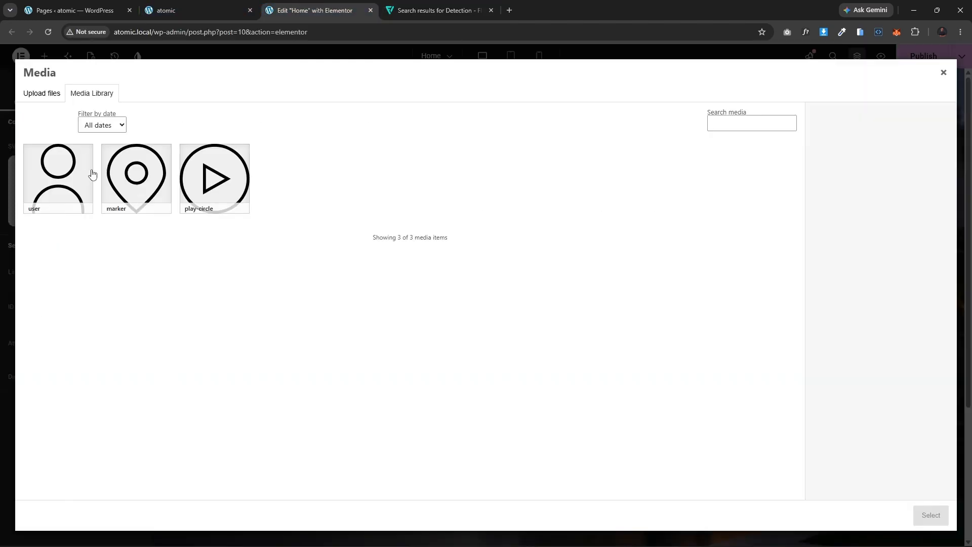
click(205, 170)
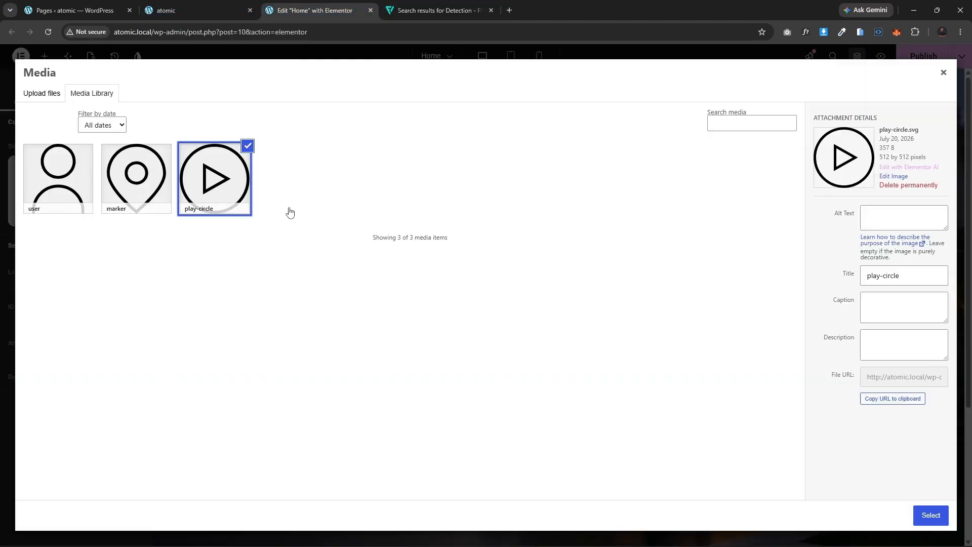
click(931, 515)
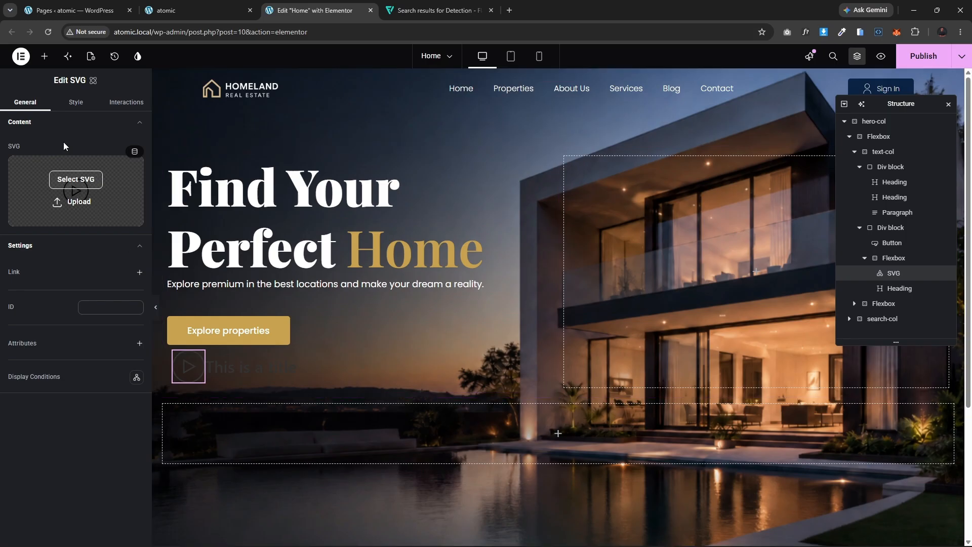
Step: Set the SVG's text color to white #ffffff
click(75, 103)
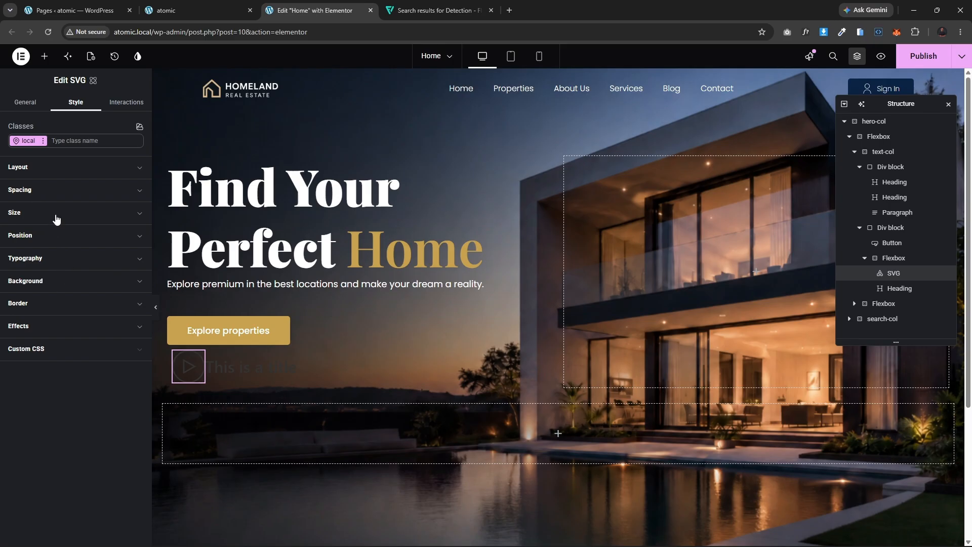
click(76, 262)
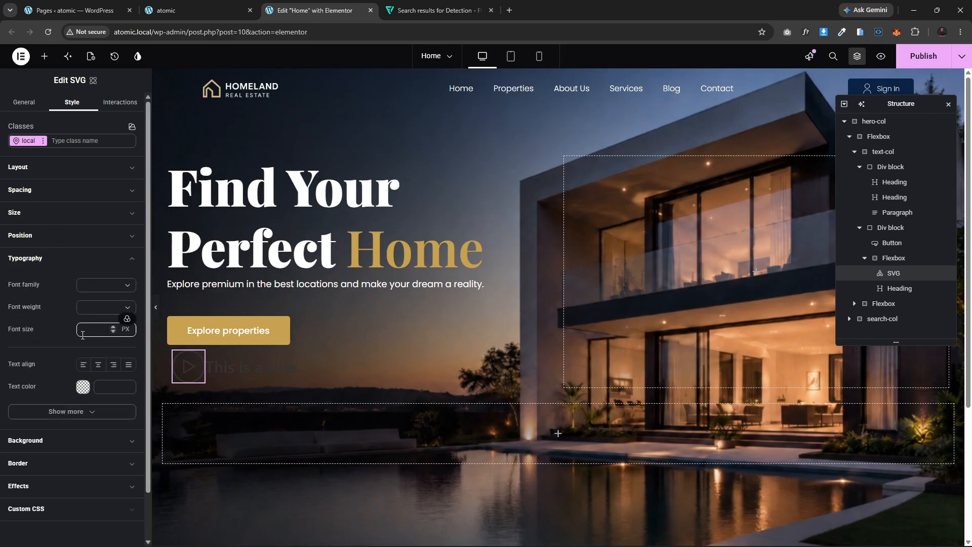
click(83, 386)
click(105, 412)
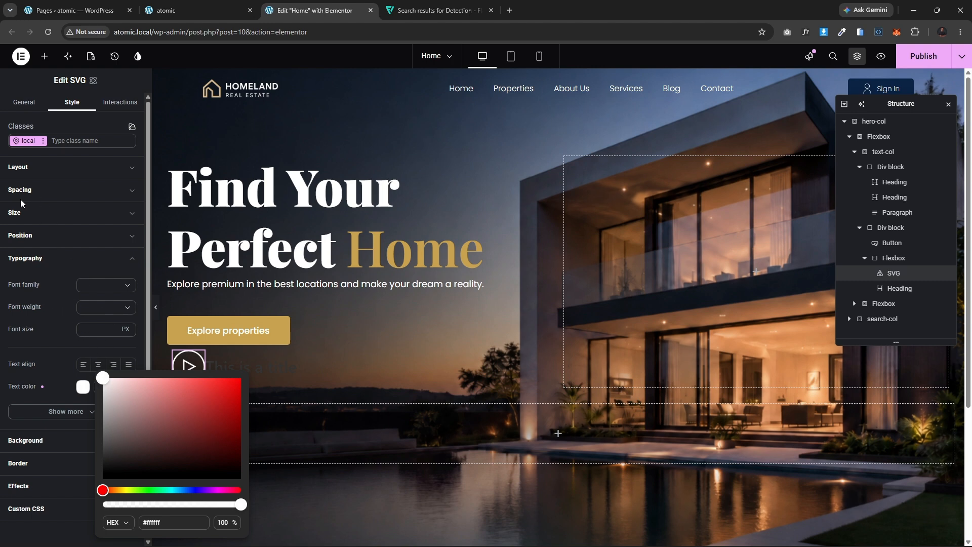
Step: Set the SVG's width and height to 25 px
click(44, 210)
click(44, 212)
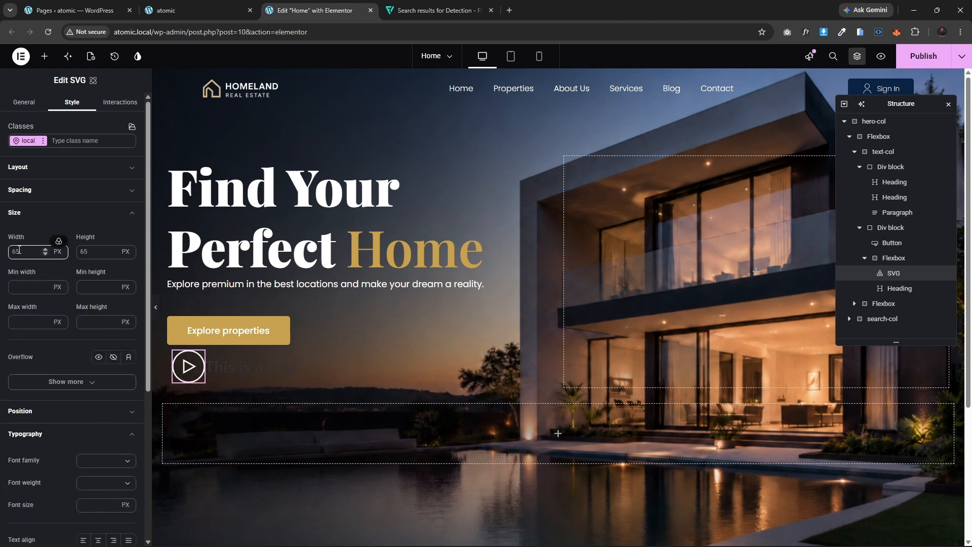
click(47, 252)
text(25)
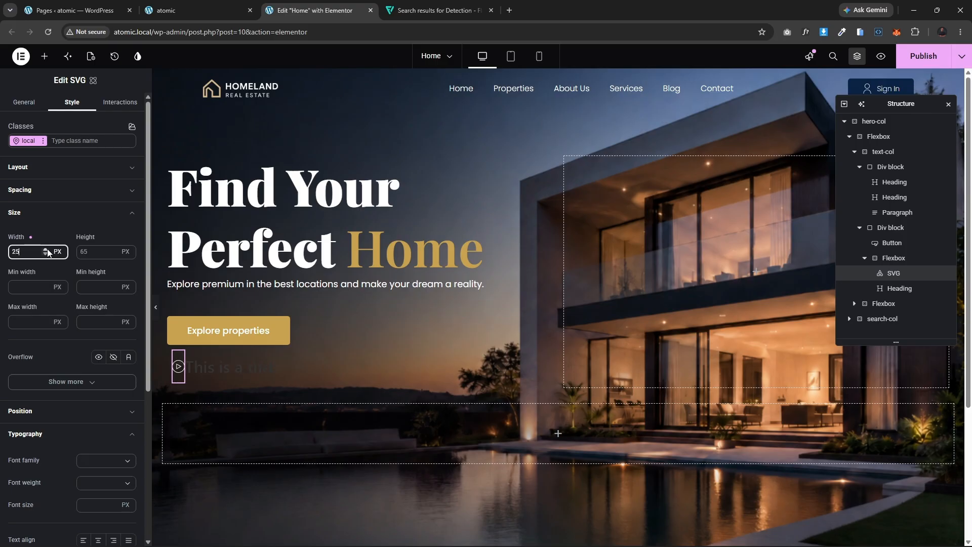
click(100, 250)
text(25)
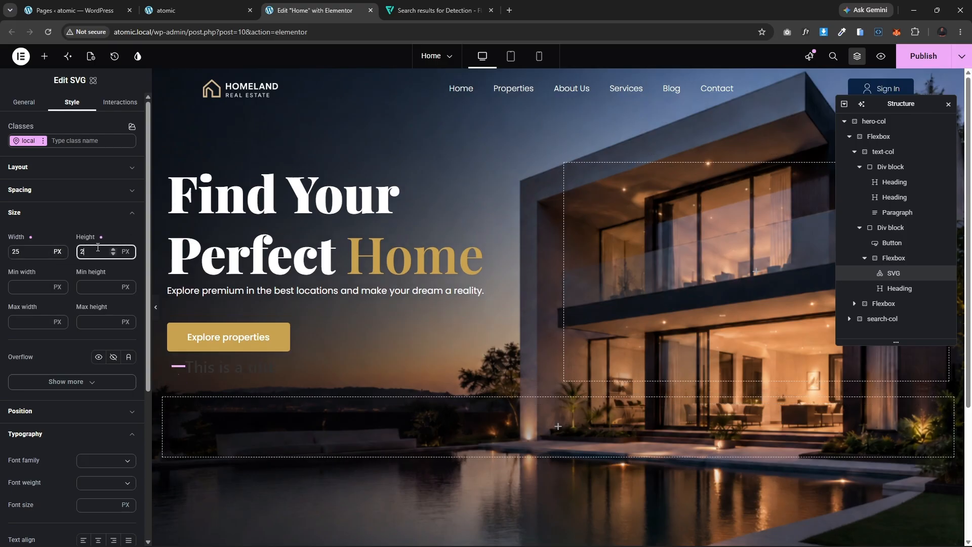
Step: Change the new heading's title to Watch Video and open its style settings
click(223, 373)
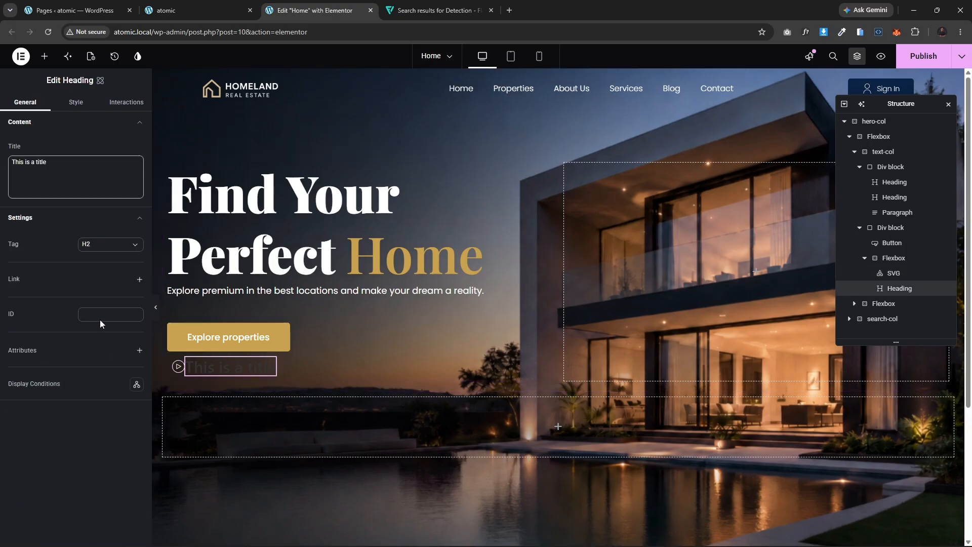
triple_click(59, 164)
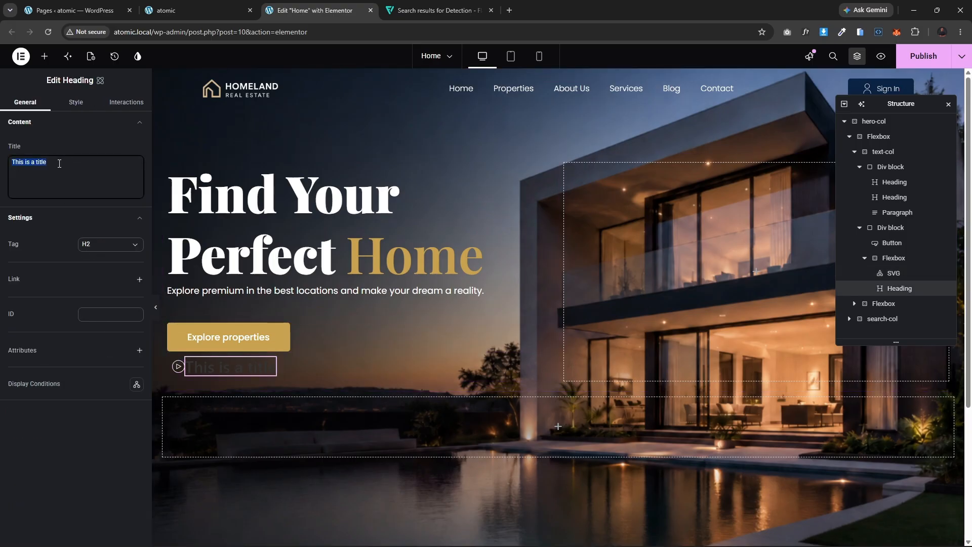
text(Watch Video)
click(74, 104)
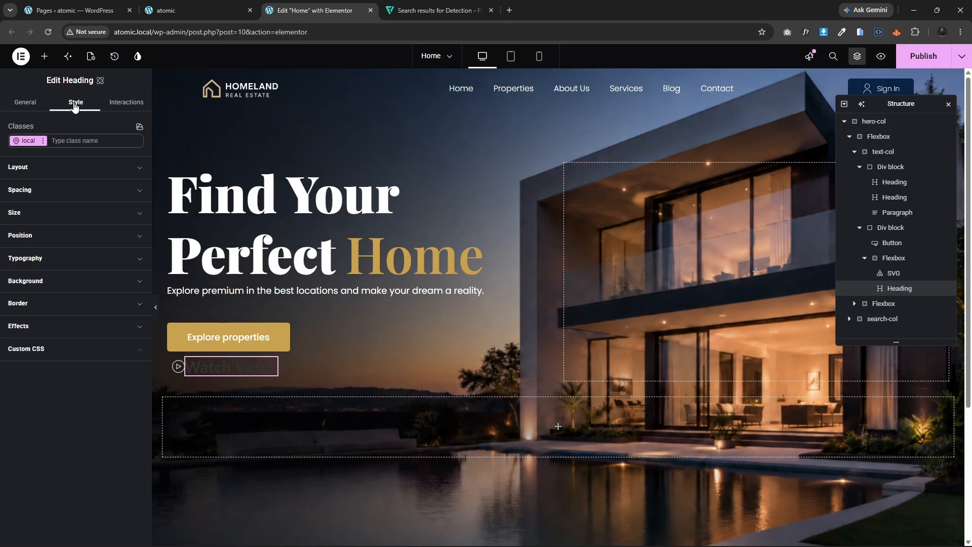
Step: Set the Watch Video heading's font family to the text-font variable and its font size to 18 px
click(55, 254)
click(90, 285)
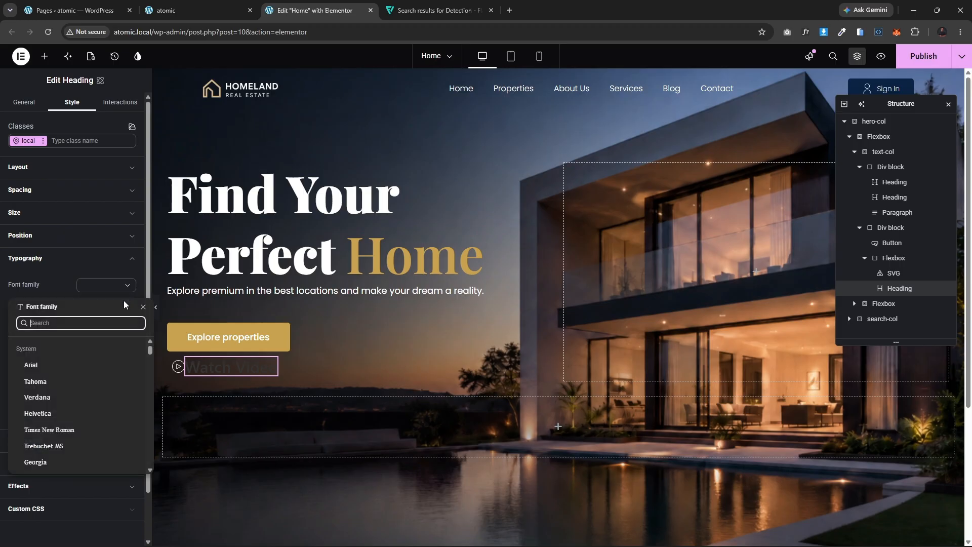
click(126, 285)
click(127, 274)
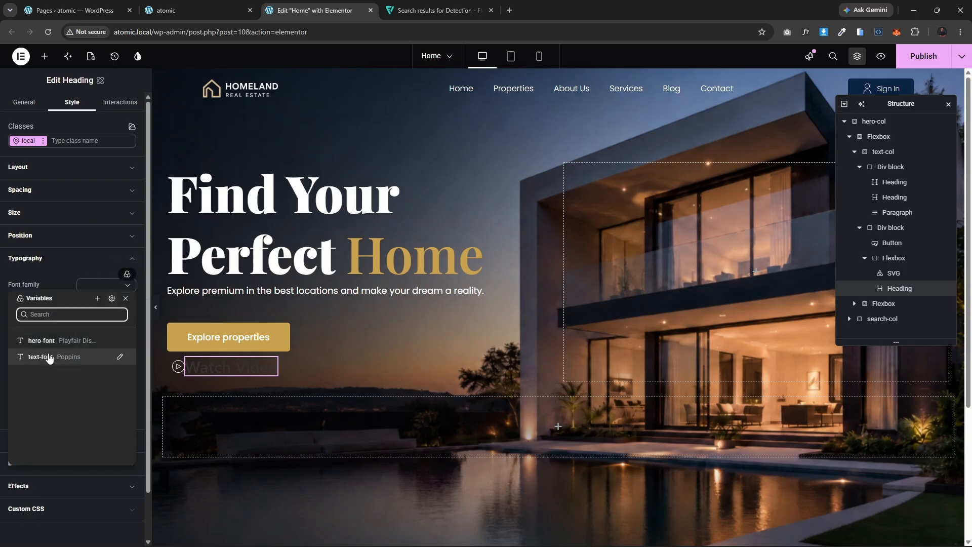
click(49, 357)
click(94, 328)
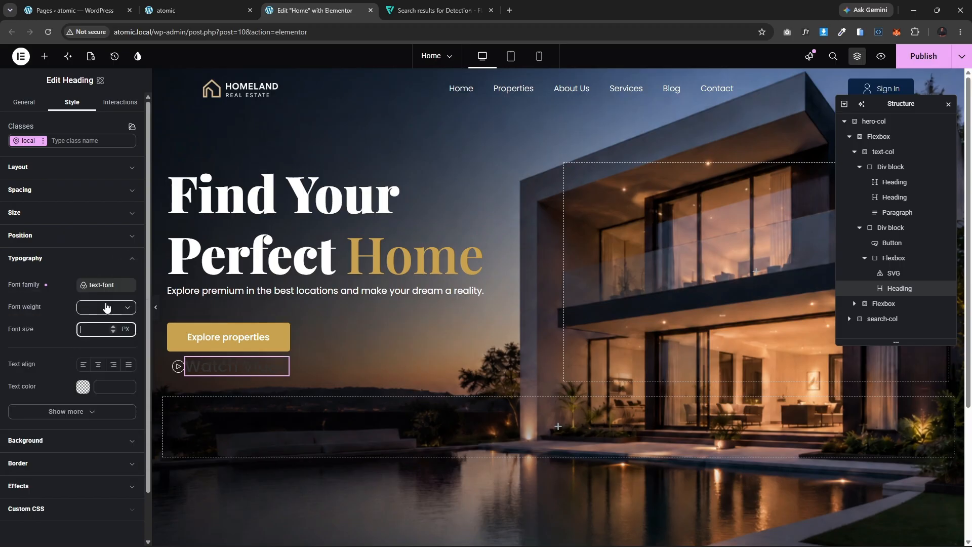
text(18)
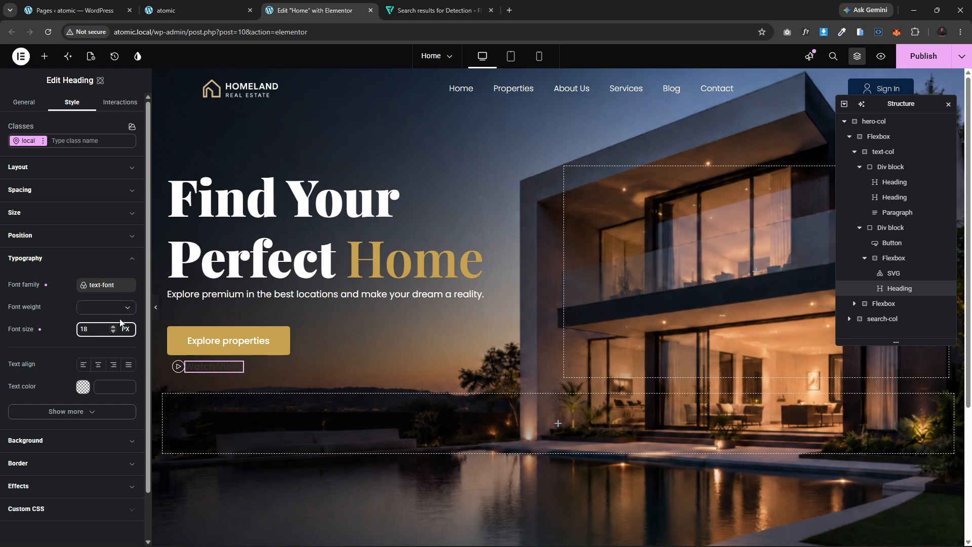
Step: Set the heading's font weight to 500 - Medium and its text color to white #ffffff
click(87, 307)
click(96, 391)
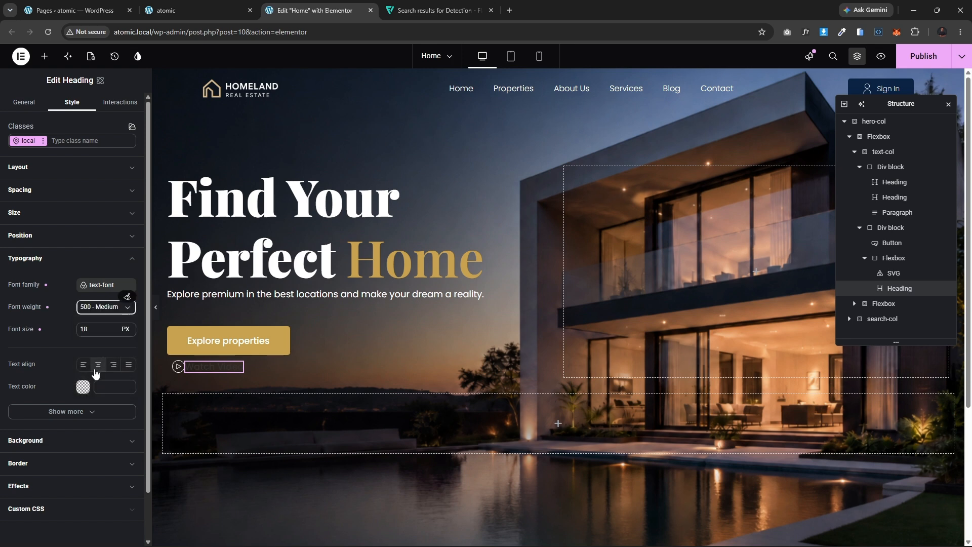
click(80, 390)
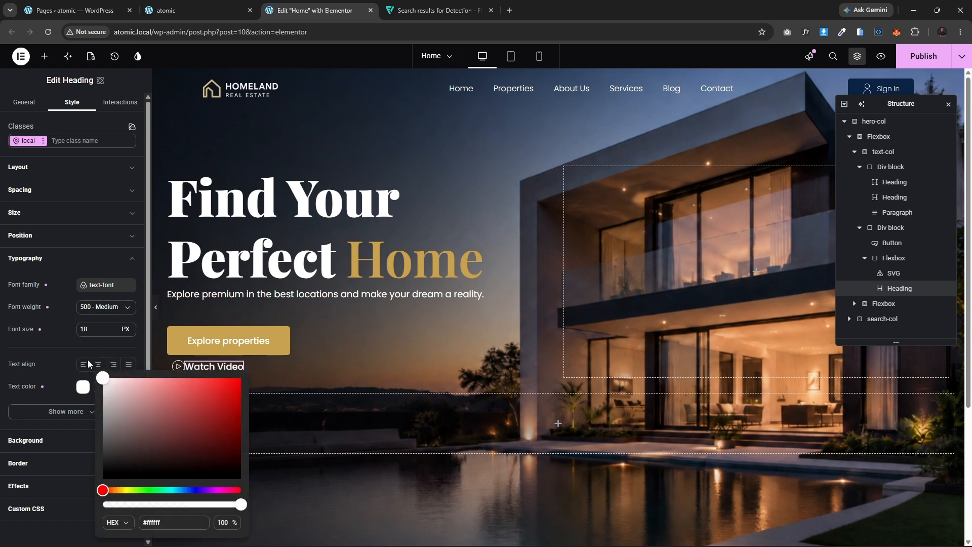
click(55, 343)
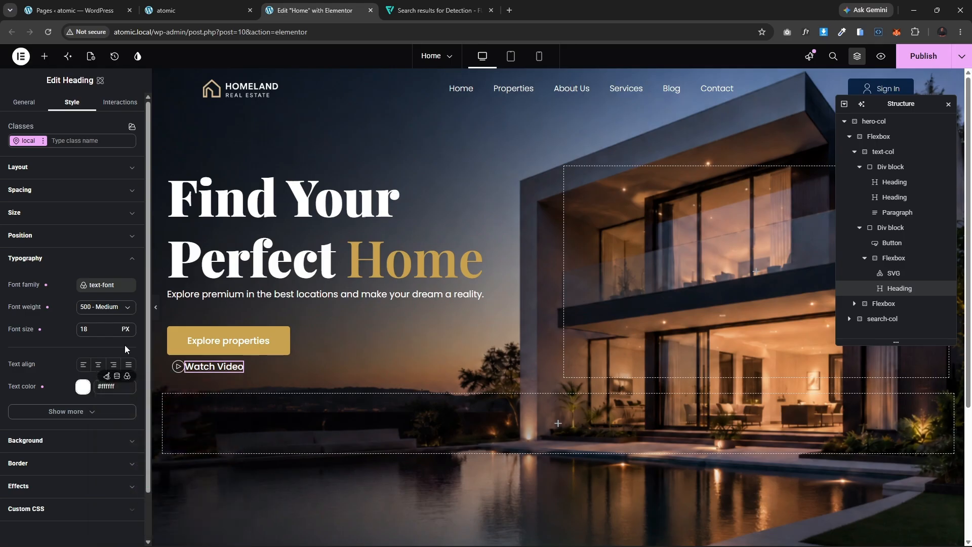
Step: Set the gap of the flexbox holding the play icon and Watch Video heading to 15 px
click(173, 363)
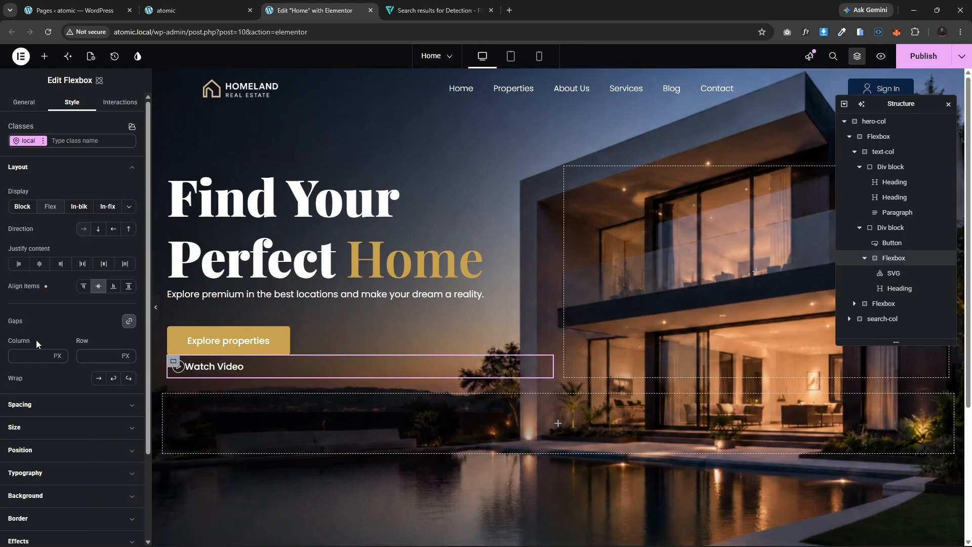
click(21, 354)
text(20)
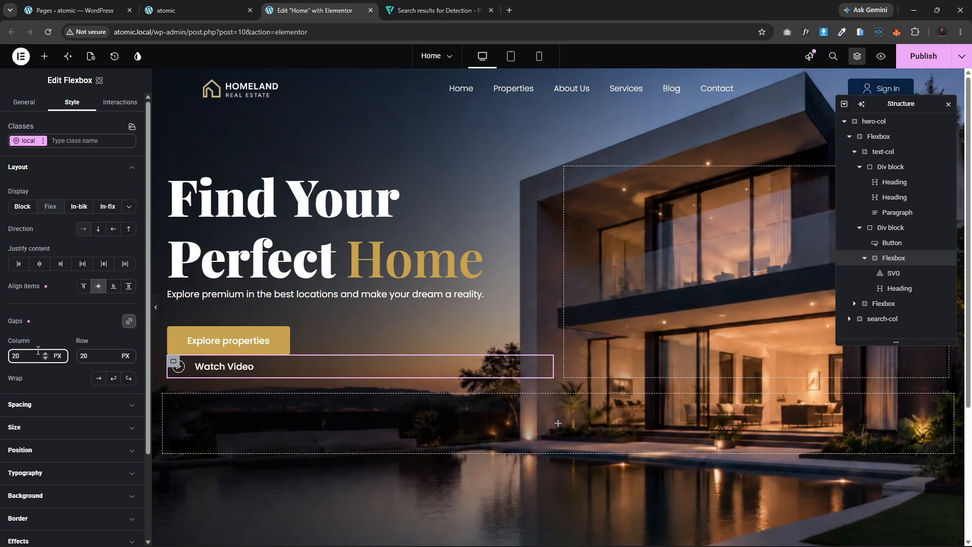
key(BackSpace)
key(BackSpace)
text(15)
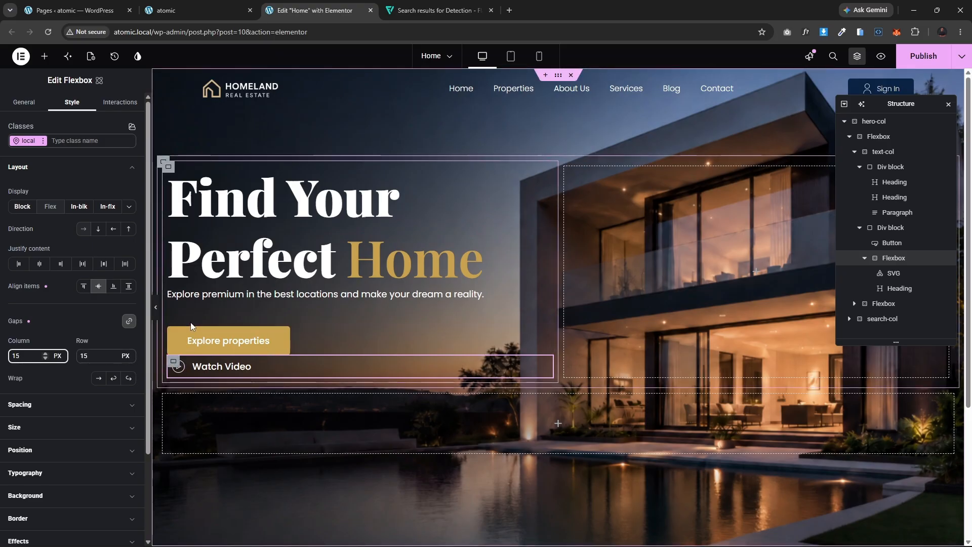
Step: Switch the Div block holding the button and Watch Video link to Flex display
click(173, 333)
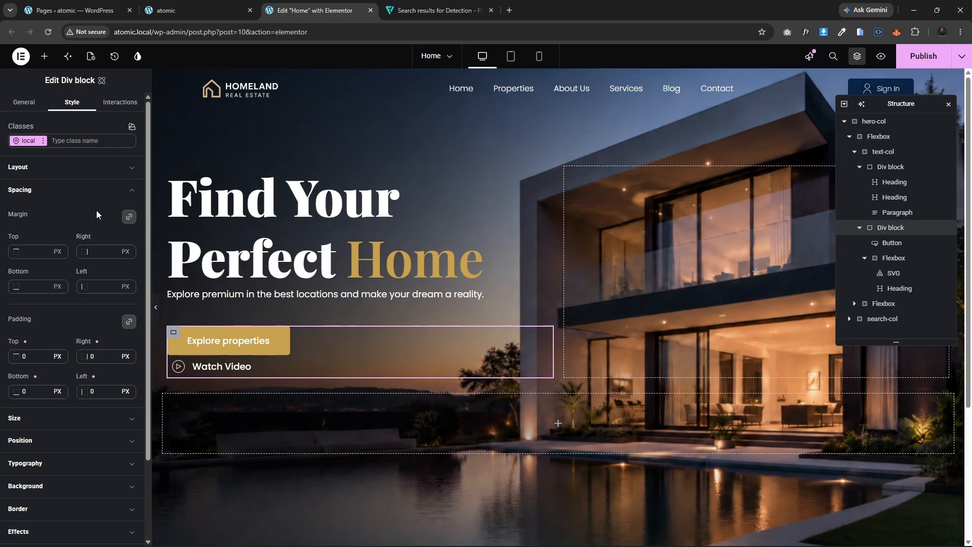
click(44, 170)
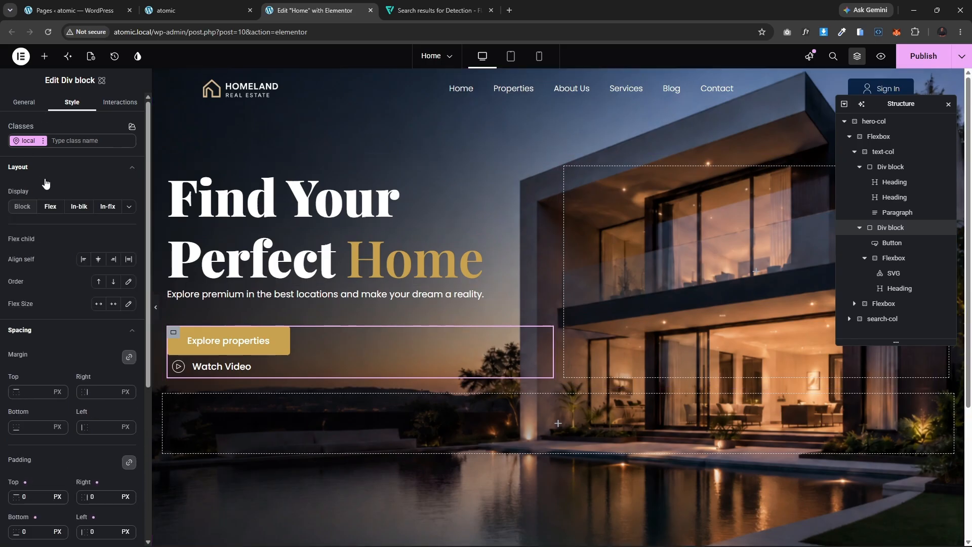
click(50, 211)
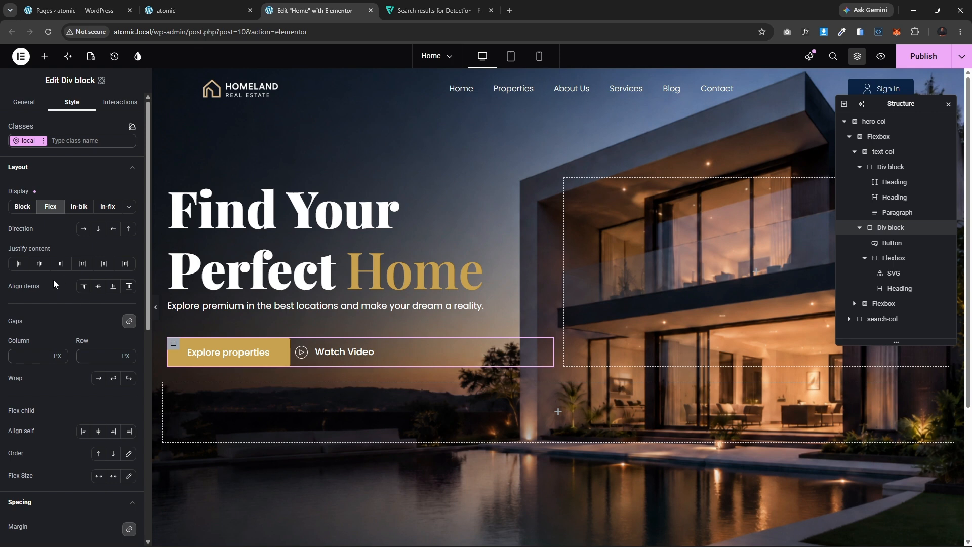
Step: Set that Div block's gap to 70 px, comparing the spacing against the live front-end page
click(35, 358)
text(50)
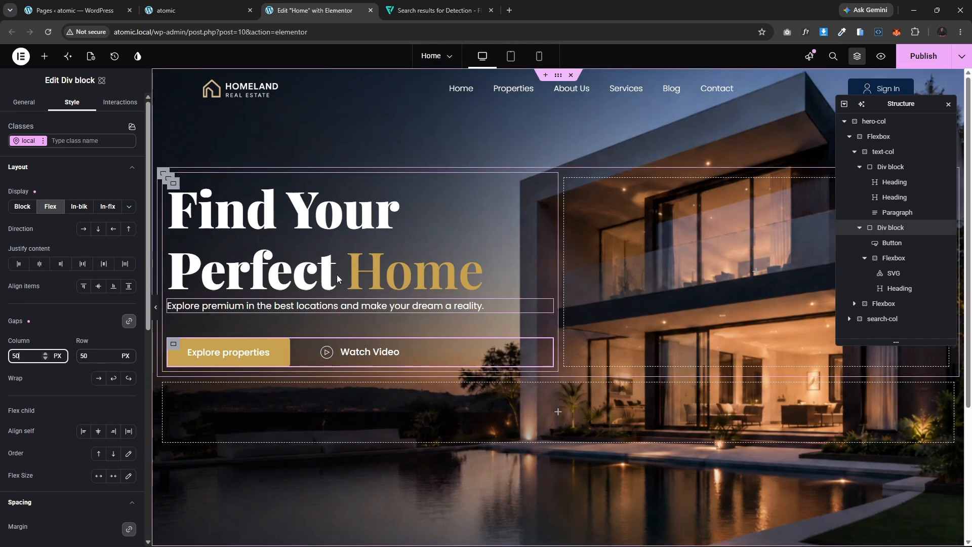
click(167, 10)
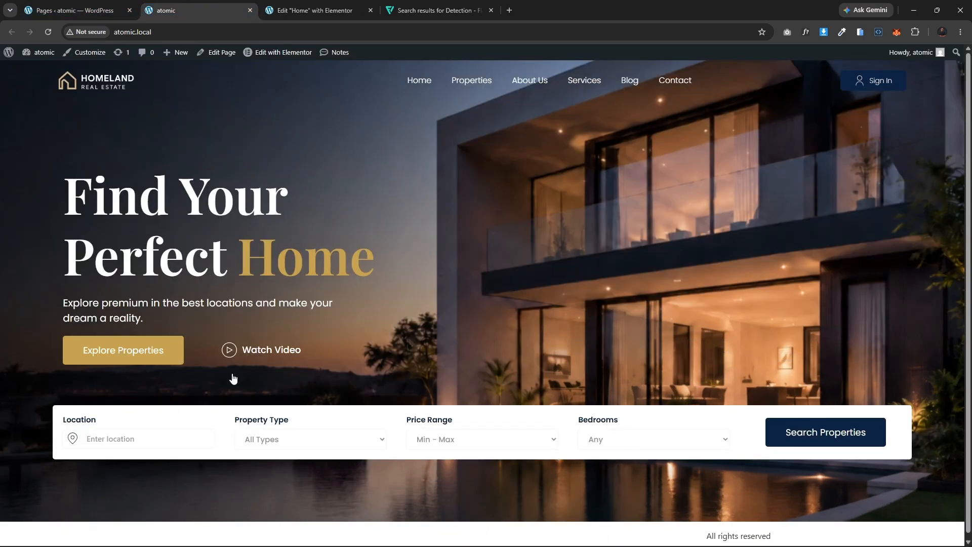
click(314, 10)
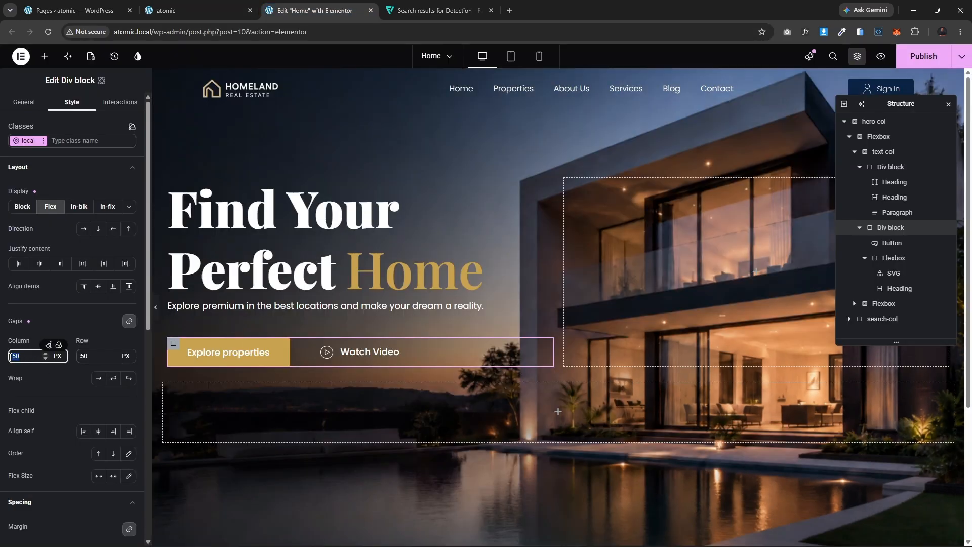
text(100)
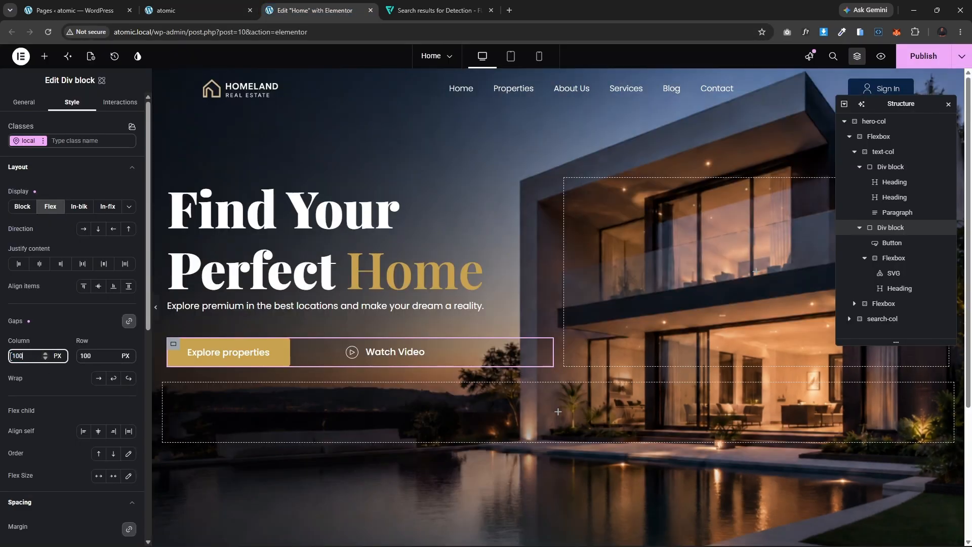
key(BackSpace)
key(BackSpace)
key(BackSpace)
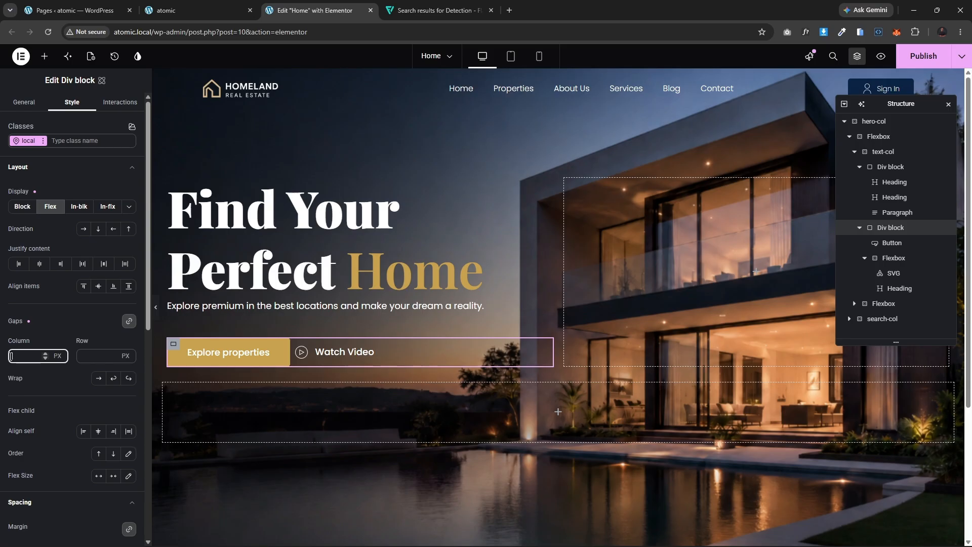
text(70)
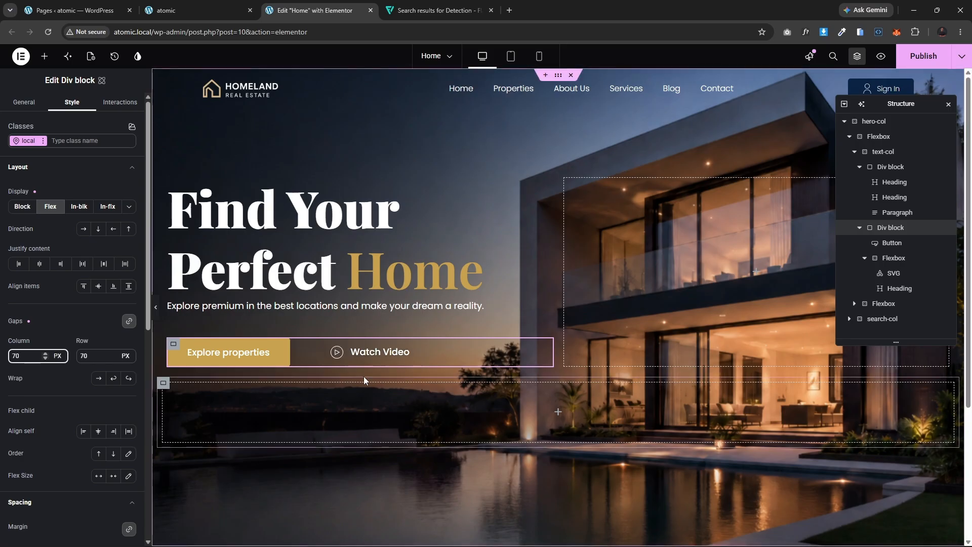
Step: Give the Watch Video flexbox a link to # and save the page
click(332, 346)
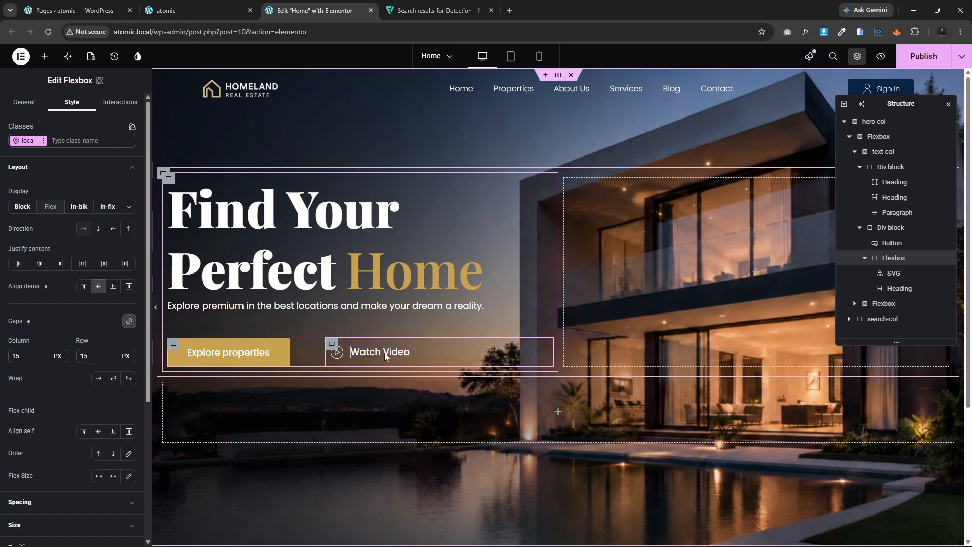
click(24, 102)
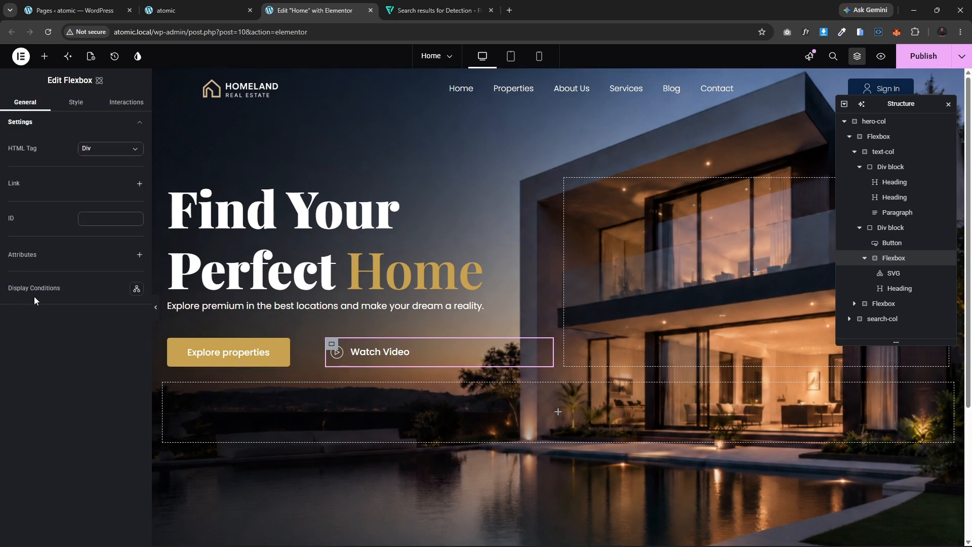
click(138, 186)
click(98, 205)
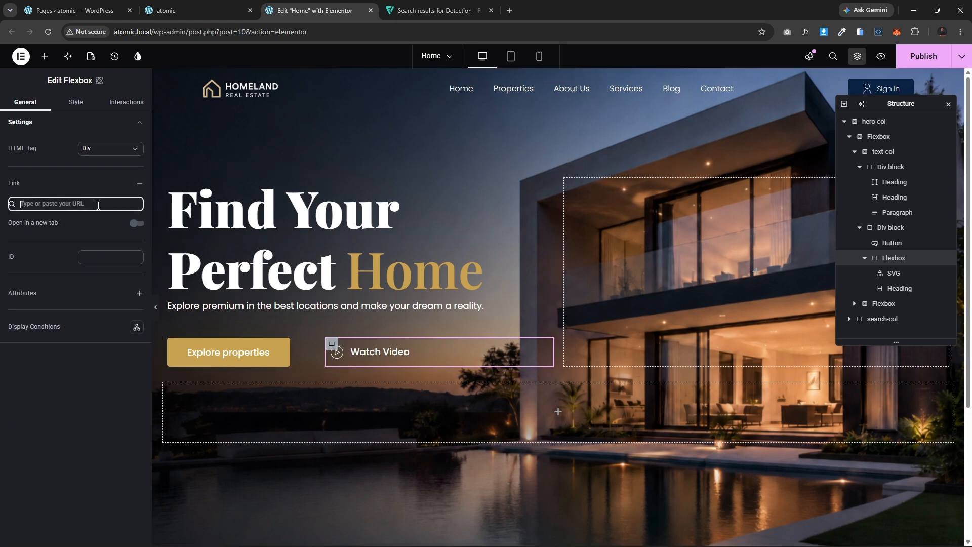
text(#)
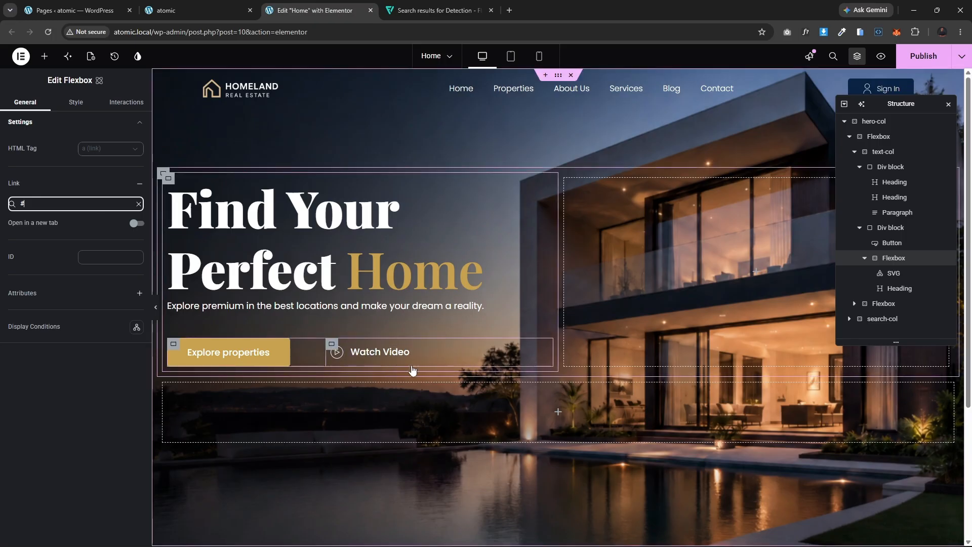
key(ctrl+s)
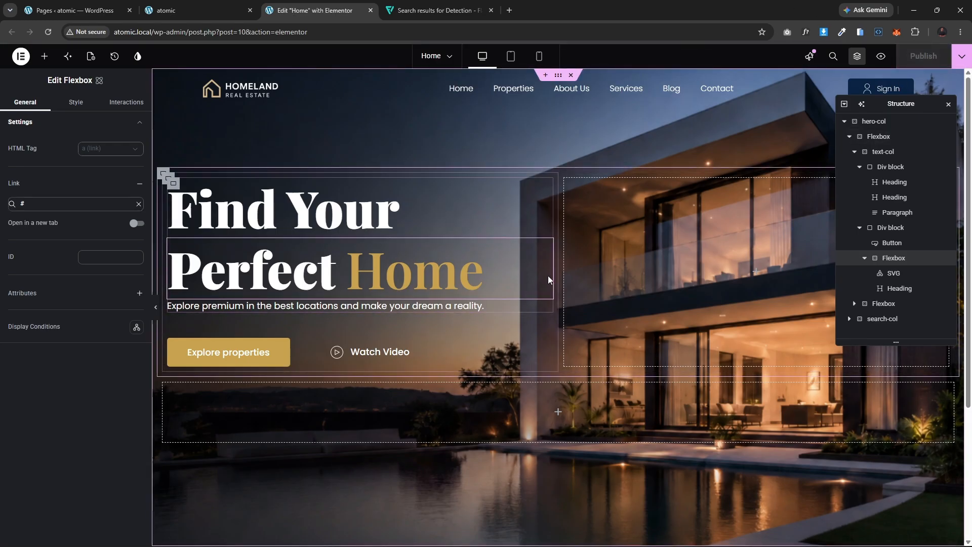
Step: Set the text-col flexbox's width to 40 %
click(172, 185)
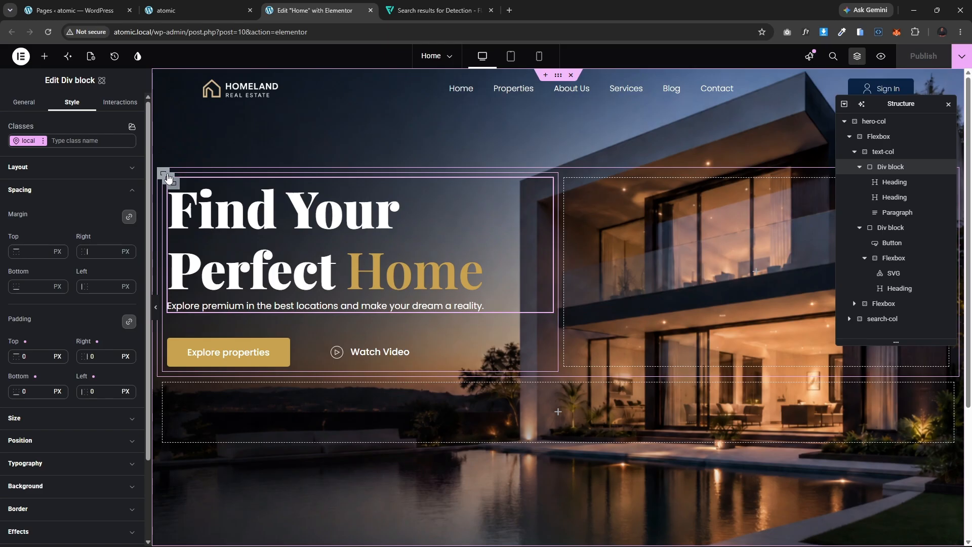
click(165, 174)
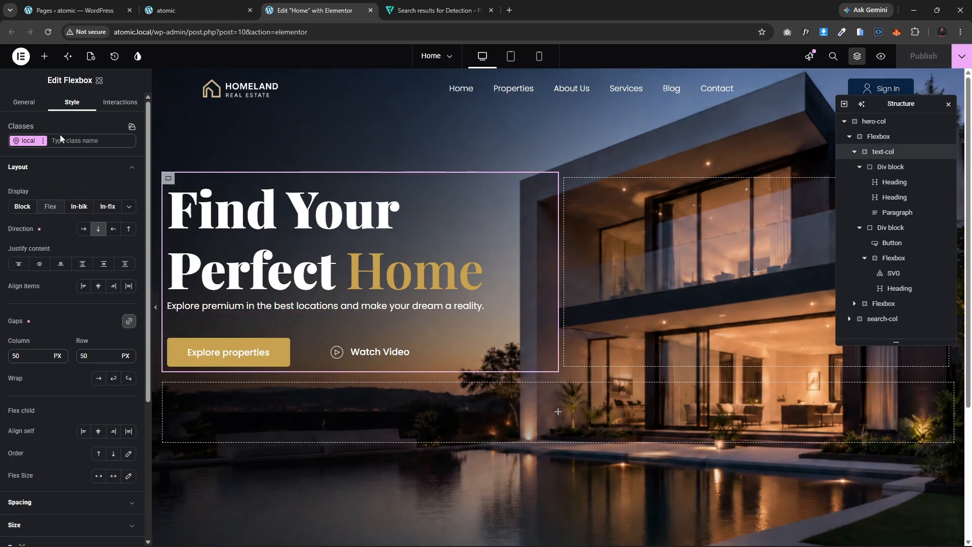
click(33, 167)
click(40, 213)
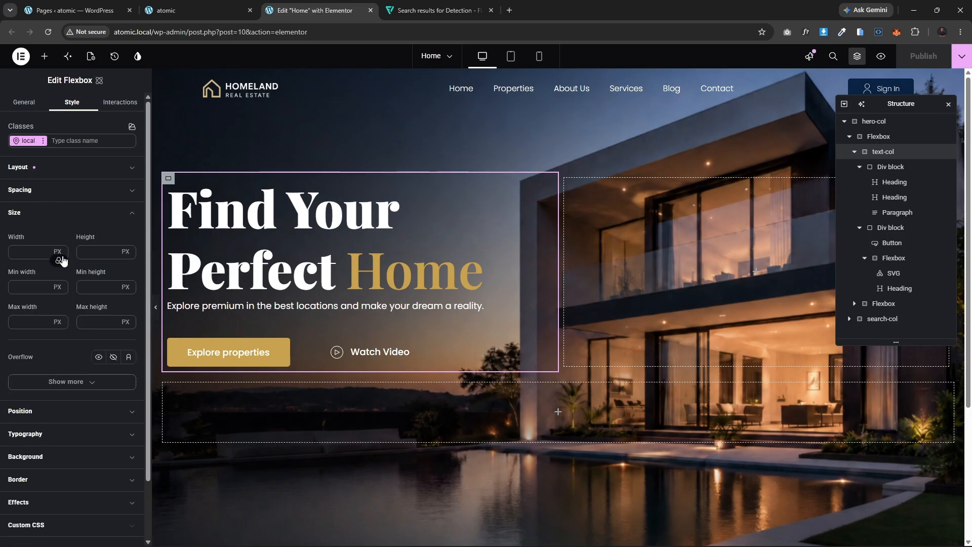
click(57, 252)
click(68, 288)
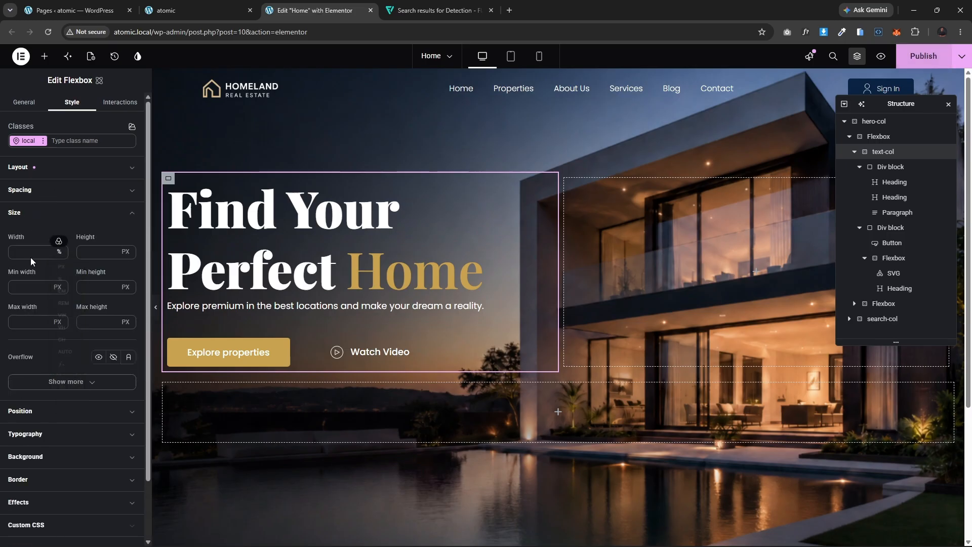
click(26, 251)
text(40)
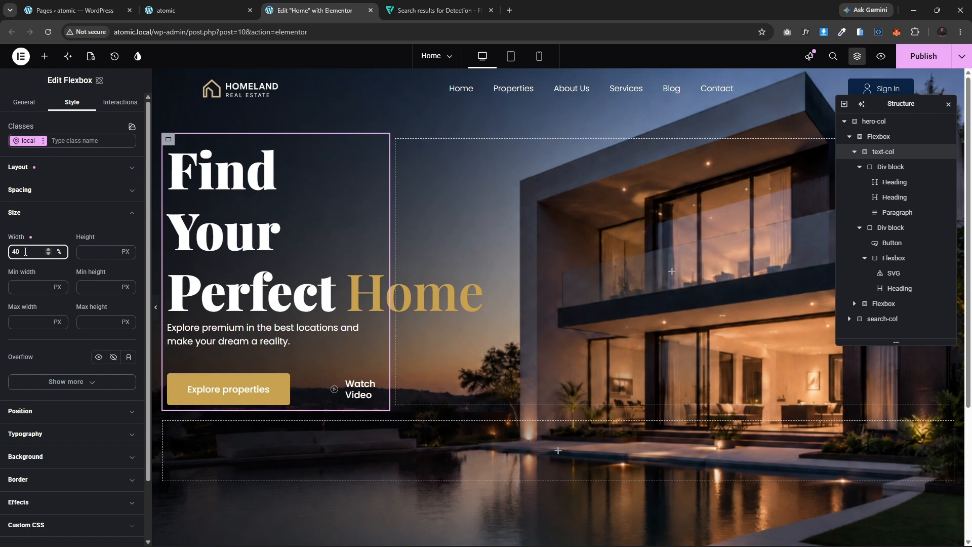
Step: Set the image column flexbox's width to 60 % and preview the hero with the panel hidden
click(402, 146)
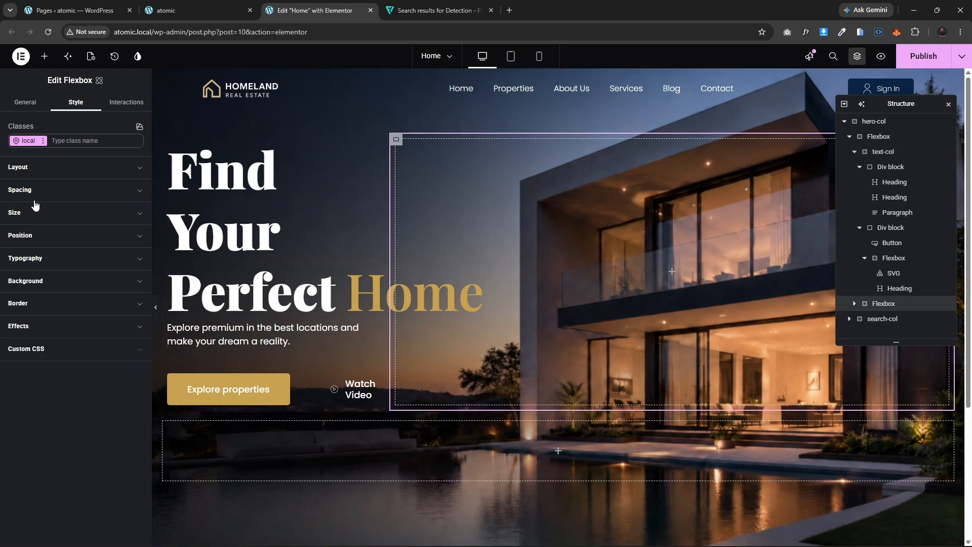
click(52, 212)
click(58, 252)
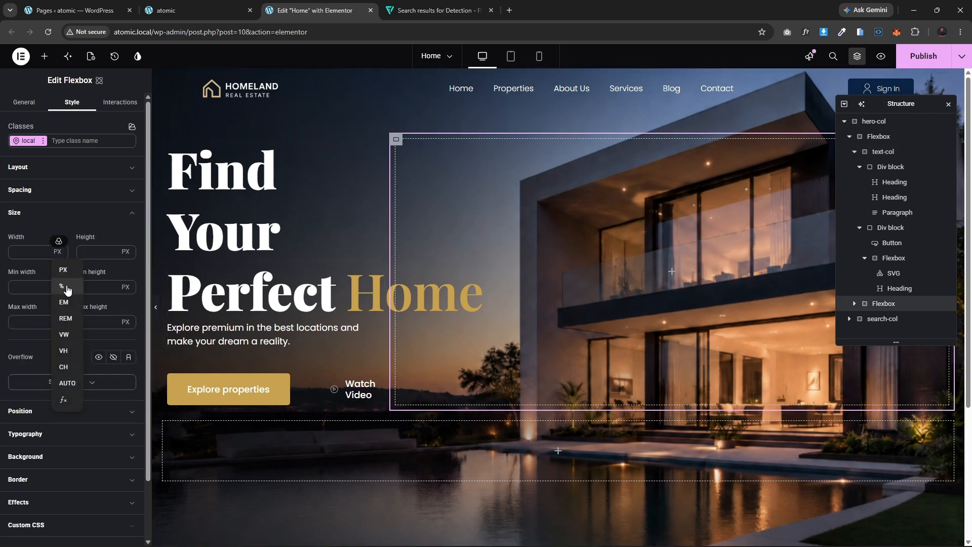
click(62, 286)
click(28, 248)
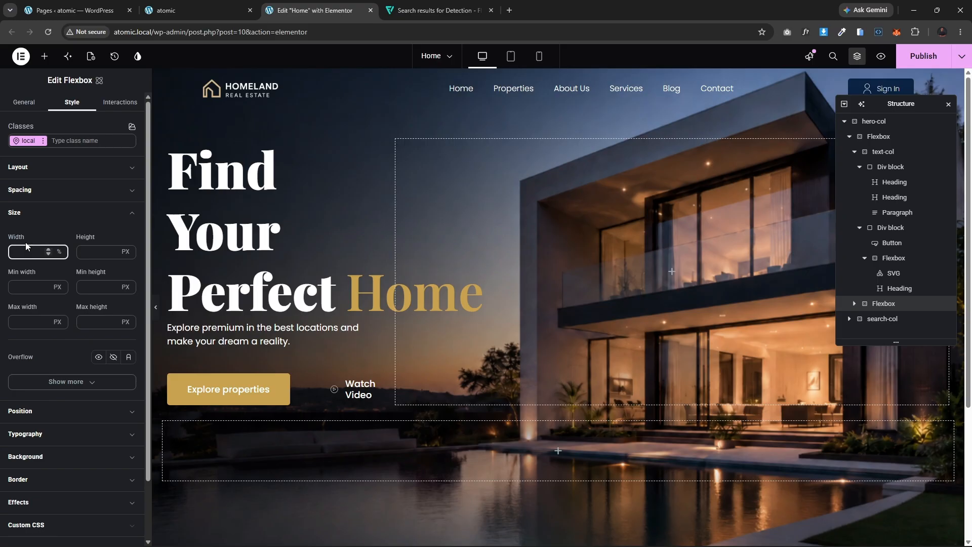
text(60)
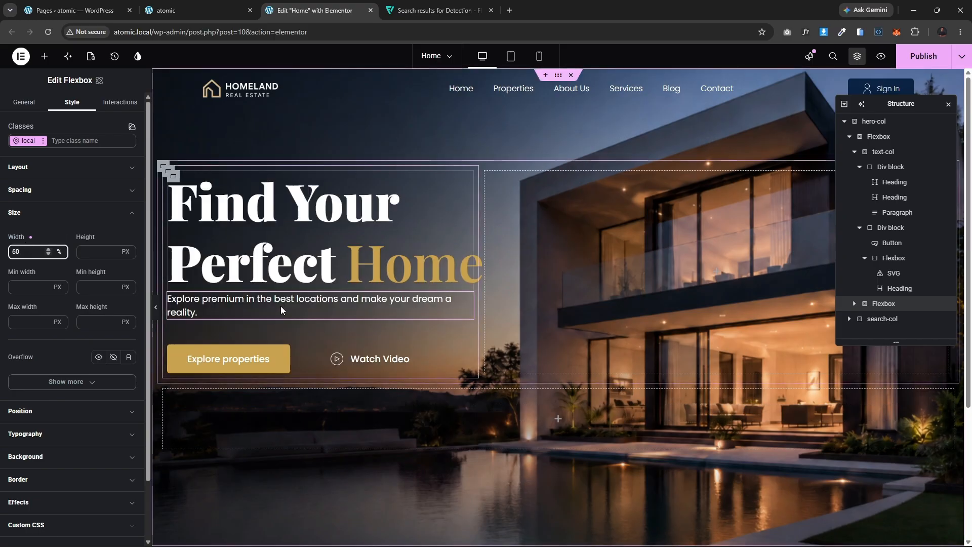
click(156, 307)
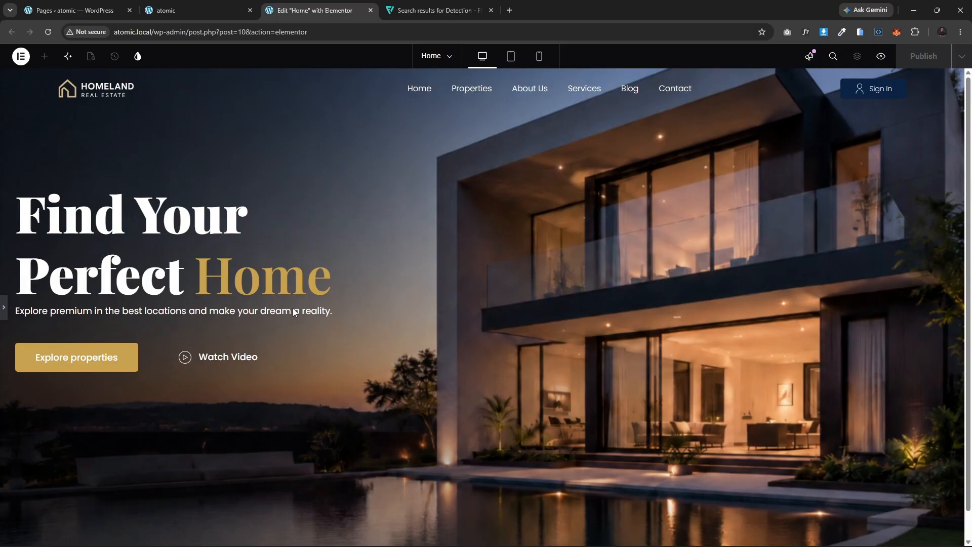
click(3, 308)
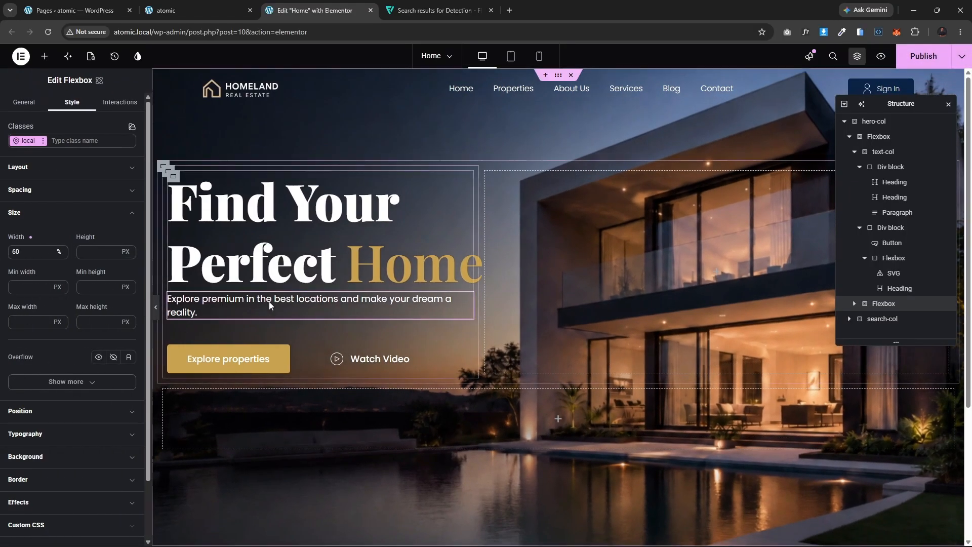
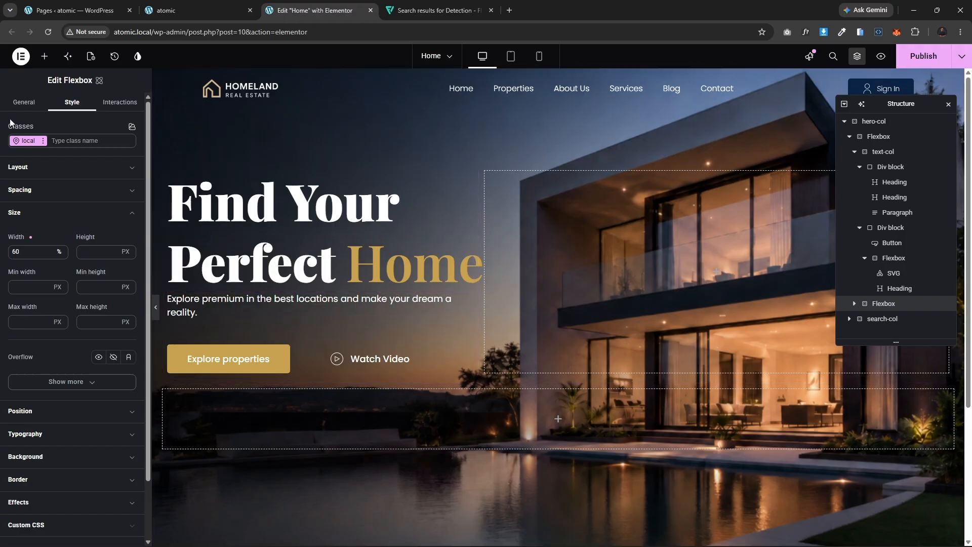
click(44, 57)
scroll(91, 356, down, 5)
scroll(89, 363, down, 10)
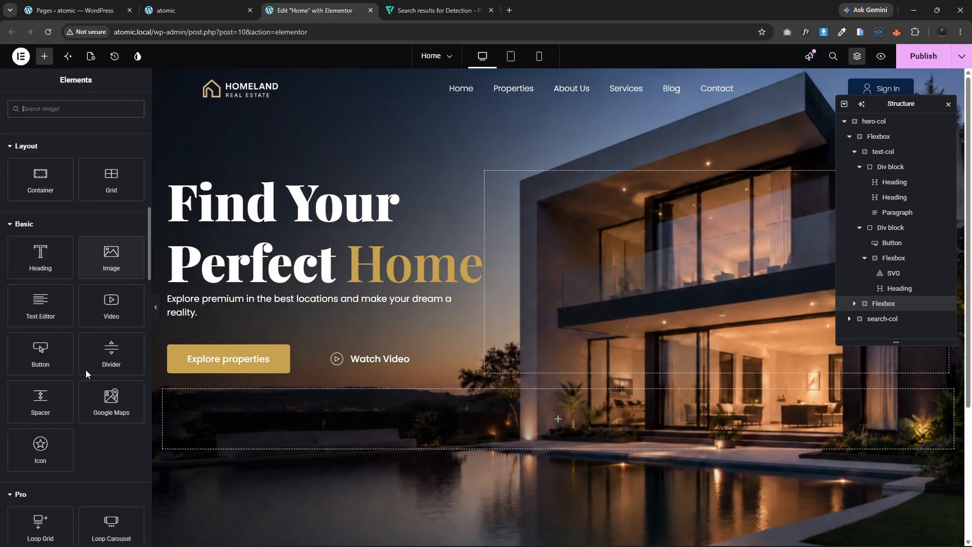
scroll(68, 329, up, 4)
scroll(76, 400, up, 8)
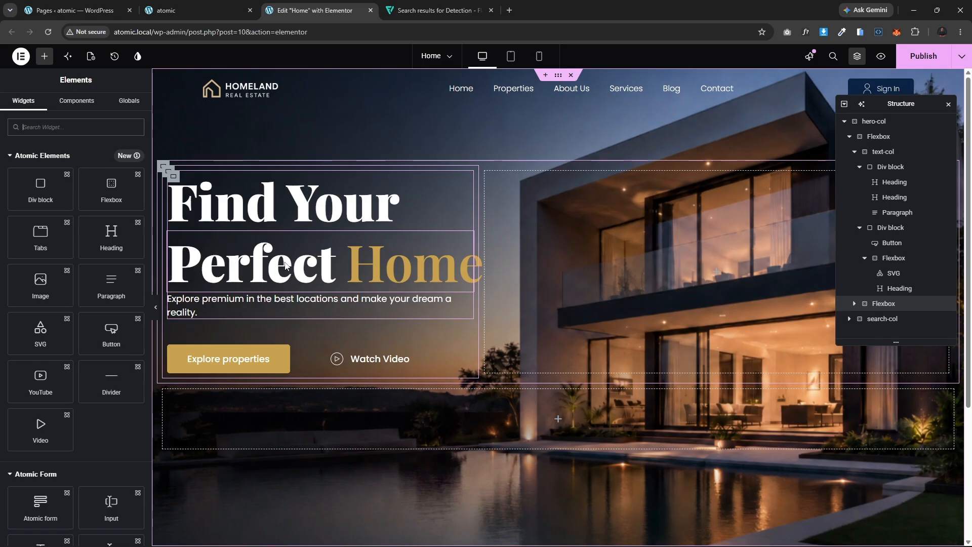
Step: Inspect the live front-end hero heading's font with the WhatFont extension
click(180, 6)
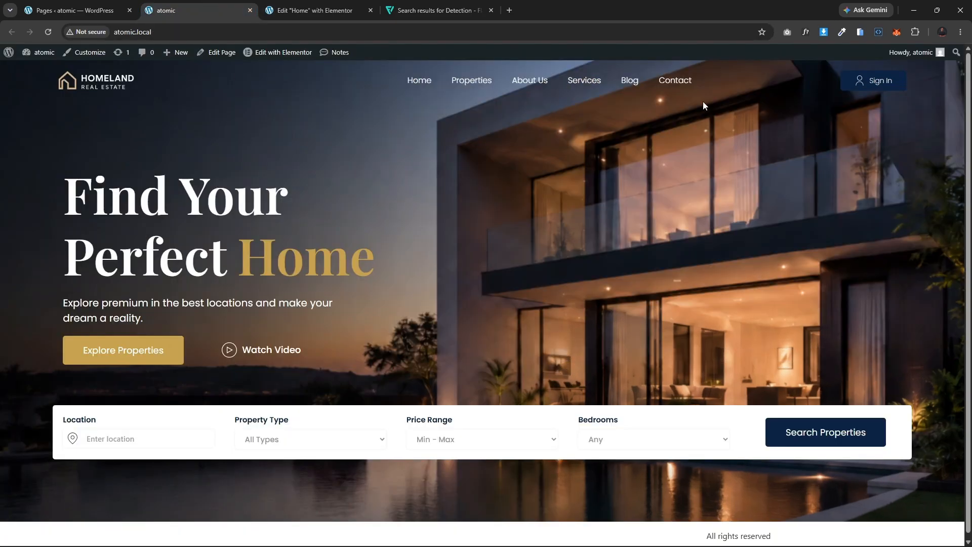
click(807, 32)
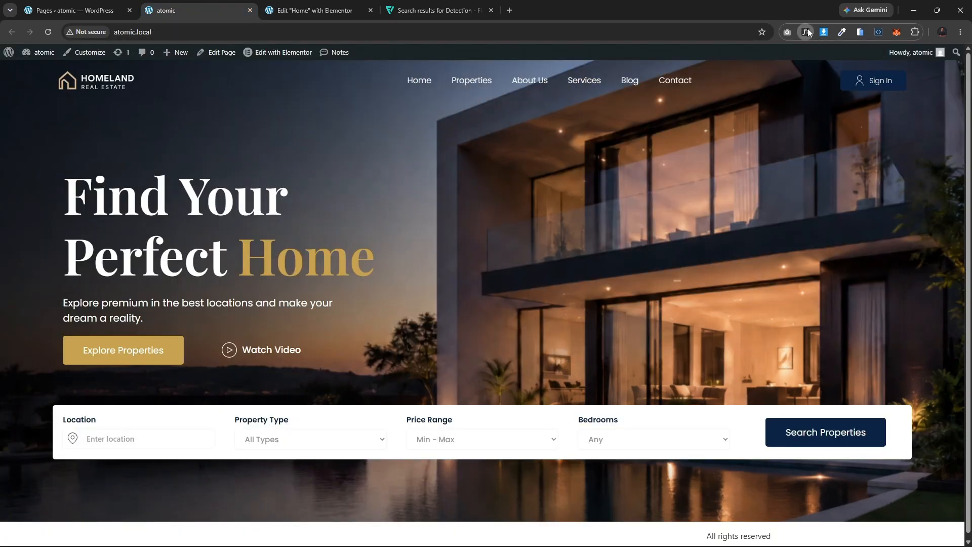
click(300, 265)
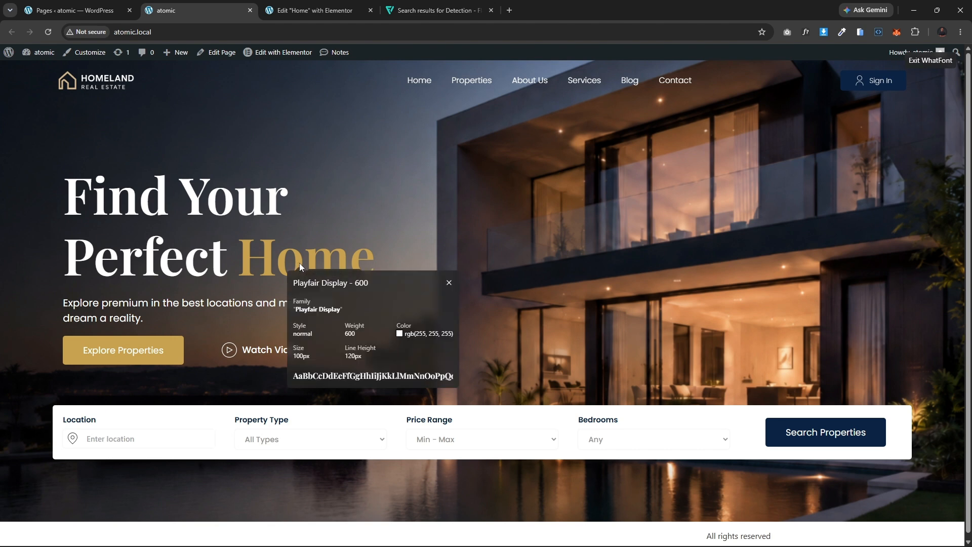
click(192, 263)
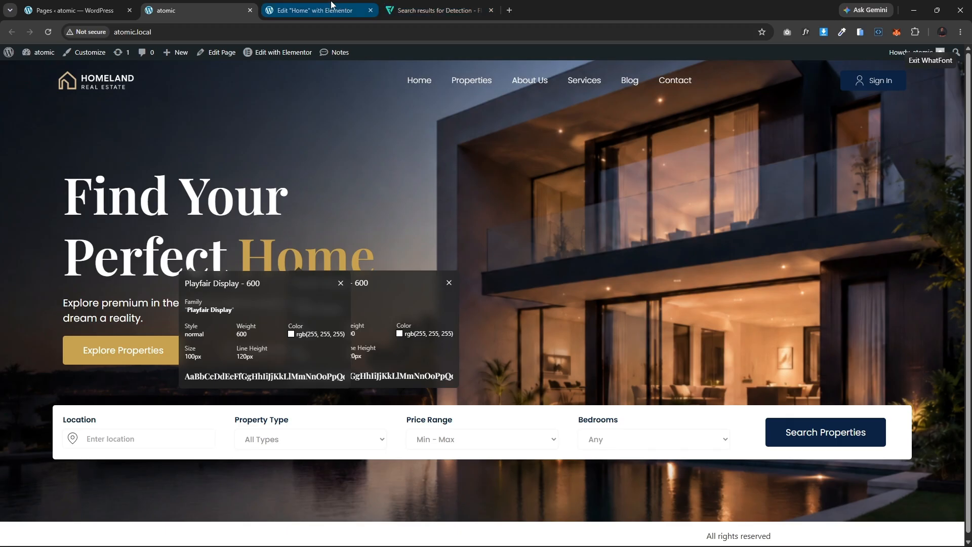
click(315, 11)
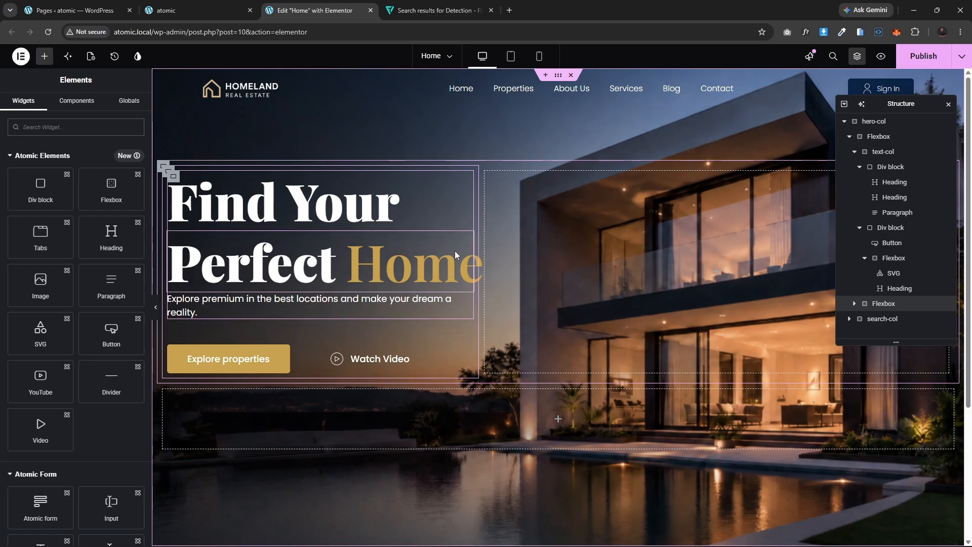
Step: Apply the col-width class to the Flexbox holding text-col and the image column
click(154, 309)
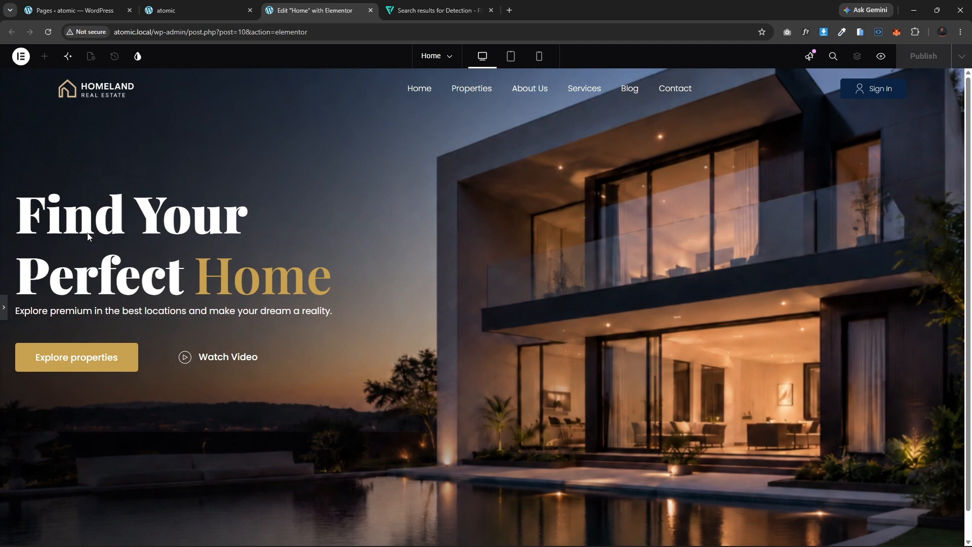
click(7, 307)
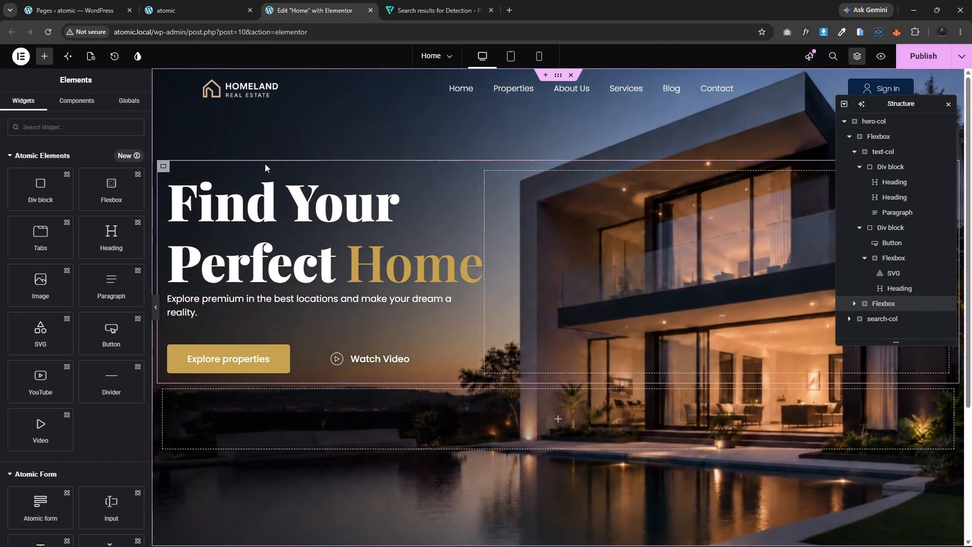
click(163, 166)
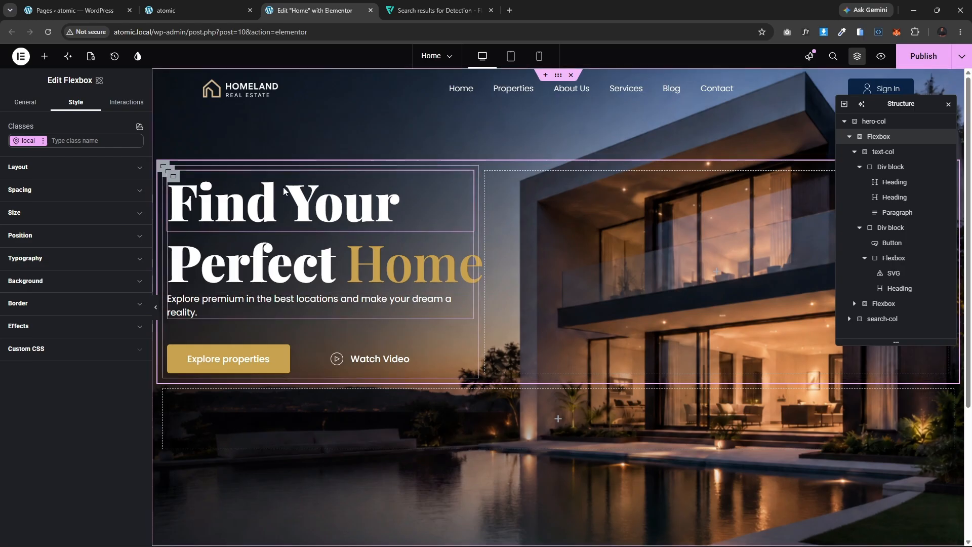
click(83, 141)
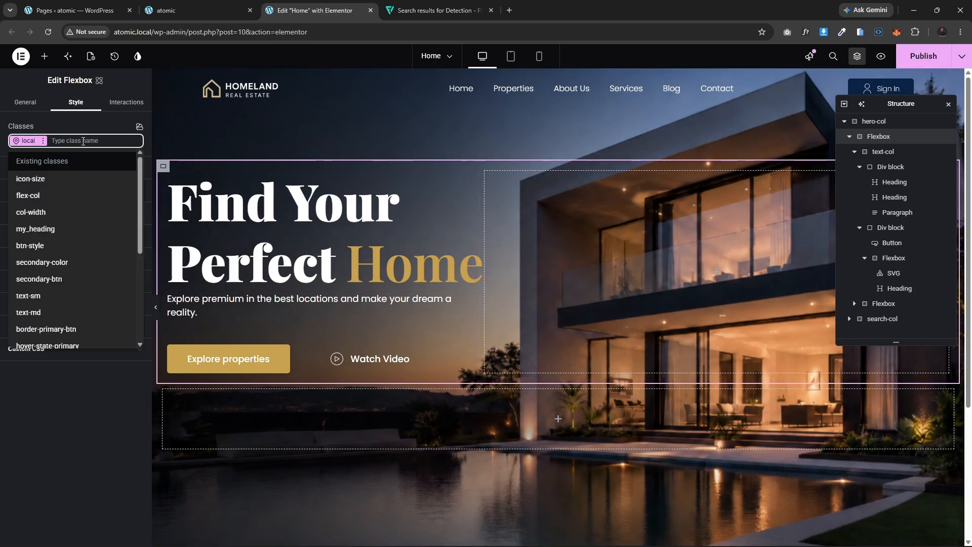
click(42, 216)
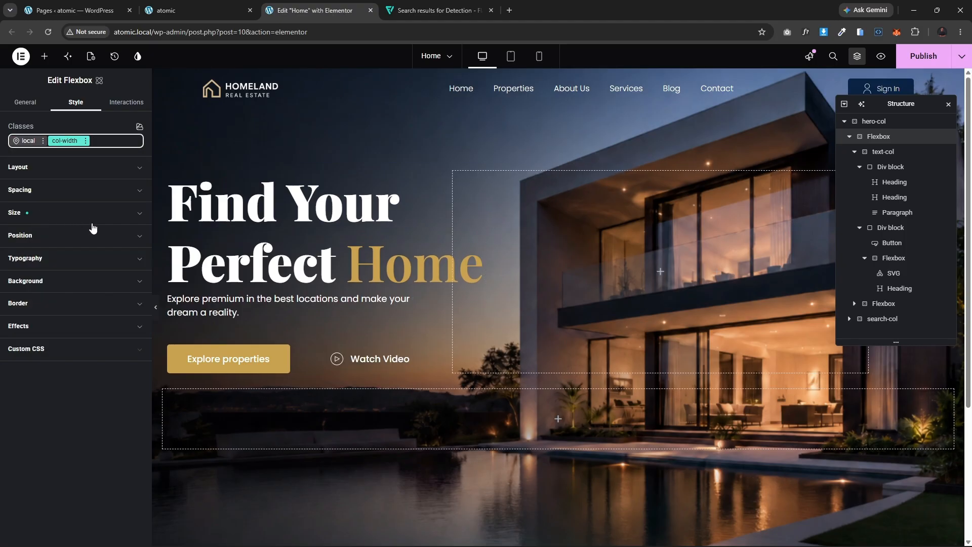
click(52, 213)
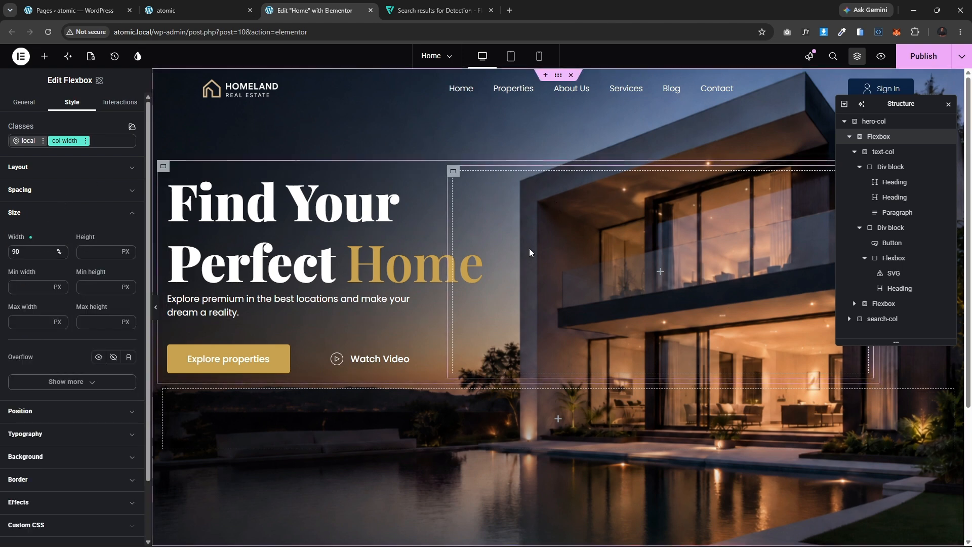
Step: Center-align the items of hero-col and preview the hero with the panel hidden
click(861, 122)
click(98, 286)
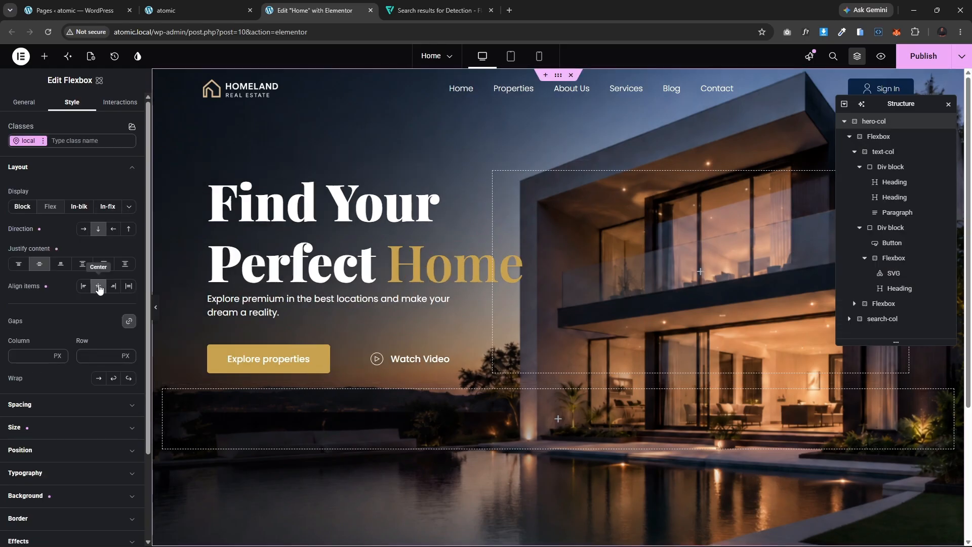
click(157, 310)
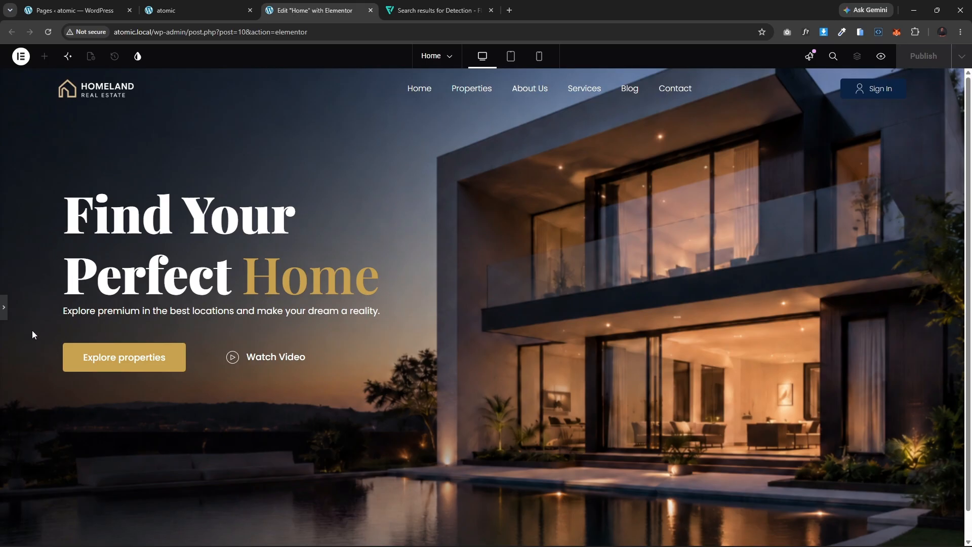
click(4, 308)
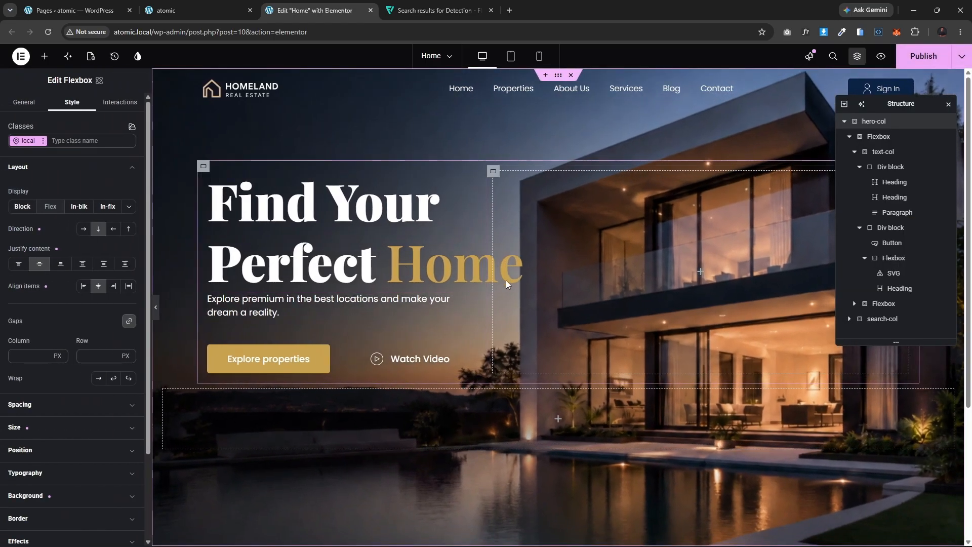
Step: Apply the col-width class to the search-col flexbox
click(170, 388)
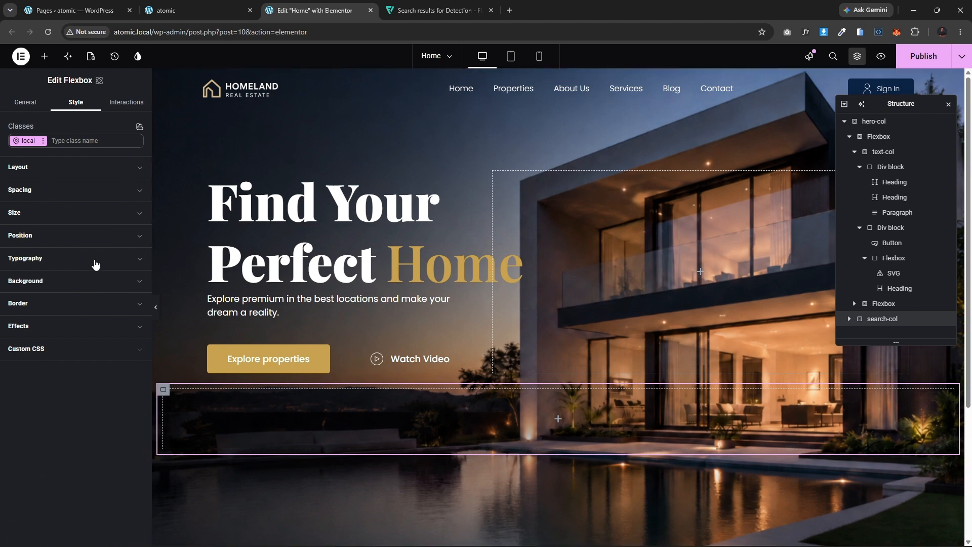
click(73, 141)
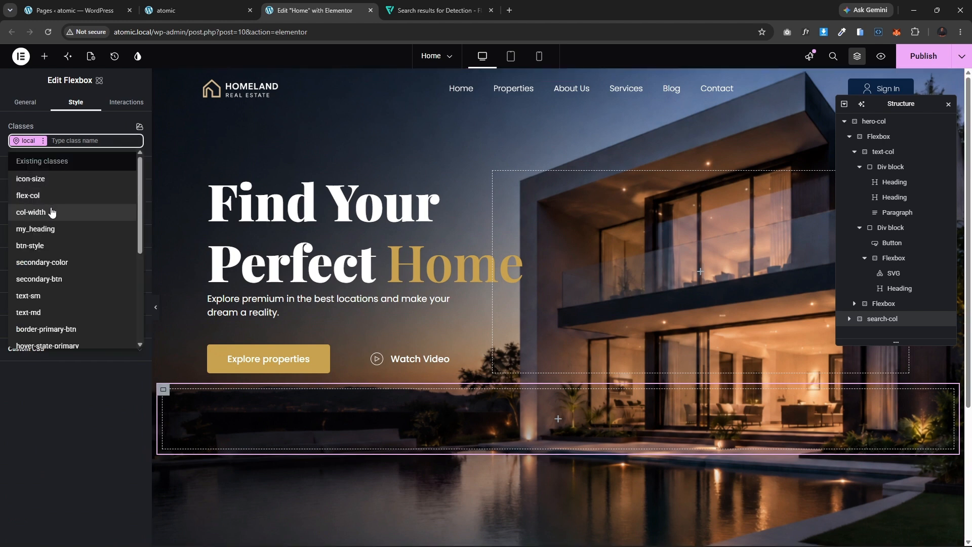
click(53, 212)
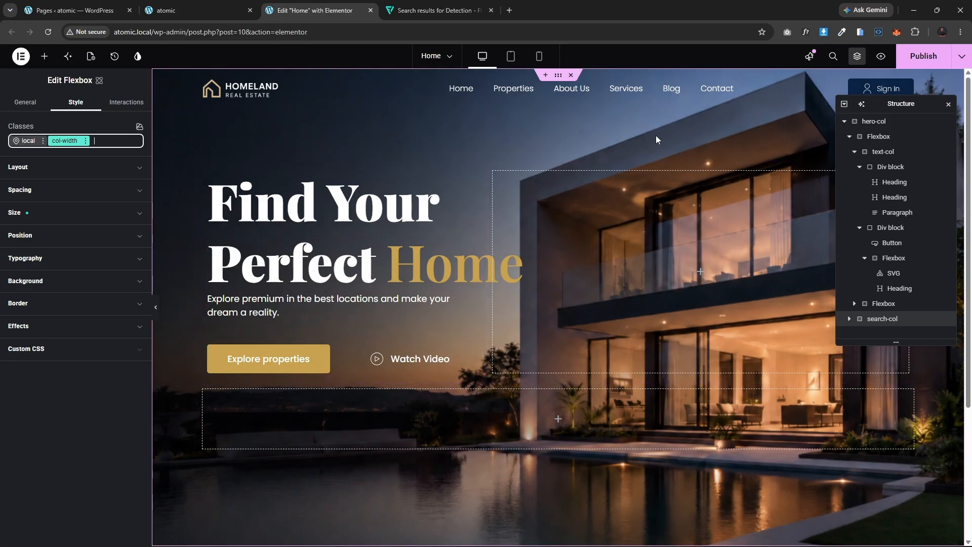
Step: Set hero-col's column and row gaps to 60 px and save the page
click(874, 121)
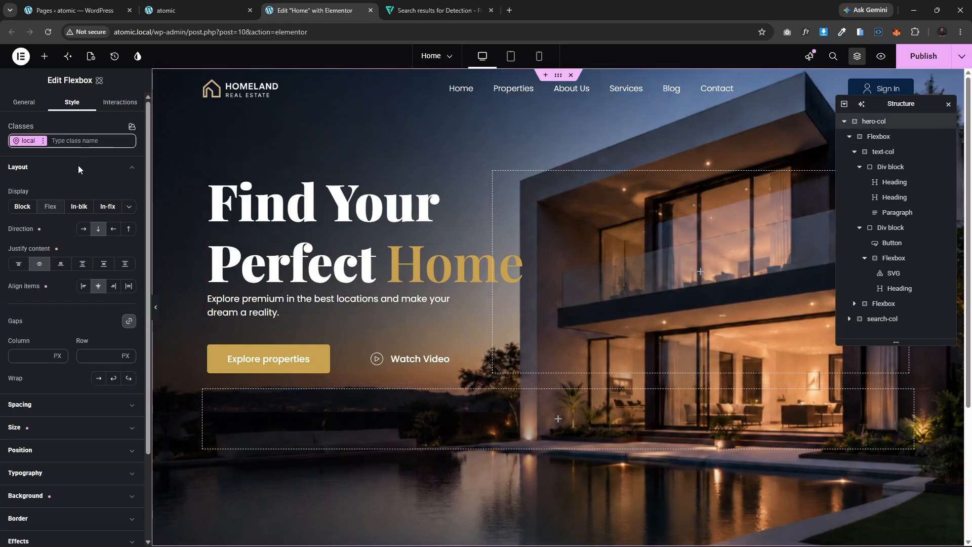
click(37, 356)
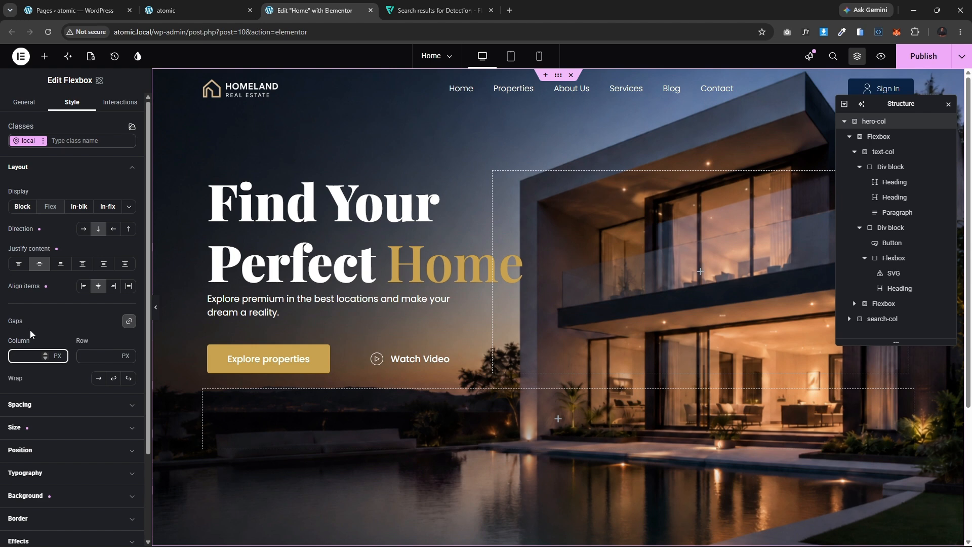
text(40)
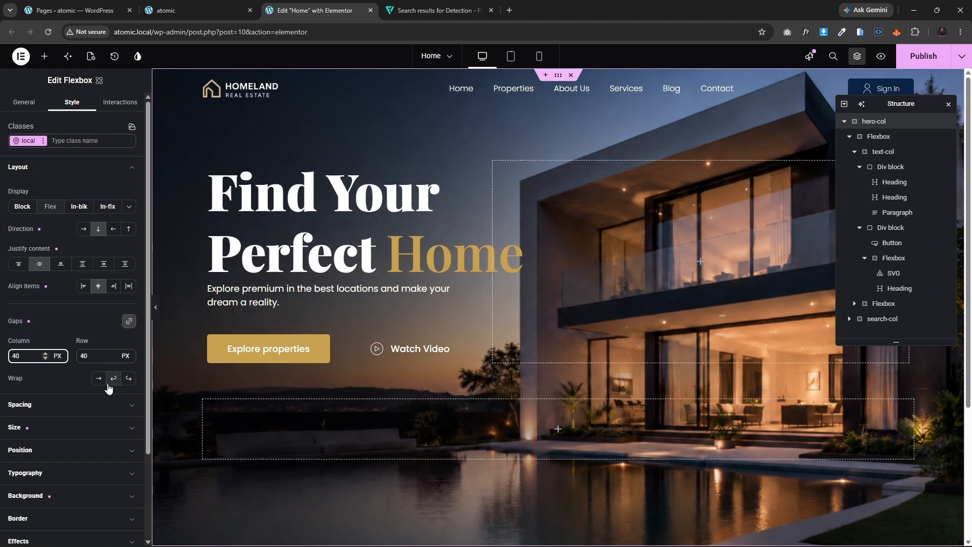
text(60)
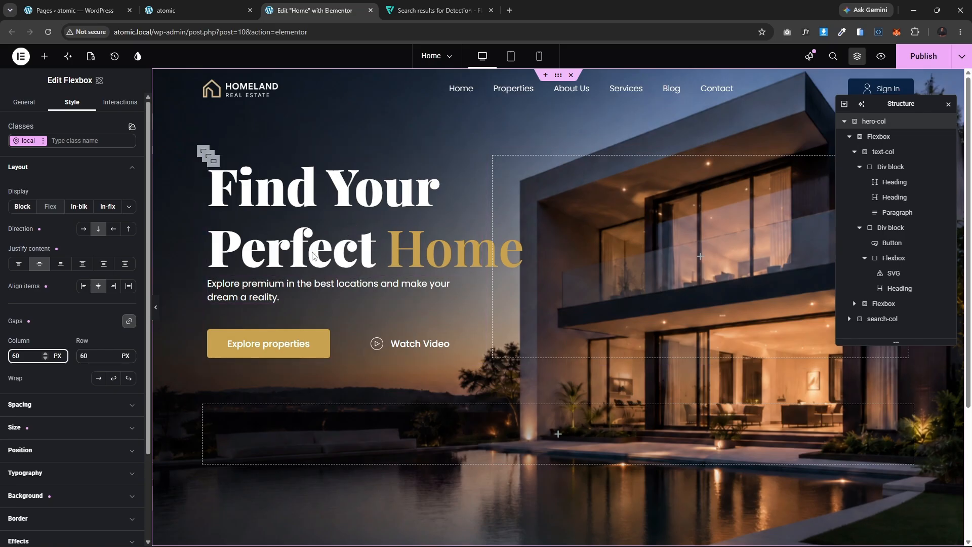
click(924, 56)
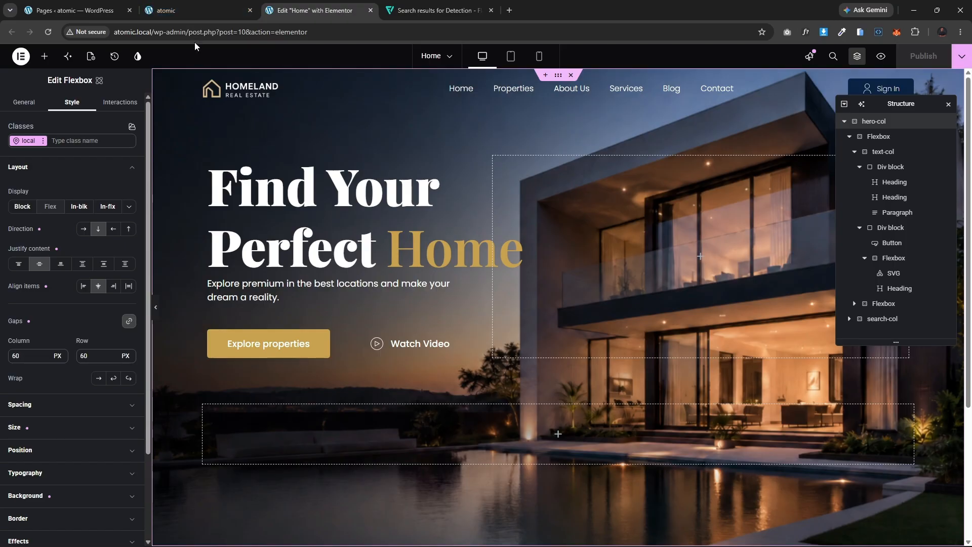
Step: Compare the hero spacing against the live front-end page and exit WhatFont
click(170, 5)
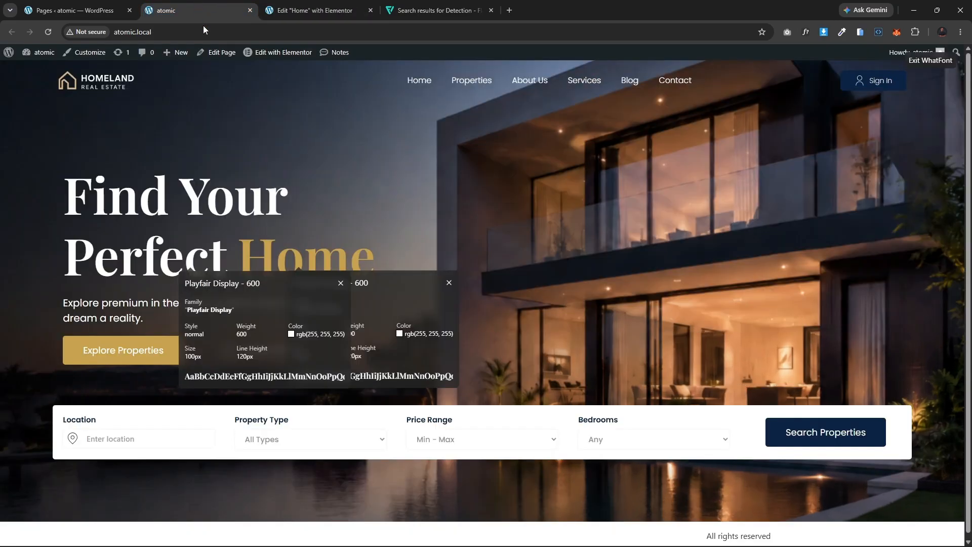
click(930, 61)
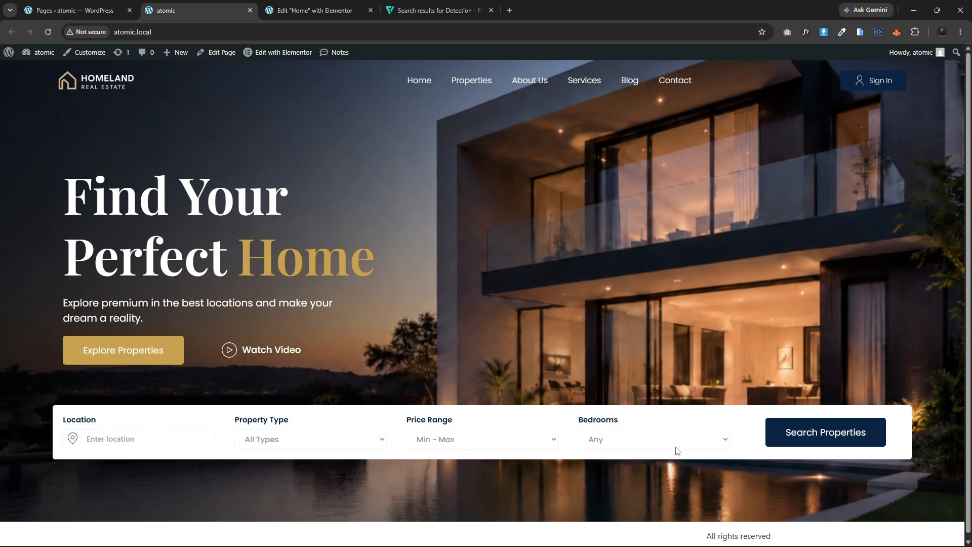
click(309, 11)
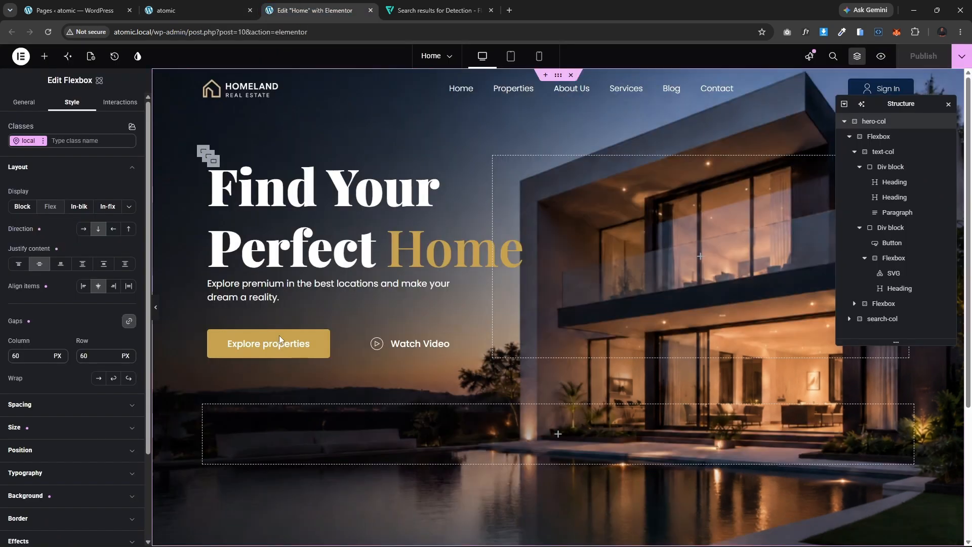
Step: Add a Div block inside search-col and duplicate it to make five Div blocks
click(204, 405)
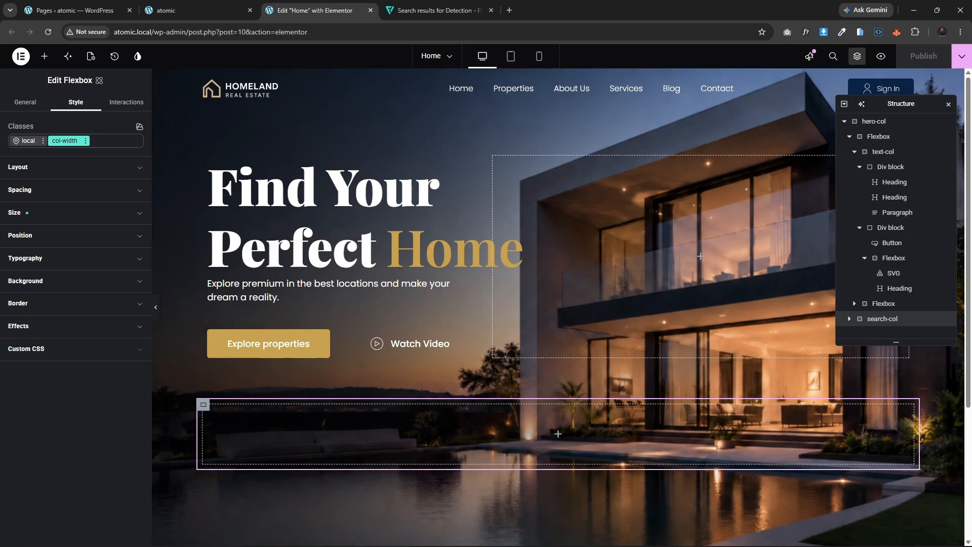
click(44, 56)
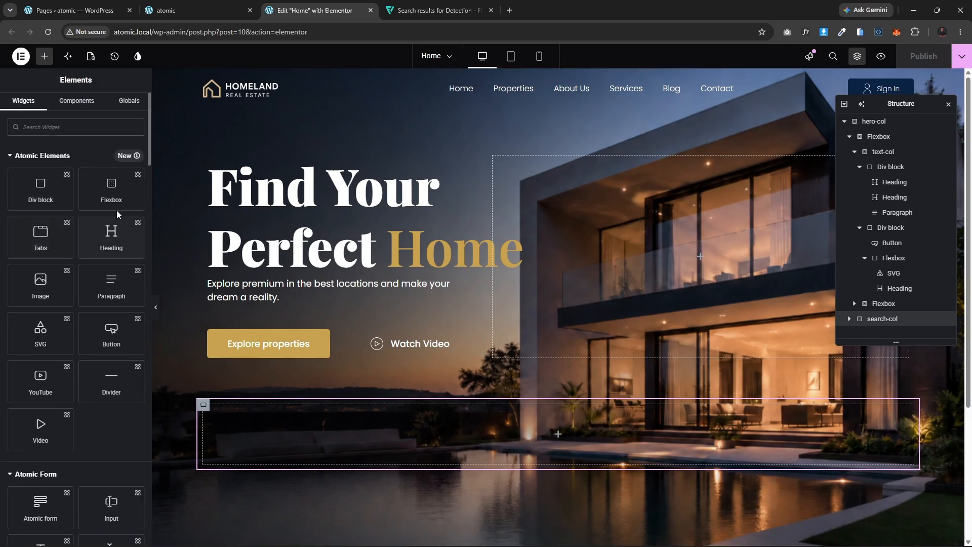
click(41, 190)
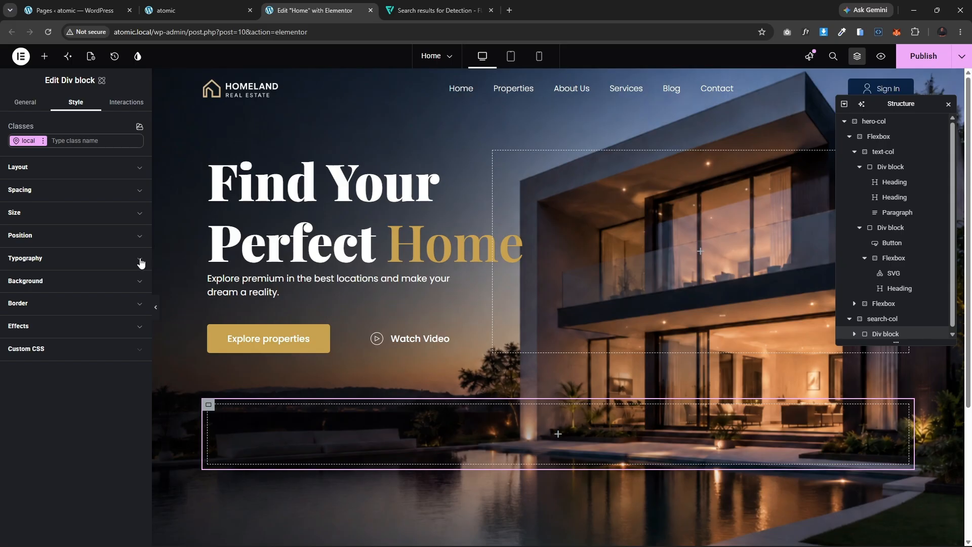
key(ctrl+d)
key(ctrl+d)
key(ctrl+d)
key(ctrl+d)
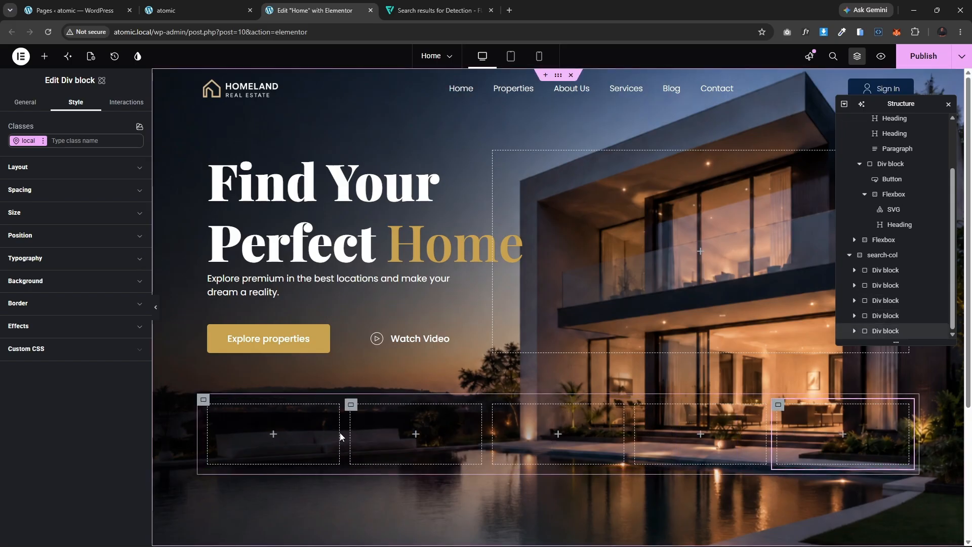
click(203, 400)
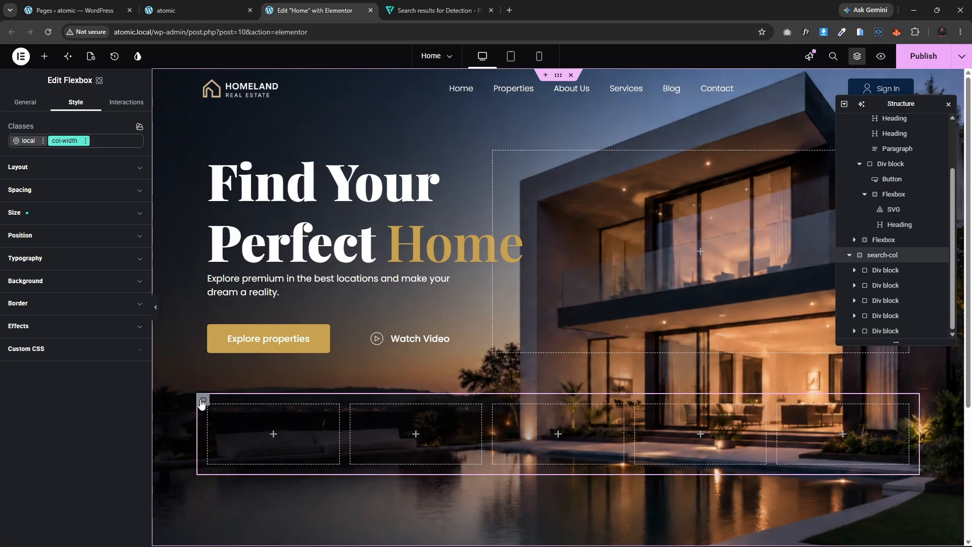
click(48, 282)
click(87, 330)
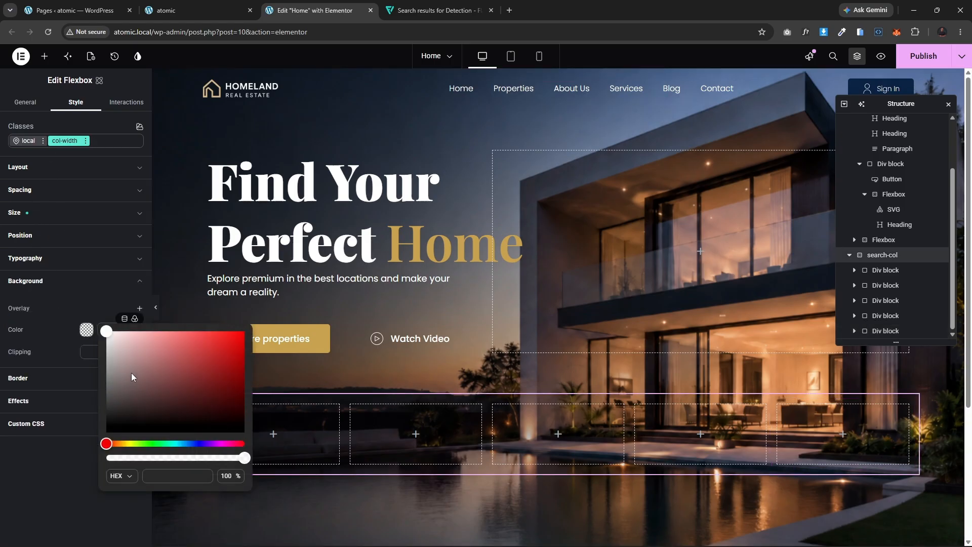
drag(130, 375, 73, 306)
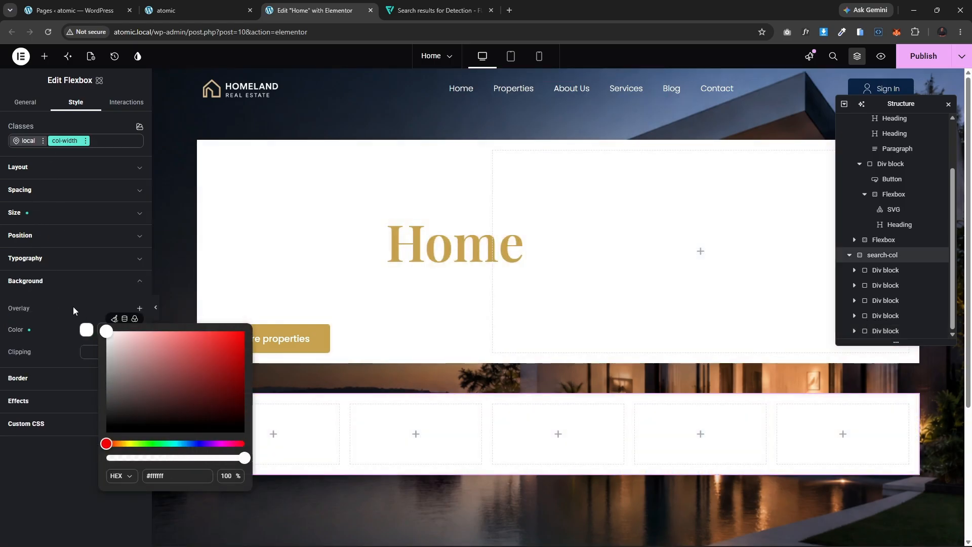
click(112, 318)
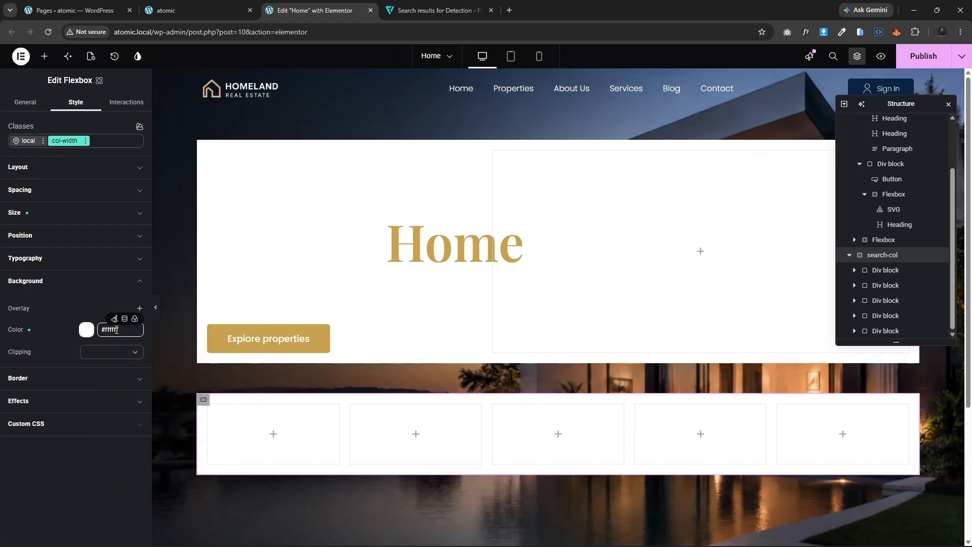
click(114, 319)
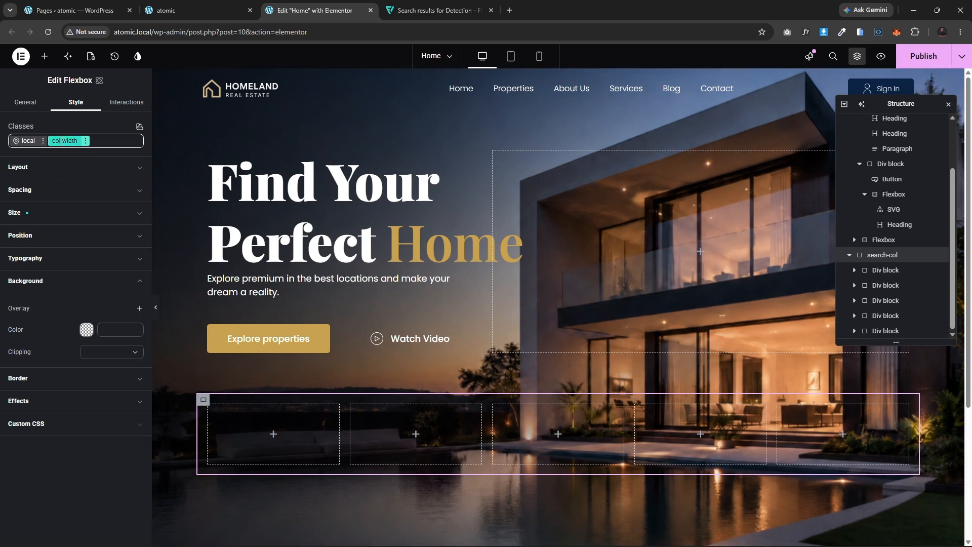
Step: Set the search-col flexbox's background colour to white (#ffffff)
click(26, 141)
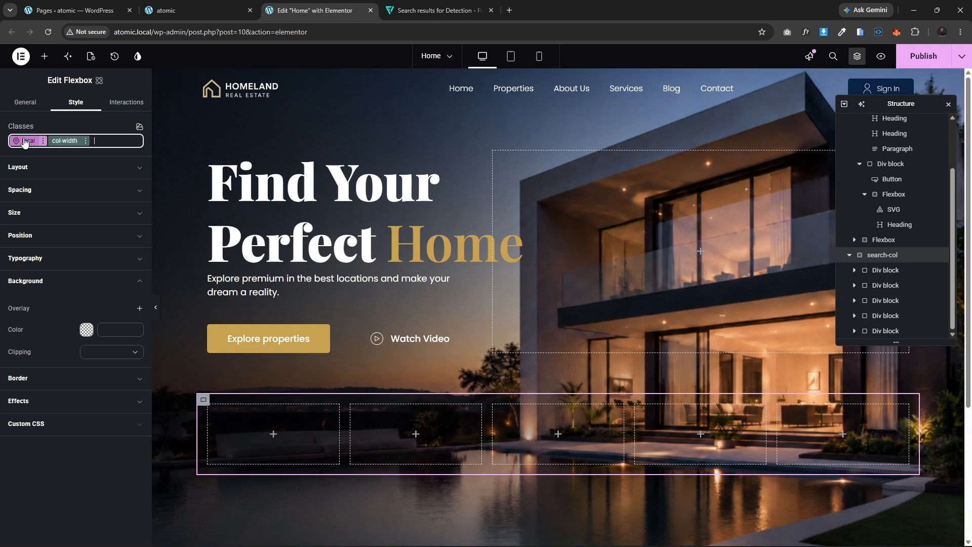
click(86, 330)
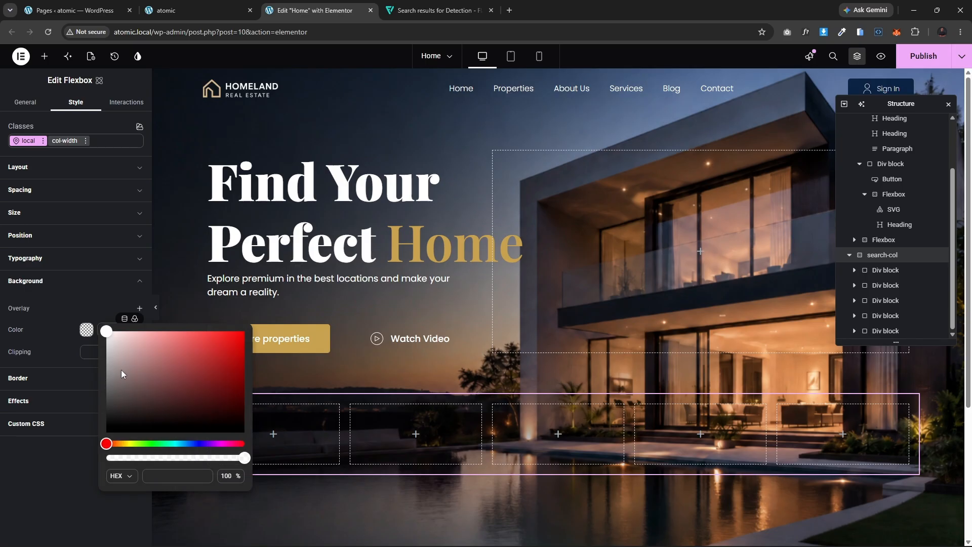
drag(121, 370, 65, 305)
click(28, 487)
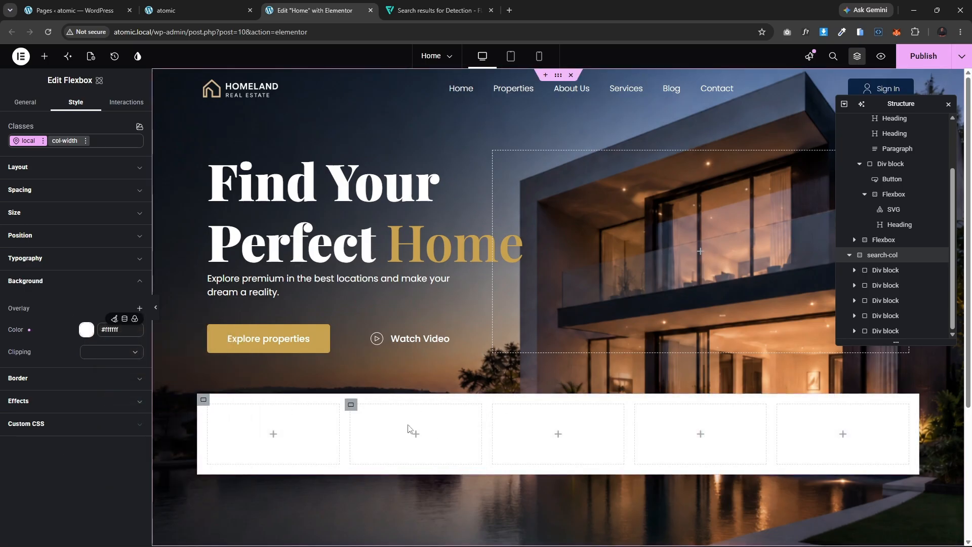
Step: Examine the search bar and its Location field on the live front-end page
click(167, 10)
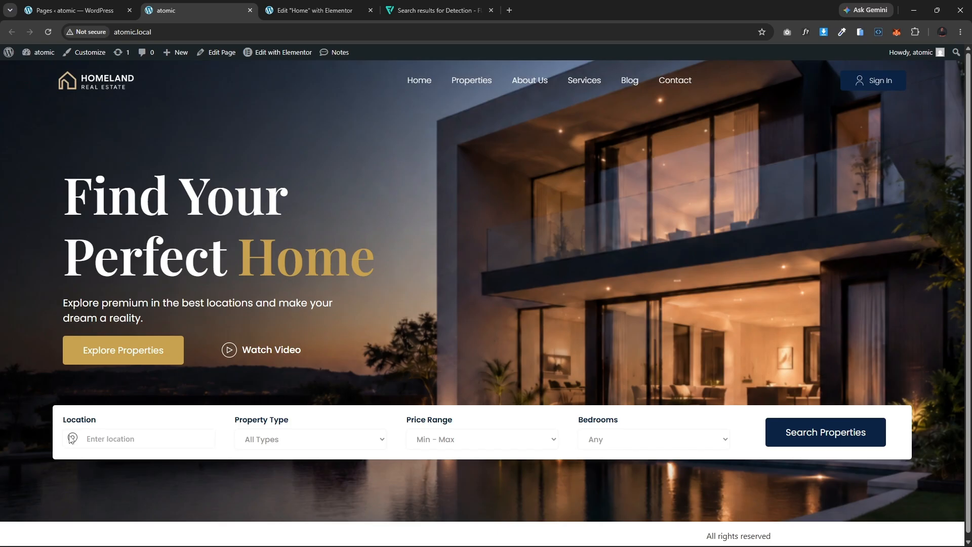
click(120, 440)
text(gggggggg)
click(314, 10)
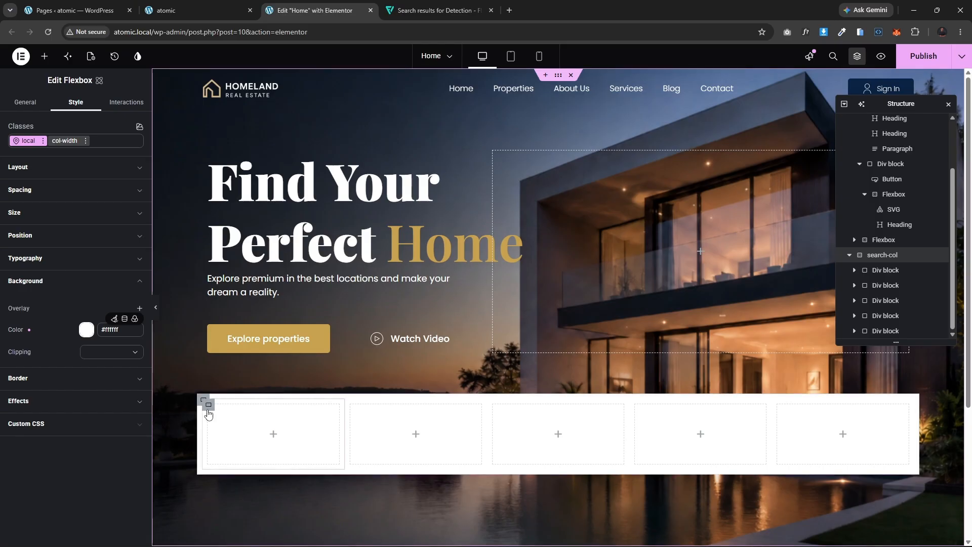
Step: Add a Heading widget to the first Div block in search-col and set its title to Location
click(208, 404)
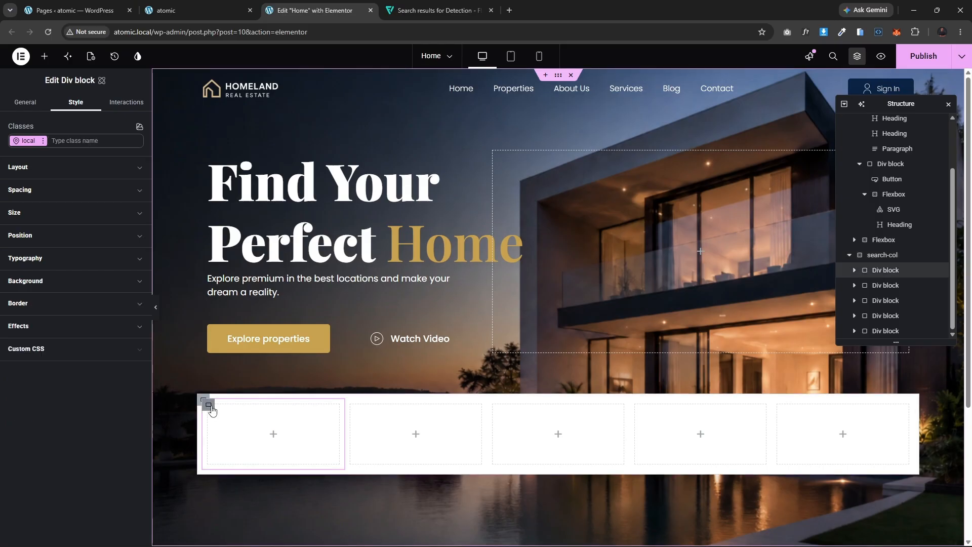
click(46, 55)
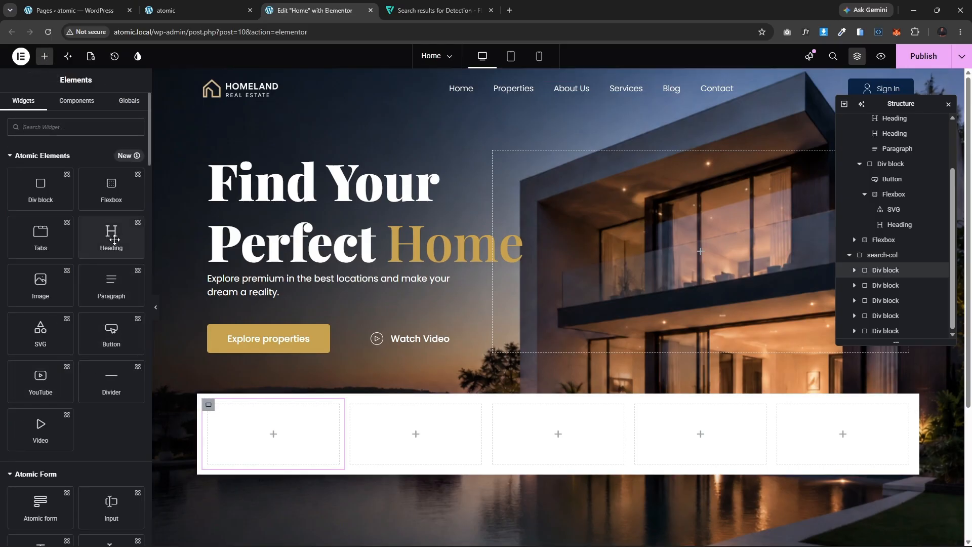
drag(114, 240, 282, 425)
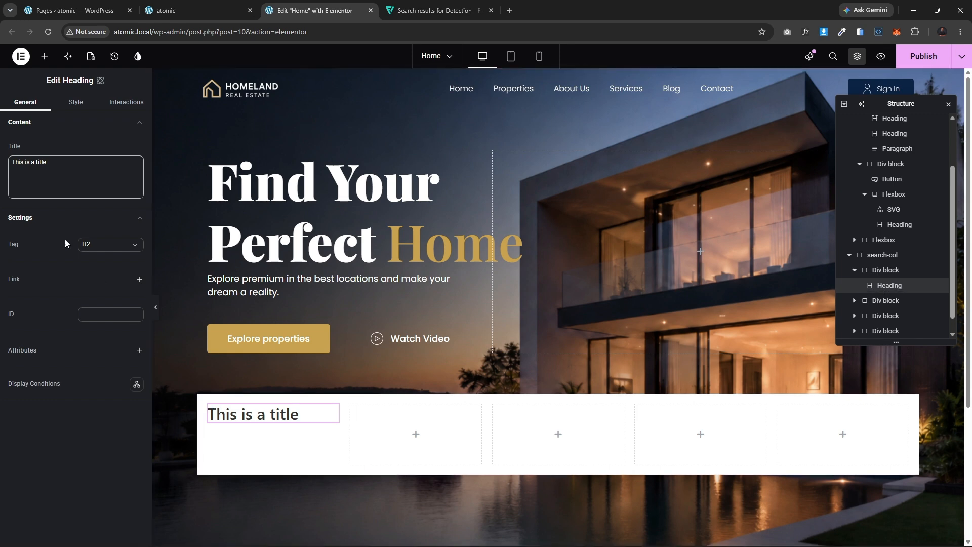
click(74, 158)
key(ctrl+a)
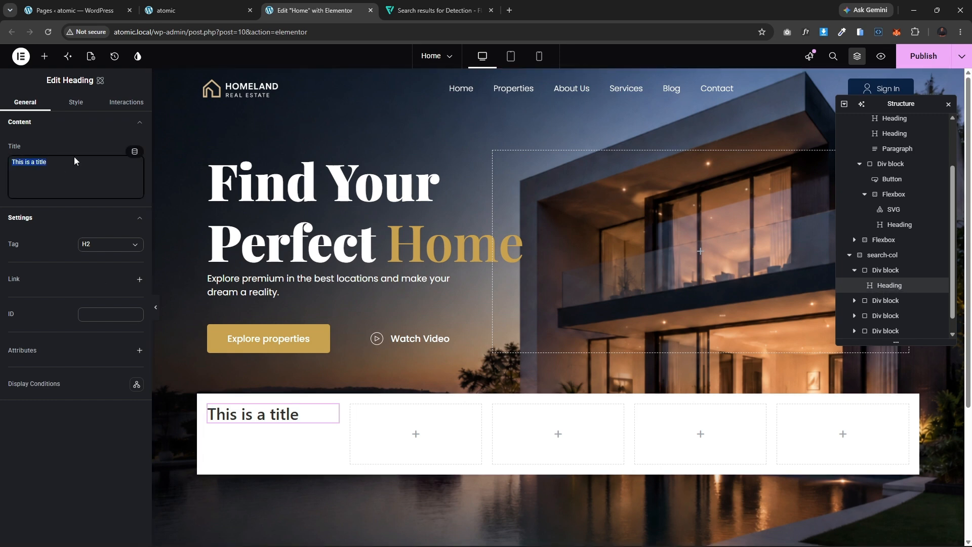
text(Location)
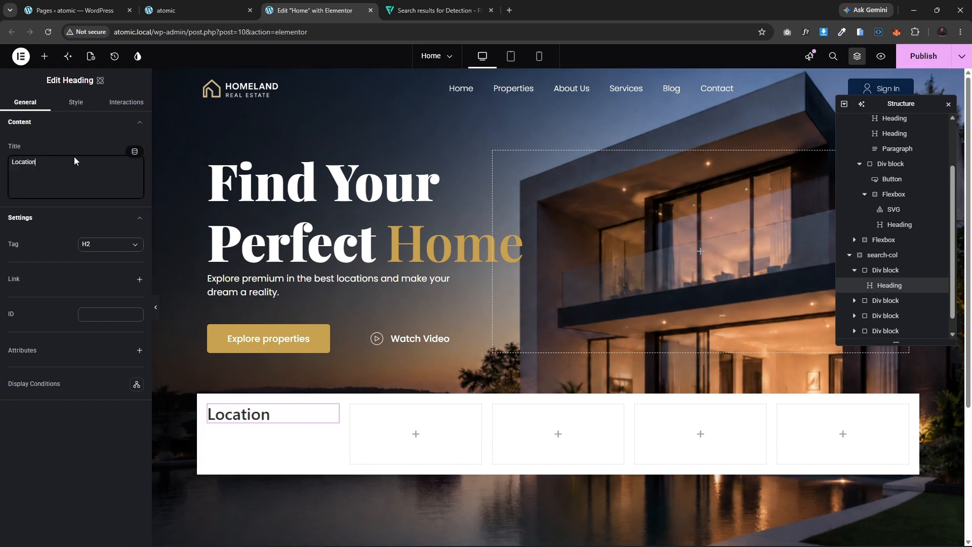
Step: Style the Location heading with the text-font family, 18 px size and 600 Semi bold weight
click(79, 103)
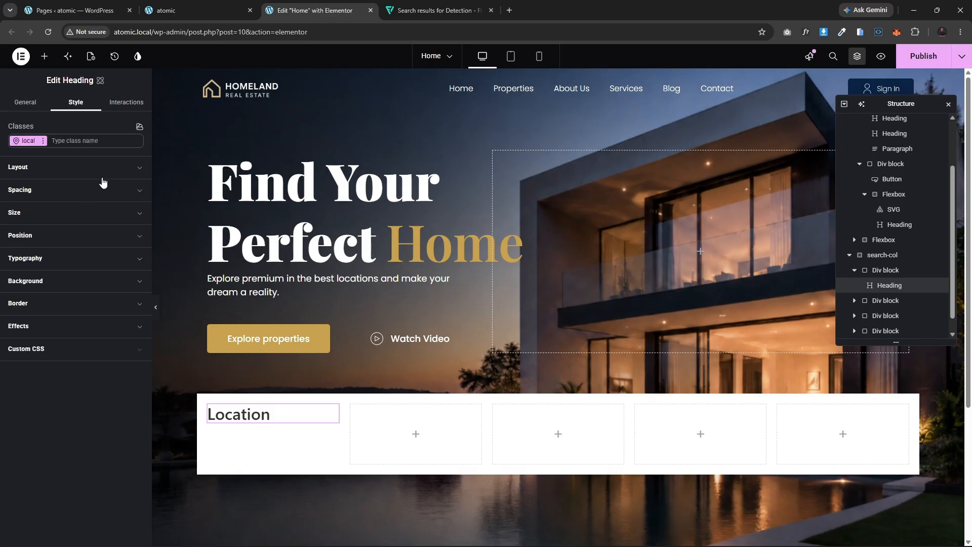
click(58, 258)
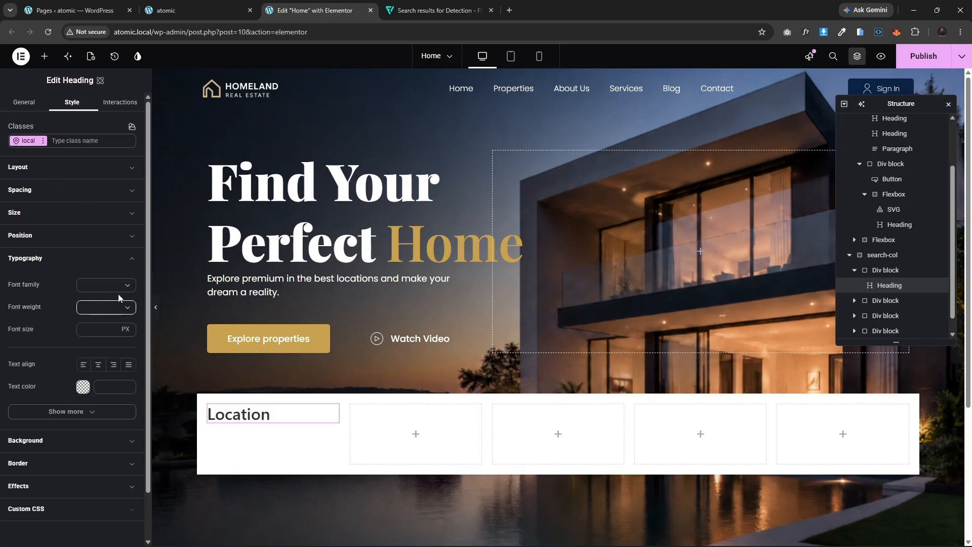
click(113, 287)
click(128, 276)
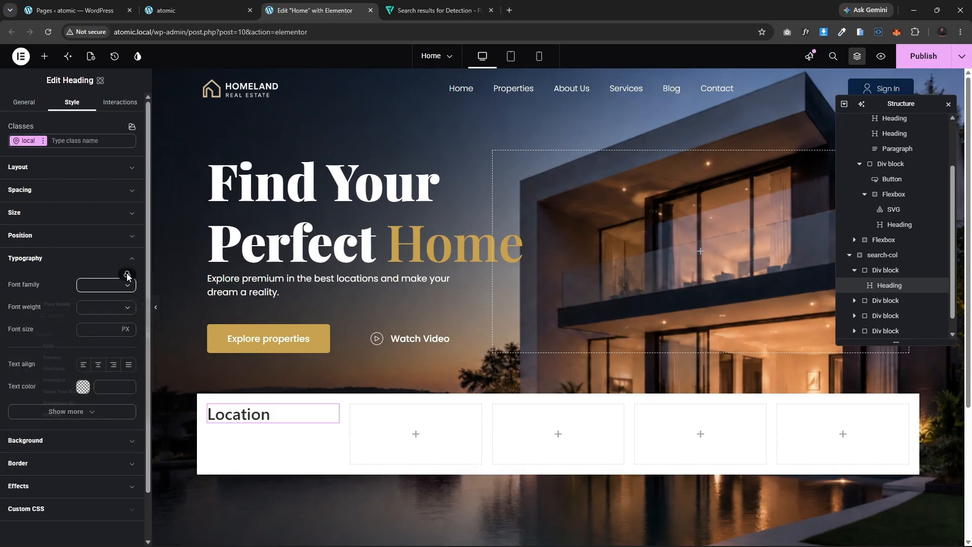
click(60, 357)
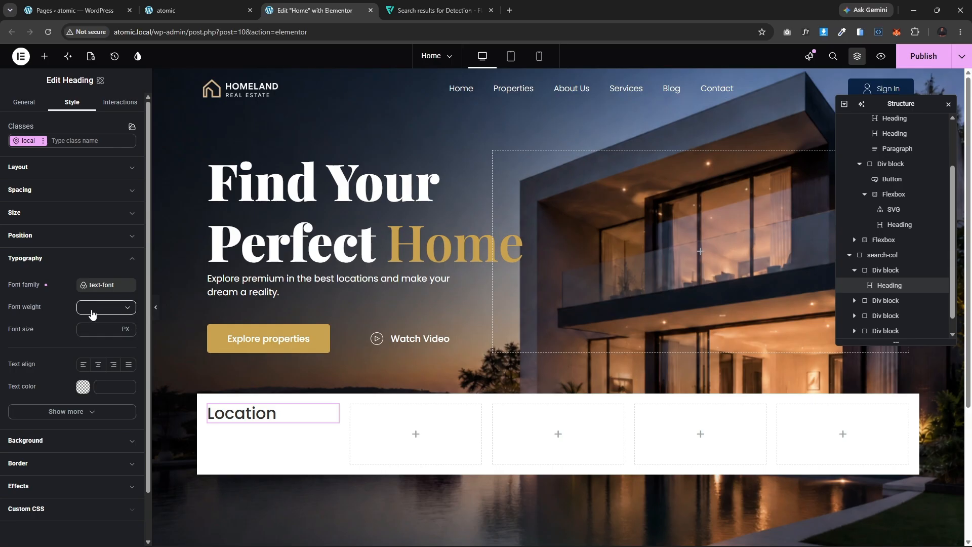
click(110, 328)
text(18)
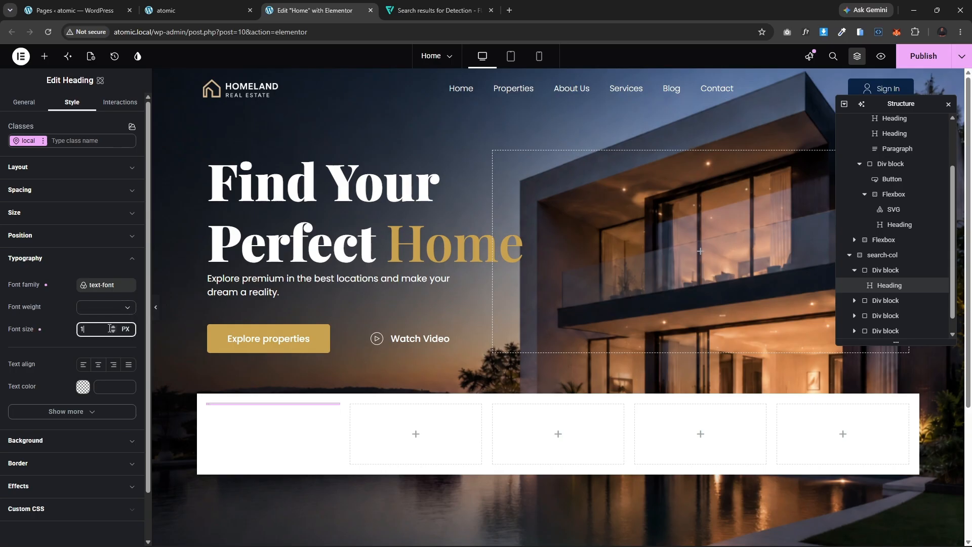
click(103, 309)
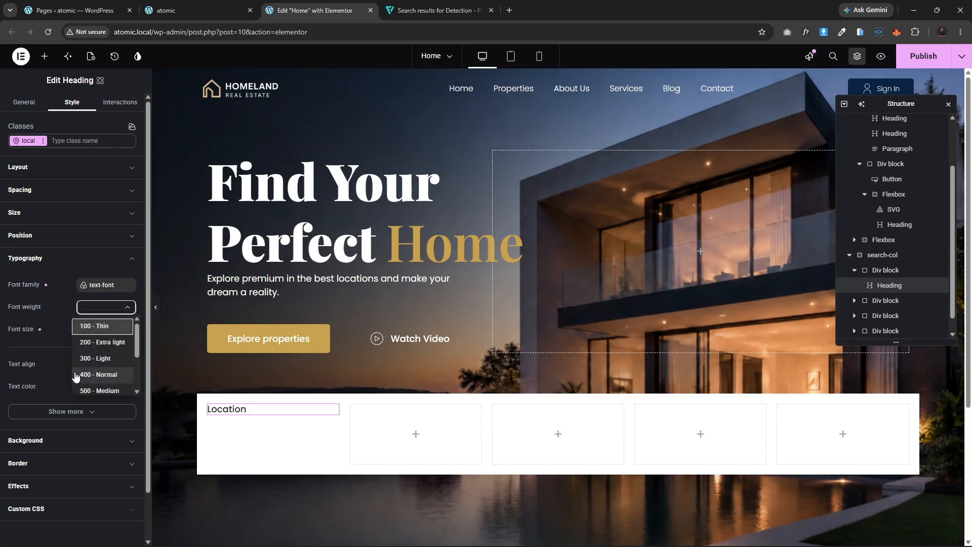
click(84, 390)
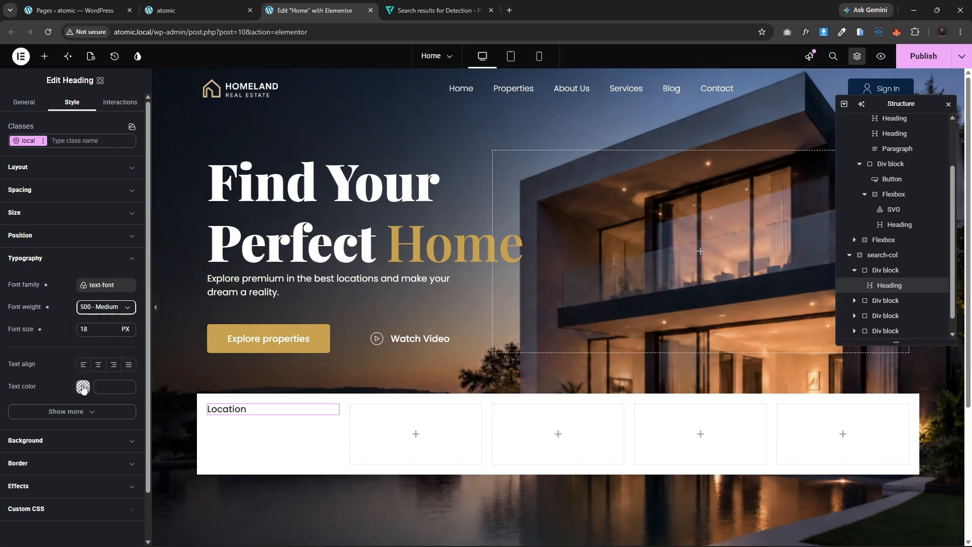
click(94, 310)
scroll(93, 375, down, 2)
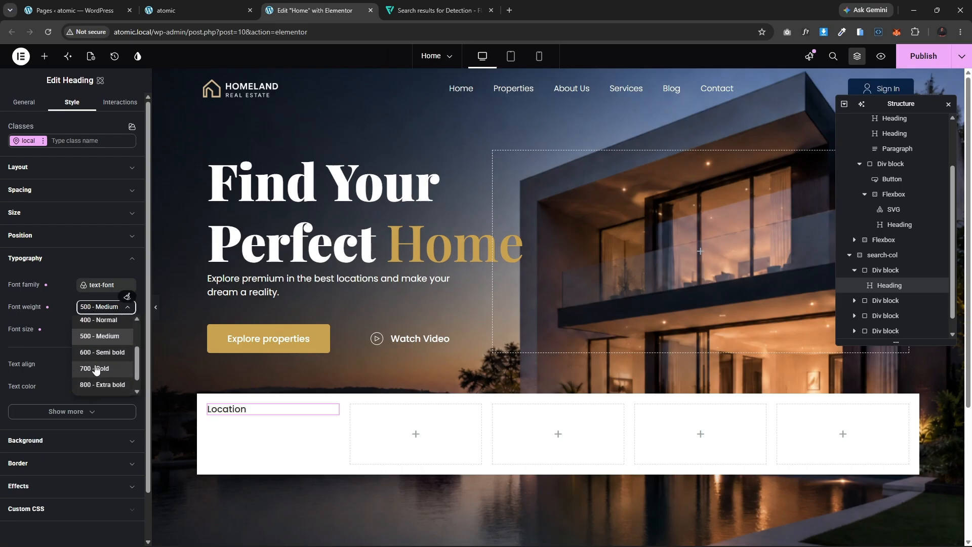
click(98, 356)
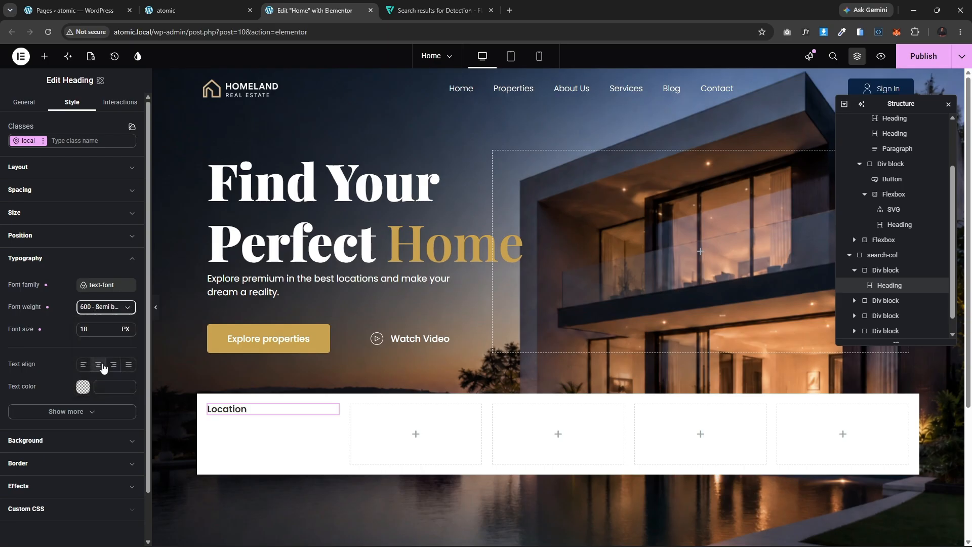
Step: Add an Atomic form into the first Div block, below the Location heading
click(44, 56)
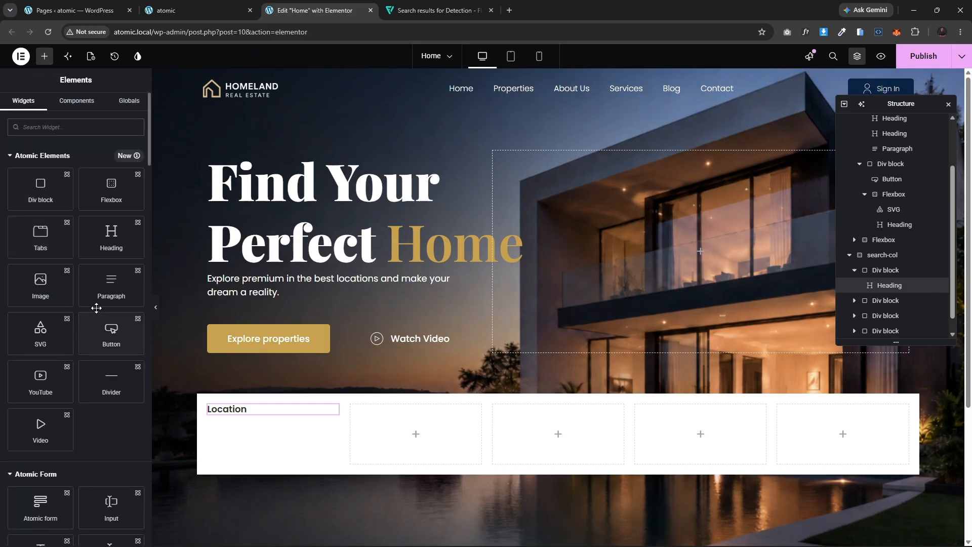
scroll(90, 430, down, 1)
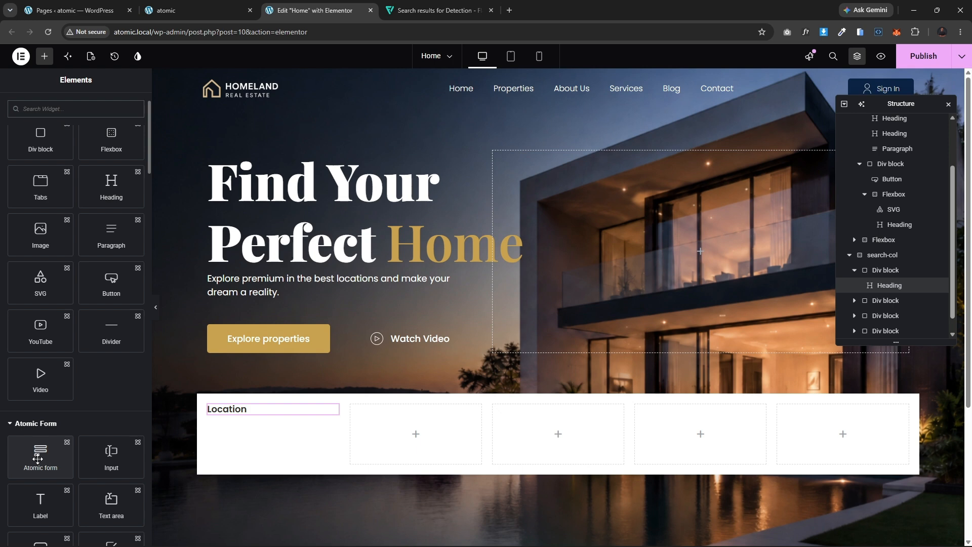
drag(38, 459, 254, 437)
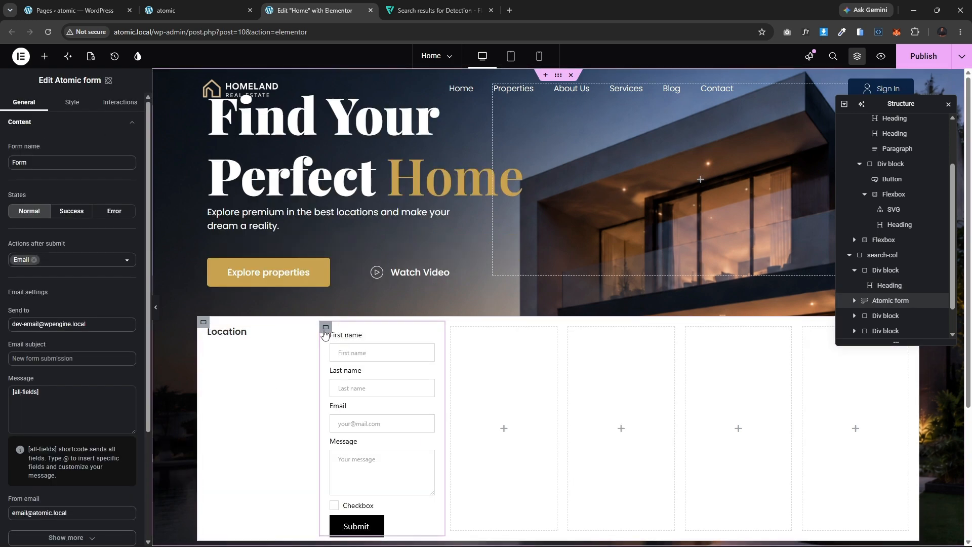
drag(332, 329, 231, 348)
Step: Delete the form's labels and the Last name and Email inputs, keeping only the First name input
scroll(264, 354, down, 2)
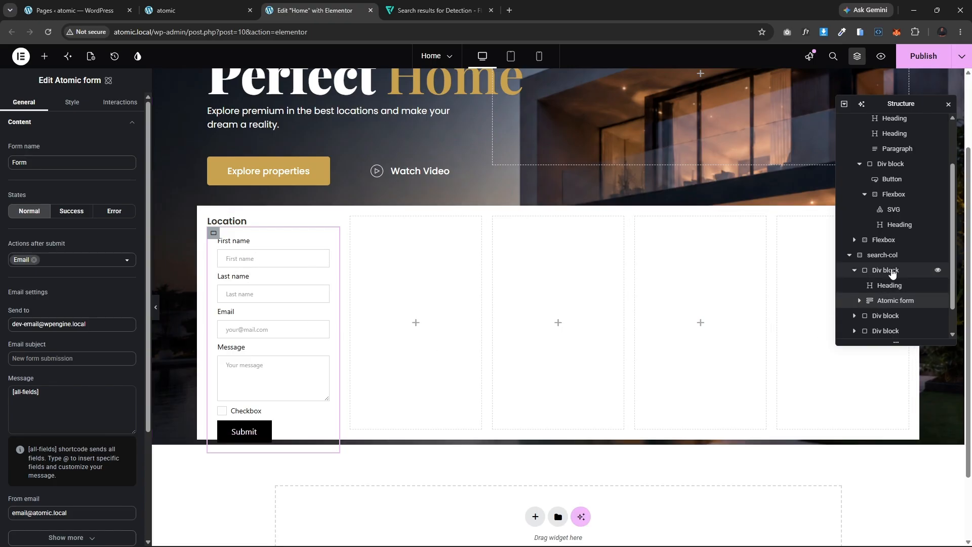
scroll(884, 289, down, 1)
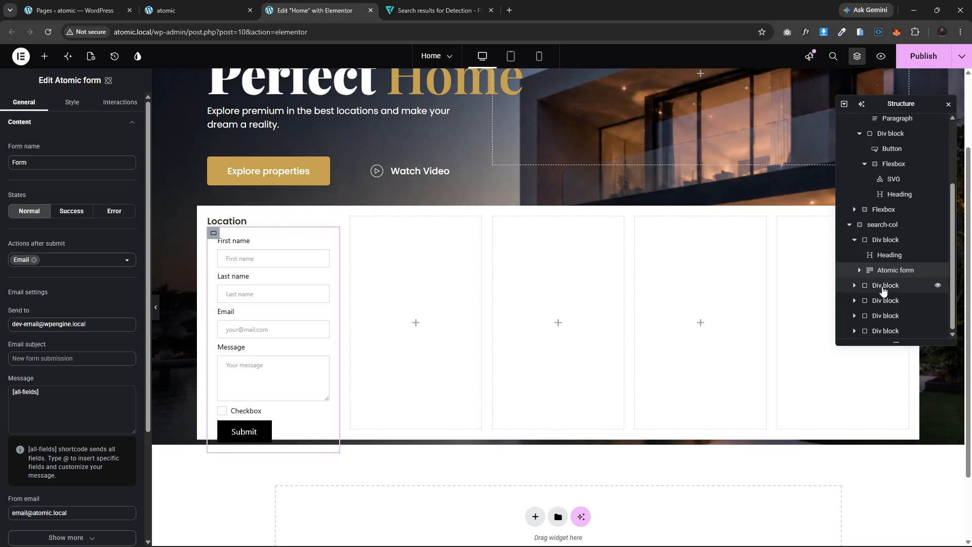
click(883, 287)
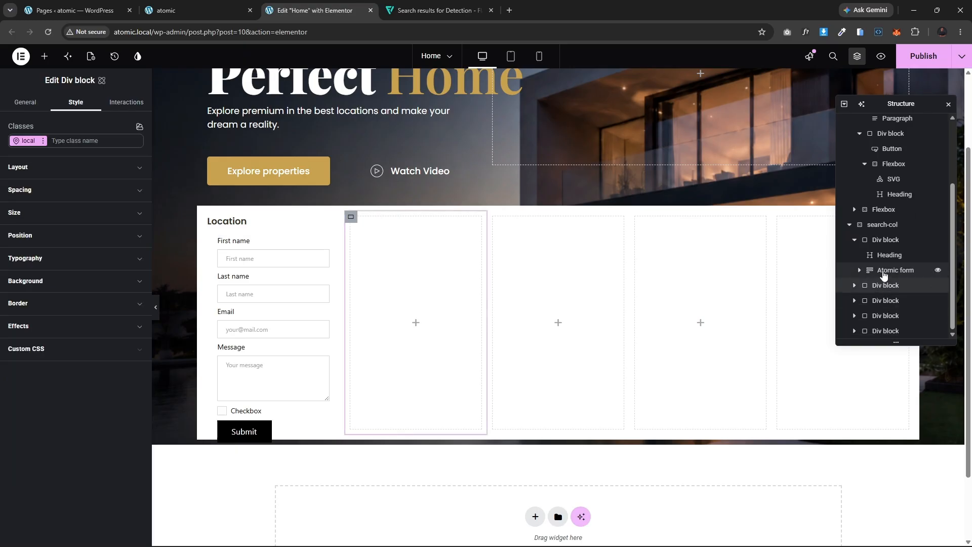
click(886, 271)
click(859, 270)
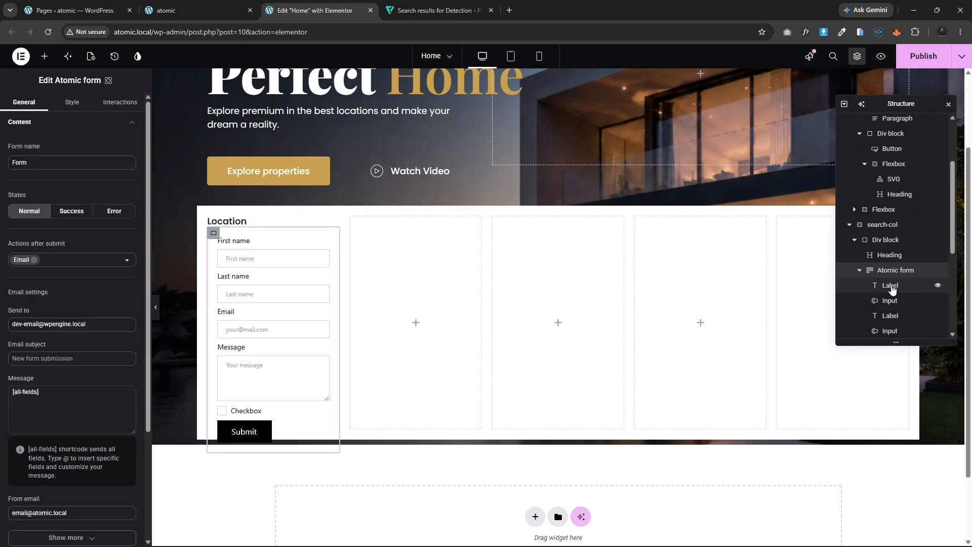
click(891, 287)
drag(892, 287, 891, 305)
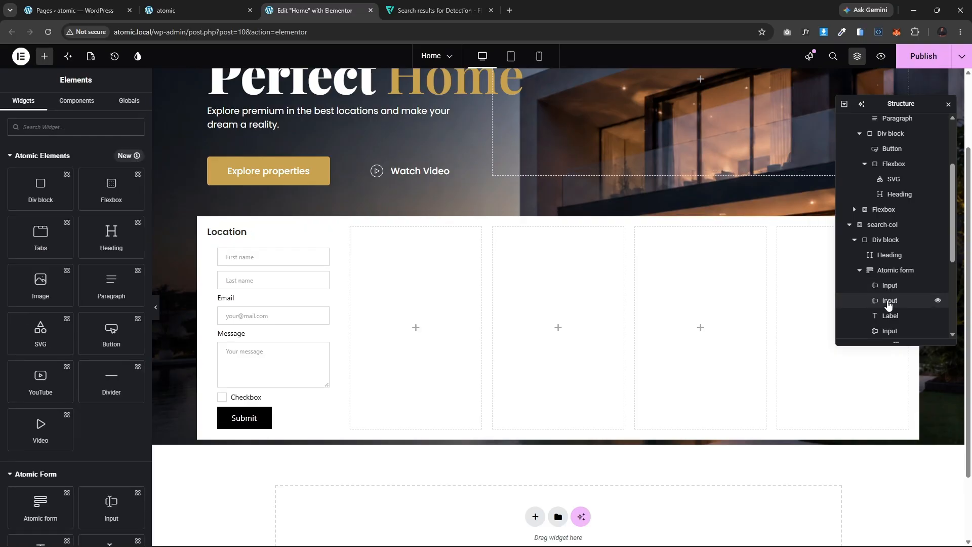
click(889, 304)
key(Delete)
click(890, 305)
key(Delete)
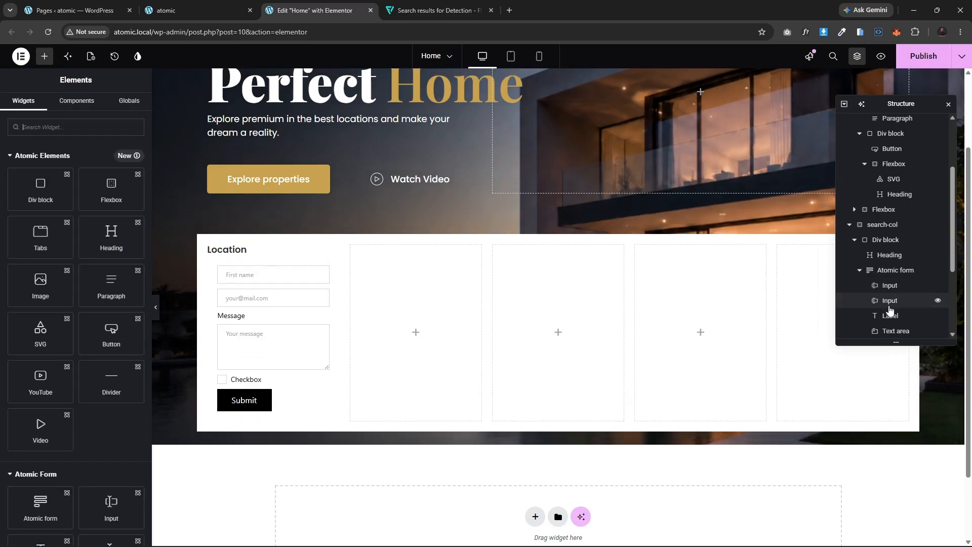
click(887, 303)
key(Delete)
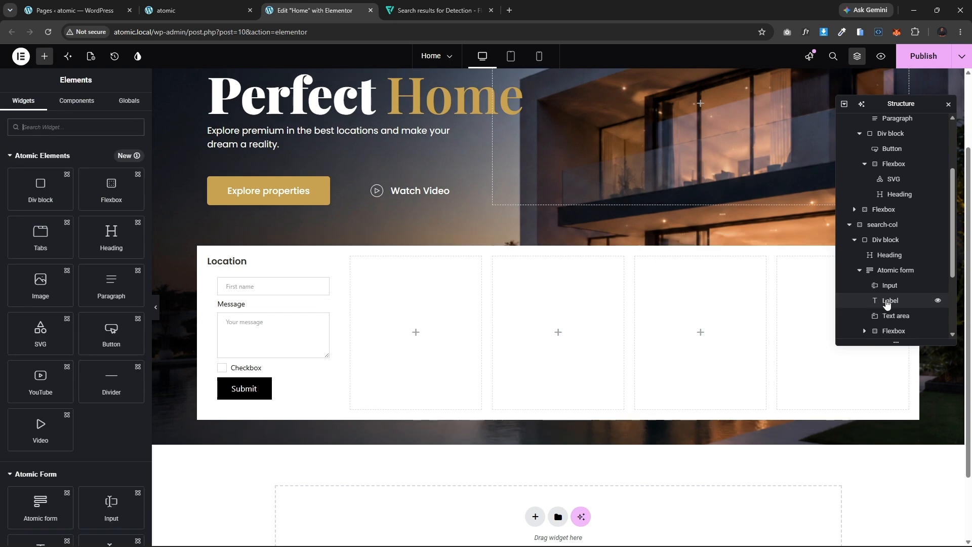
Step: Delete the form's Message label, text area, checkbox and submit button, then select the form
click(886, 303)
key(Delete)
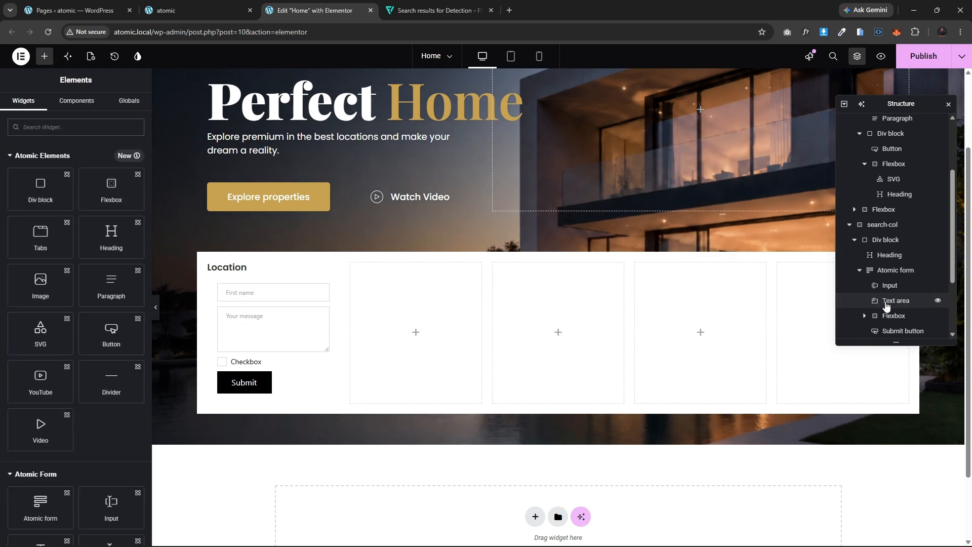
click(887, 302)
key(Delete)
click(884, 304)
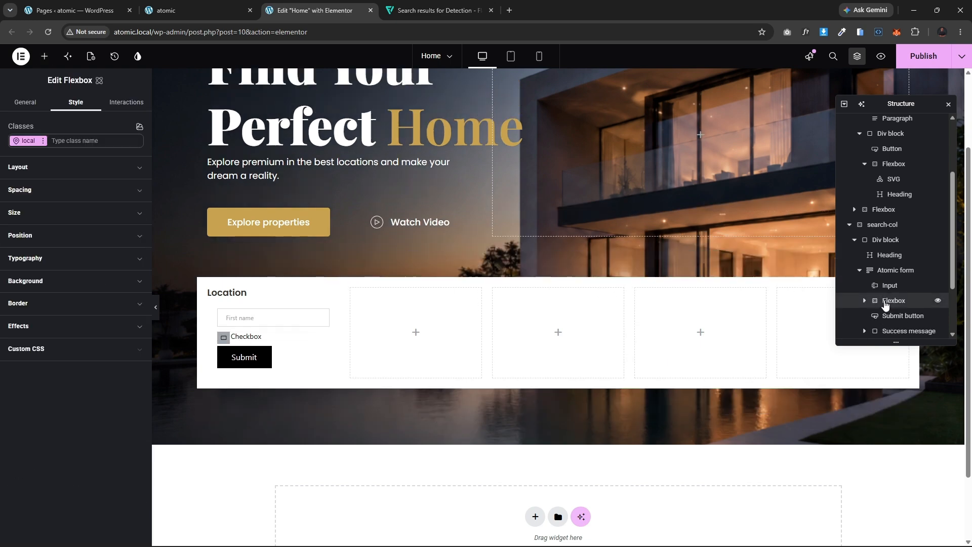
key(Delete)
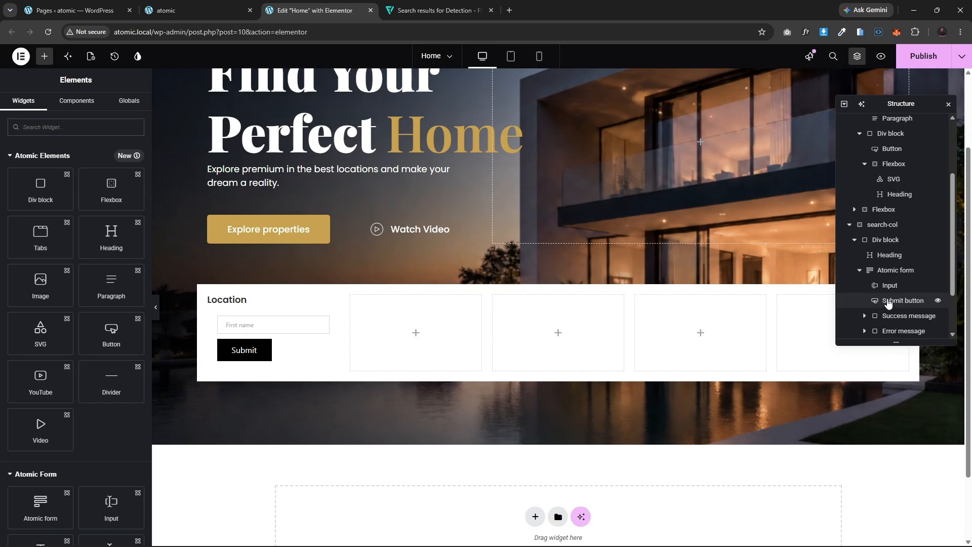
click(888, 303)
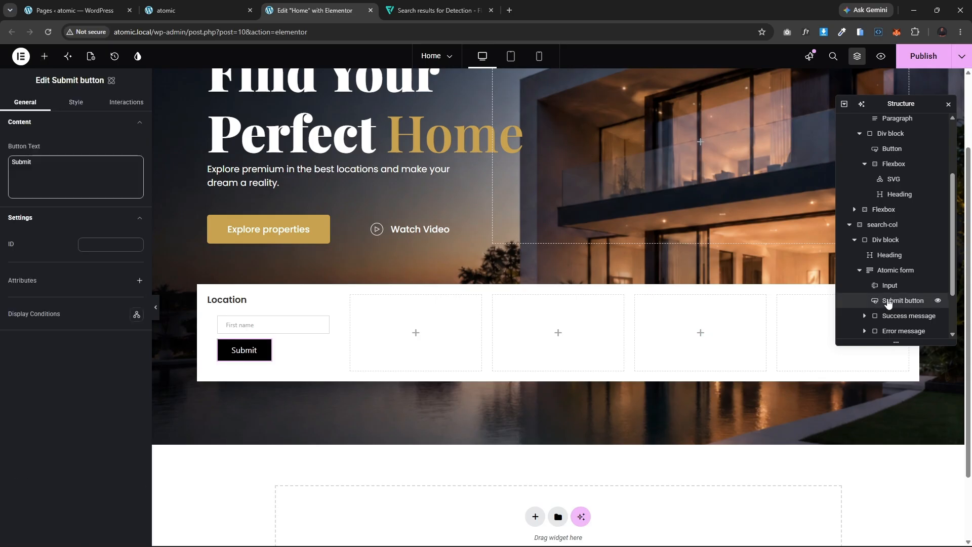
key(Delete)
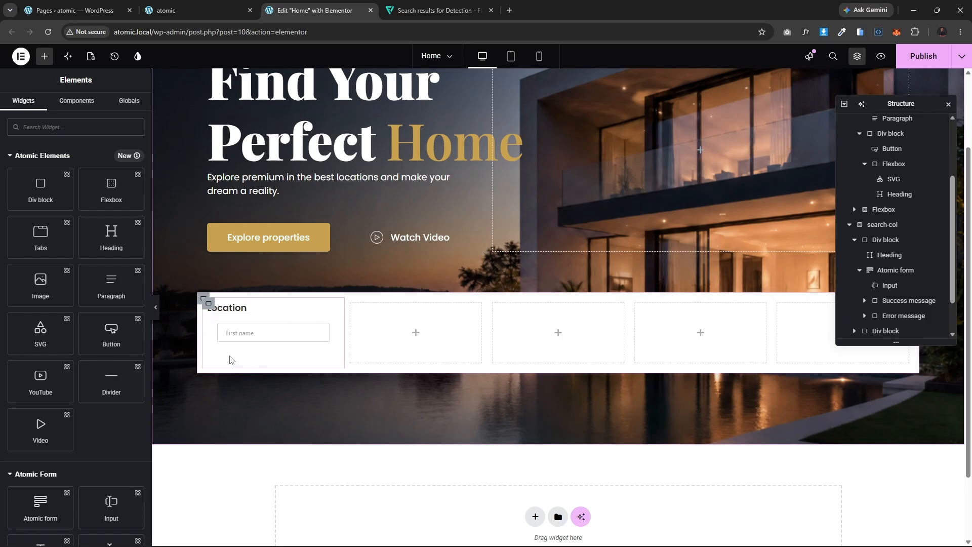
click(226, 328)
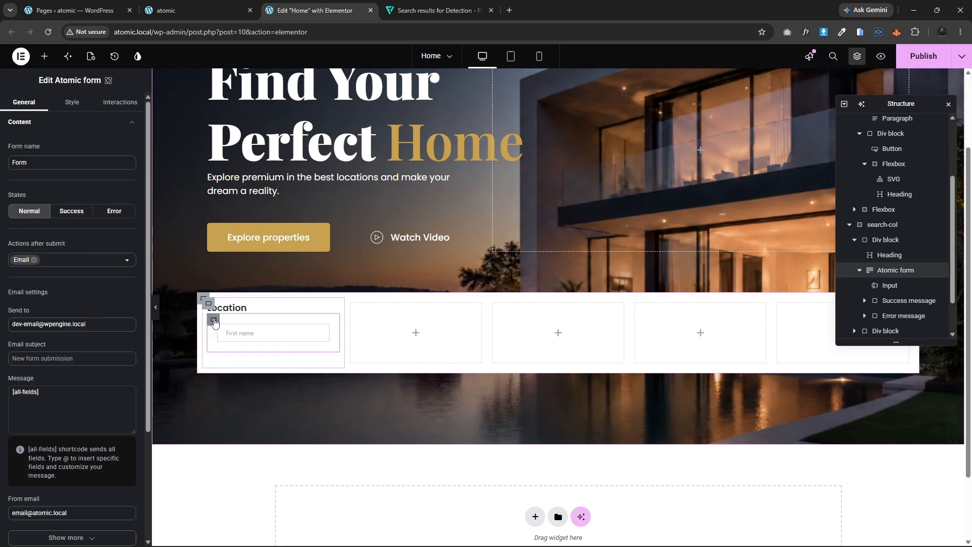
Step: Set the Atomic form's padding to 0 px on all sides
click(72, 102)
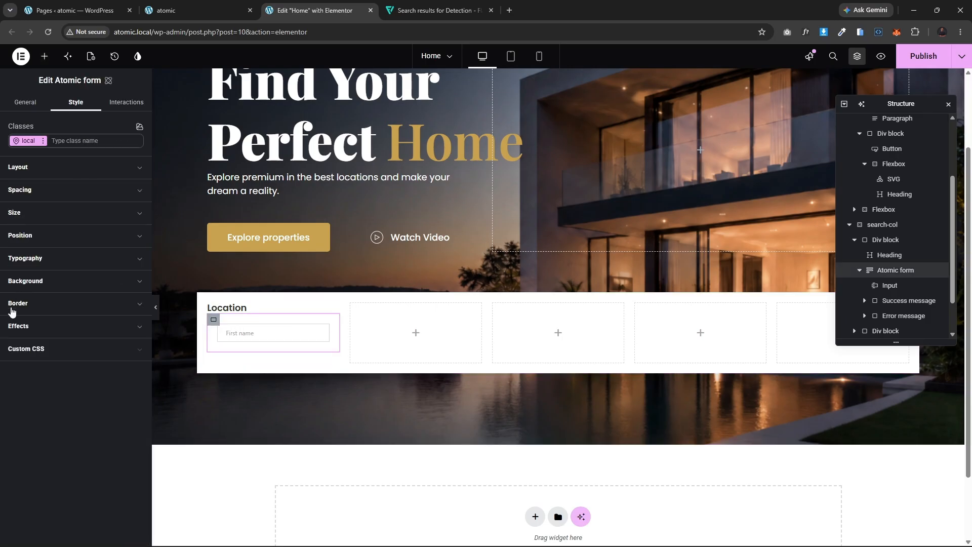
click(46, 190)
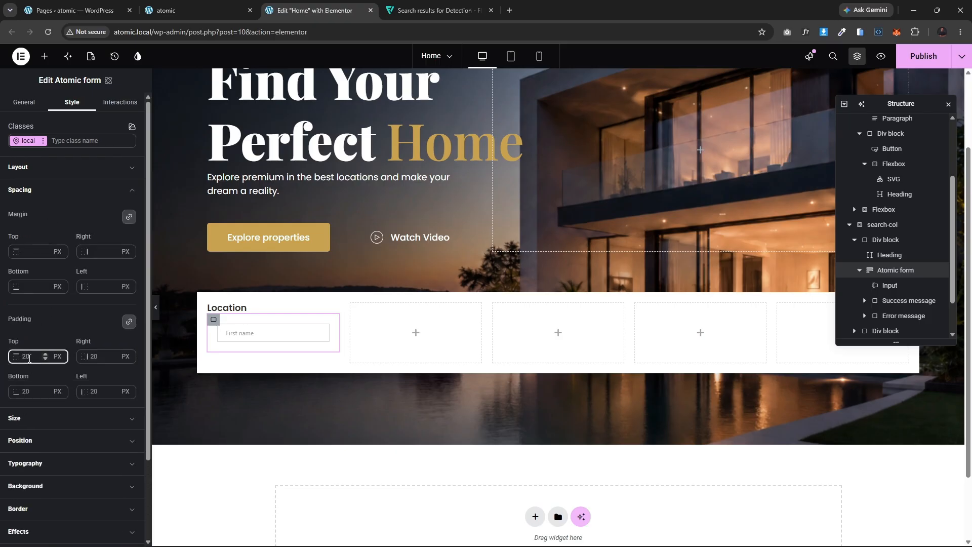
text(0)
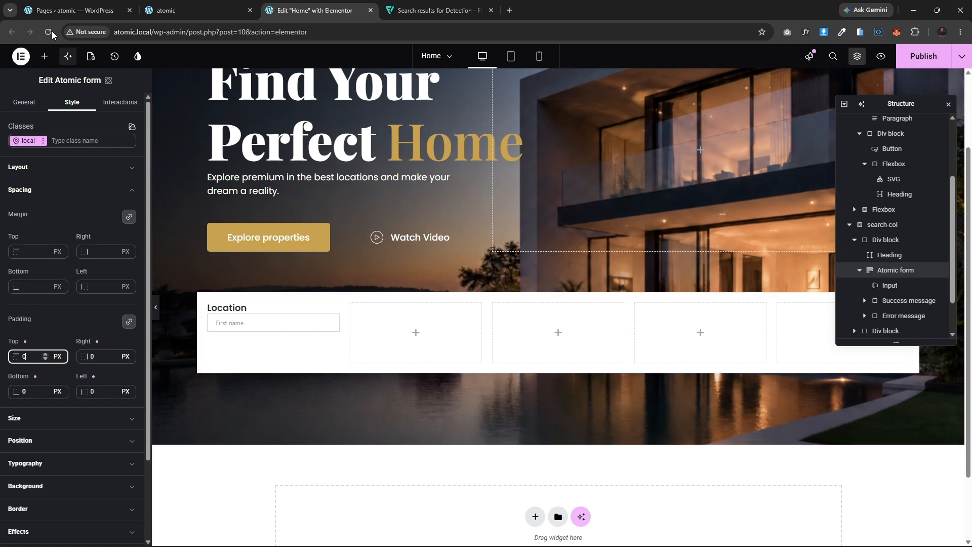
Step: Add a Flexbox inside the form and move the First name input into it
click(45, 57)
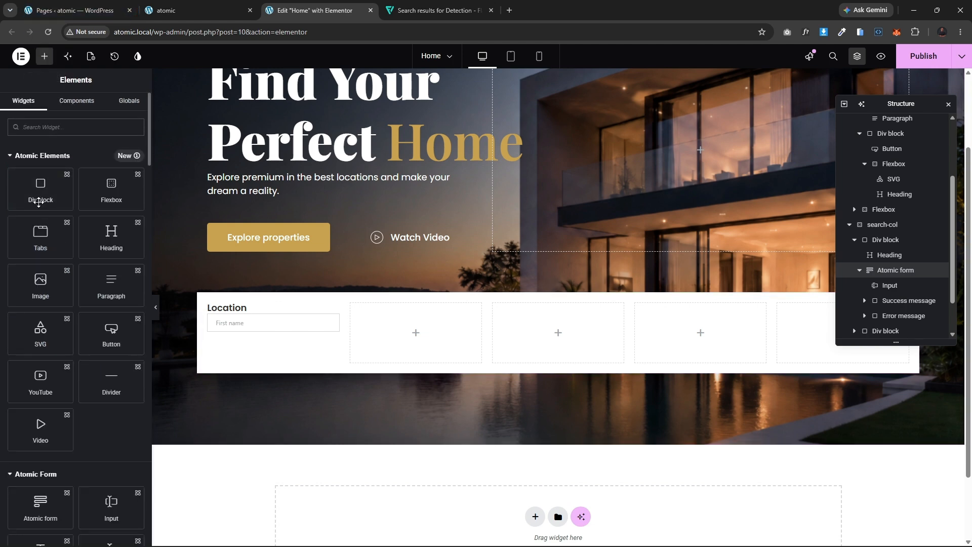
drag(112, 192, 262, 338)
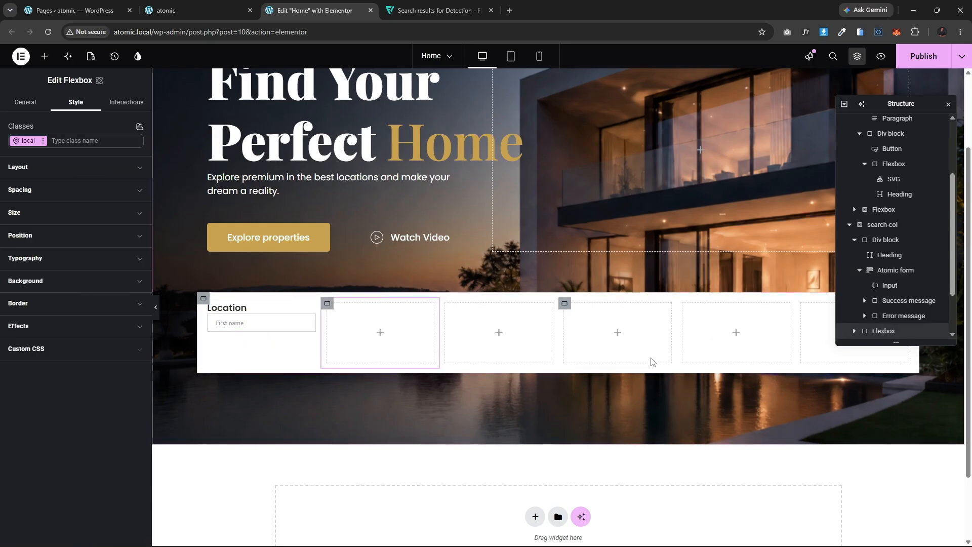
drag(886, 336, 890, 282)
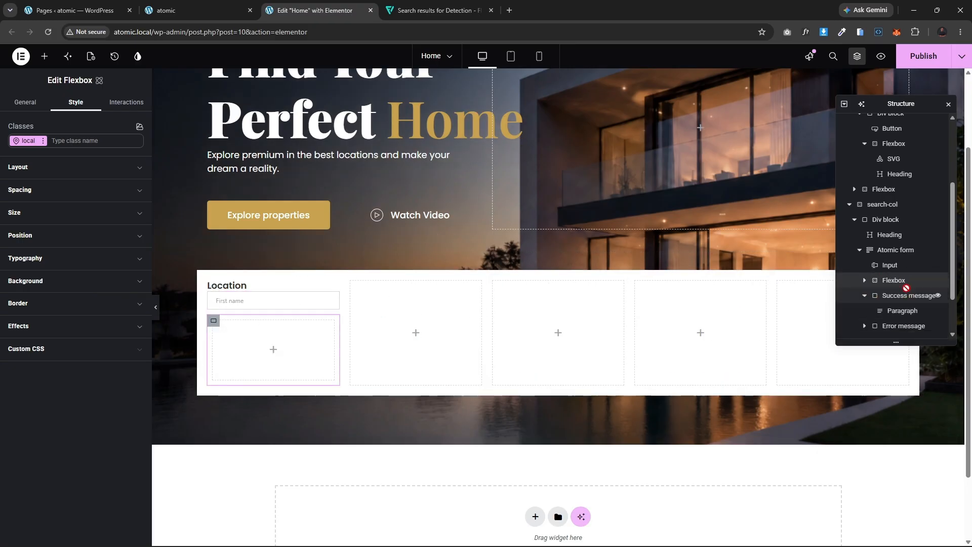
click(887, 268)
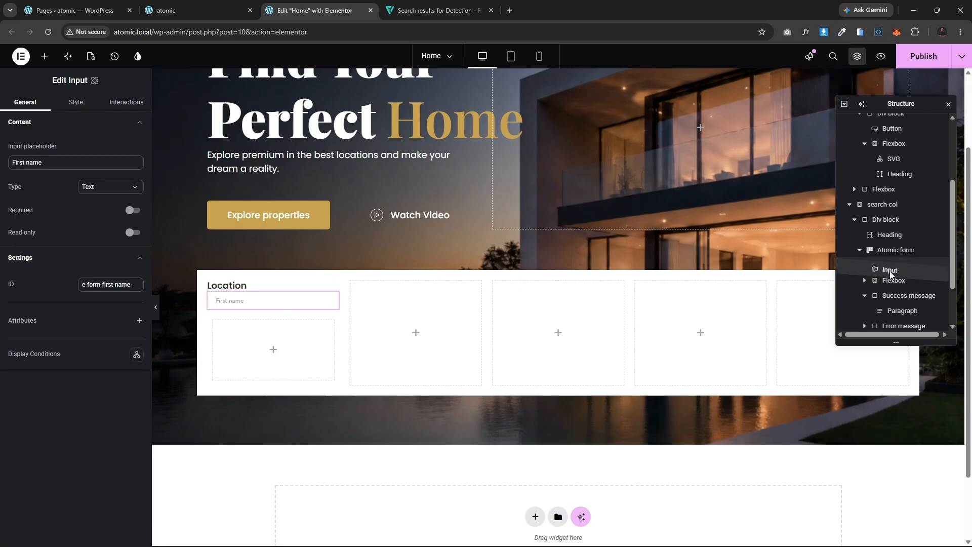
mouse_move(889, 272)
mouse_down()
mouse_move(897, 276)
mouse_move(868, 296)
mouse_move(887, 293)
mouse_move(886, 278)
mouse_move(866, 296)
mouse_move(890, 279)
mouse_move(890, 288)
mouse_move(888, 265)
mouse_move(893, 291)
mouse_move(895, 278)
mouse_up()
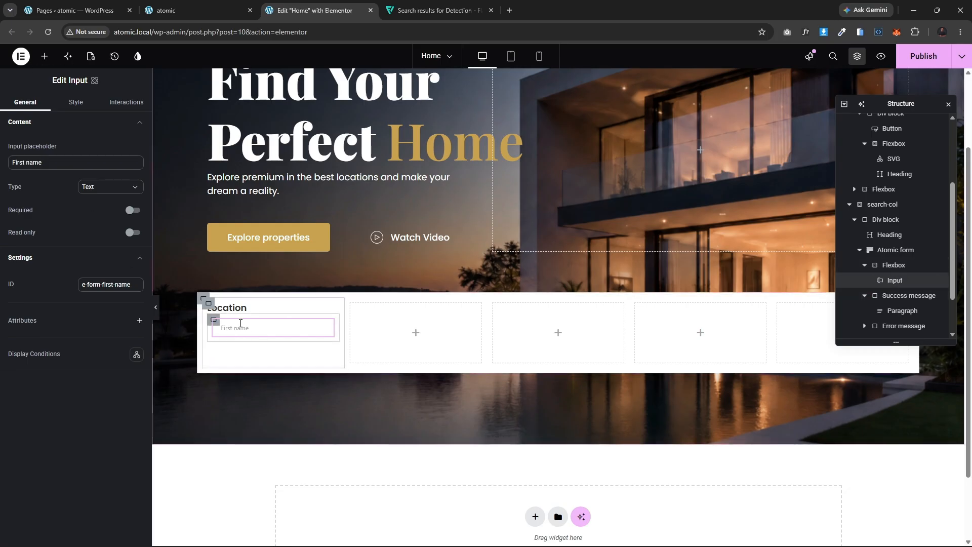
Step: Add an SVG widget into the Flexbox, placed before the input
click(45, 56)
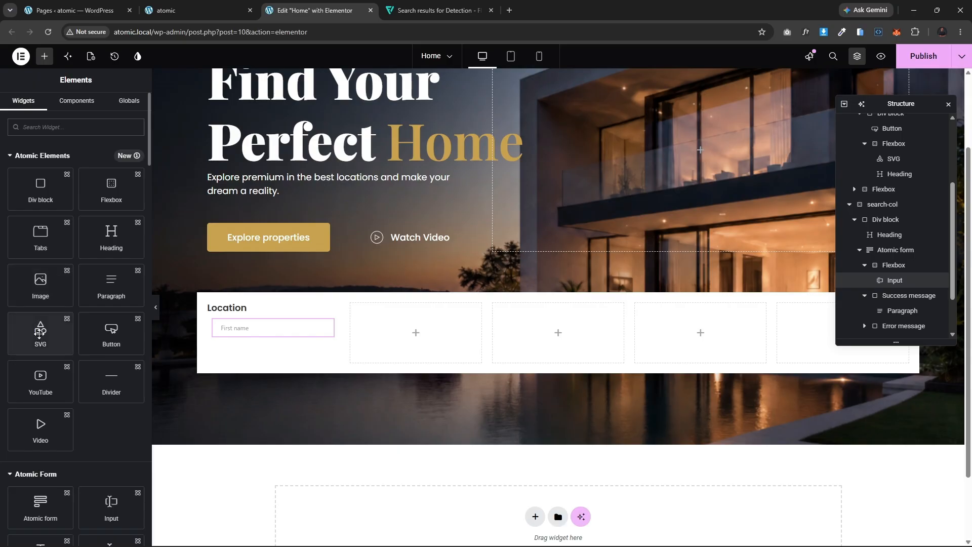
drag(39, 334, 842, 299)
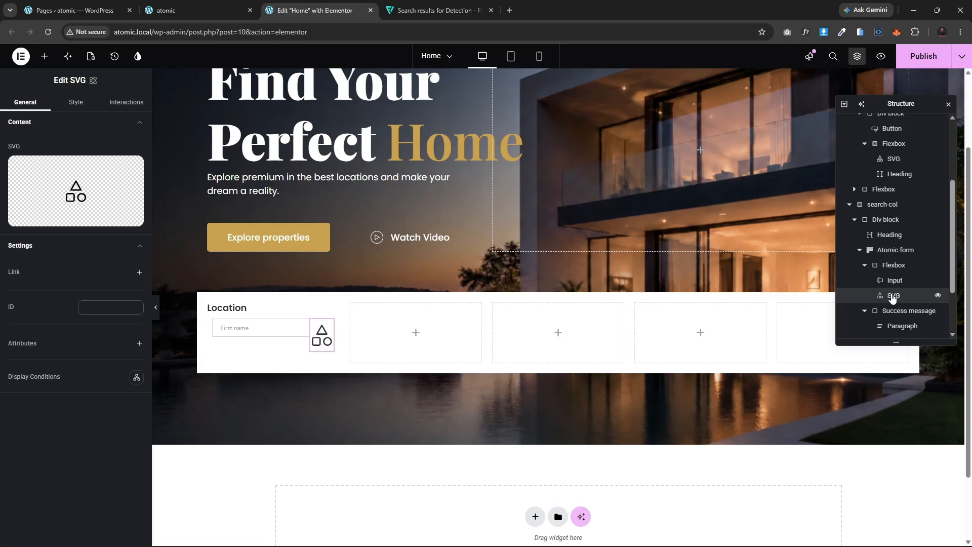
mouse_move(892, 299)
mouse_down()
mouse_move(890, 280)
mouse_move(879, 306)
mouse_up()
Step: Set the SVG's image to the marker icon from the media library
mouse_move(86, 212)
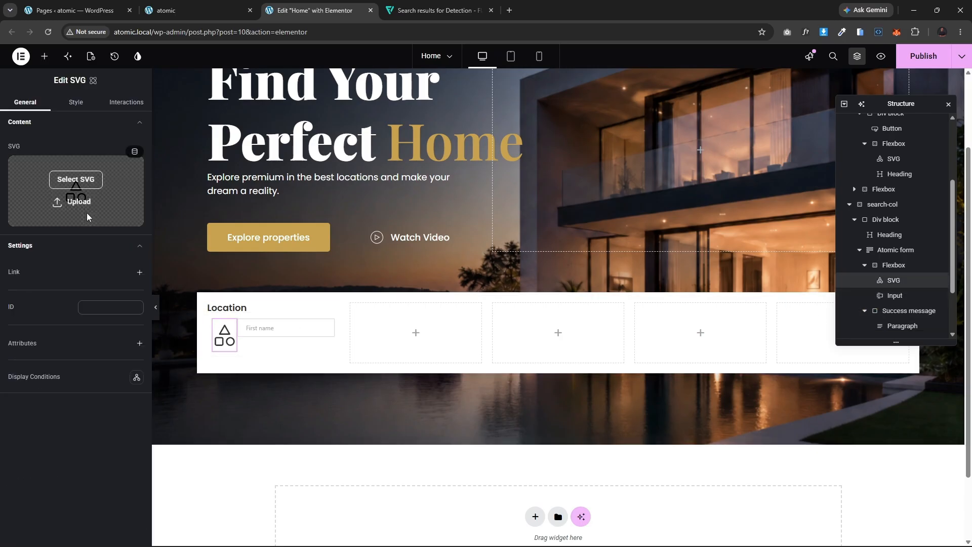
click(76, 179)
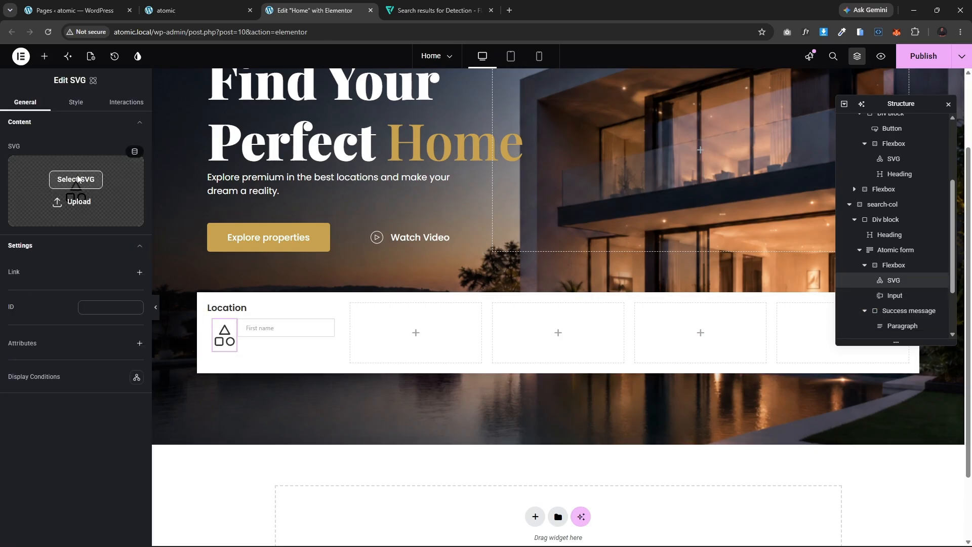
click(142, 173)
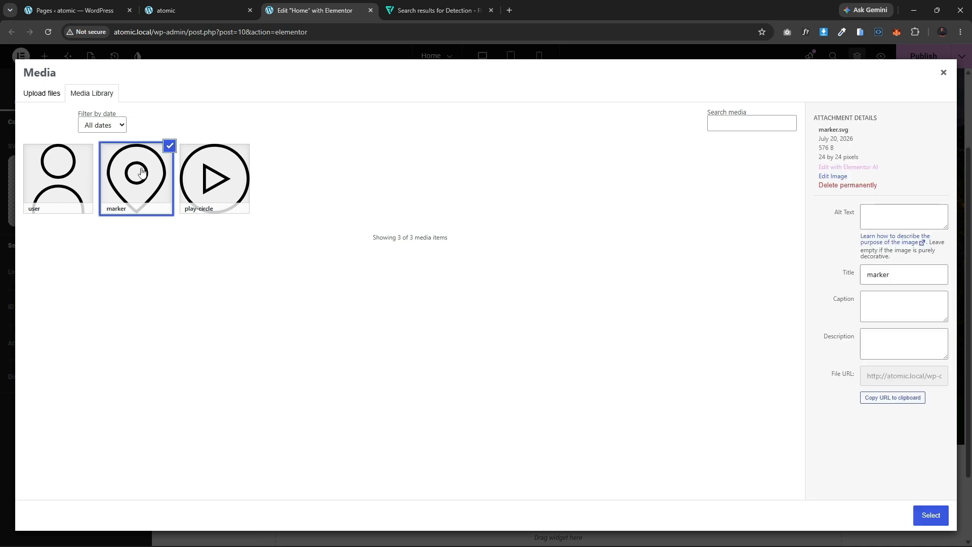
click(931, 515)
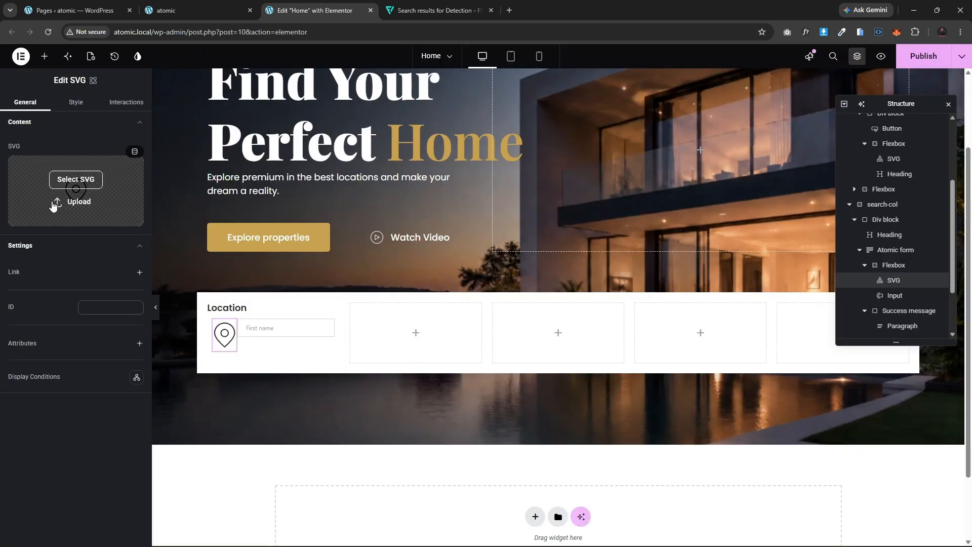
Step: Set the SVG's text color to the Nevy-blue color variable
click(73, 103)
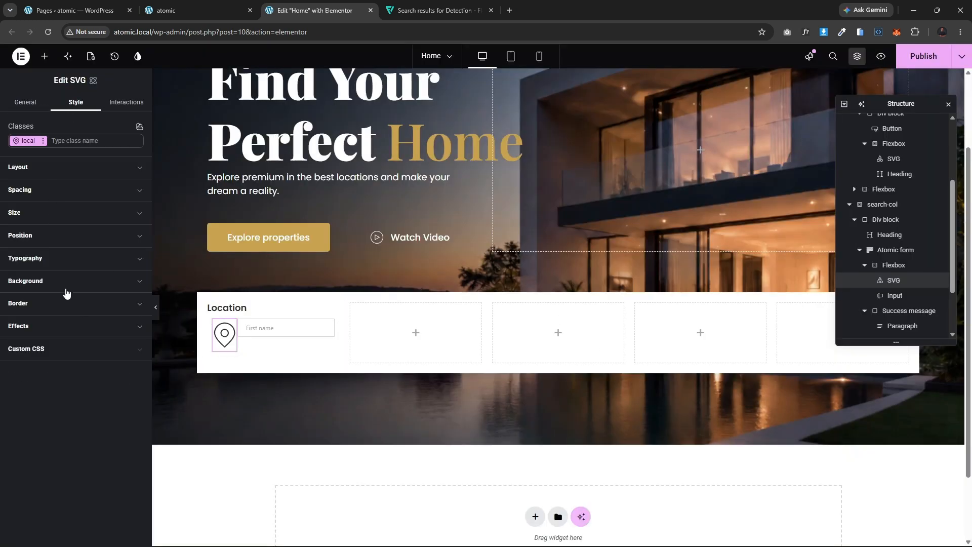
click(70, 261)
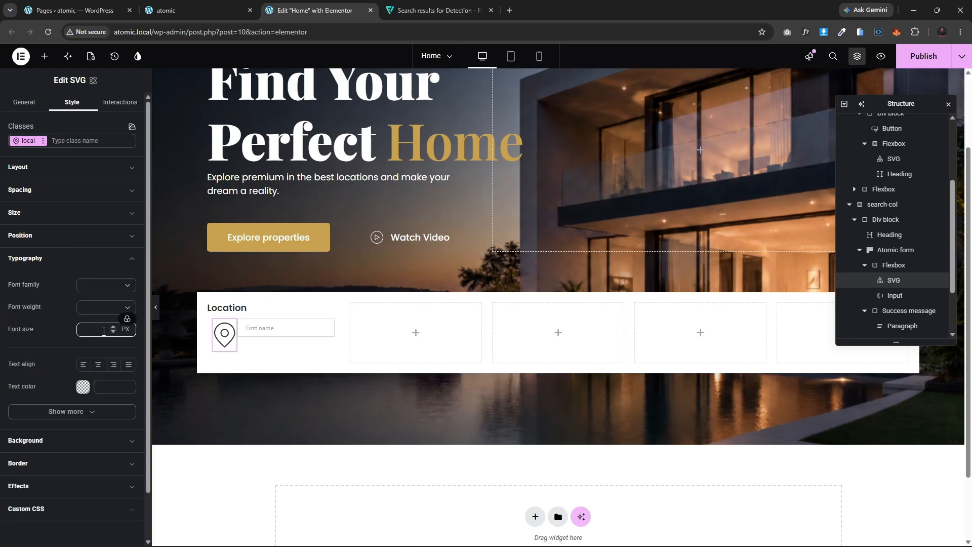
click(83, 387)
drag(105, 391, 106, 470)
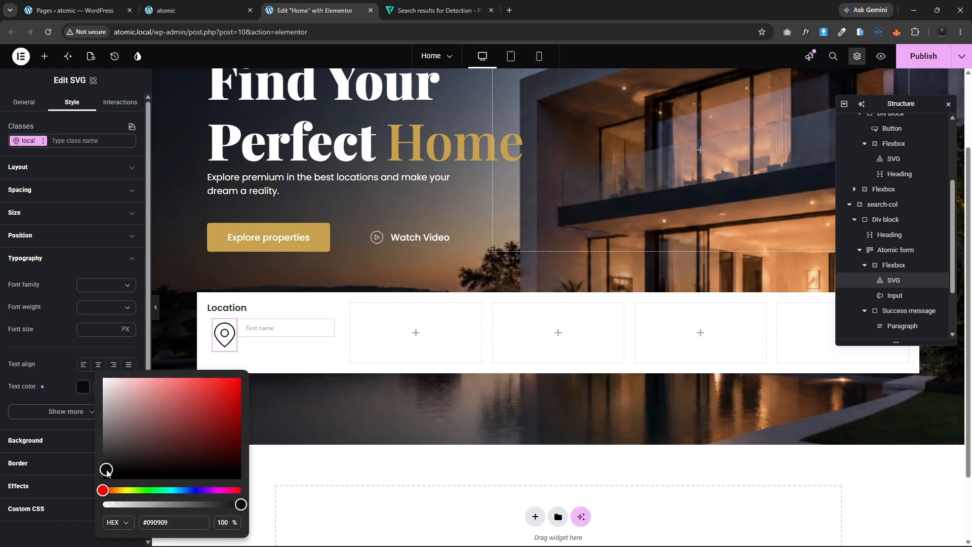
click(68, 379)
click(123, 386)
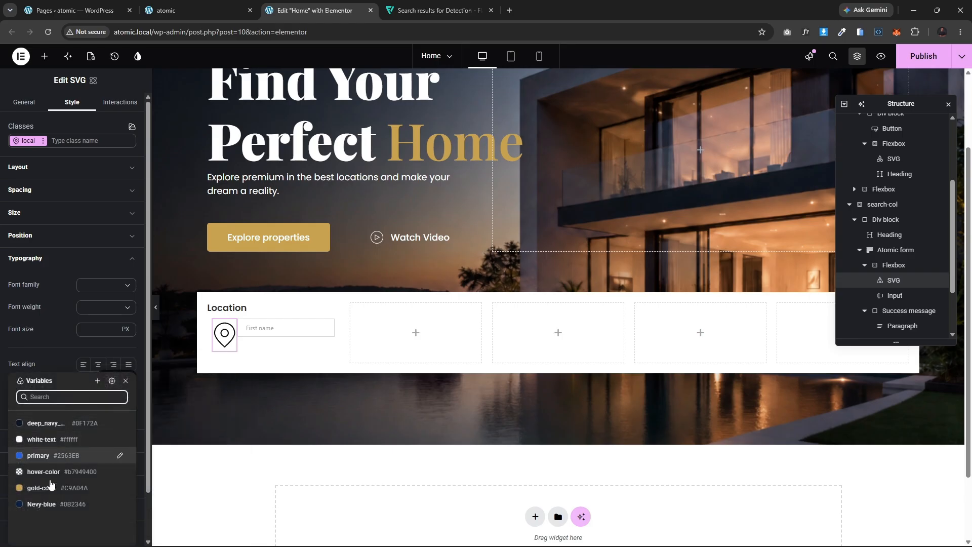
click(31, 505)
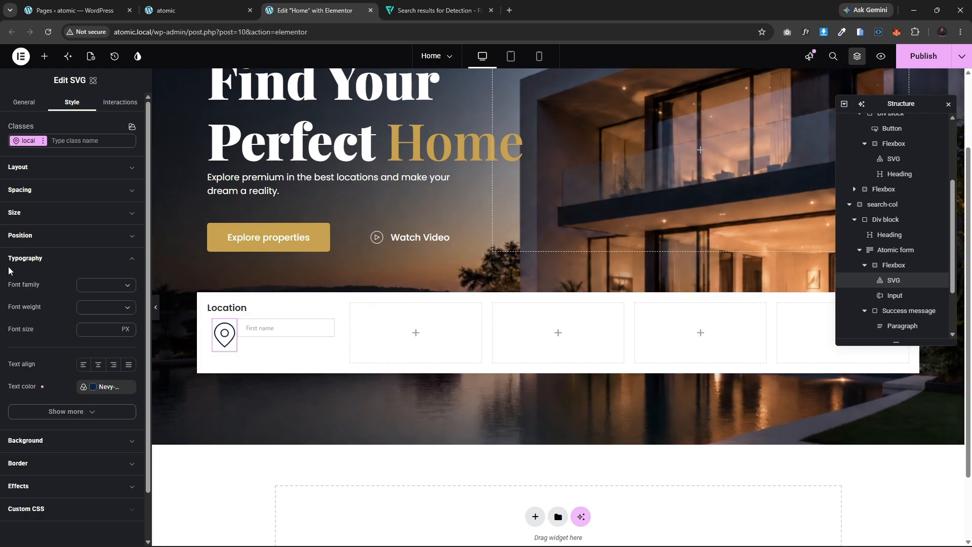
Step: Set the SVG's width and height to 25 px
click(38, 213)
click(42, 254)
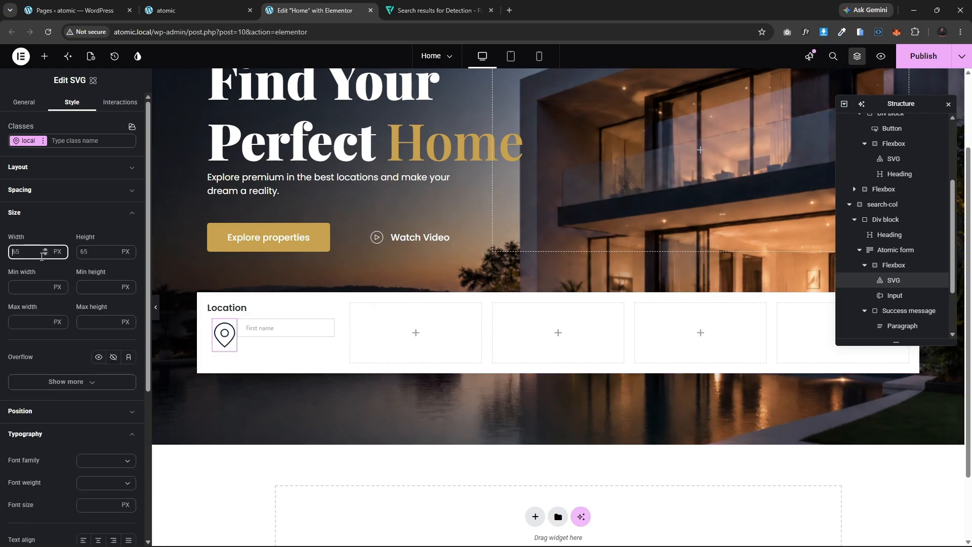
text(25)
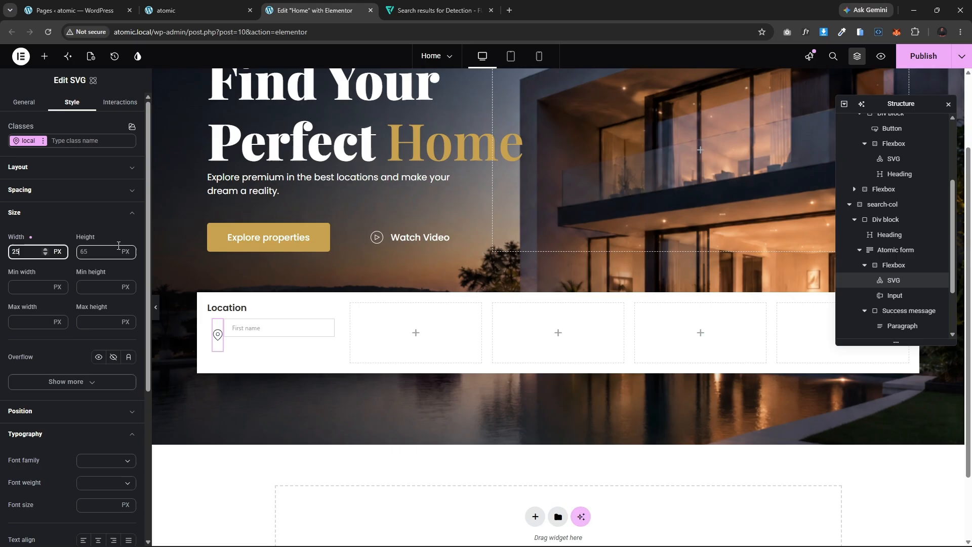
click(87, 253)
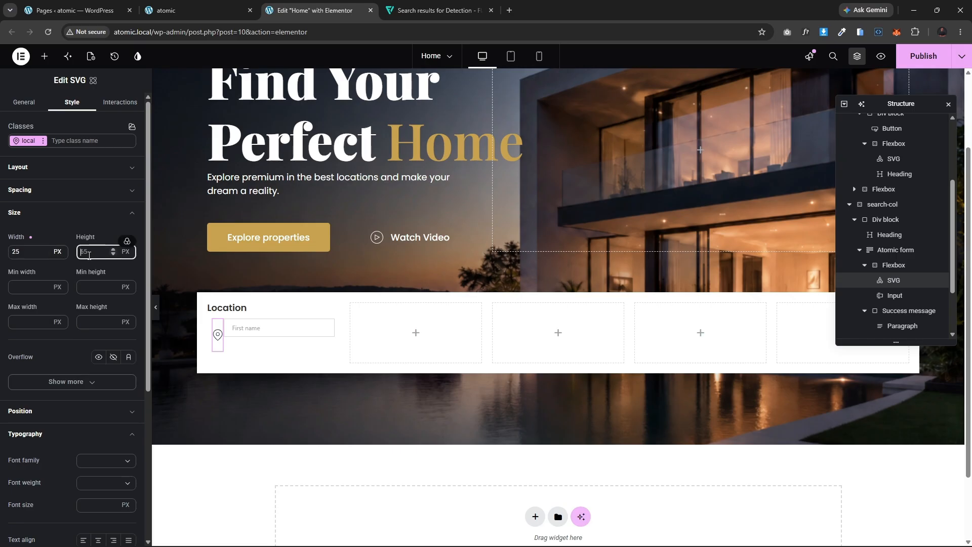
text(25)
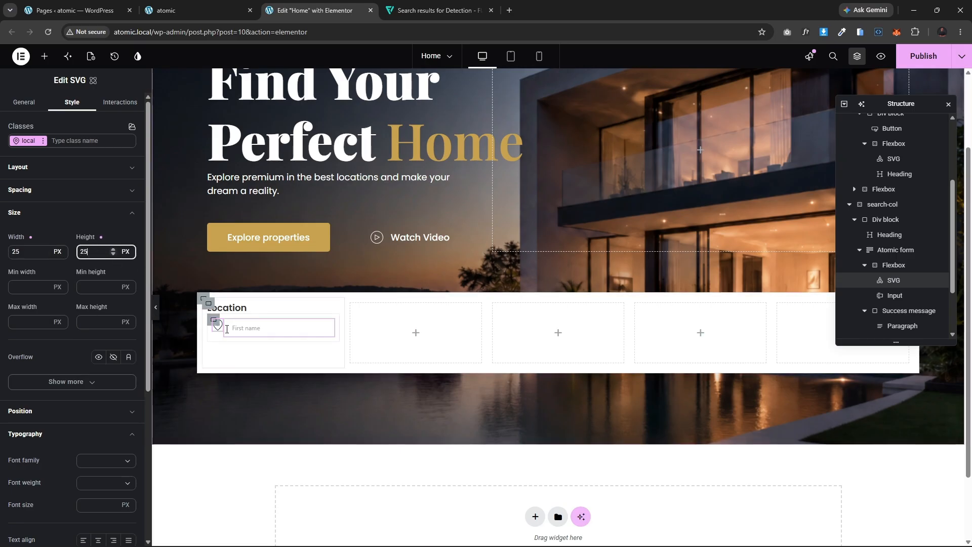
Step: Center the Flexbox's items vertically with the align items option
click(213, 320)
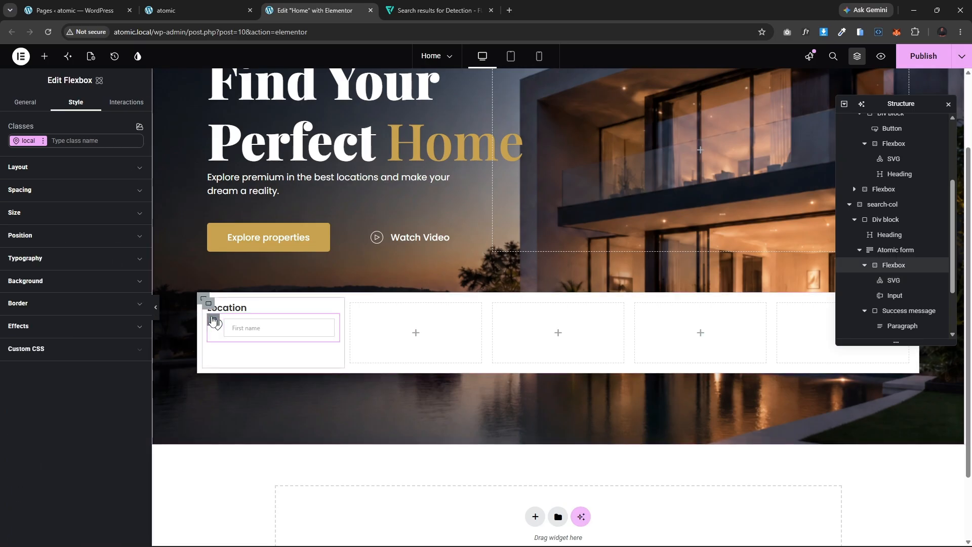
click(49, 171)
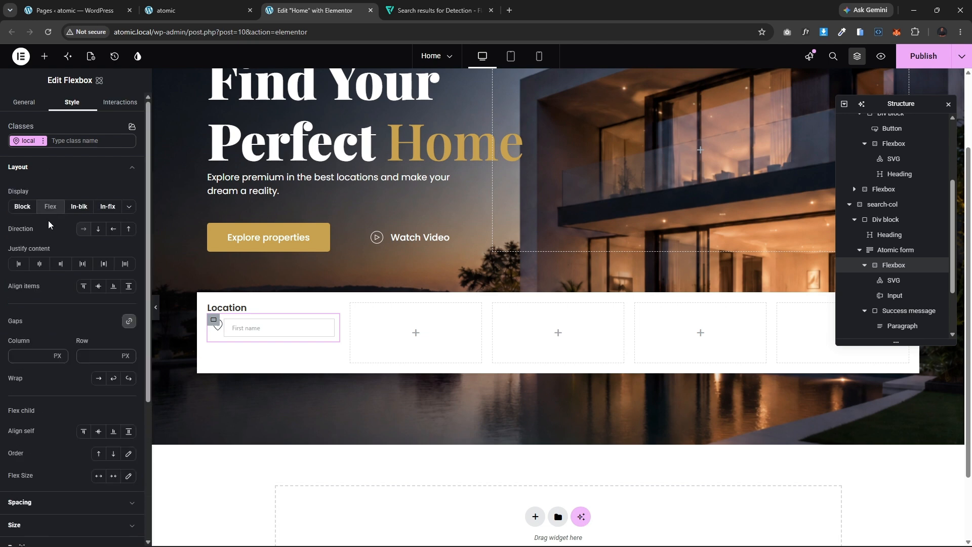
click(100, 286)
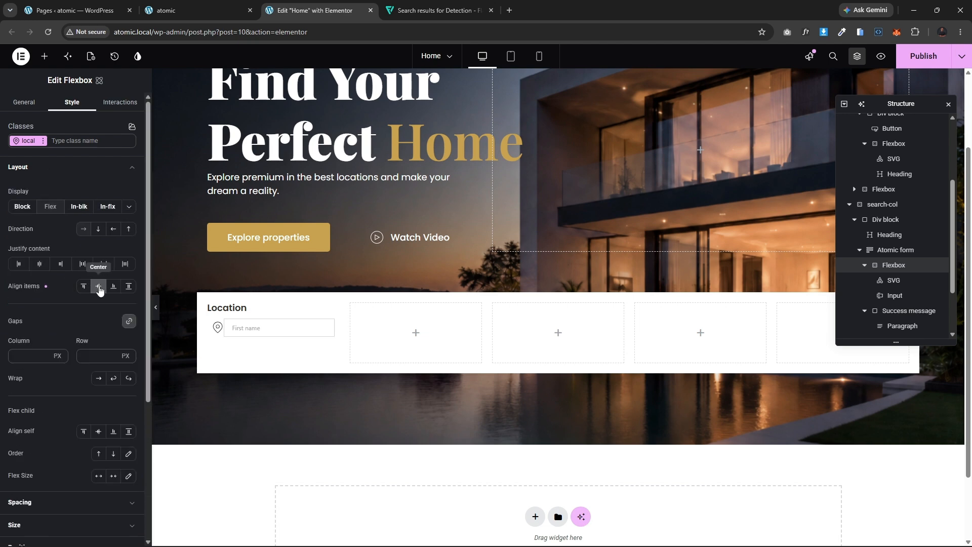
Step: Change the input's placeholder to "Enter location"
click(237, 326)
click(54, 162)
key(ctrl+a)
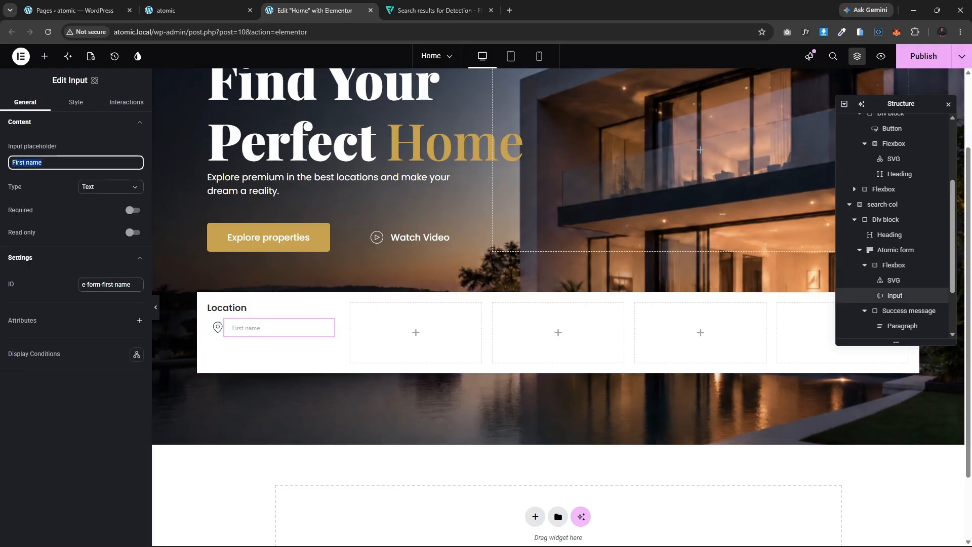
text(Enter)
click(185, 6)
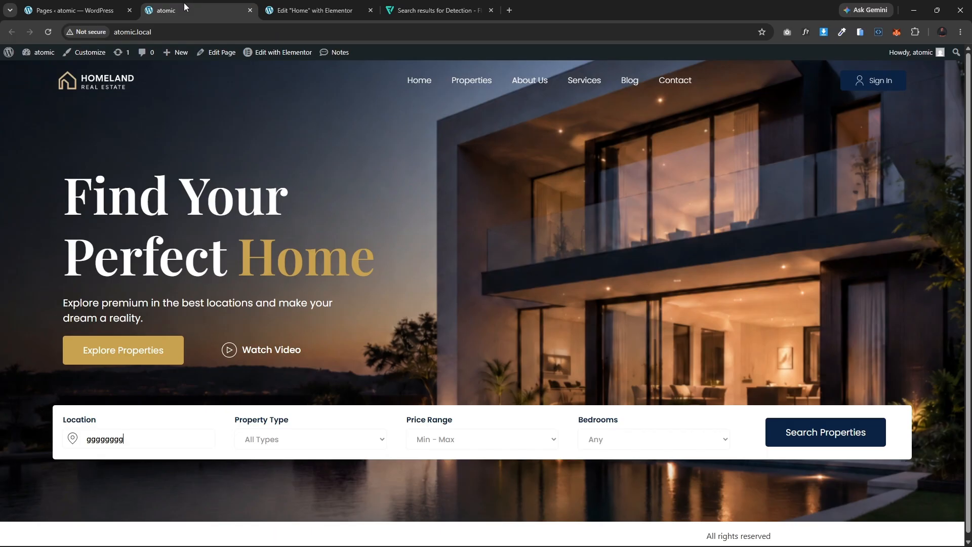
key(BackSpace)
key(BackSpace)
key(BackSpace)
key(BackSpace)
key(BackSpace)
key(BackSpace)
key(BackSpace)
click(314, 10)
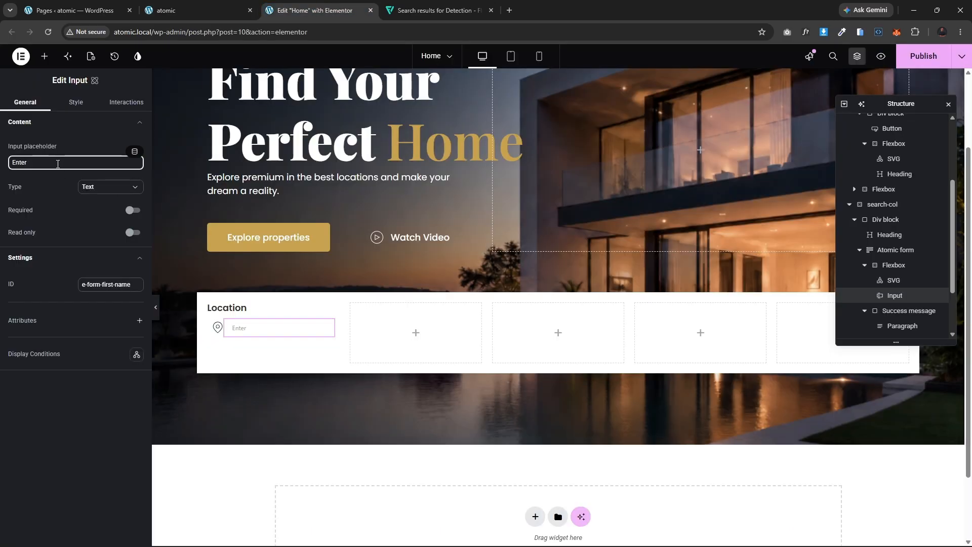
text(cation)
Step: Style the input's text with the text-font family and 600 Semi bold weight
click(76, 102)
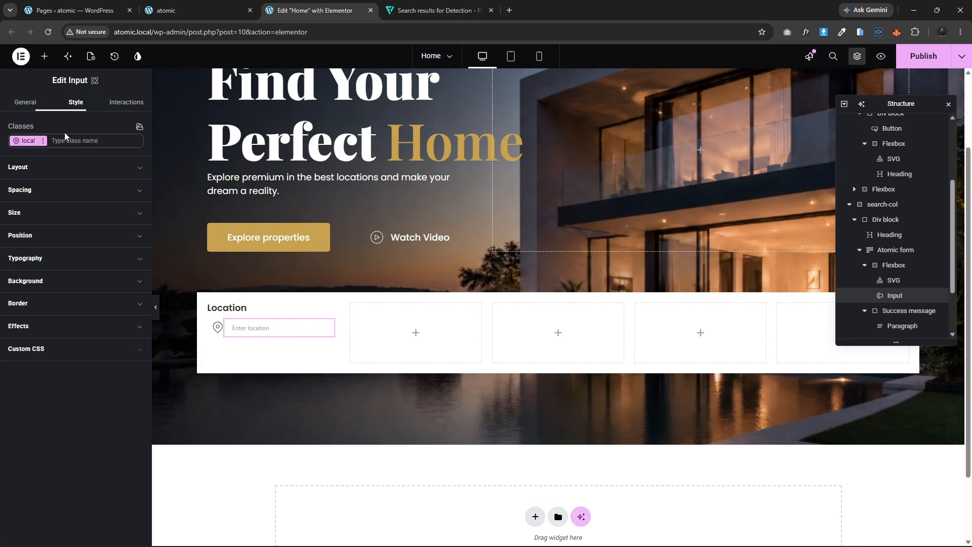
click(68, 258)
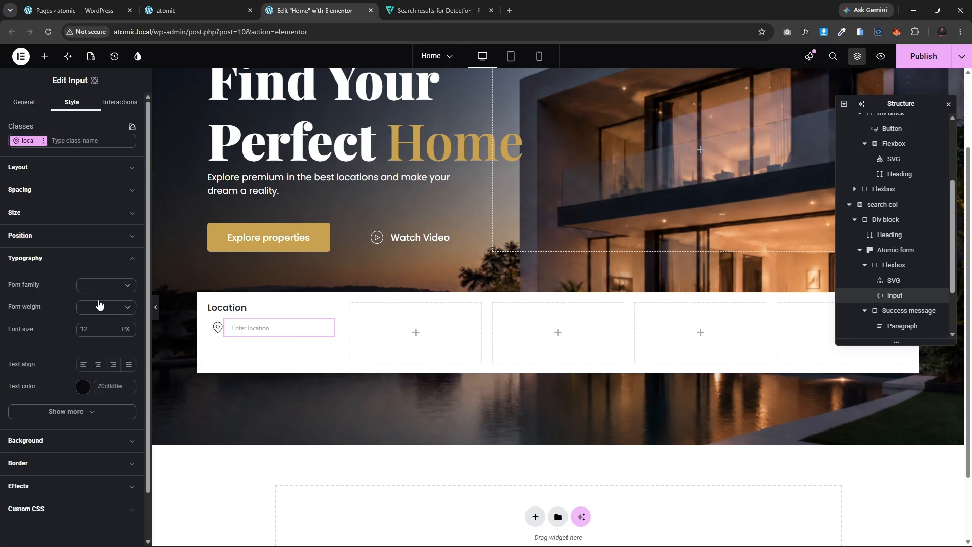
click(122, 285)
click(71, 362)
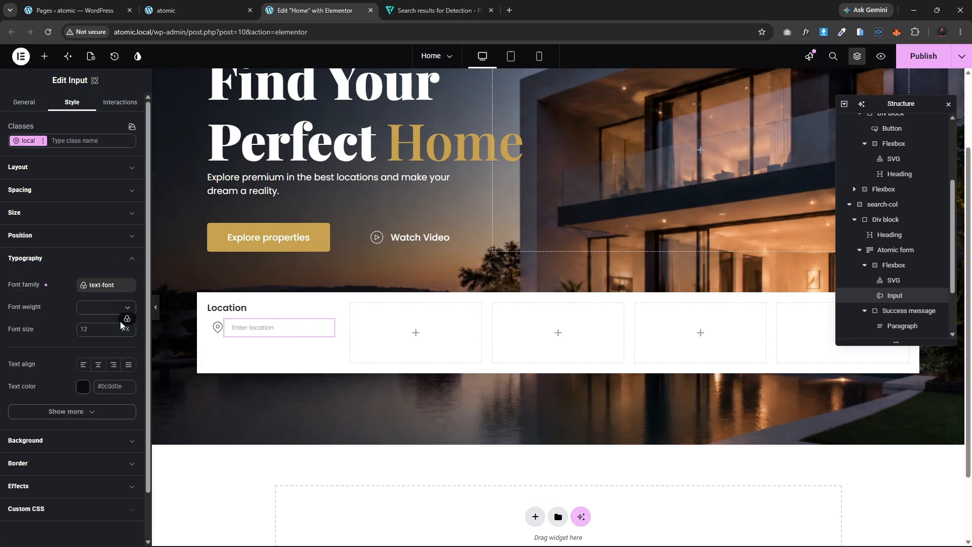
click(90, 310)
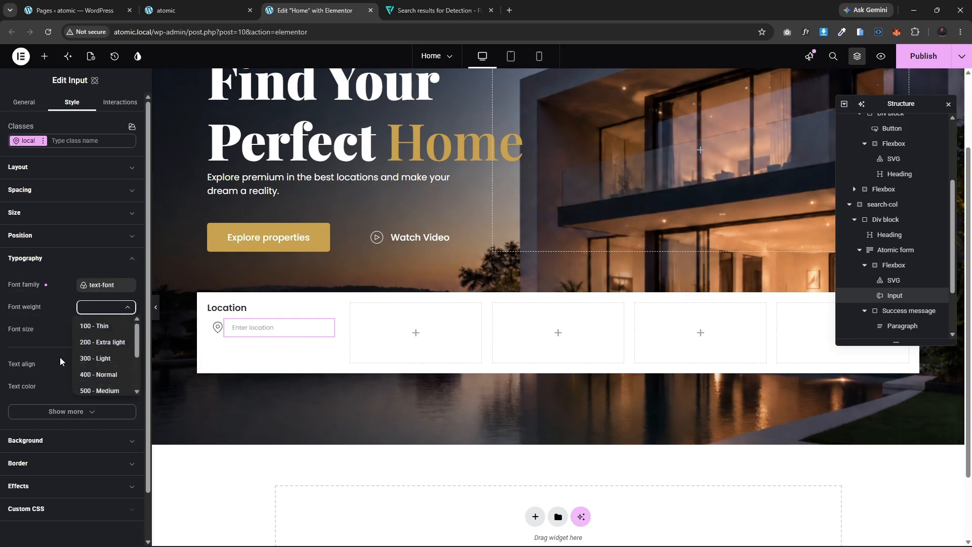
click(96, 387)
click(89, 311)
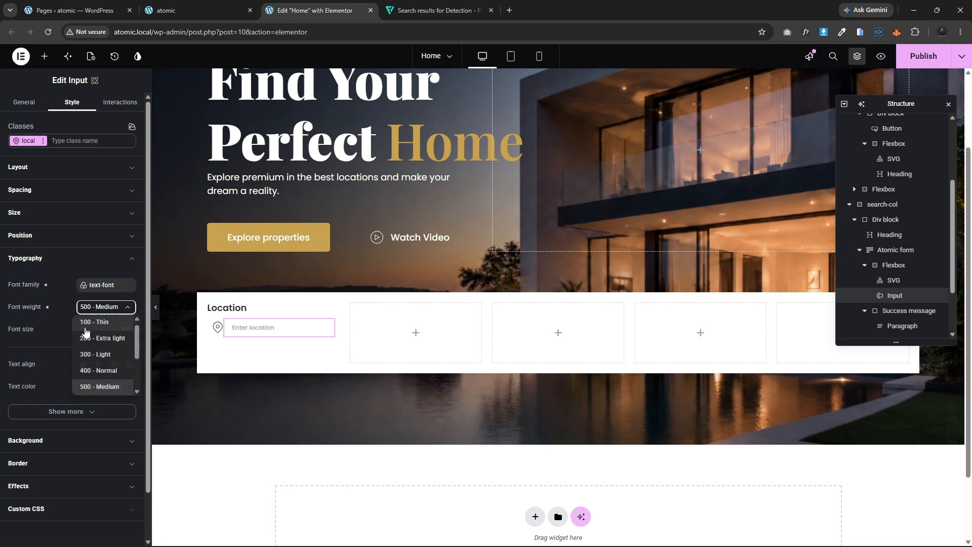
scroll(87, 375, down, 2)
click(94, 355)
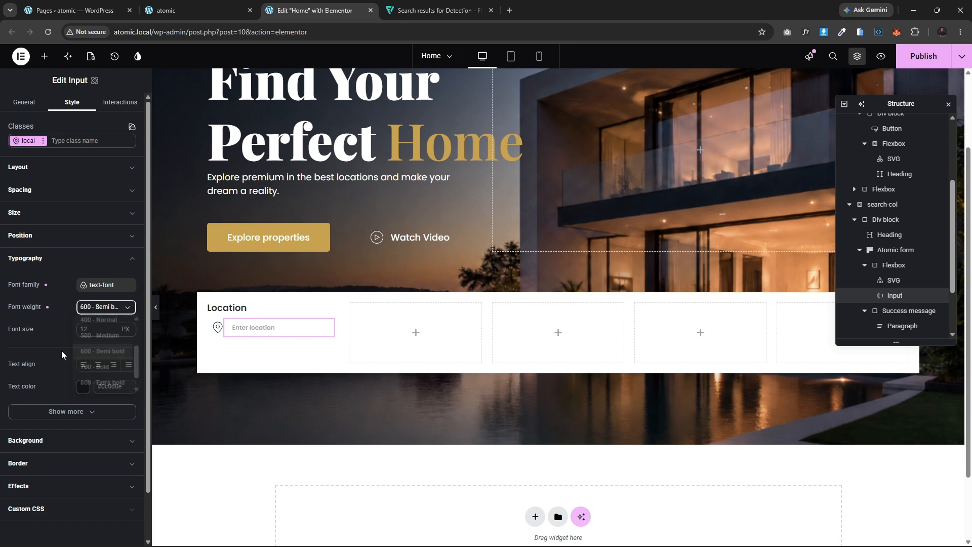
Step: Set the input's font size to 15 px and its font weight to 500 - Medium
click(92, 325)
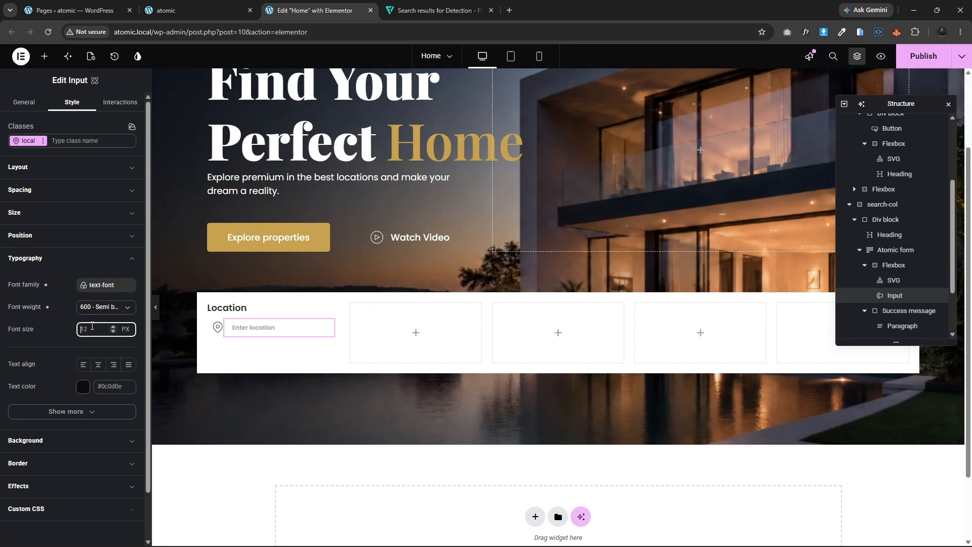
text(16)
key(BackSpace)
click(104, 307)
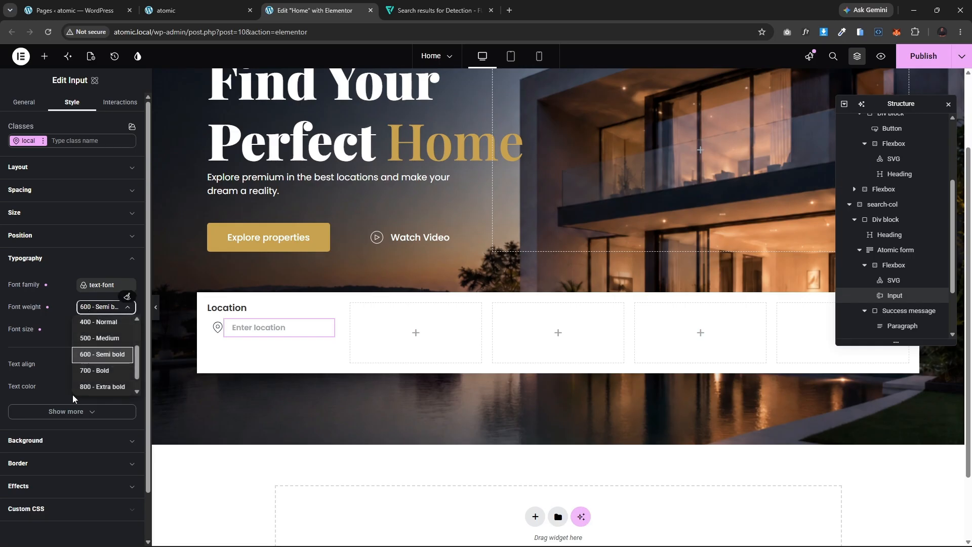
click(100, 339)
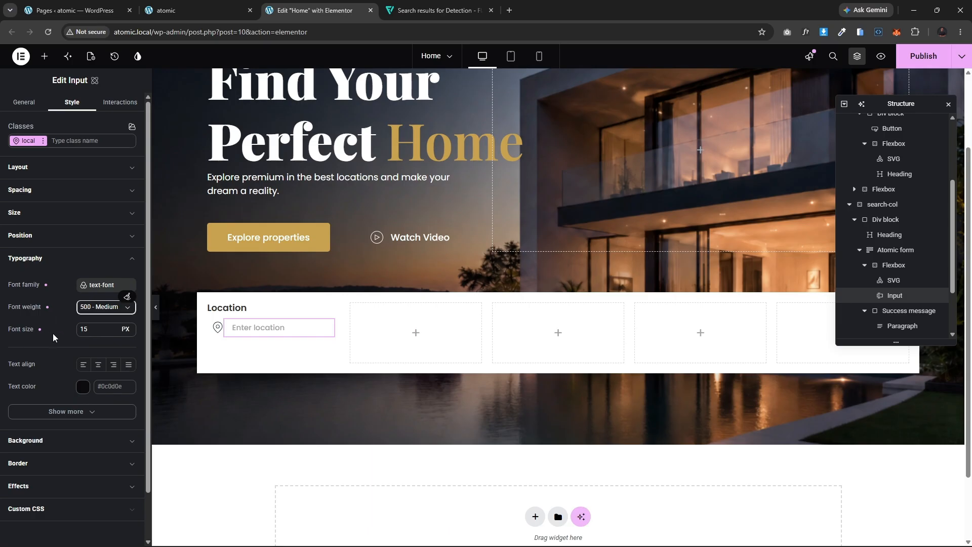
Step: Set the input's text color to black, #000000
click(83, 387)
click(83, 387)
drag(120, 471, 86, 484)
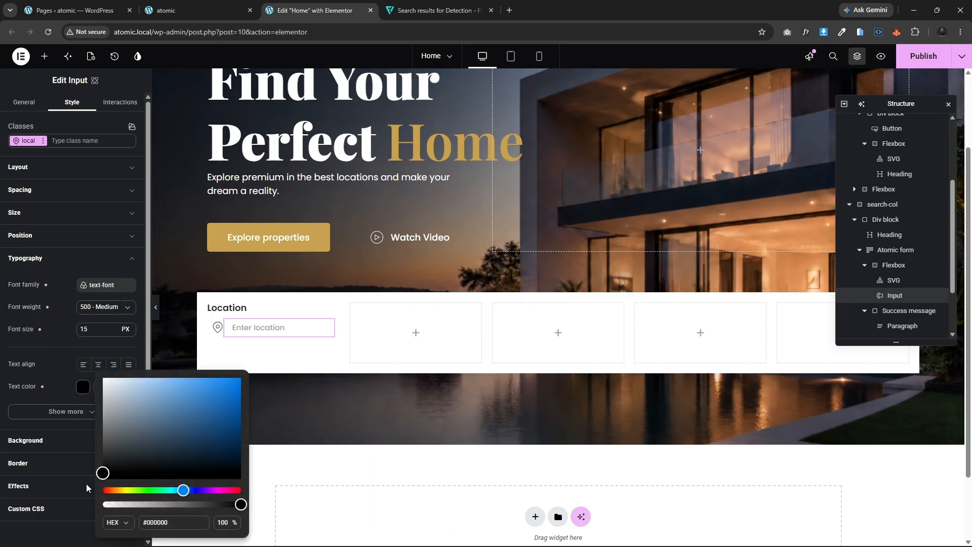
click(65, 366)
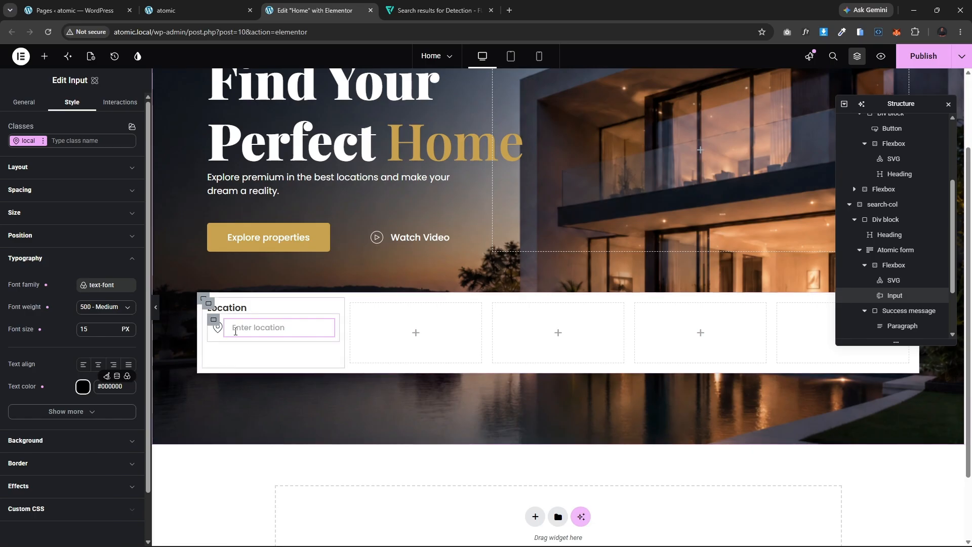
Step: Set the input's border type to None
click(30, 260)
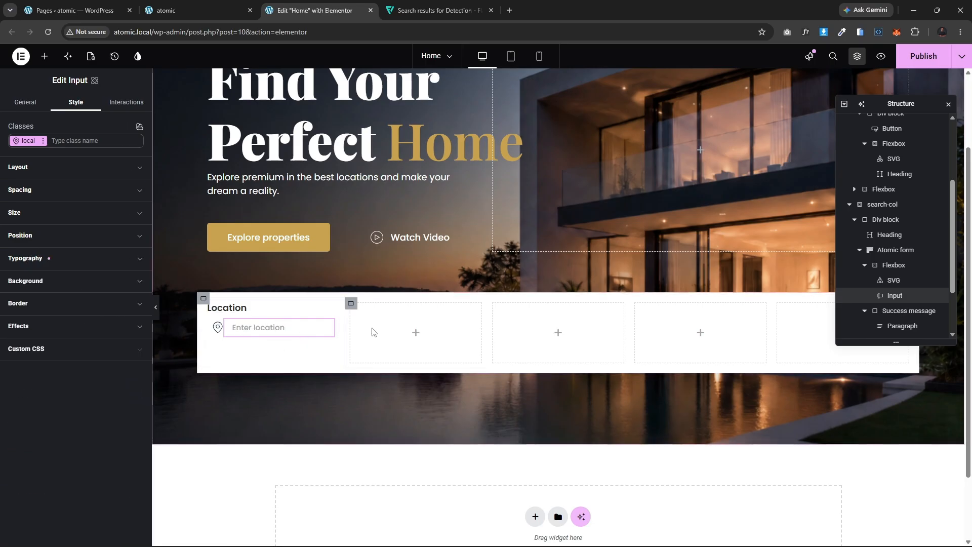
click(48, 304)
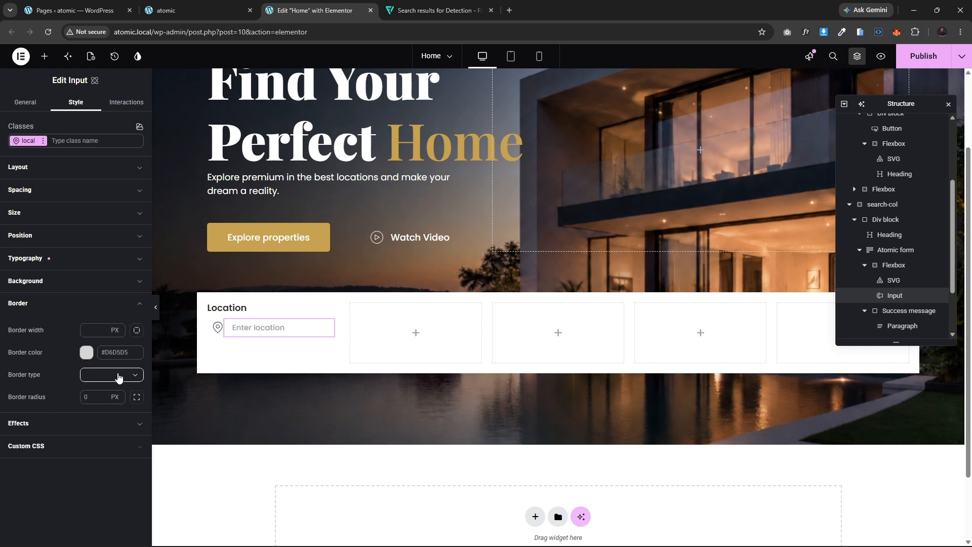
click(118, 377)
click(98, 395)
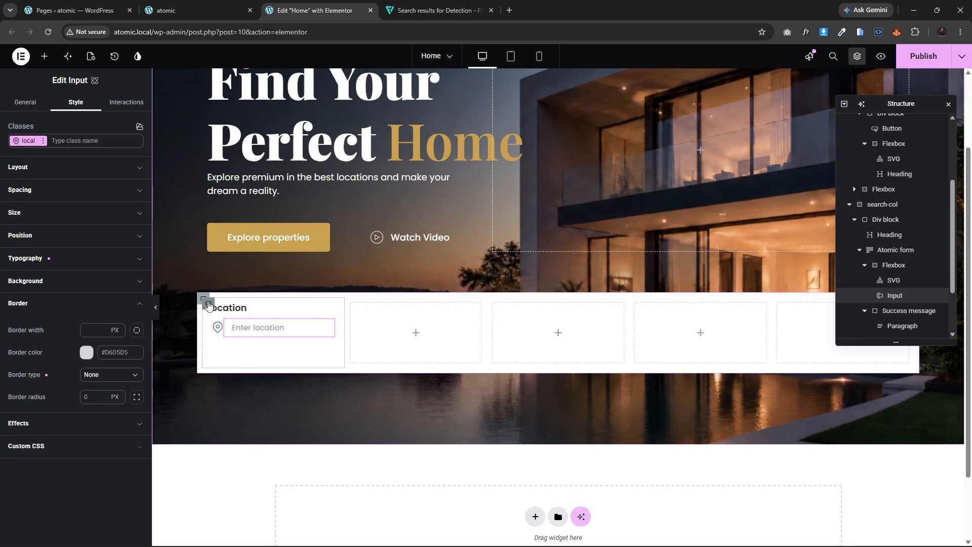
Step: Select the Flexbox holding the icon and input and set its top, right and bottom padding to 0 px
click(235, 308)
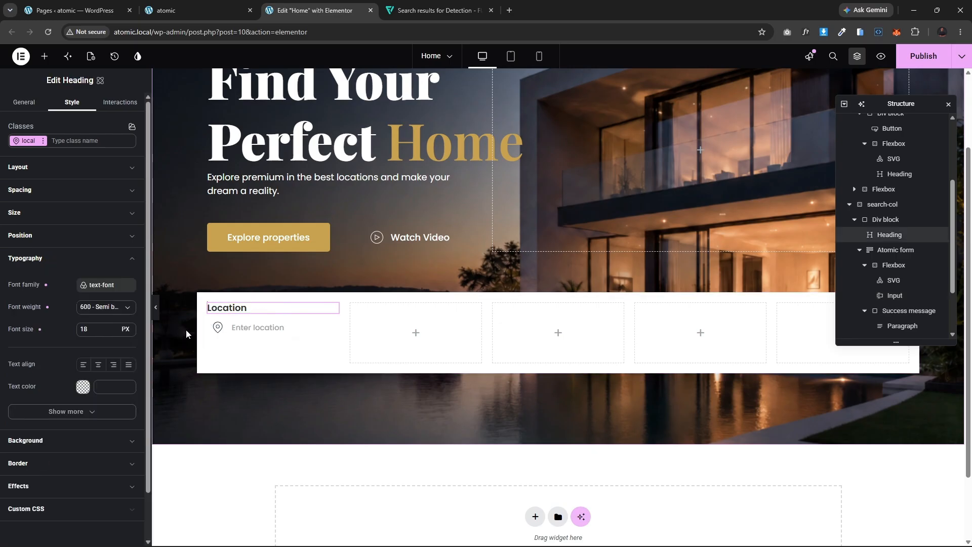
click(214, 321)
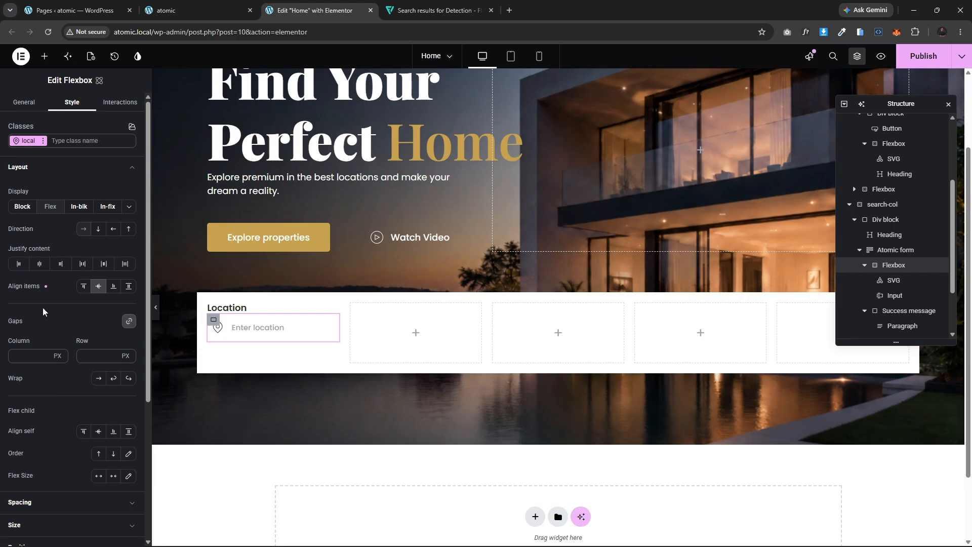
click(37, 167)
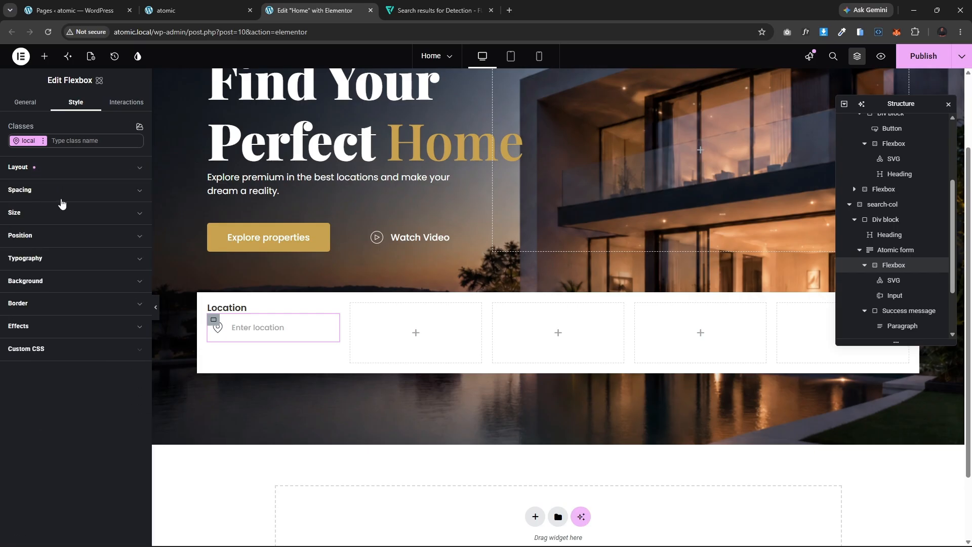
click(72, 192)
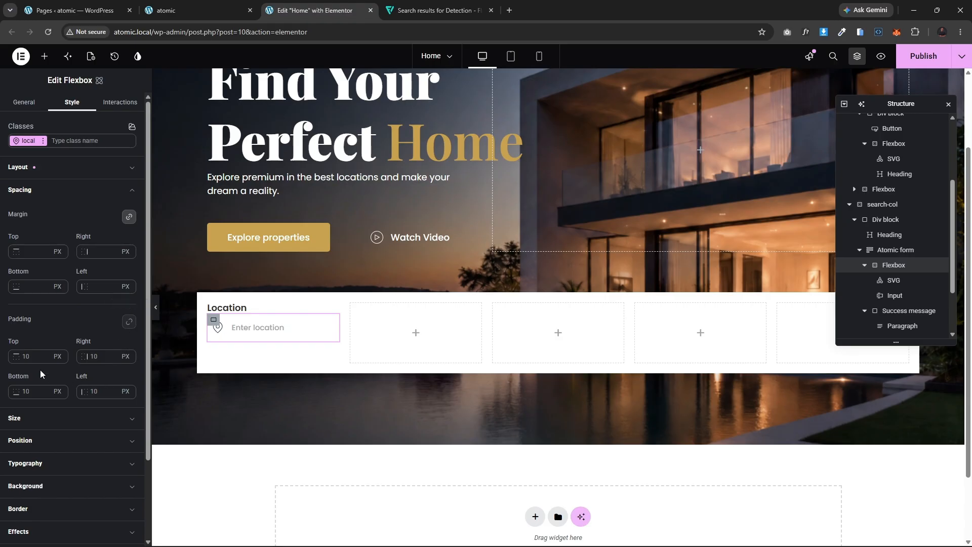
click(26, 358)
key(BackSpace)
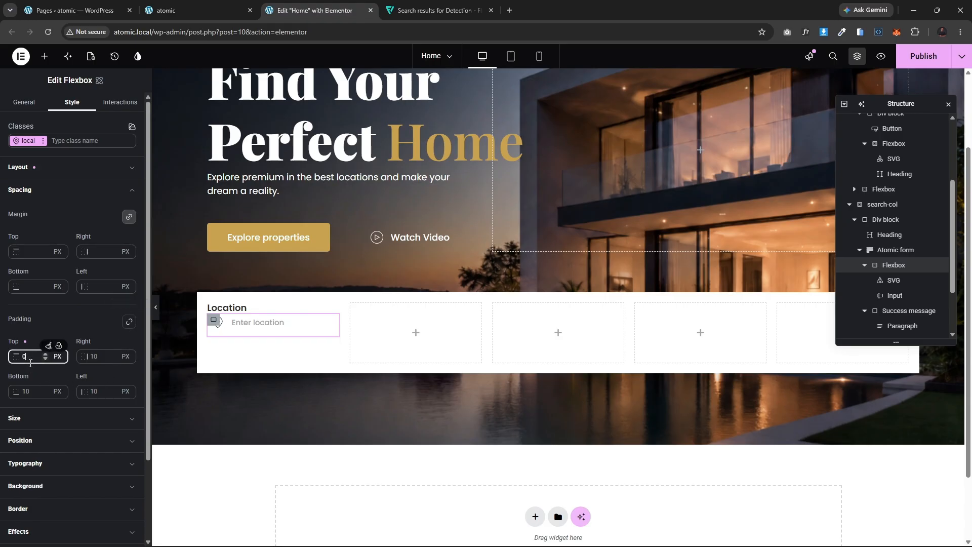
click(100, 355)
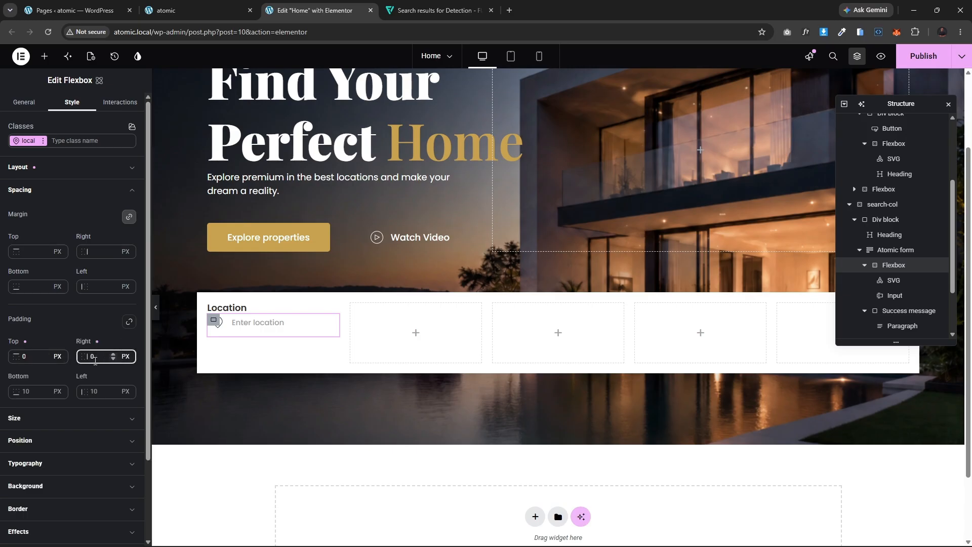
click(101, 392)
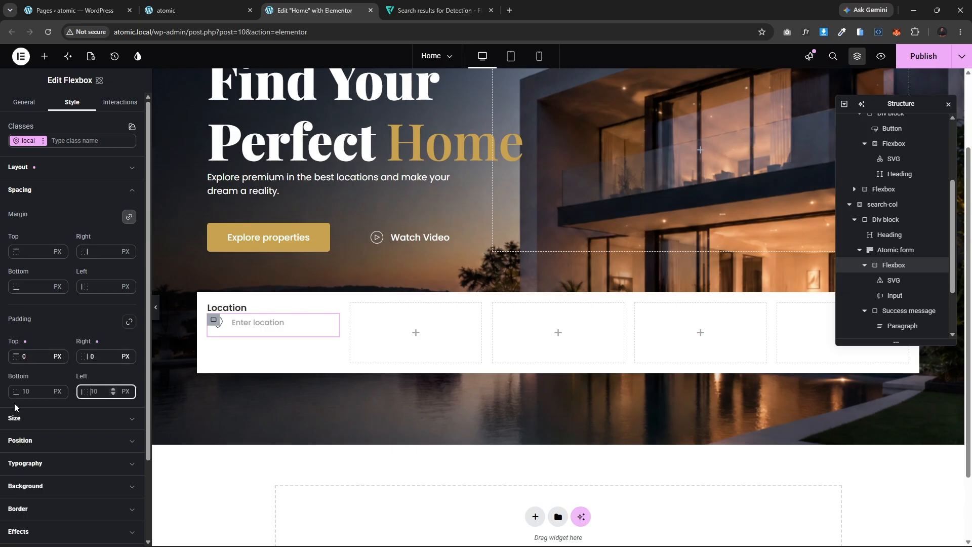
click(31, 391)
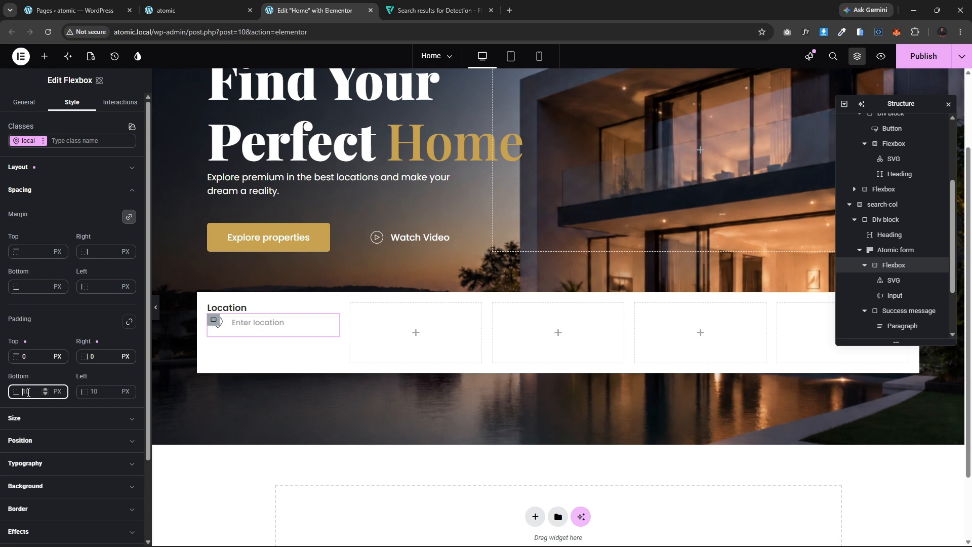
text(0)
click(40, 190)
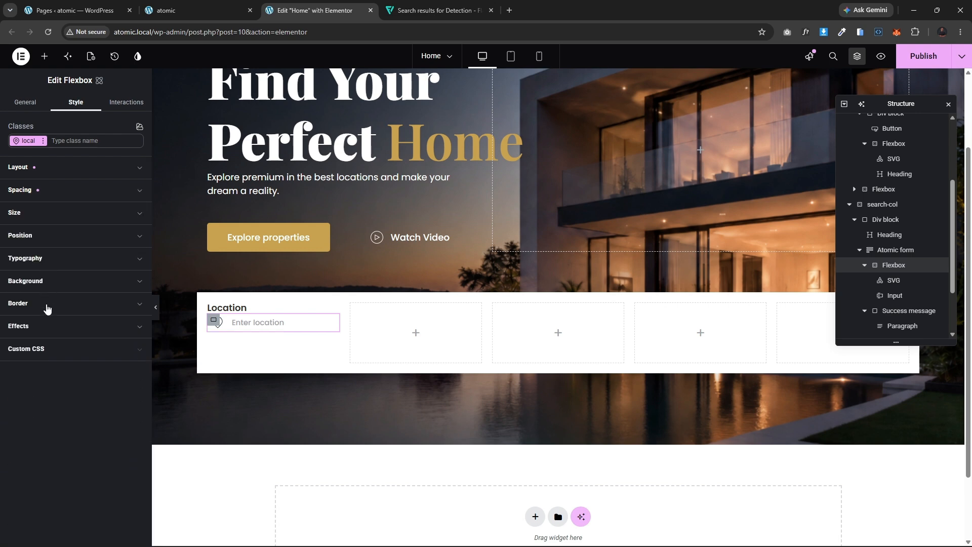
Step: Add a box shadow to the Flexbox with 3 px blur and a light gray rgba(206, 206, 206) color
click(53, 327)
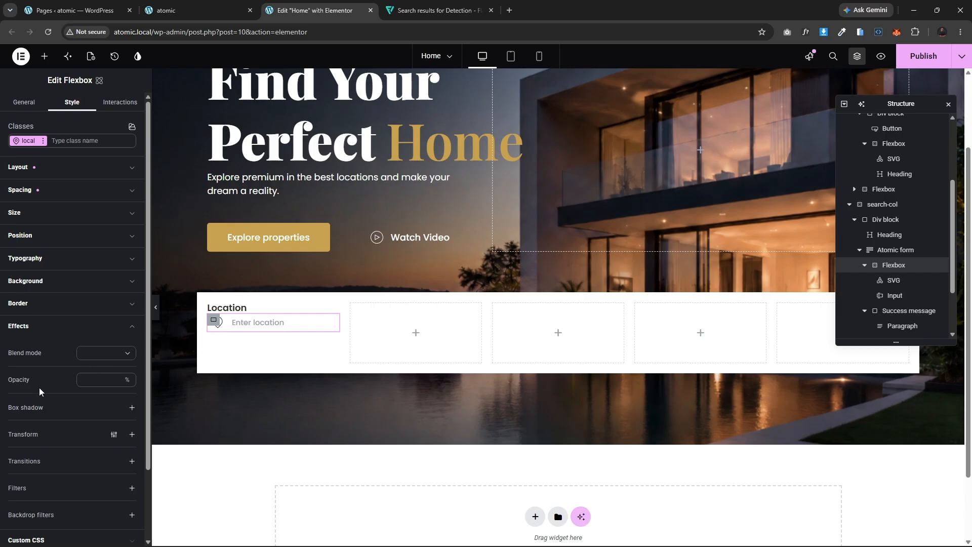
click(131, 408)
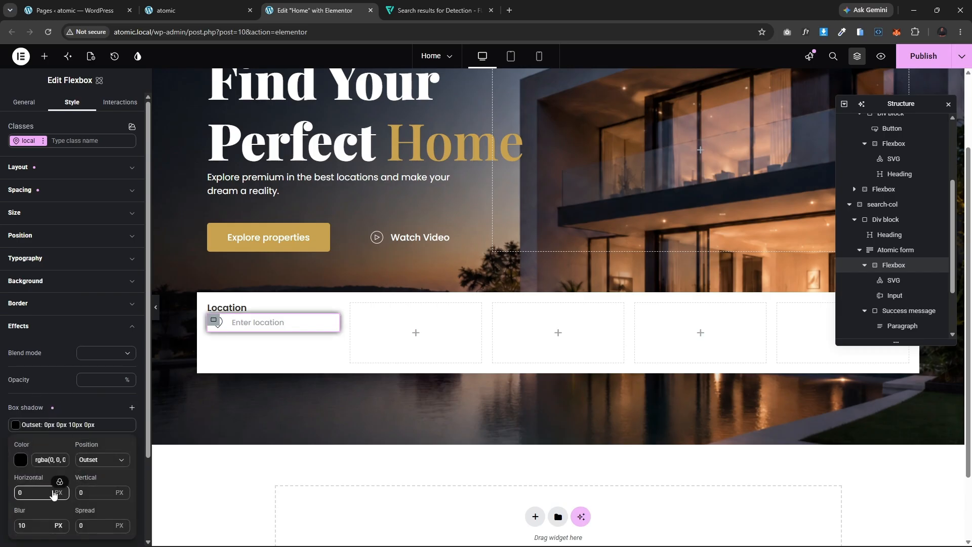
double_click(20, 524)
text(3)
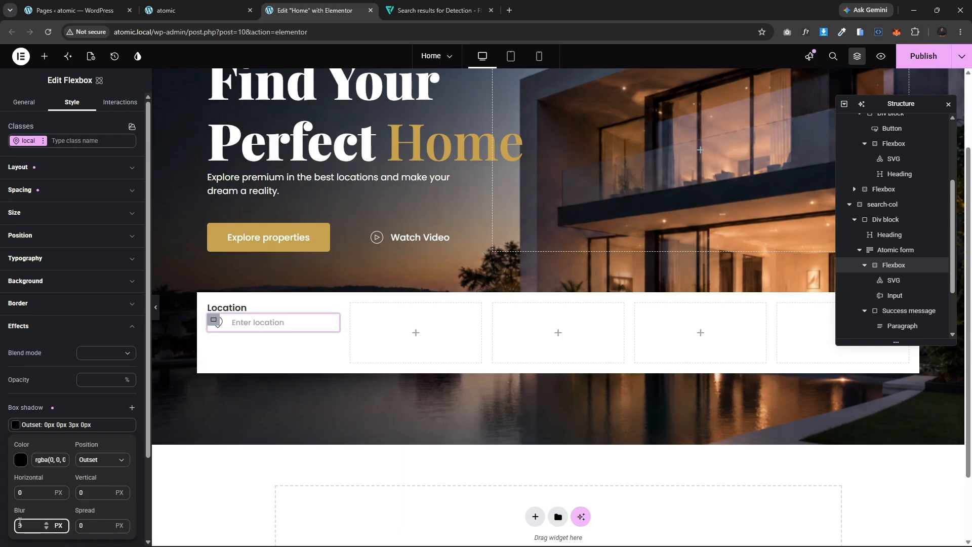
click(20, 461)
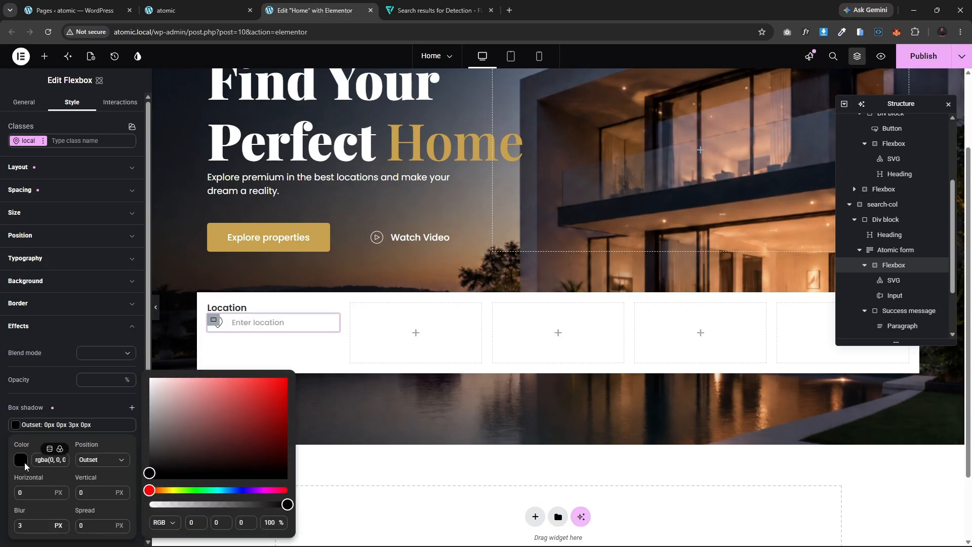
drag(146, 474, 147, 397)
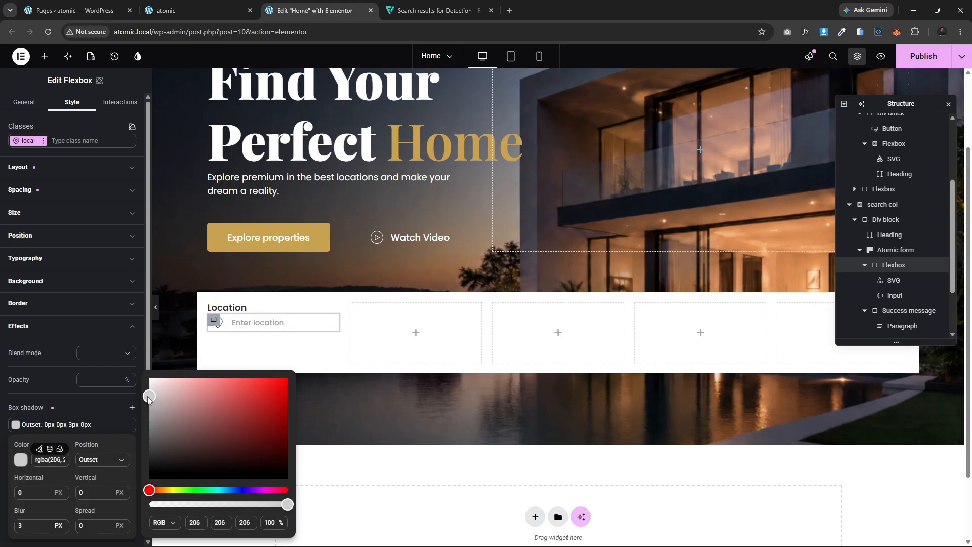
click(266, 345)
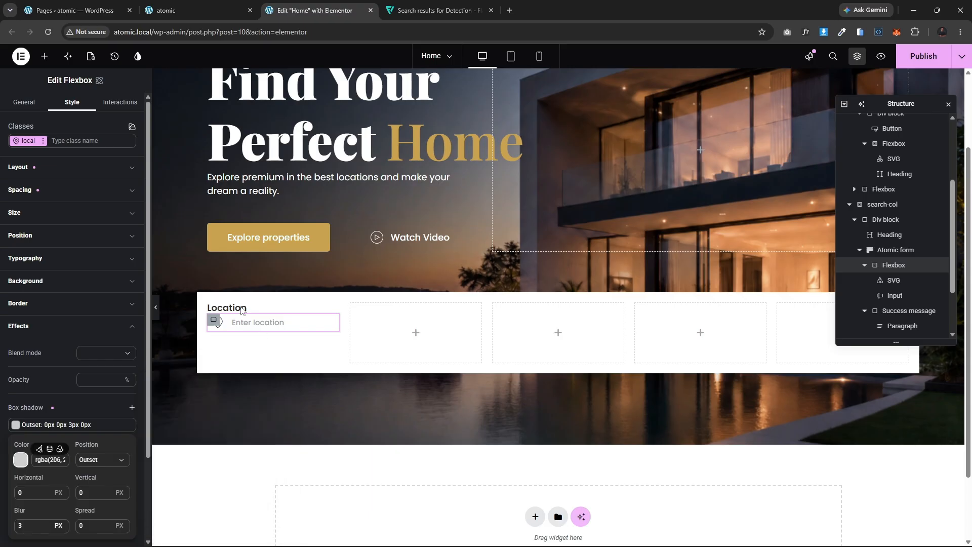
Step: Preview the location field with the editor panel collapsed
click(252, 308)
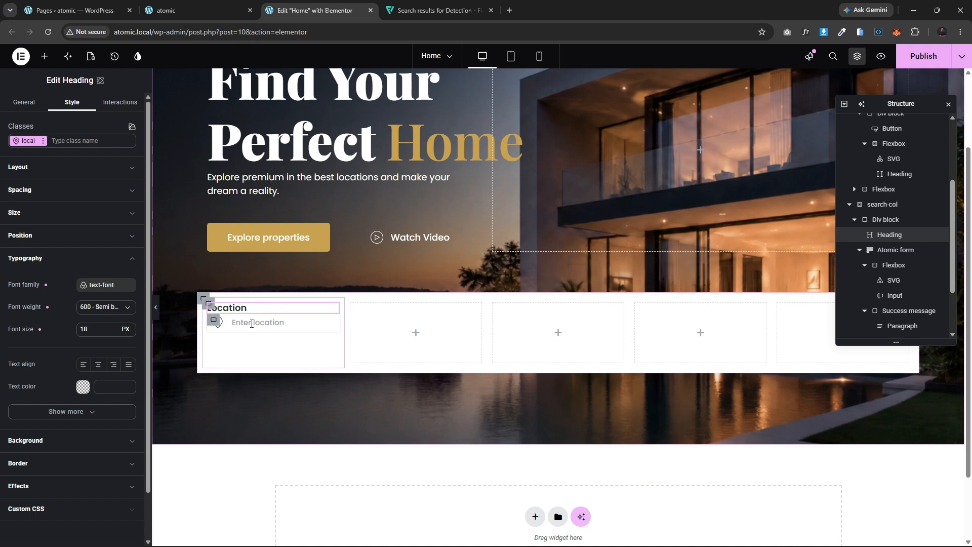
click(155, 309)
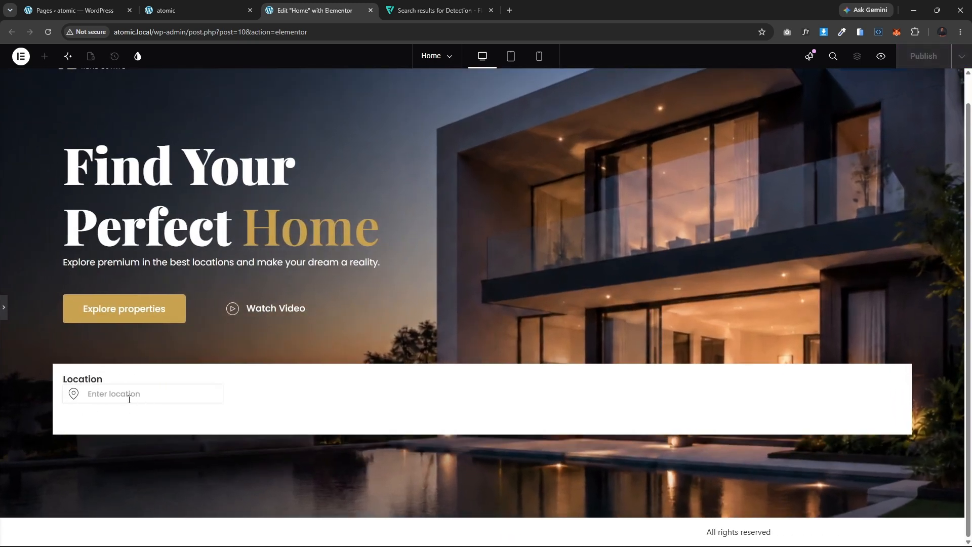
click(4, 310)
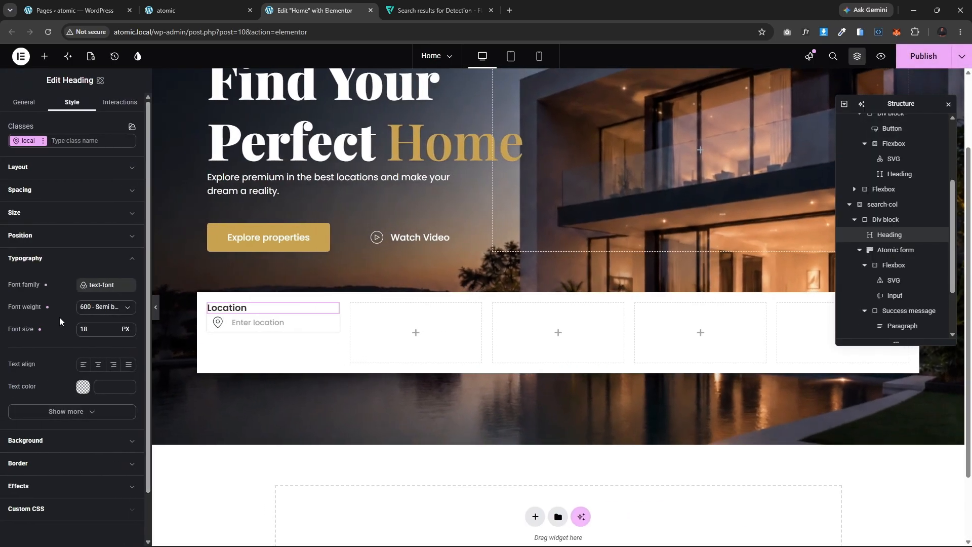
click(51, 487)
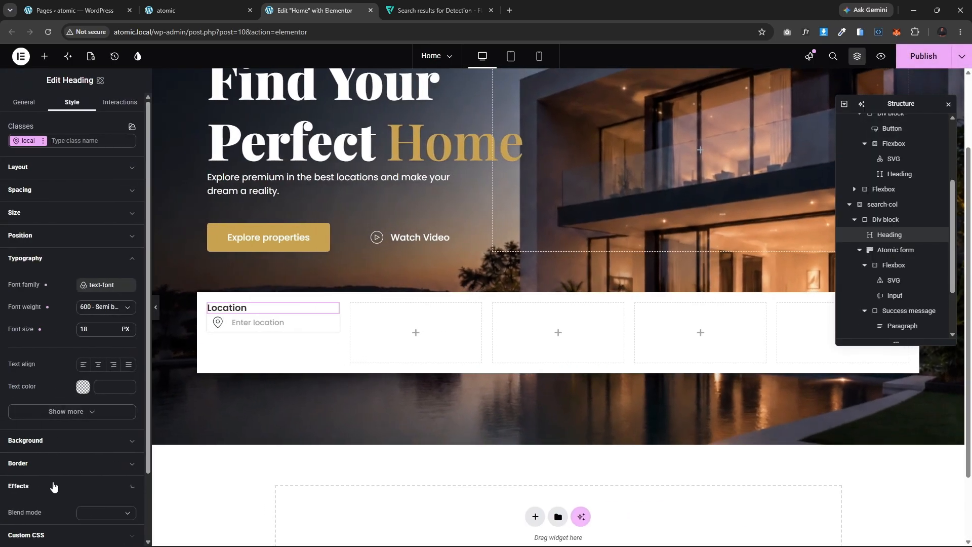
scroll(53, 482, down, 2)
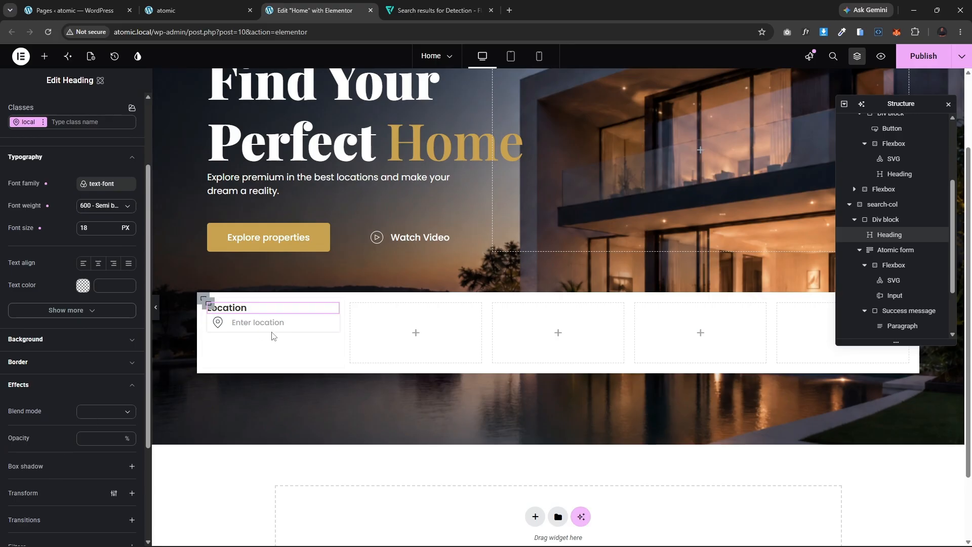
Step: Lighten the Flexbox's box shadow color to rgba(232, 232, 232)
click(214, 322)
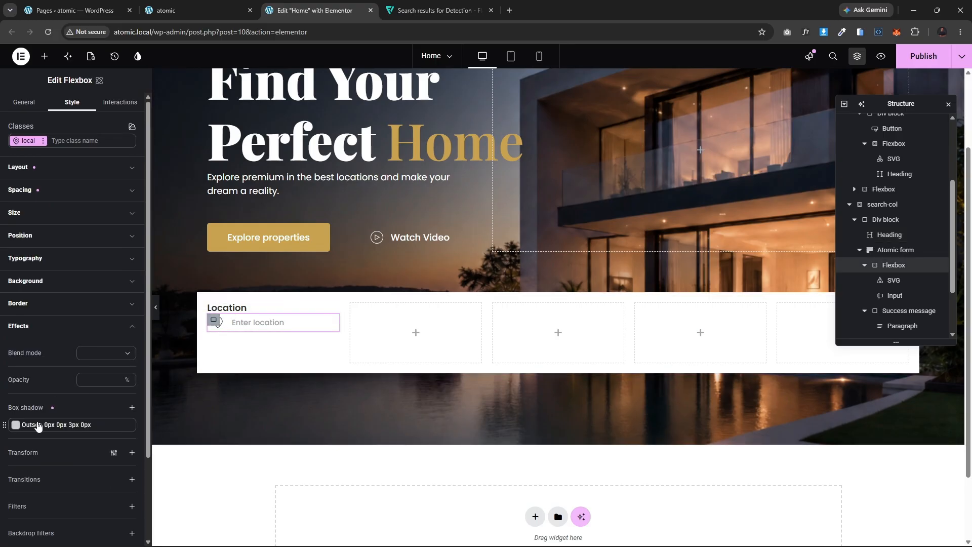
click(17, 425)
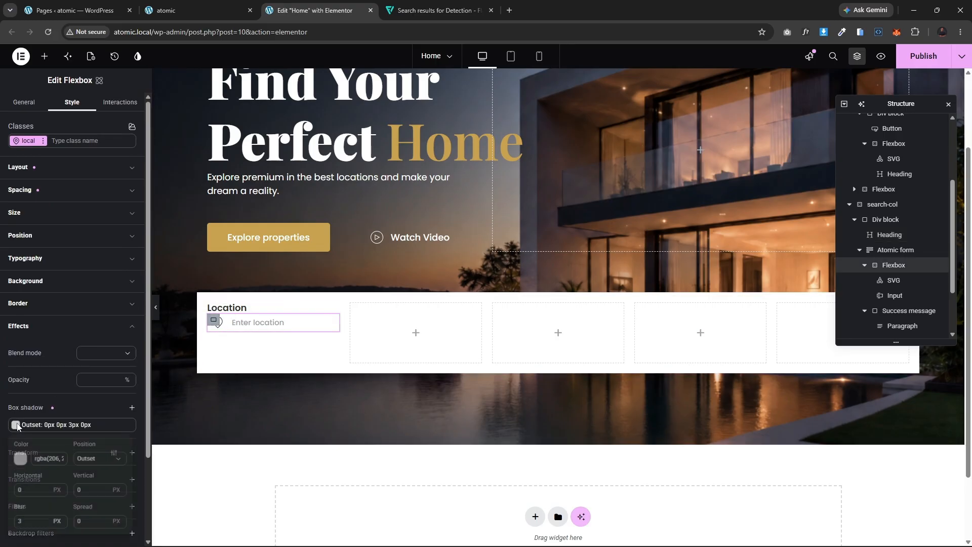
click(21, 460)
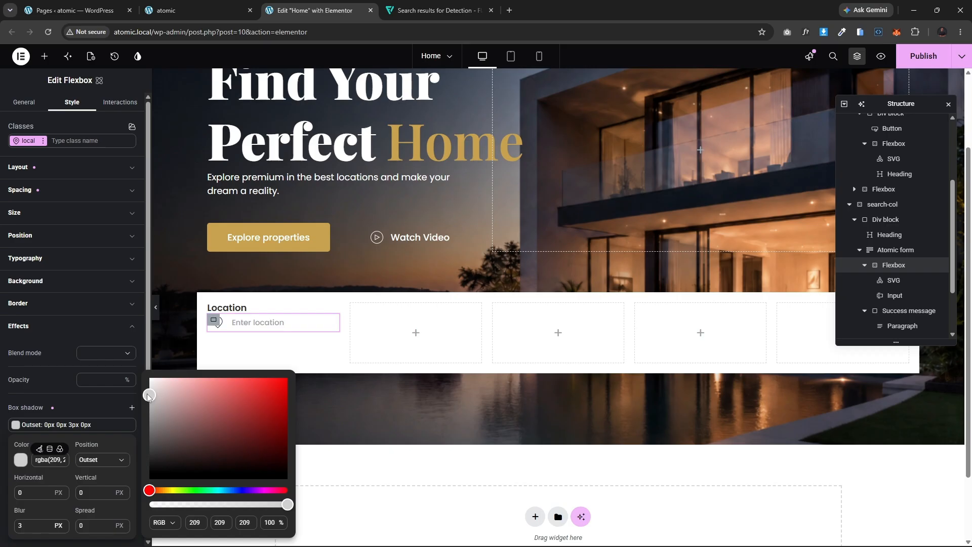
drag(147, 394, 148, 387)
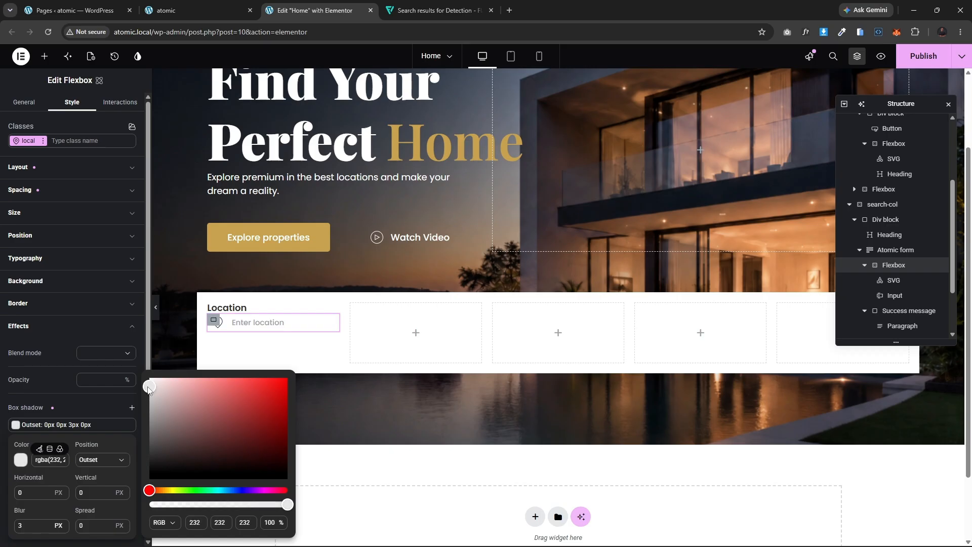
Step: Preview the location field again with the editor panel hidden, then reopen the Flexbox's border settings
click(156, 316)
click(157, 316)
click(157, 317)
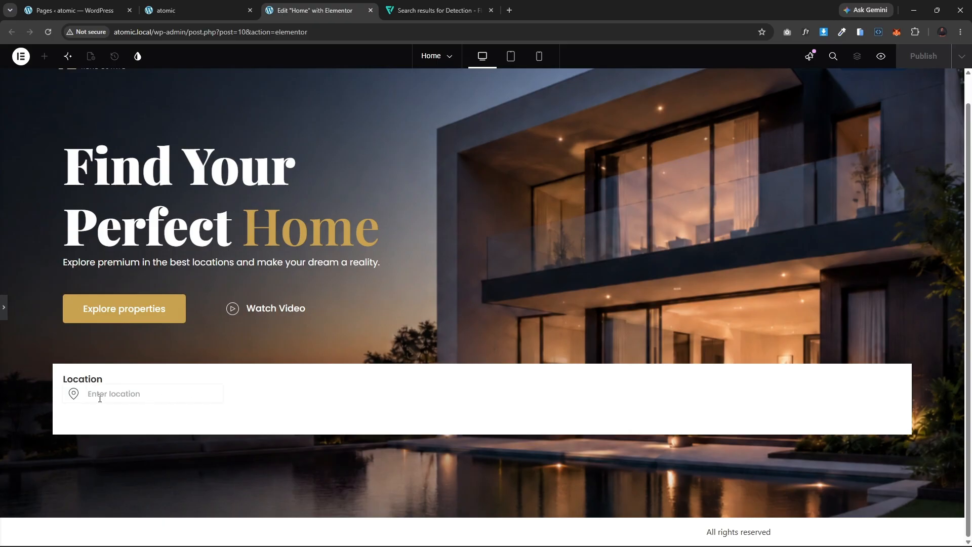
click(5, 312)
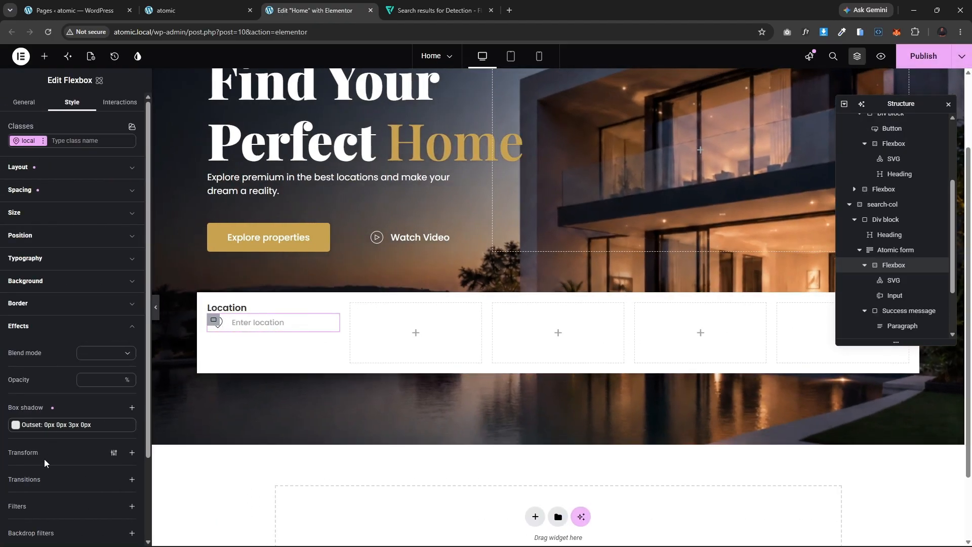
click(50, 305)
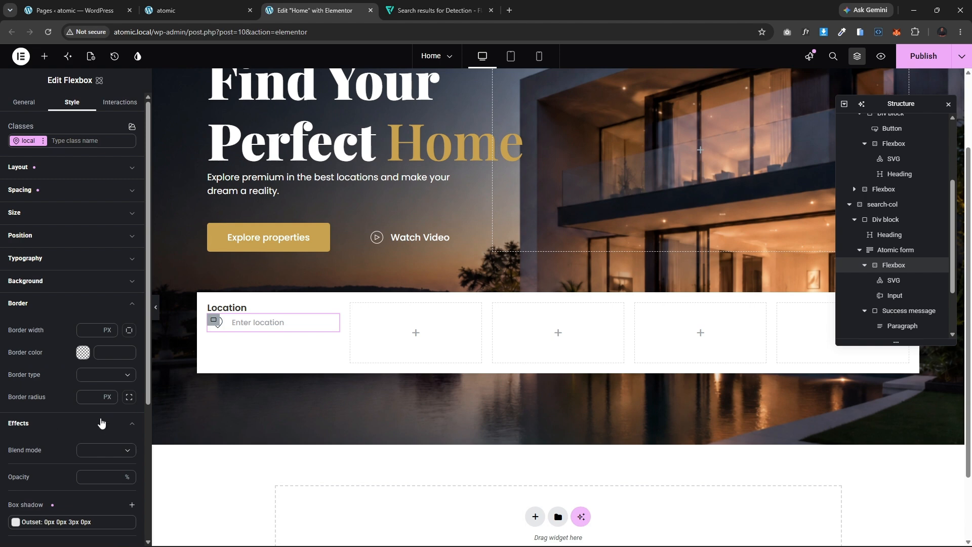
Step: Set the Flexbox's border radius to 5 px
click(86, 397)
text(5)
Step: Test typing in the location field with the editor panel hidden, then reopen the panel
click(156, 308)
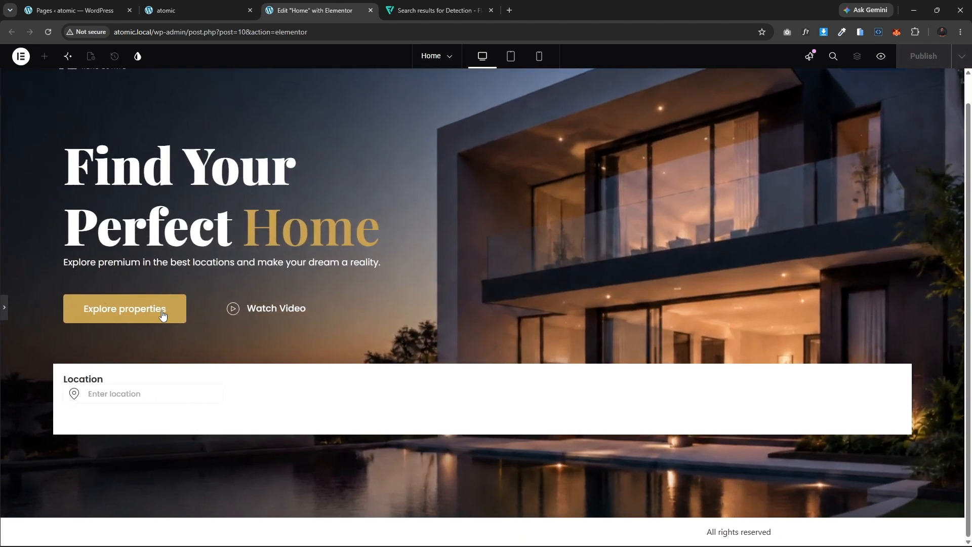
click(135, 389)
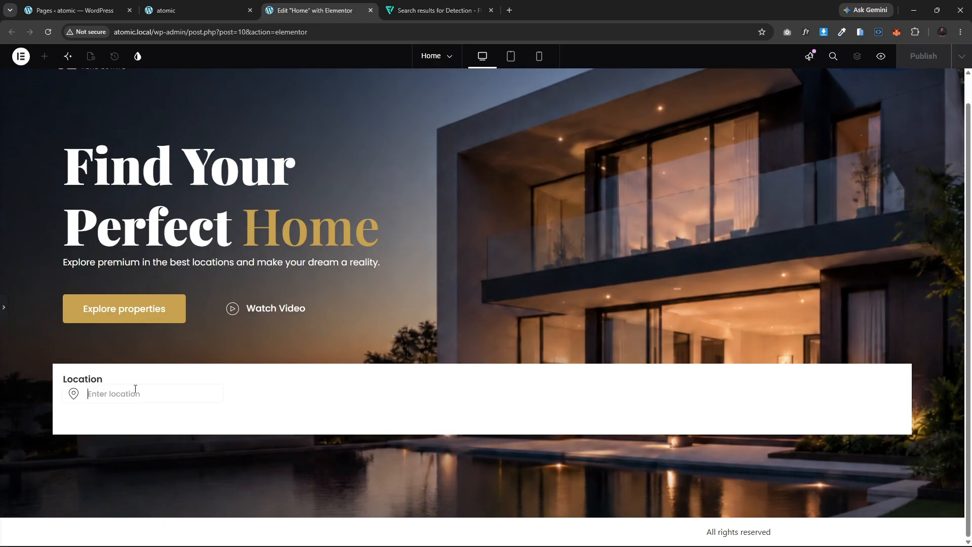
text(sss)
key(BackSpace)
key(BackSpace)
key(BackSpace)
key(BackSpace)
key(BackSpace)
click(4, 308)
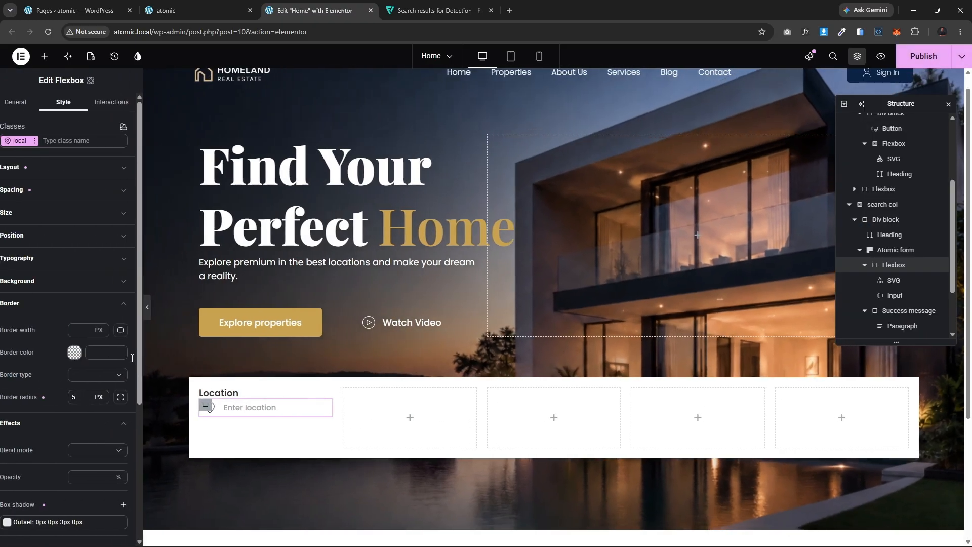
Step: Apply the flex-col class to the location Div block and set its display to Flex
click(211, 391)
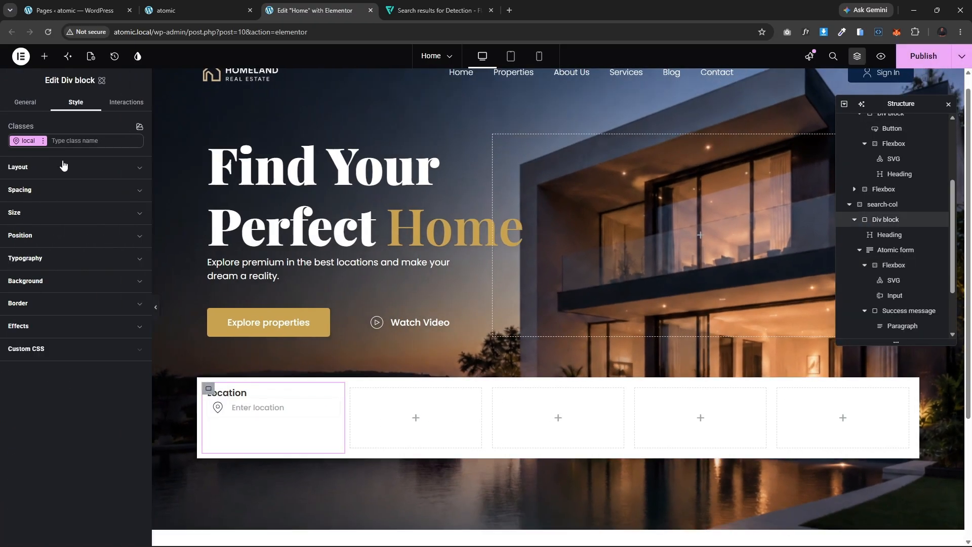
click(66, 142)
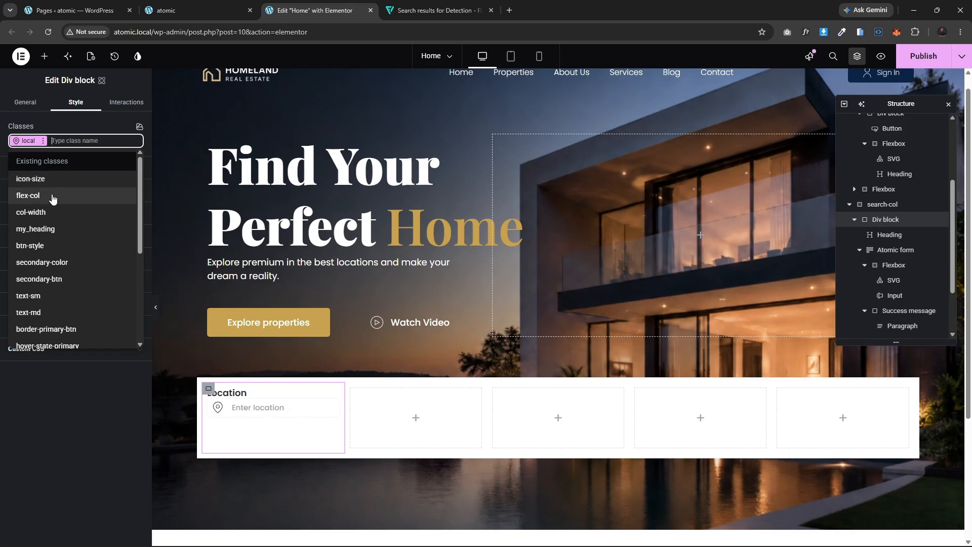
click(51, 196)
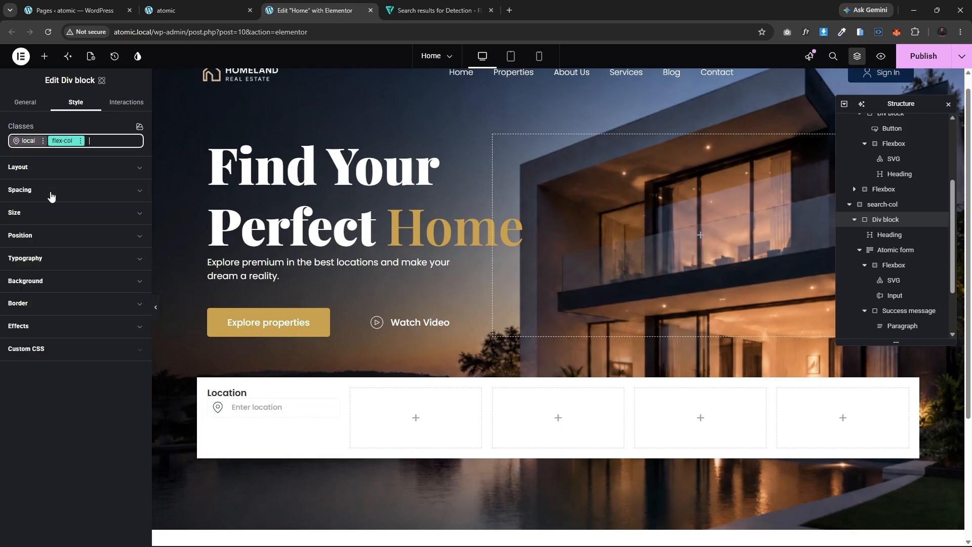
click(92, 140)
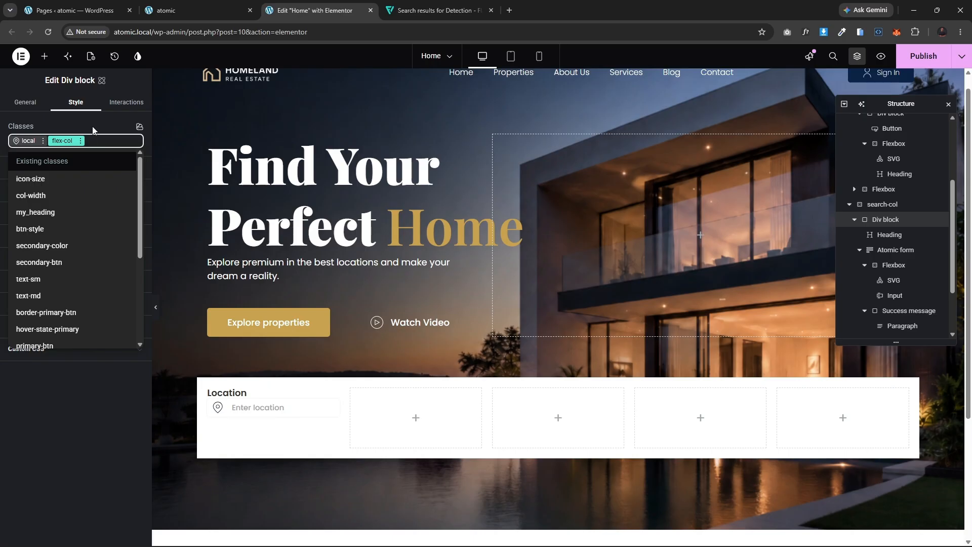
click(92, 130)
click(41, 167)
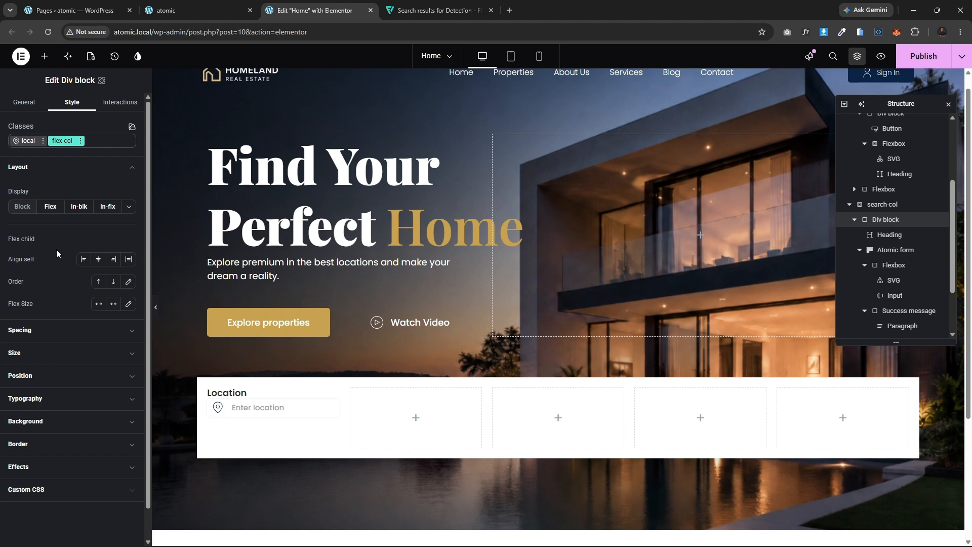
click(80, 142)
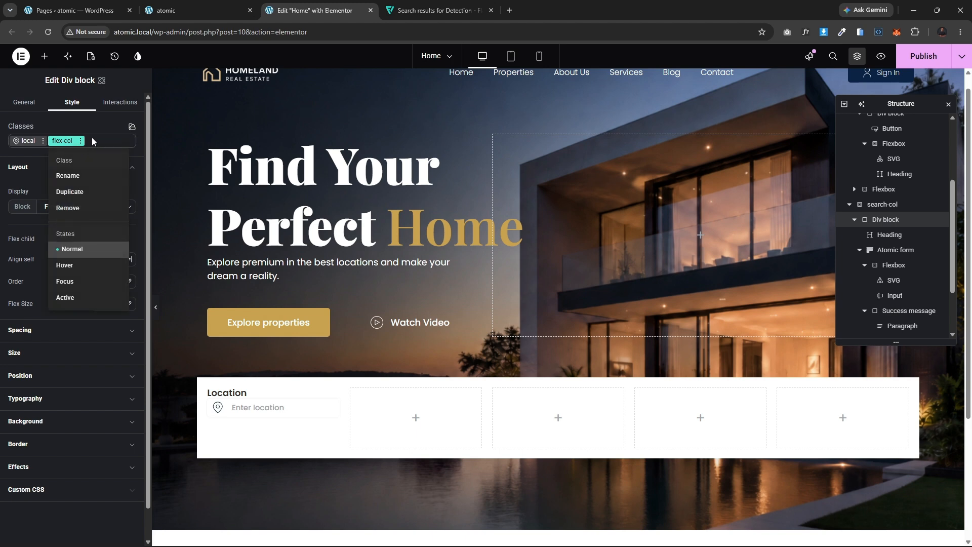
click(92, 140)
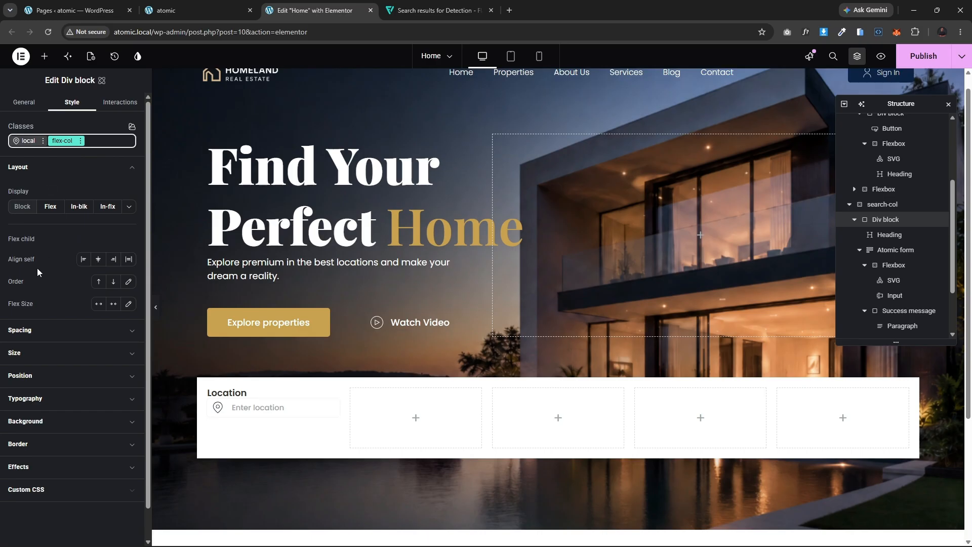
click(50, 206)
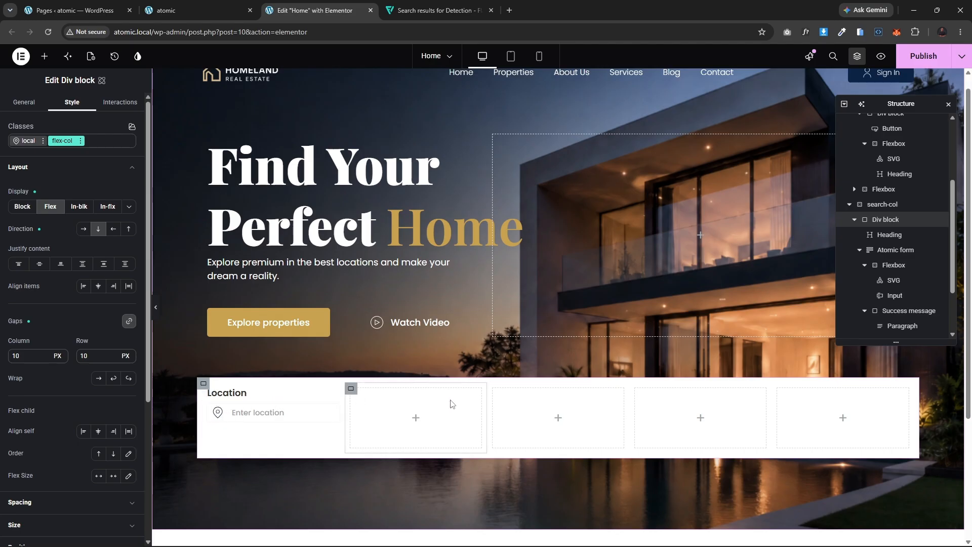
Step: Delete three of the empty Div blocks beside the location column in the search bar
click(353, 388)
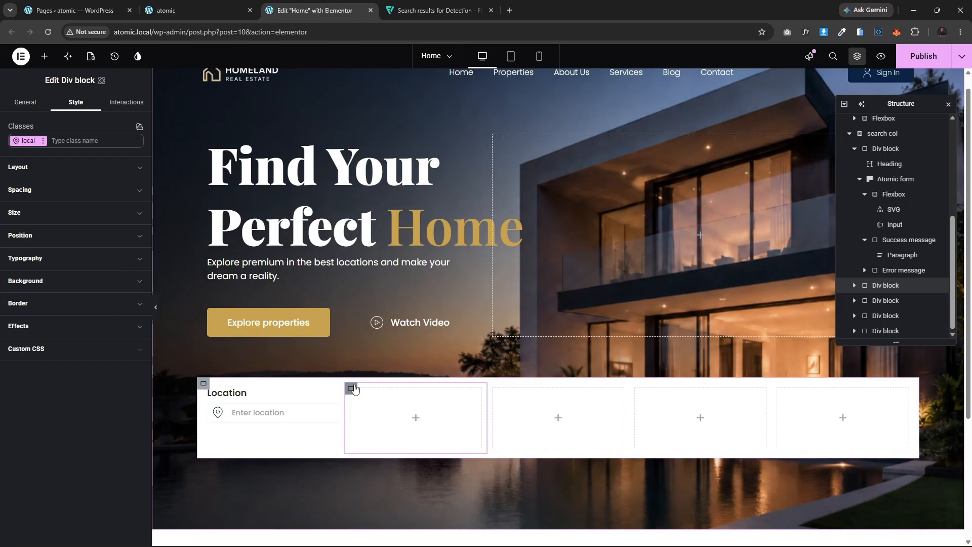
key(Delete)
click(388, 389)
key(Delete)
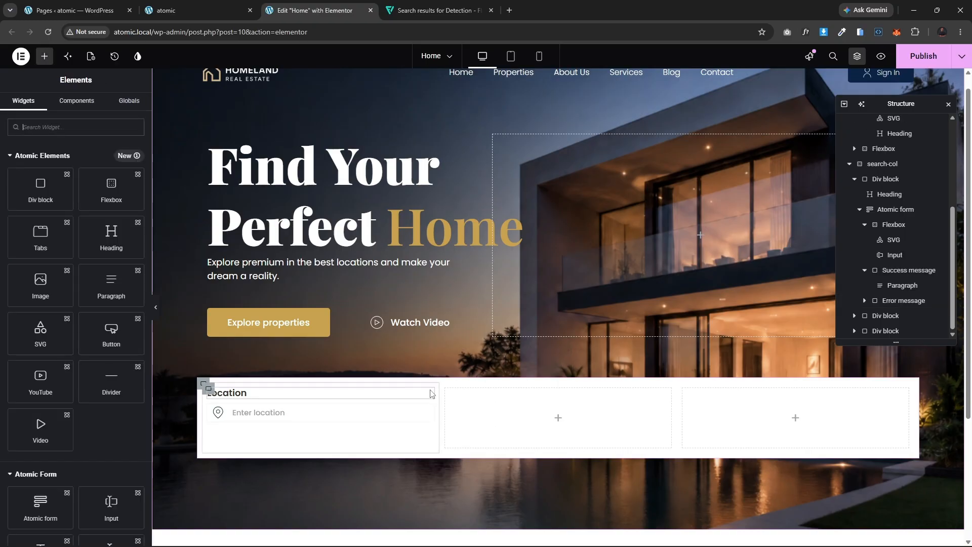
click(446, 389)
key(Delete)
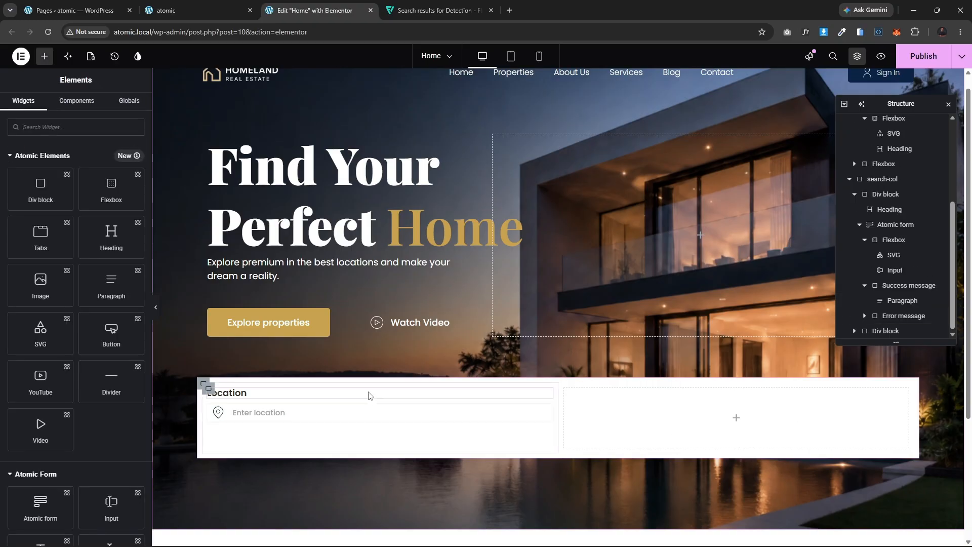
Step: Duplicate the location Div block three times
click(208, 389)
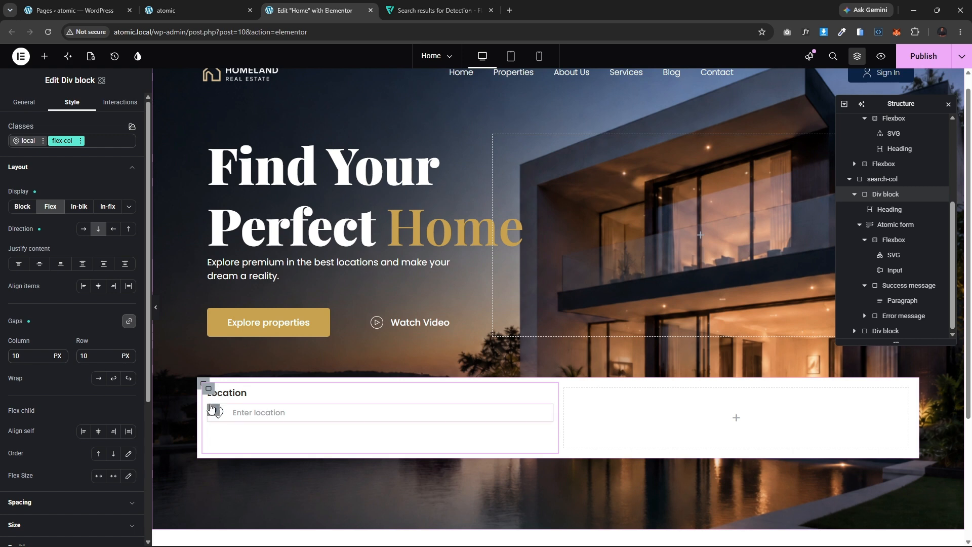
key(ctrl+d)
key(ctrl+d)
key(ctrl+d)
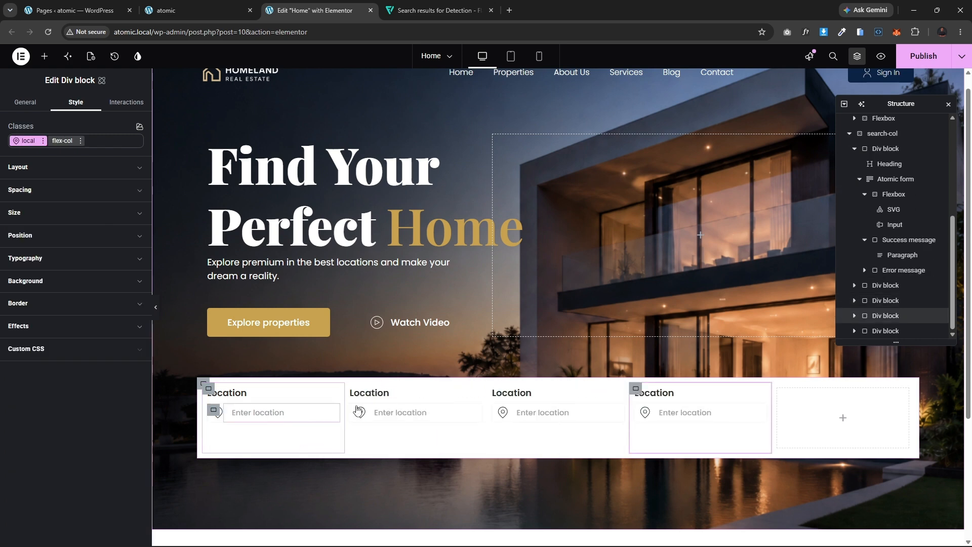
Step: Compare with the live page and rename the second column's heading to property Type
click(169, 8)
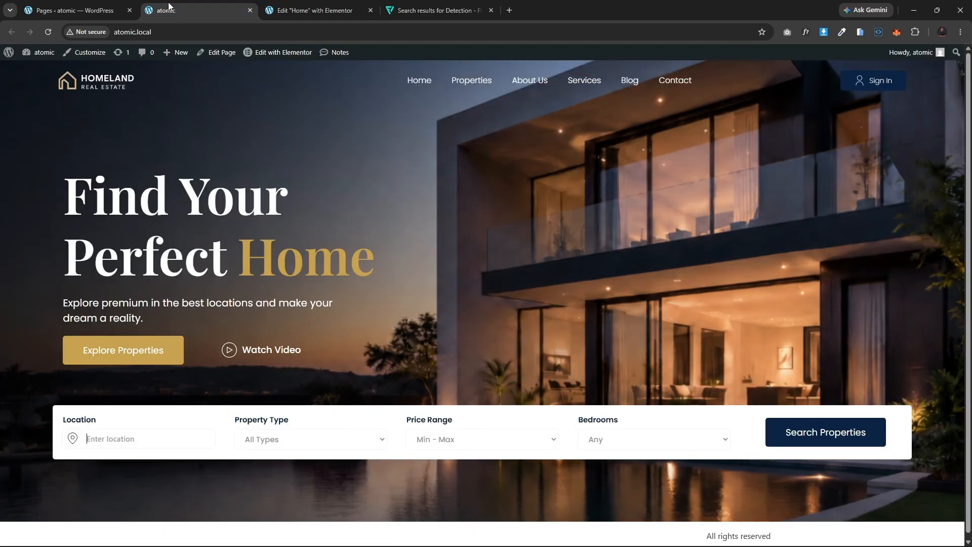
click(306, 5)
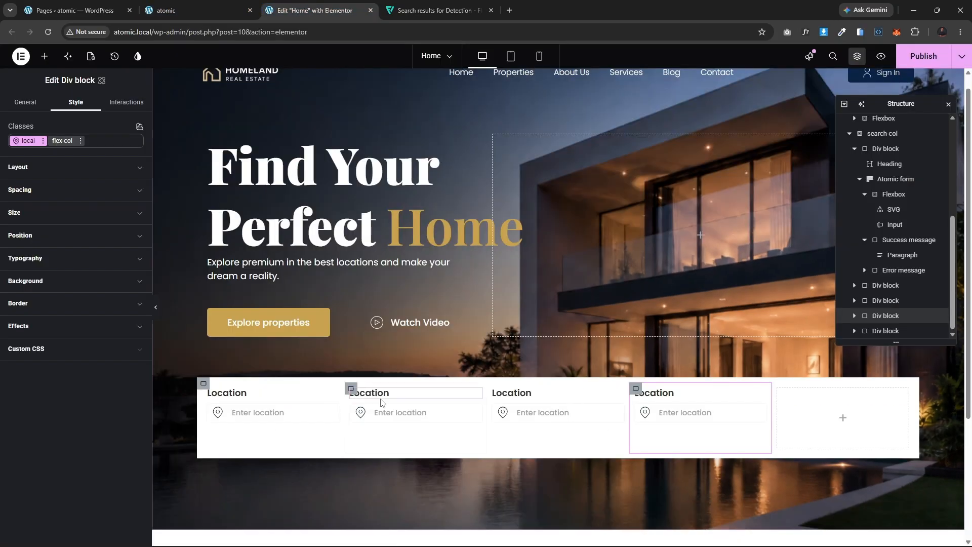
click(384, 395)
double_click(63, 163)
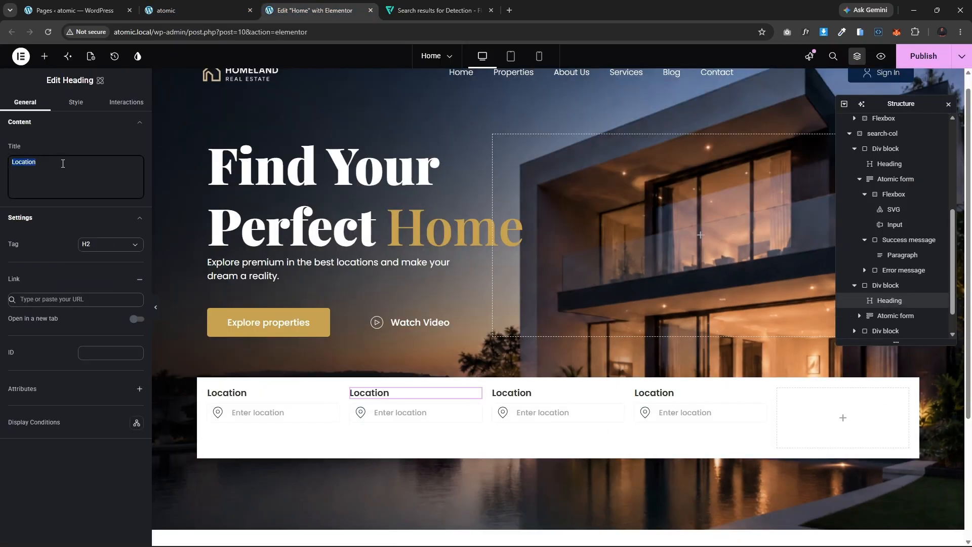
text(property Type)
Step: Check the live page again and rename the third column's heading to Price Range
click(182, 5)
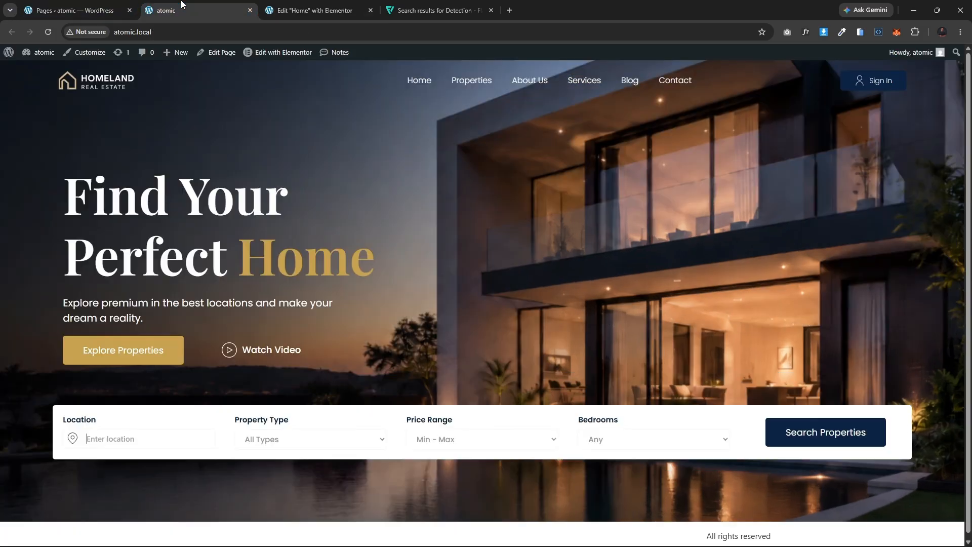
click(314, 10)
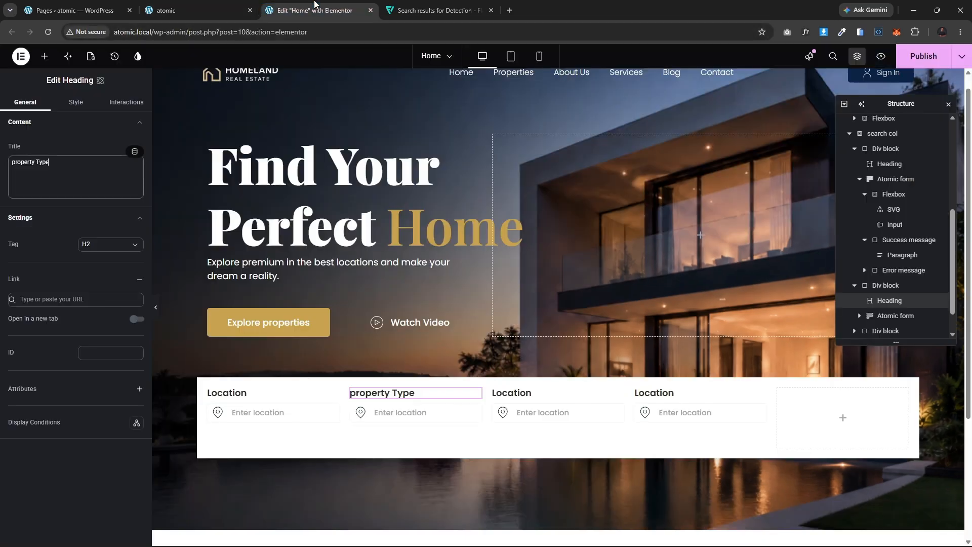
click(532, 394)
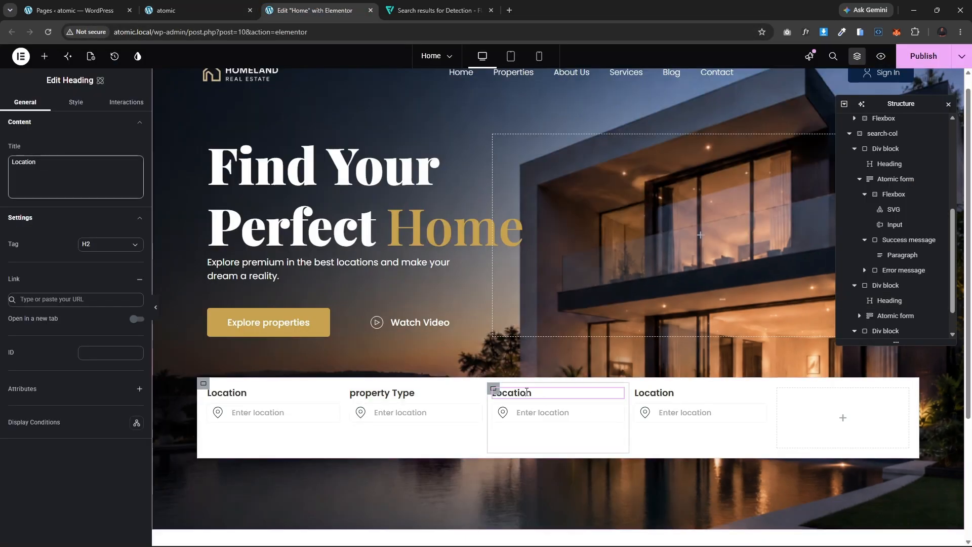
double_click(72, 171)
text(Price Range)
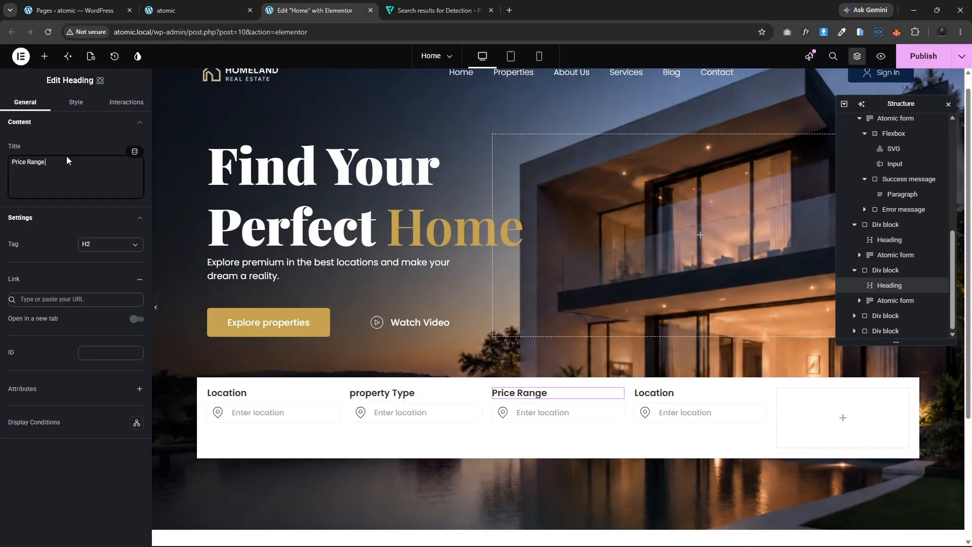
Step: Rename the fourth column's heading to Bedrooms
click(640, 393)
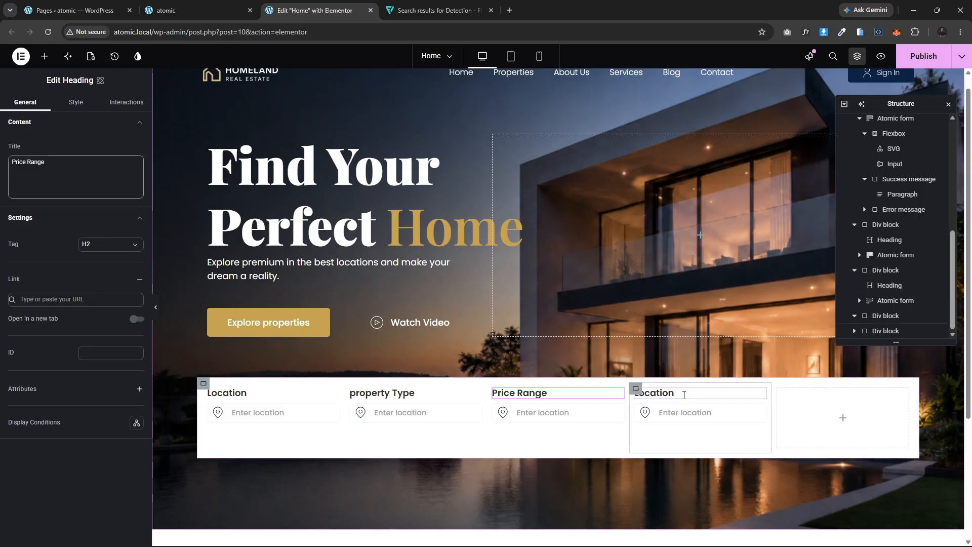
click(57, 180)
double_click(61, 174)
text(B)
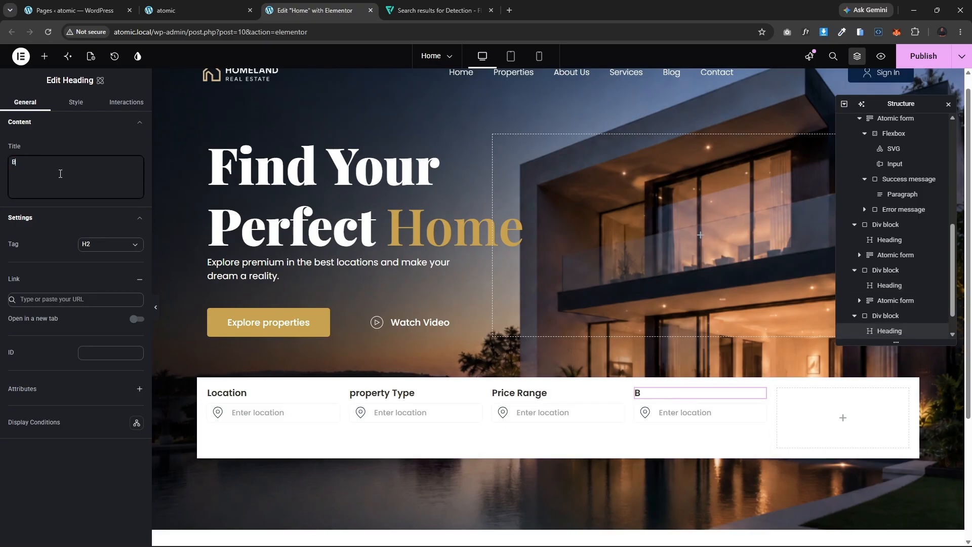
text(edrooms)
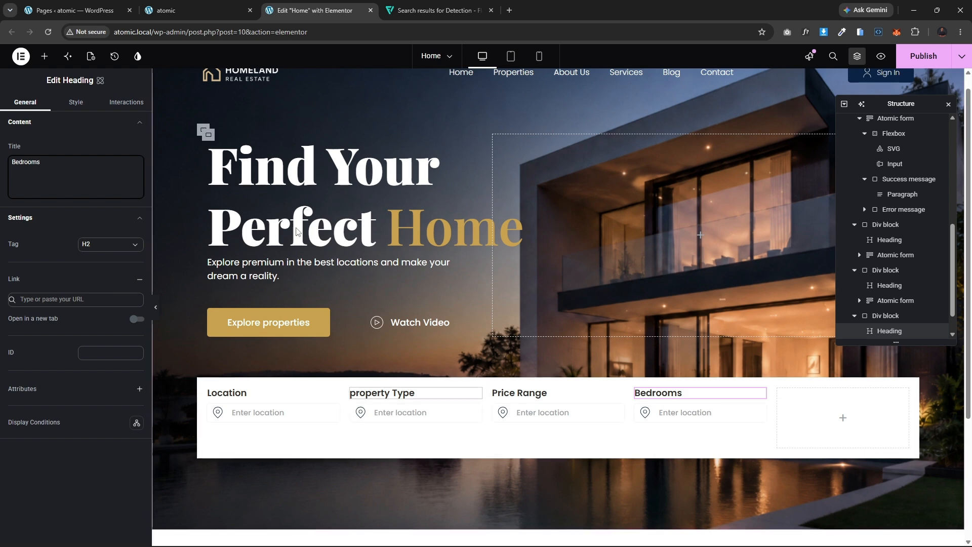
Step: Inspect the Property Type dropdown on the live page, then return to the editor
click(191, 6)
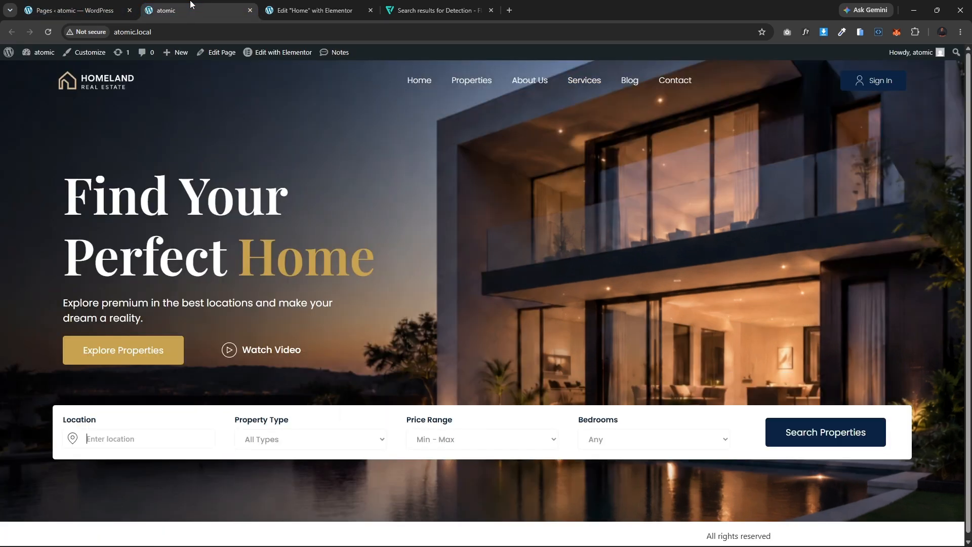
click(325, 442)
click(355, 445)
click(314, 10)
scroll(405, 321, down, 2)
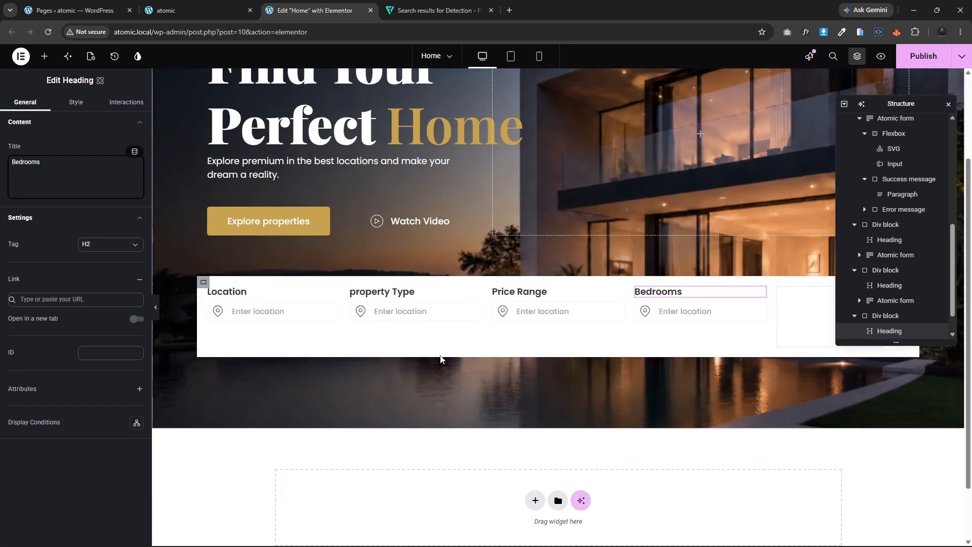
Step: Delete the location icon SVG from the property Type column
click(391, 313)
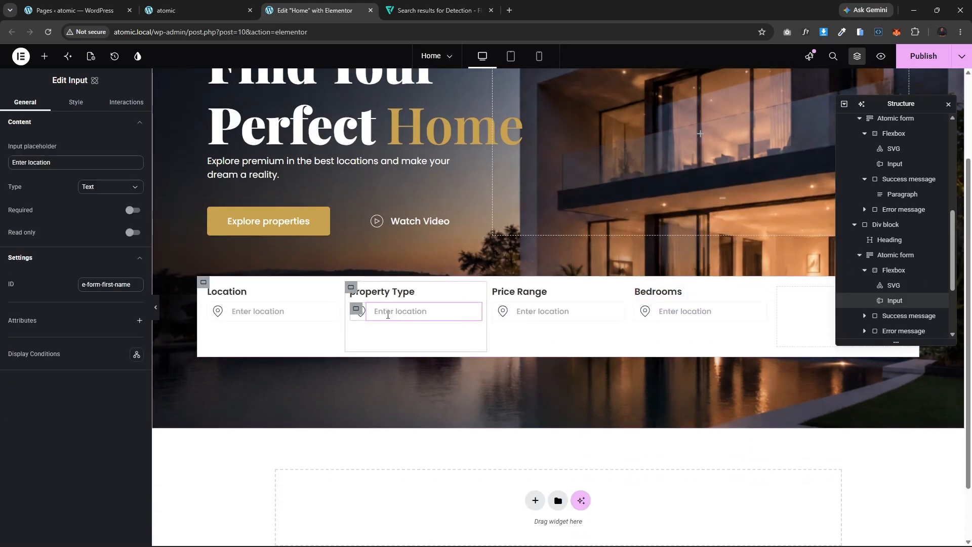
click(361, 312)
key(Delete)
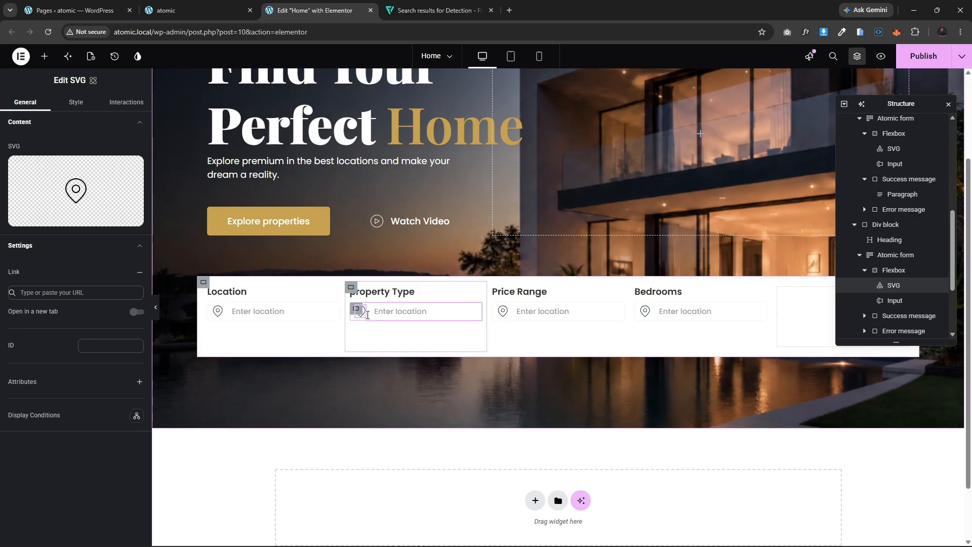
Step: Delete the text input from the property Type column
click(422, 312)
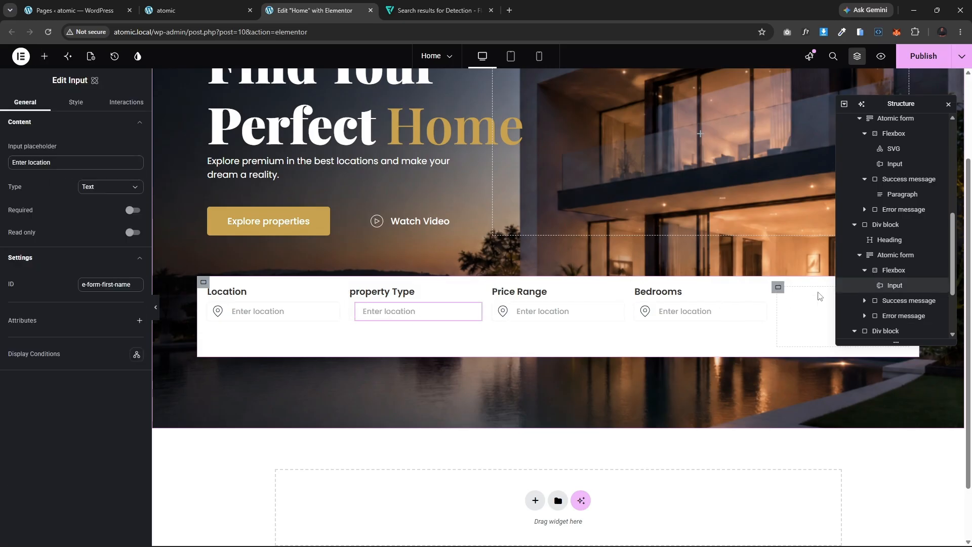
right_click(894, 287)
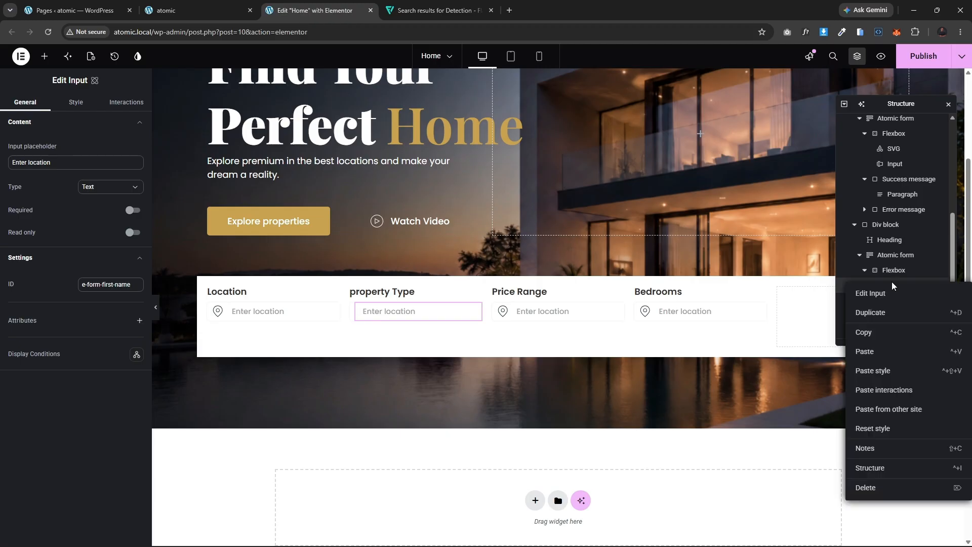
click(880, 486)
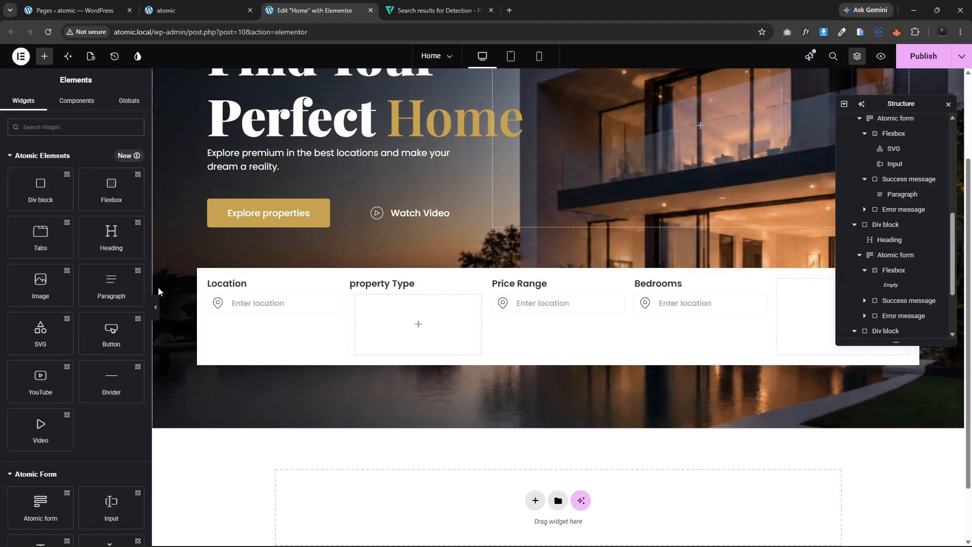
Step: Add a Select widget into the empty Flexbox of the property Type column
scroll(91, 380, down, 5)
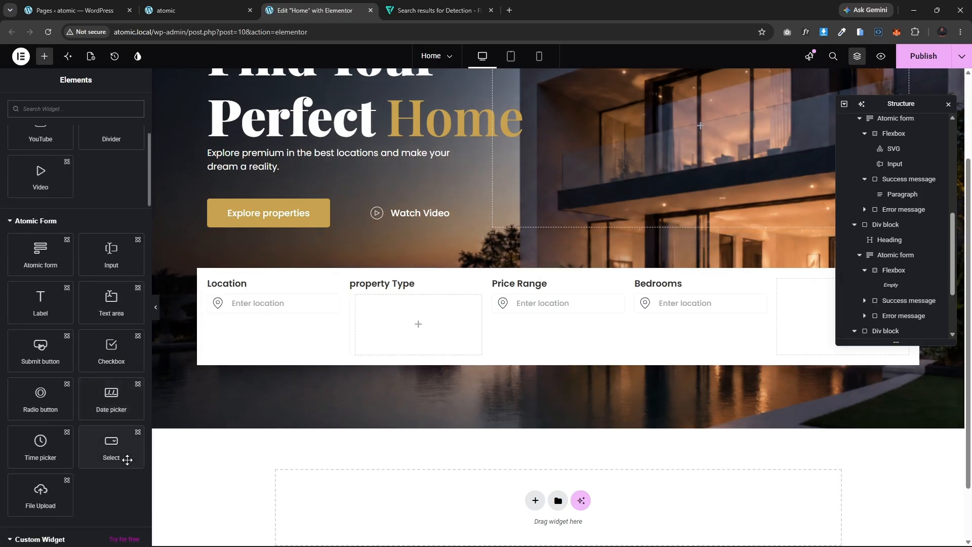
drag(113, 451, 436, 341)
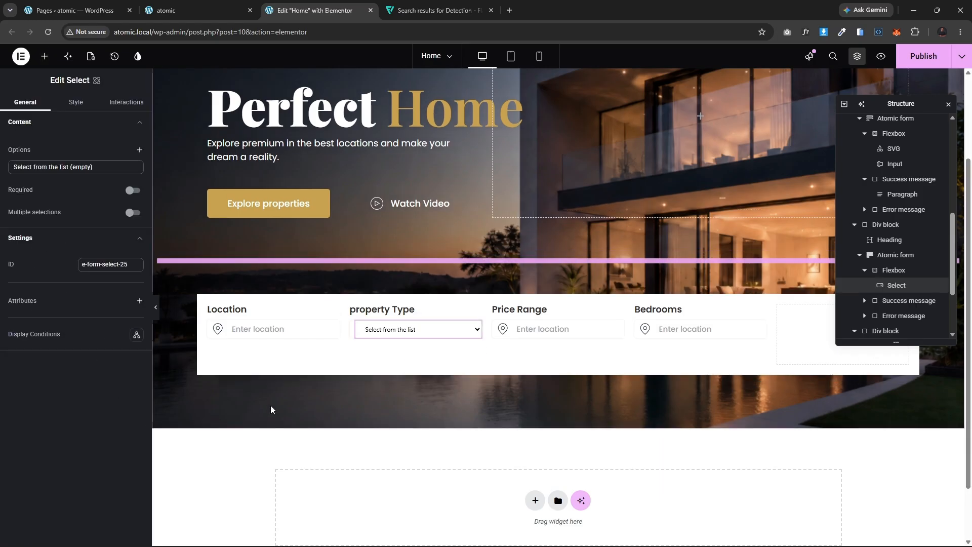
Step: Set the left padding of the property Type column's Flexbox to 0 px
click(504, 333)
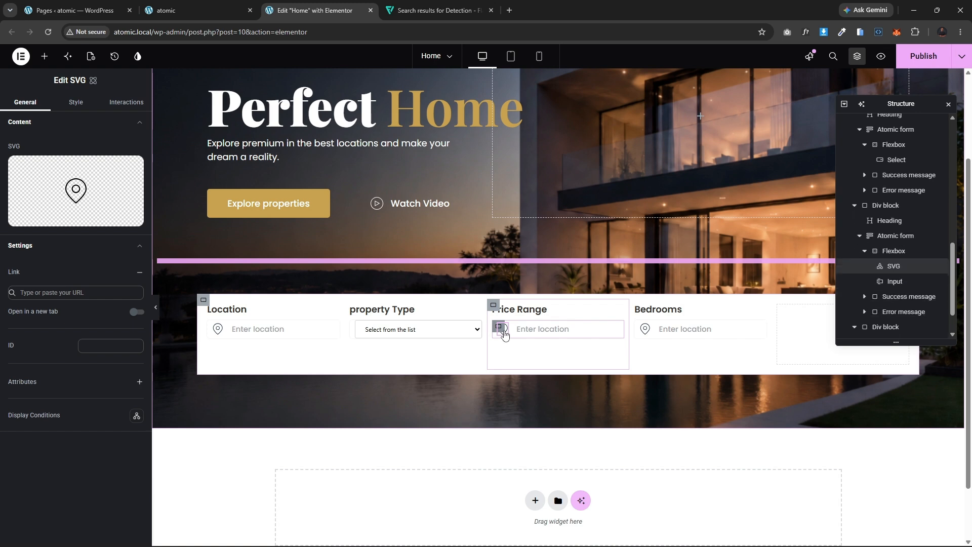
click(496, 326)
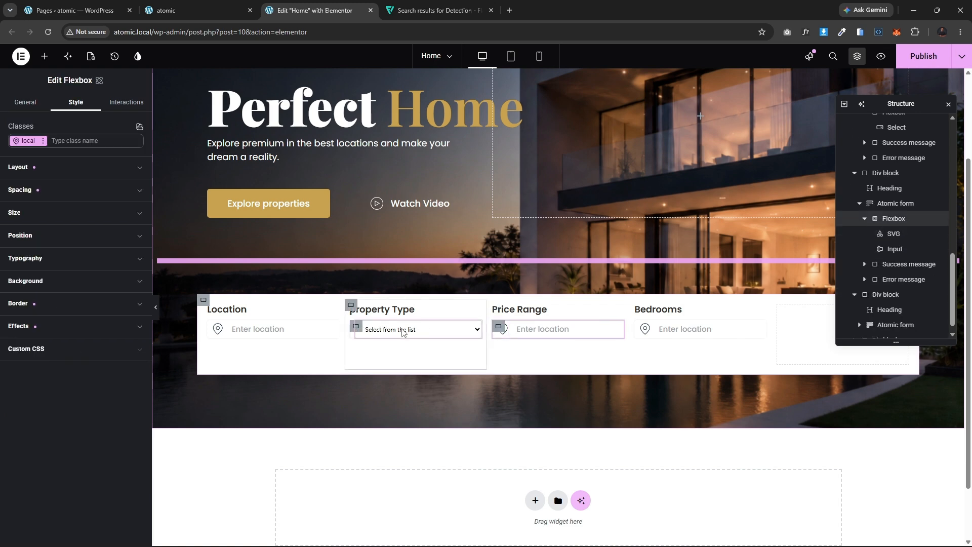
click(356, 327)
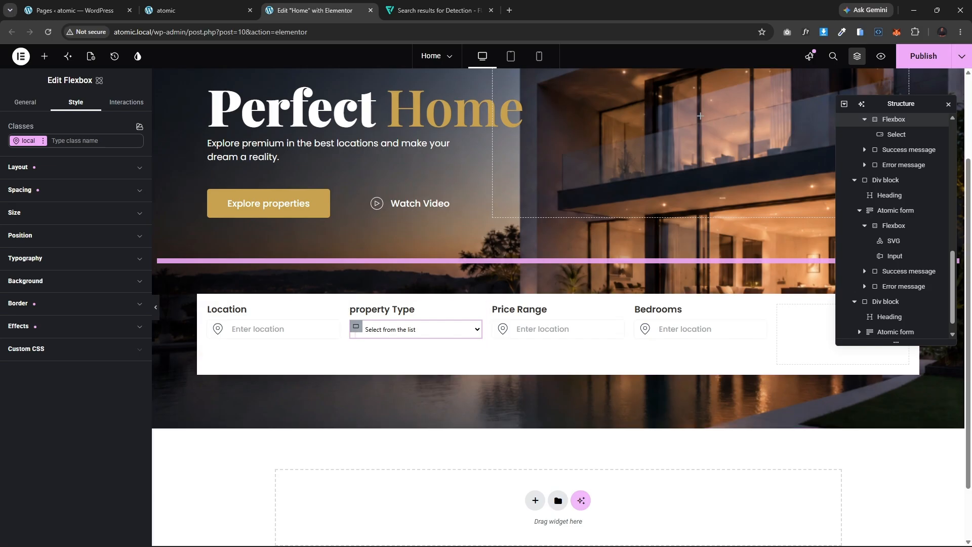
click(54, 193)
click(104, 391)
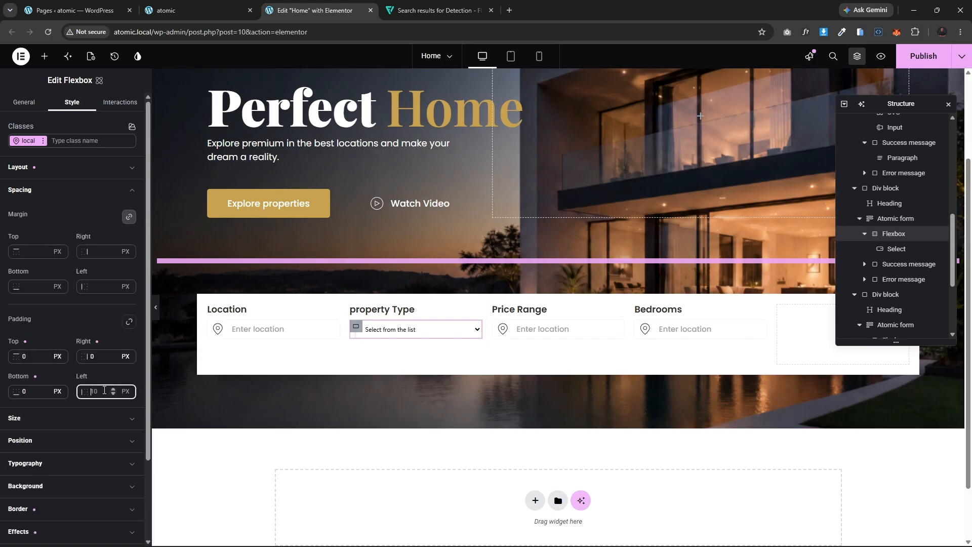
text(0)
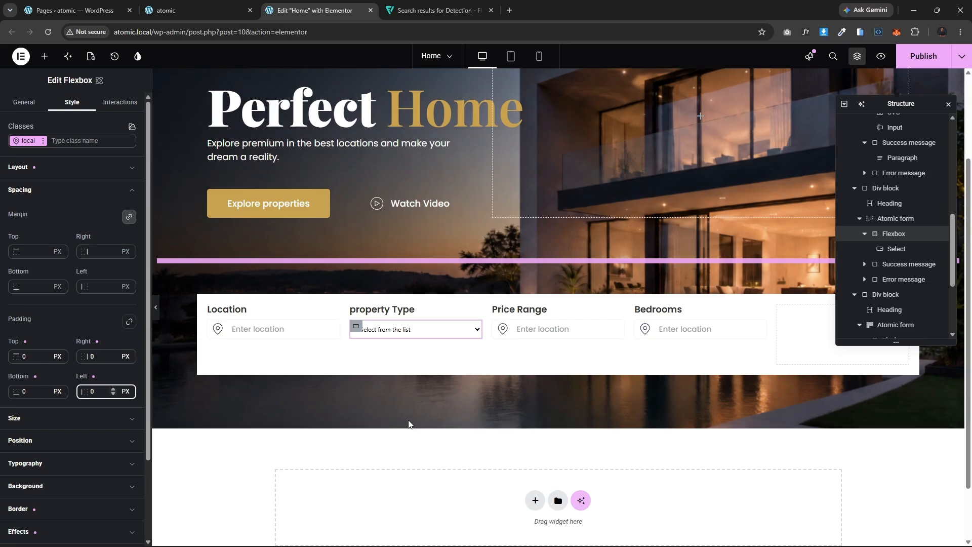
Step: Rename the Select widget's first option to "All Types", checking the live page's dropdown for reference
click(435, 337)
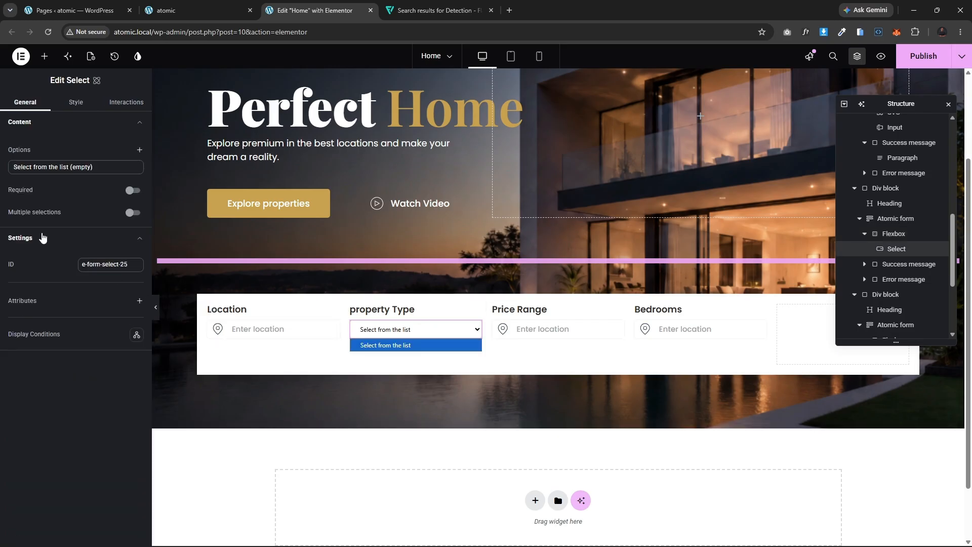
click(51, 167)
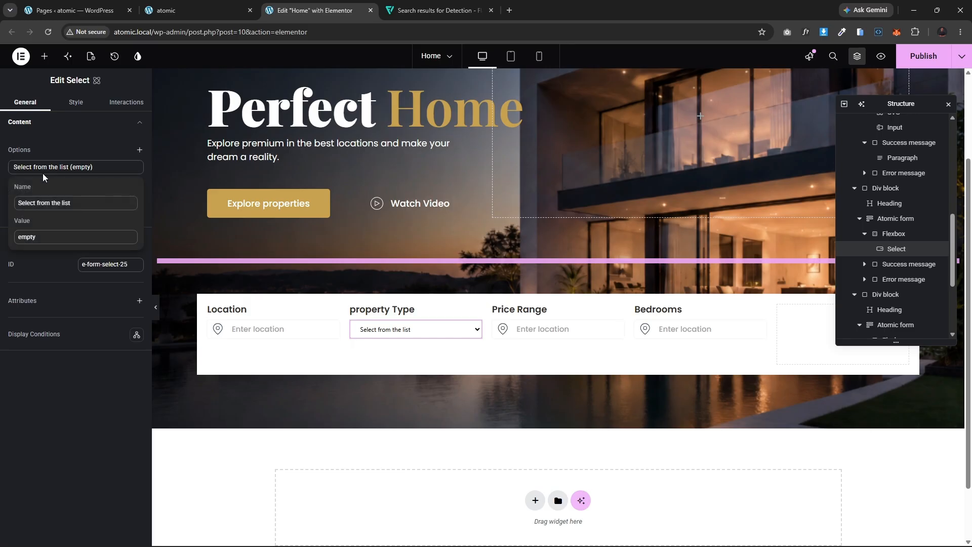
click(58, 167)
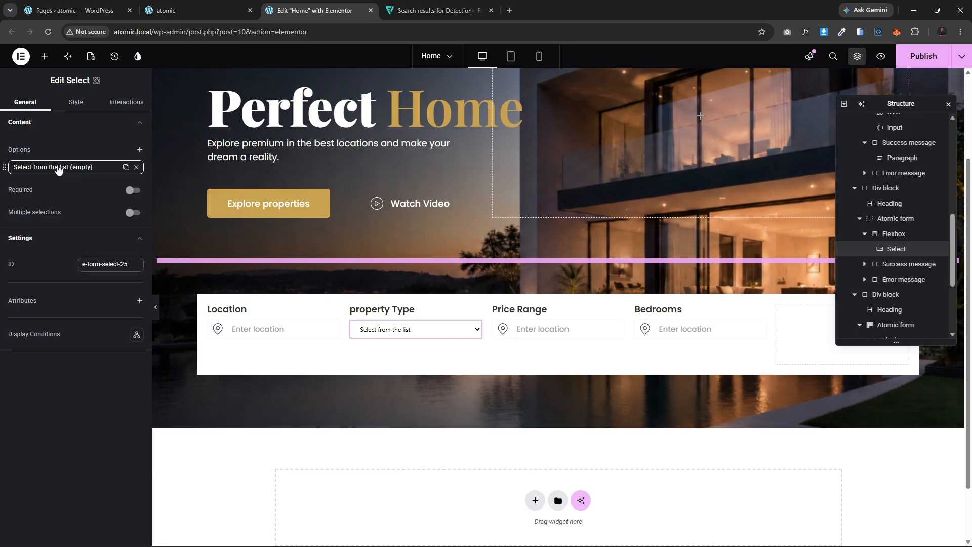
click(58, 167)
double_click(56, 203)
triple_click(56, 203)
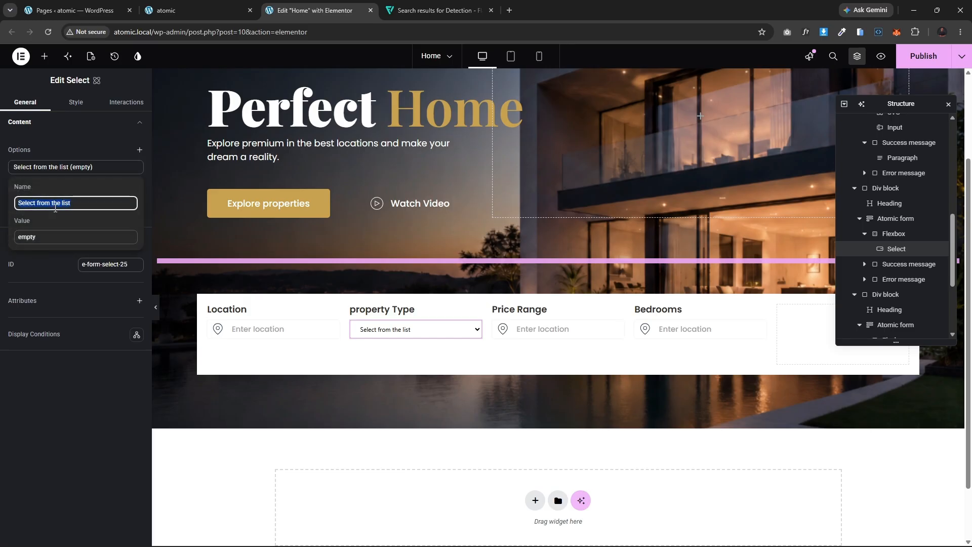
click(176, 5)
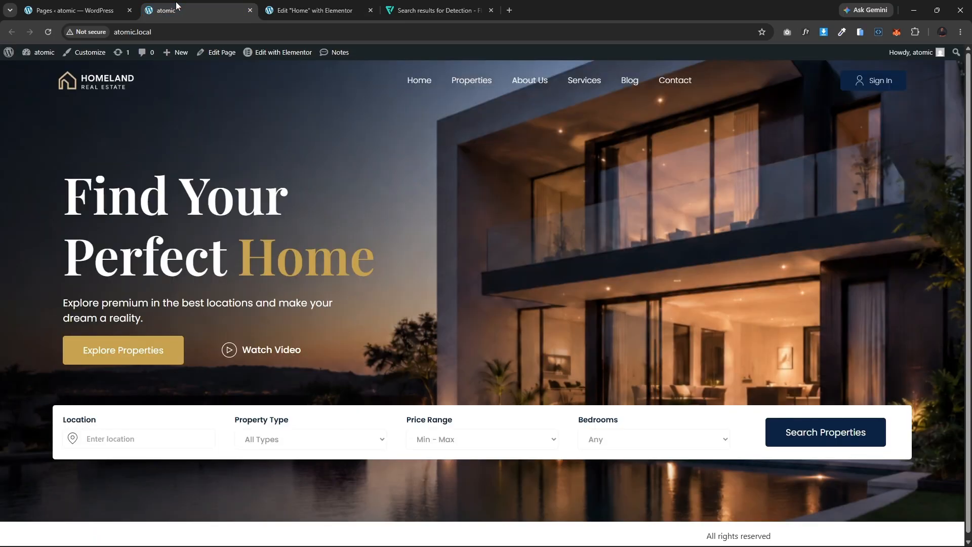
click(309, 17)
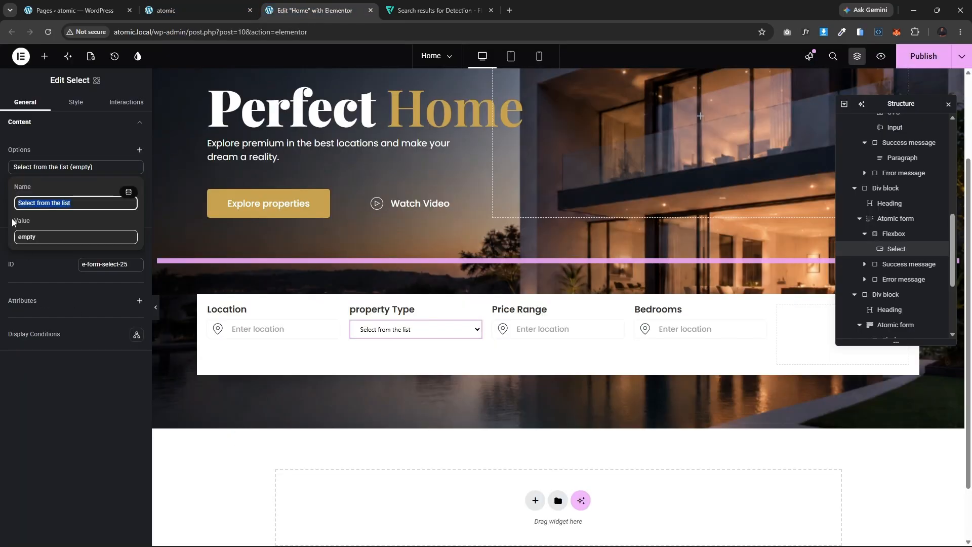
text(All Ty)
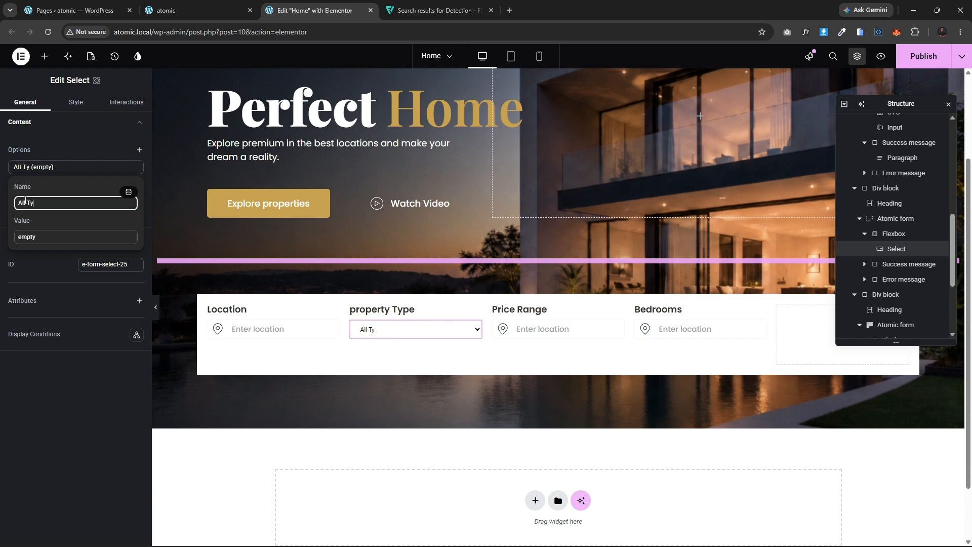
text(pwa)
key(BackSpace)
key(BackSpace)
text(ea)
key(BackSpace)
text(s)
click(77, 166)
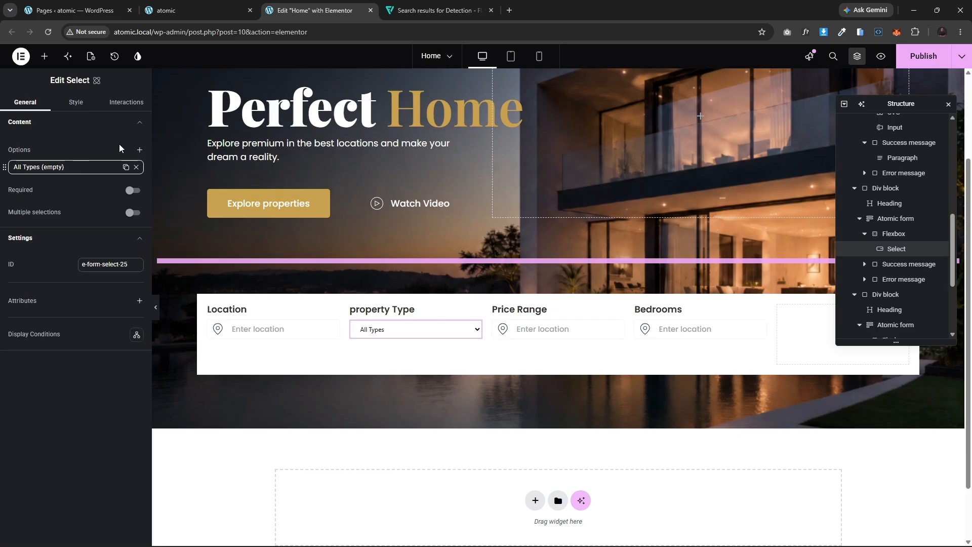
Step: Add a second Select option named Duplex with the value Duplex
click(140, 150)
click(36, 221)
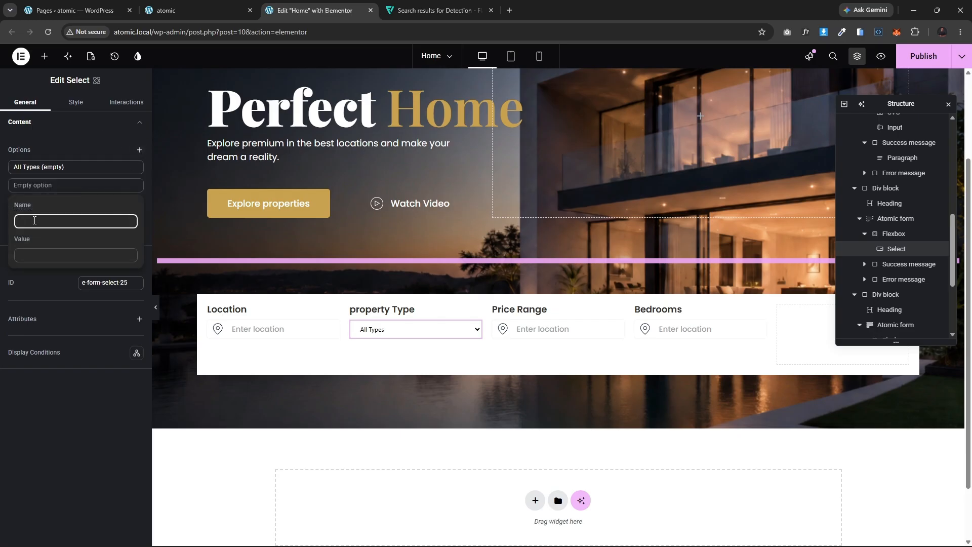
text(Duplex)
click(50, 253)
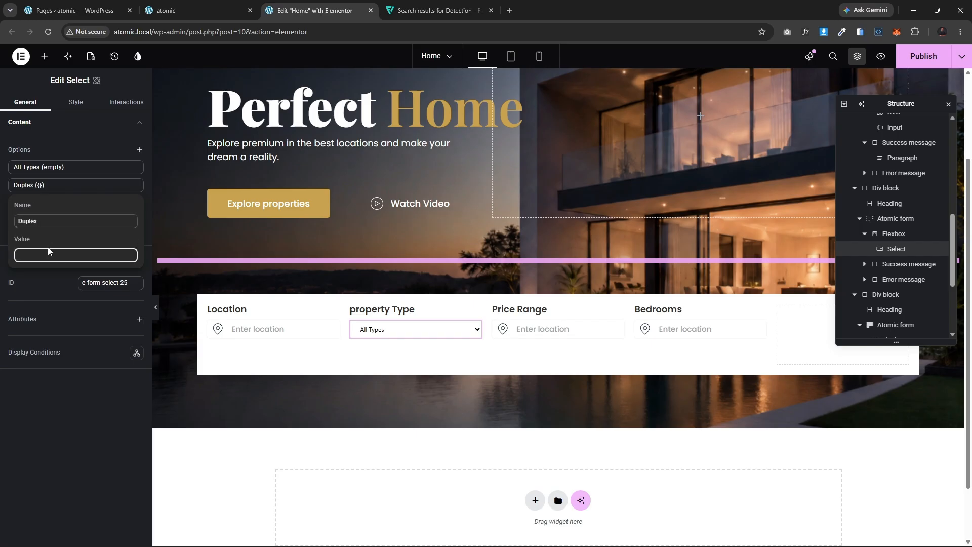
text(Duples)
key(BackSpace)
text(x)
click(47, 201)
click(55, 189)
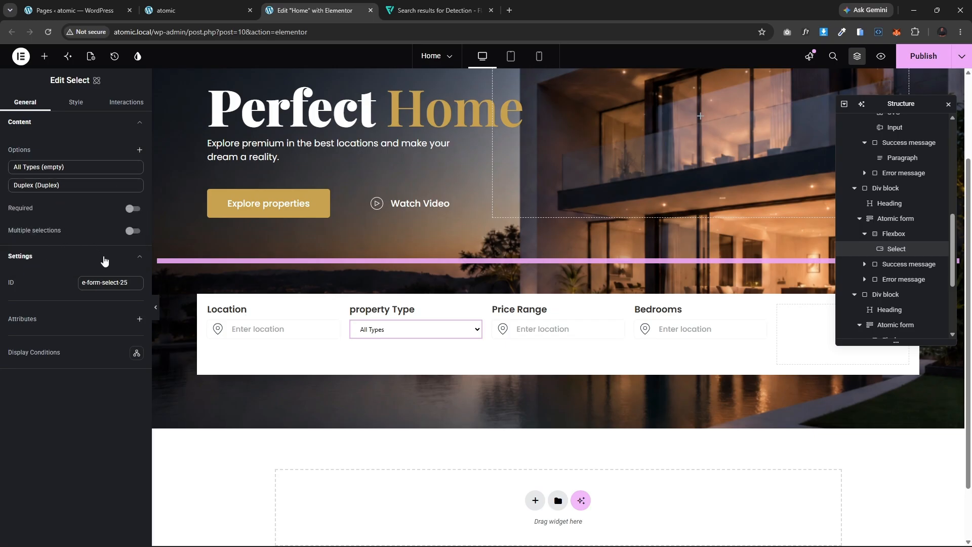
Step: Set the Select's font family to the text-font global and its font size to 16 px
click(76, 103)
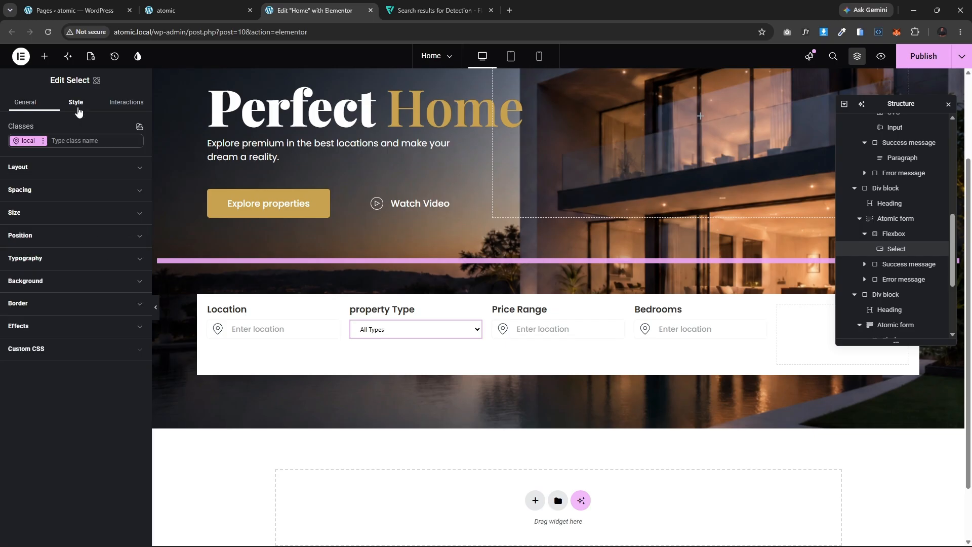
click(75, 258)
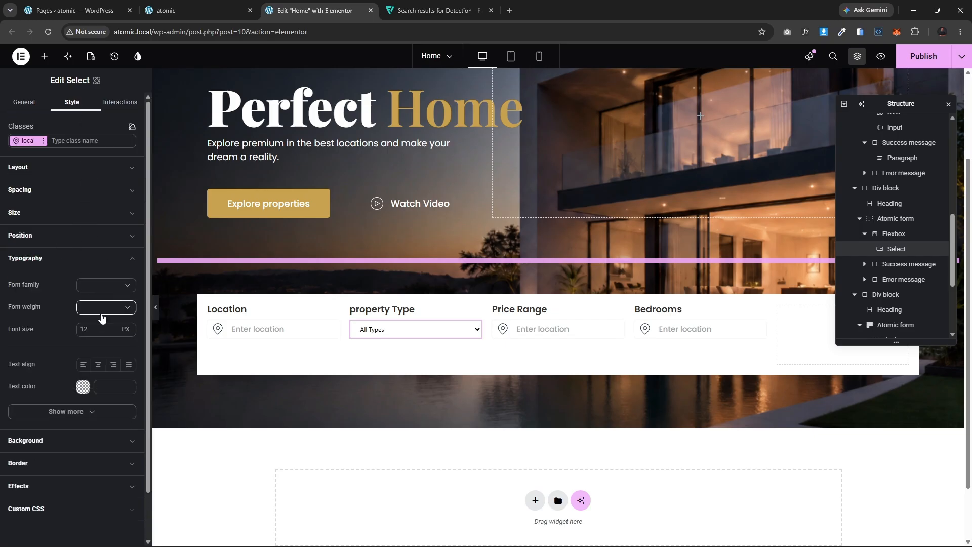
click(128, 276)
click(65, 362)
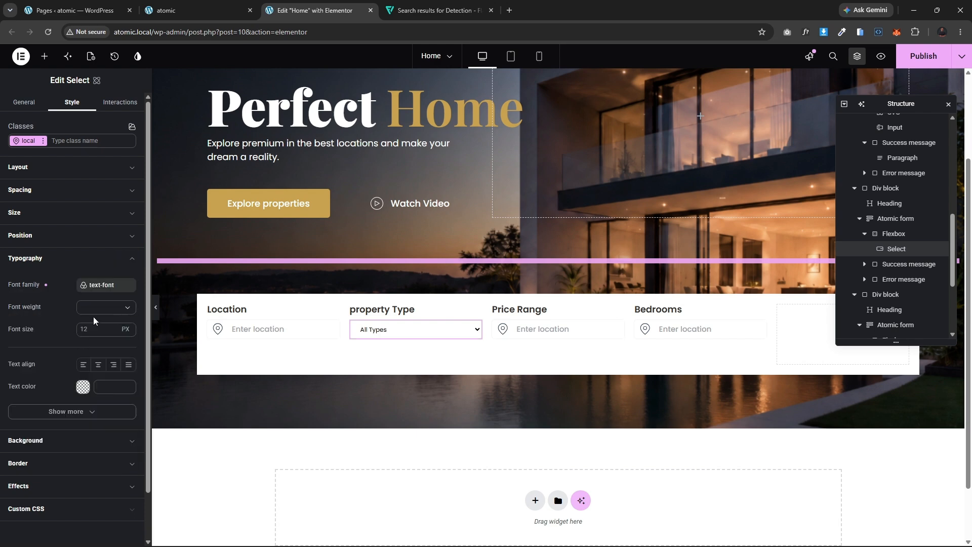
click(86, 329)
text(16)
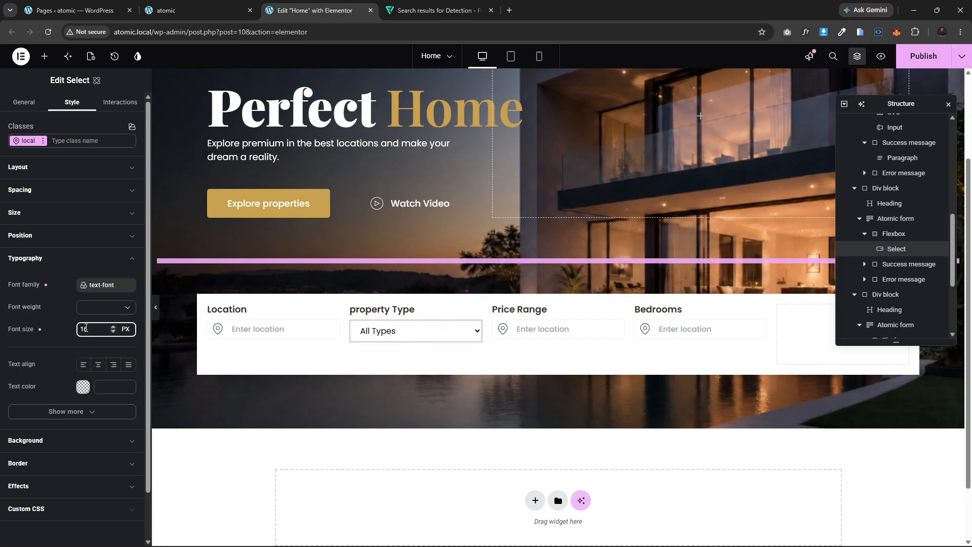
Step: Match the Select's typography to the Location input: font size 15 px and font weight 500 - Medium
click(263, 329)
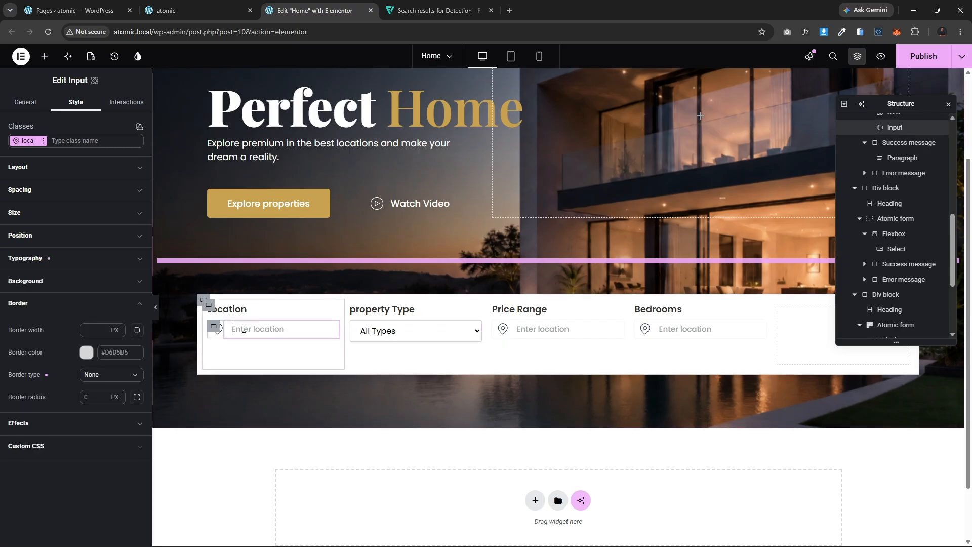
click(65, 265)
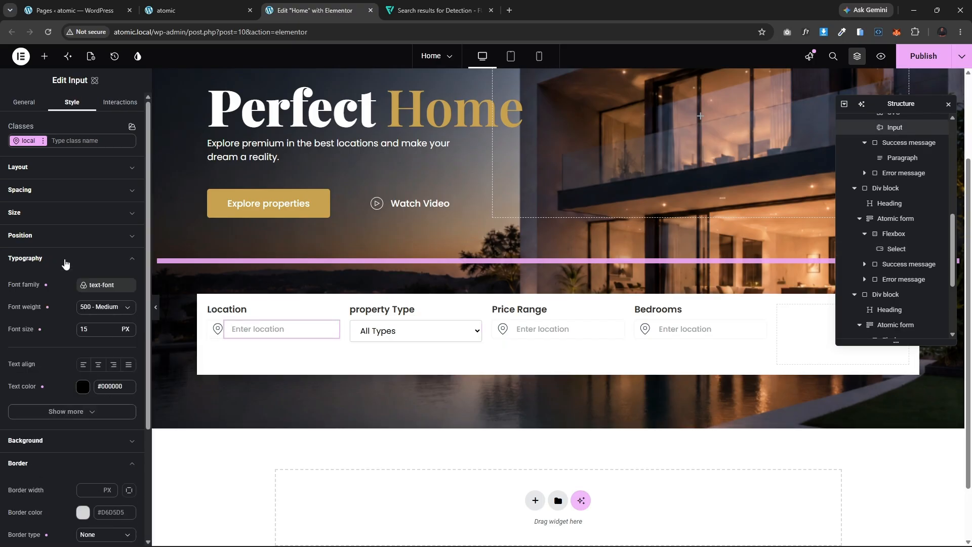
click(65, 262)
click(415, 331)
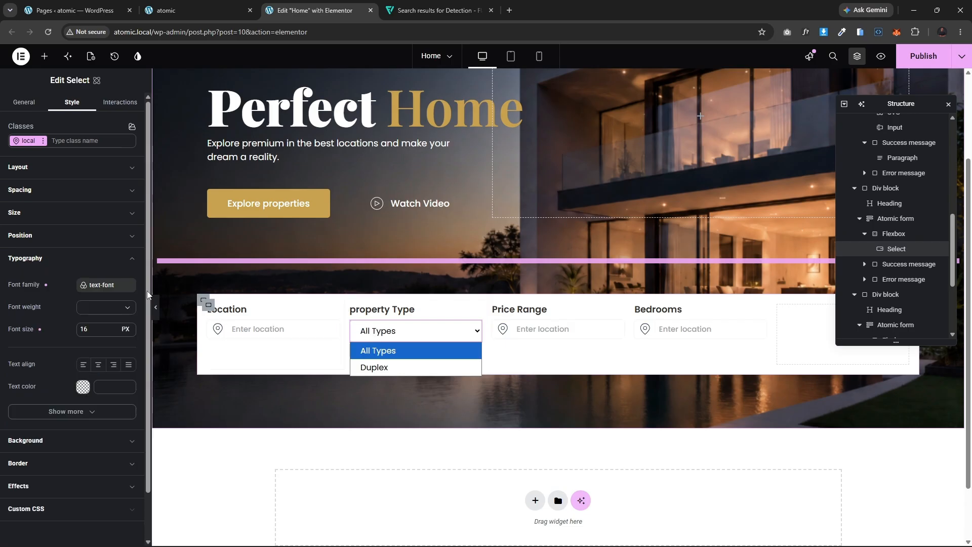
click(95, 330)
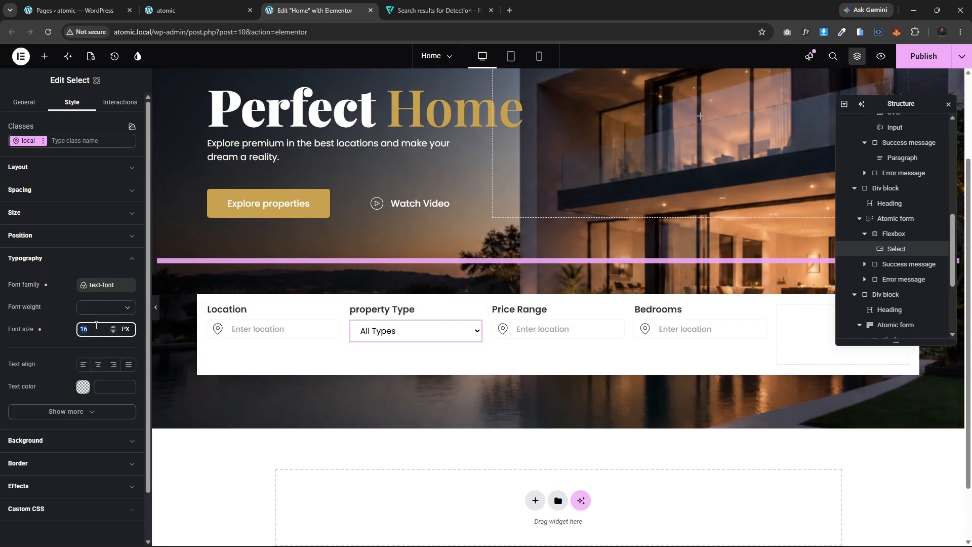
text(15)
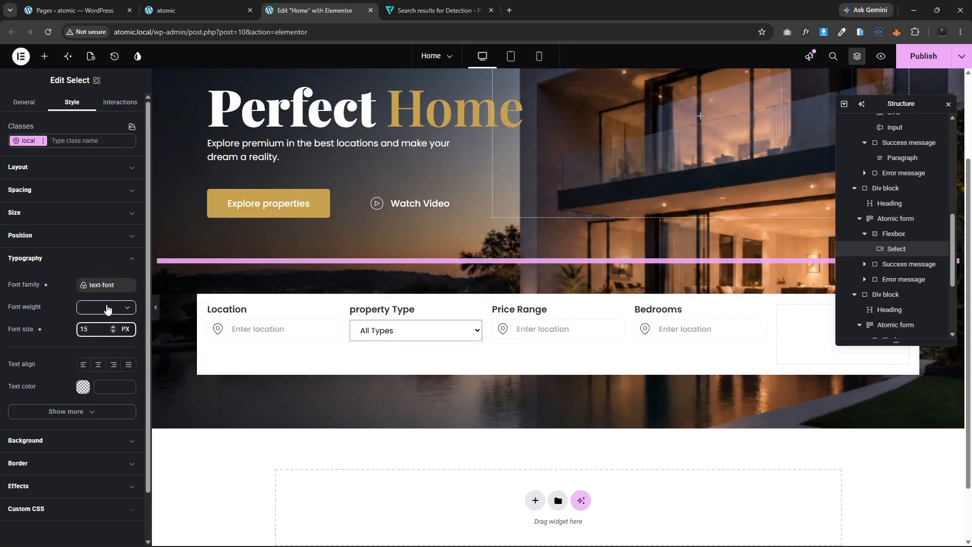
click(107, 308)
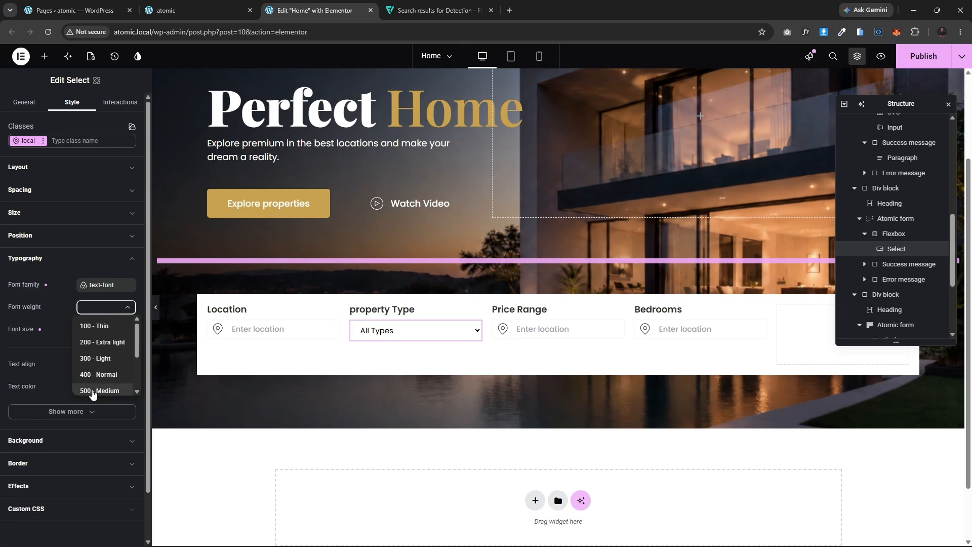
click(109, 389)
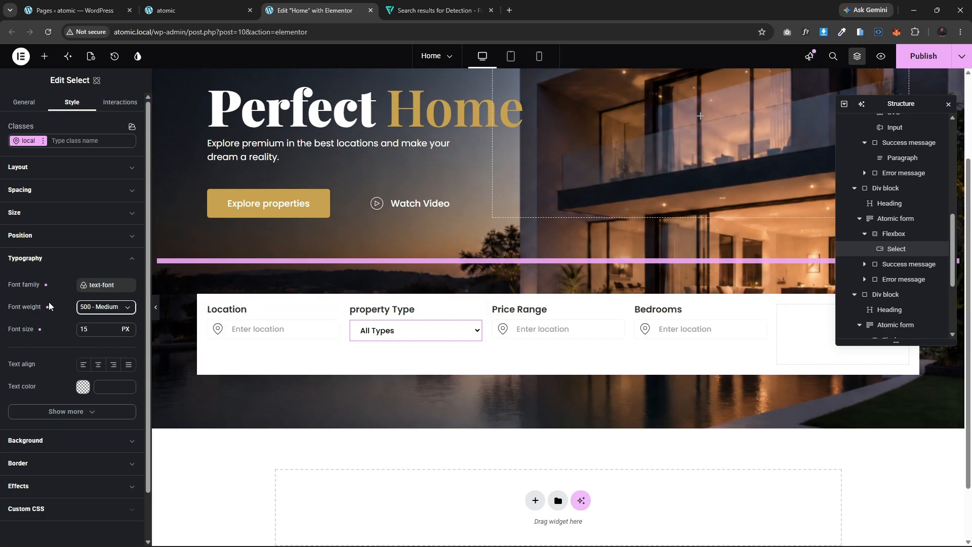
Step: Set the Select's text color to the light gray #a39d9d
click(87, 388)
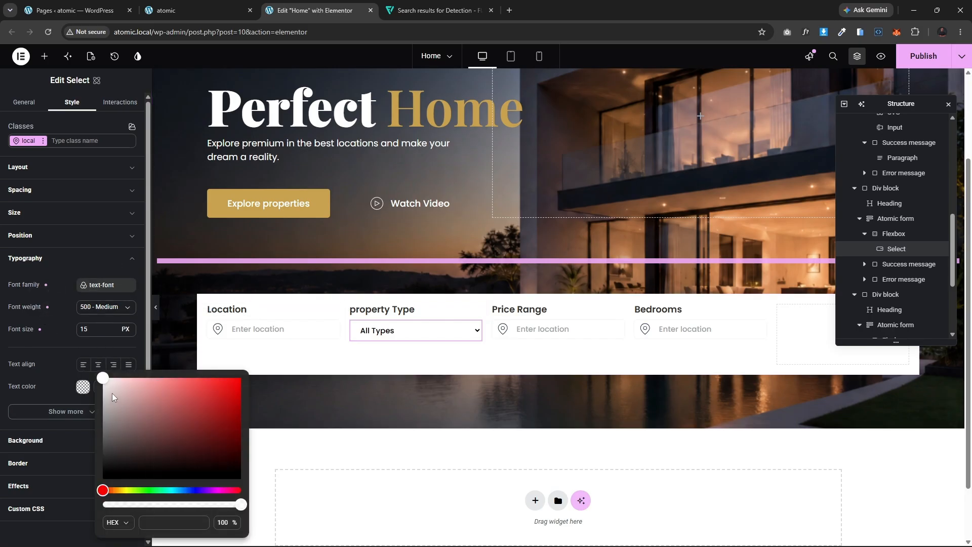
mouse_move(112, 397)
mouse_down()
mouse_move(120, 420)
mouse_move(105, 397)
mouse_move(108, 411)
mouse_up()
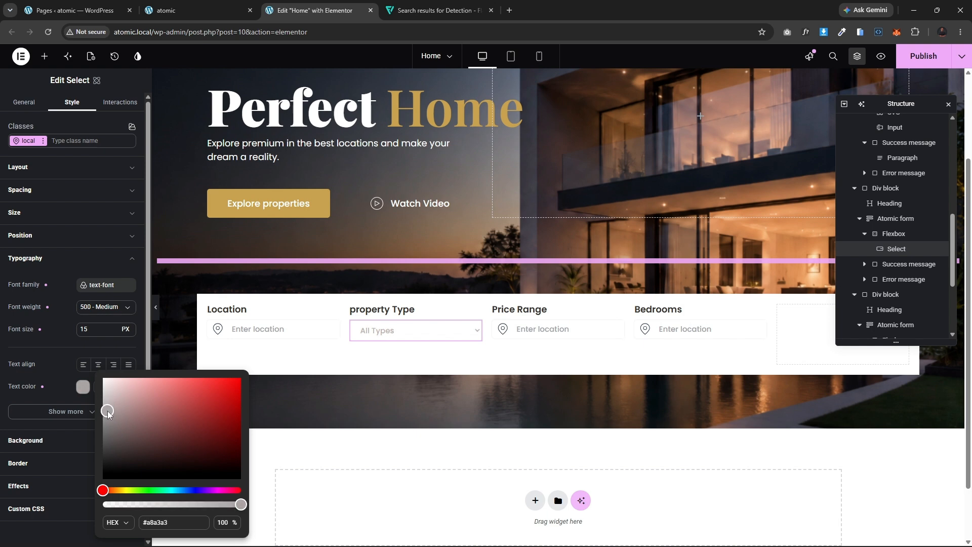
click(77, 253)
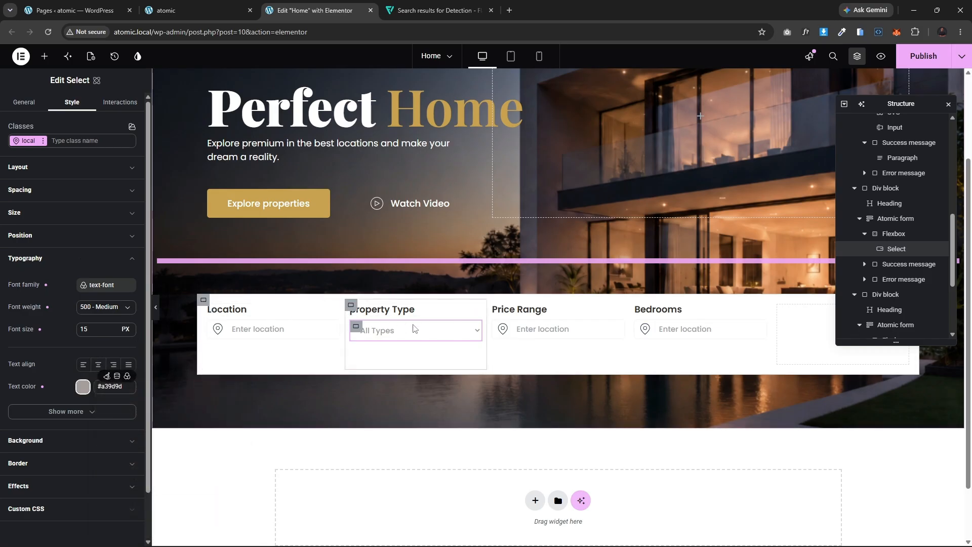
Step: Remove the Select's border by setting its border type to None, matching the Location input
click(454, 335)
click(455, 337)
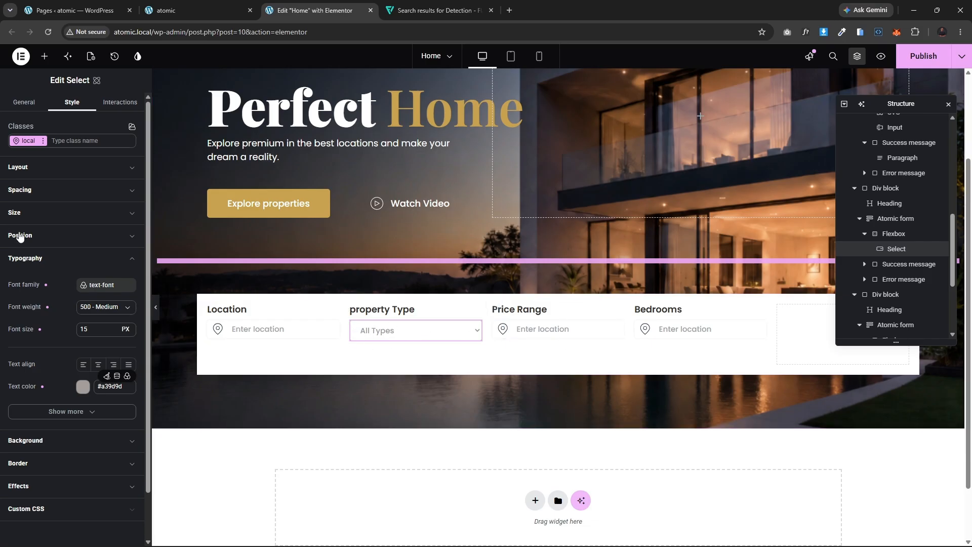
click(59, 259)
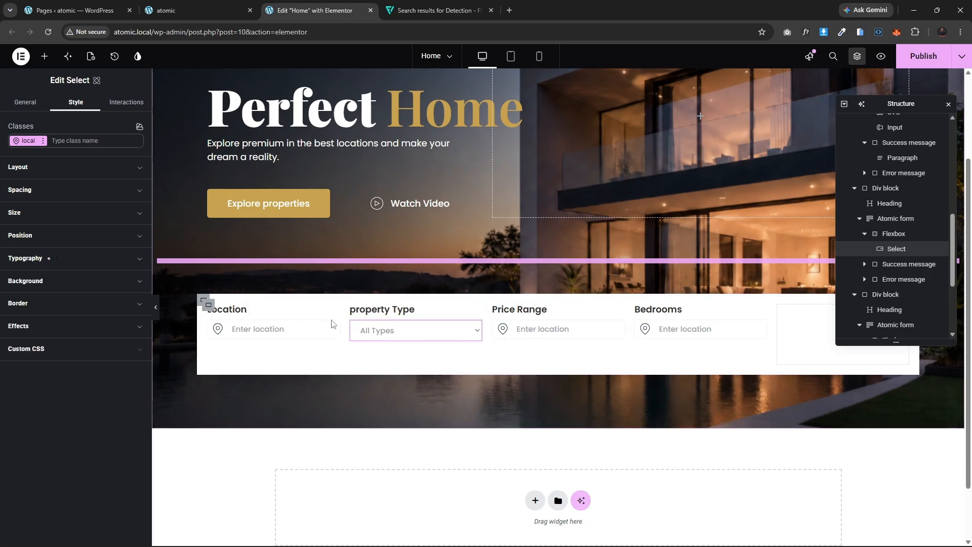
click(299, 329)
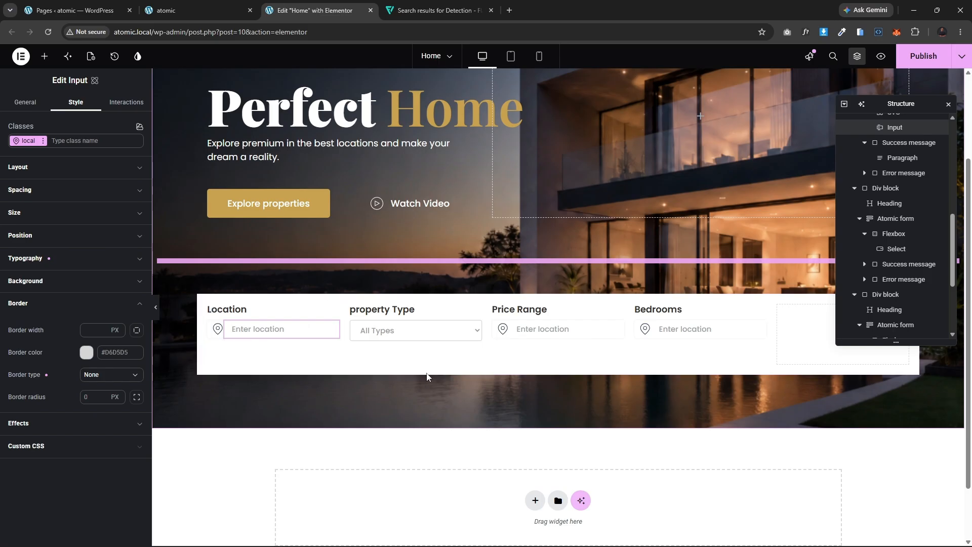
click(430, 337)
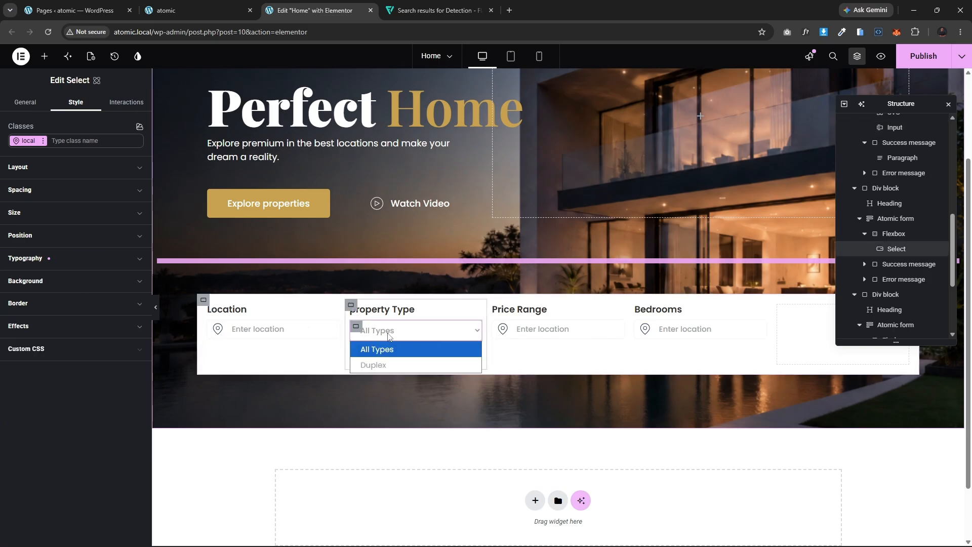
click(78, 304)
click(78, 304)
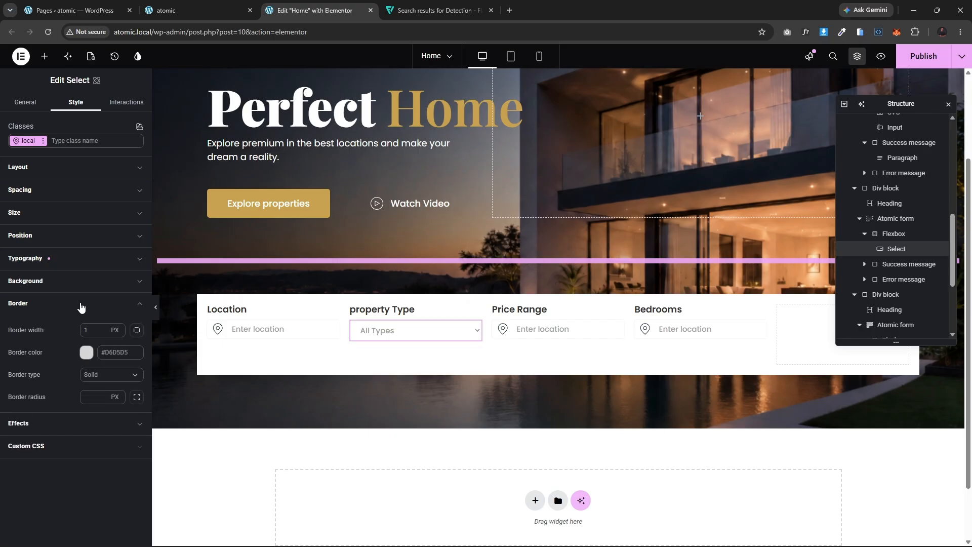
click(117, 380)
click(101, 395)
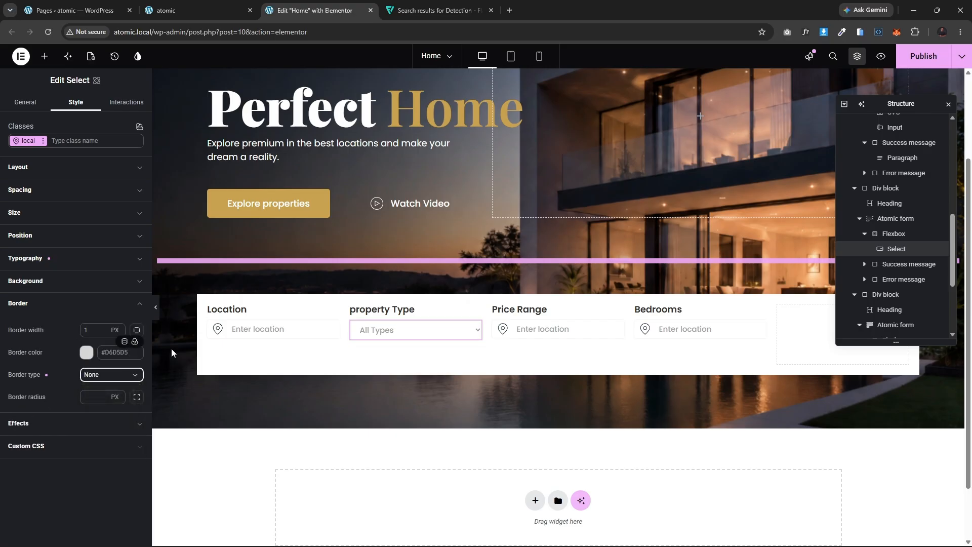
Step: Delete the leftover location inputs under the Price Range and Bedrooms headings
click(157, 311)
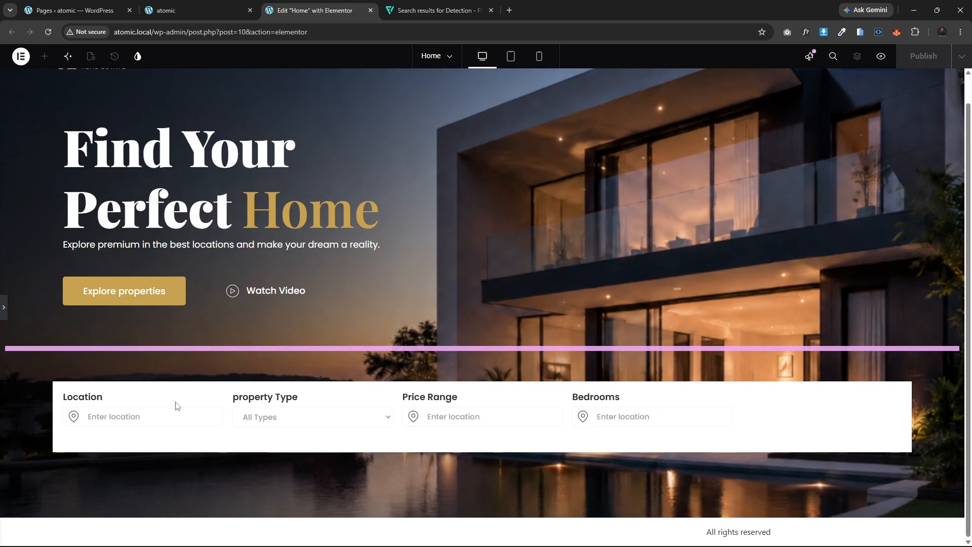
click(2, 309)
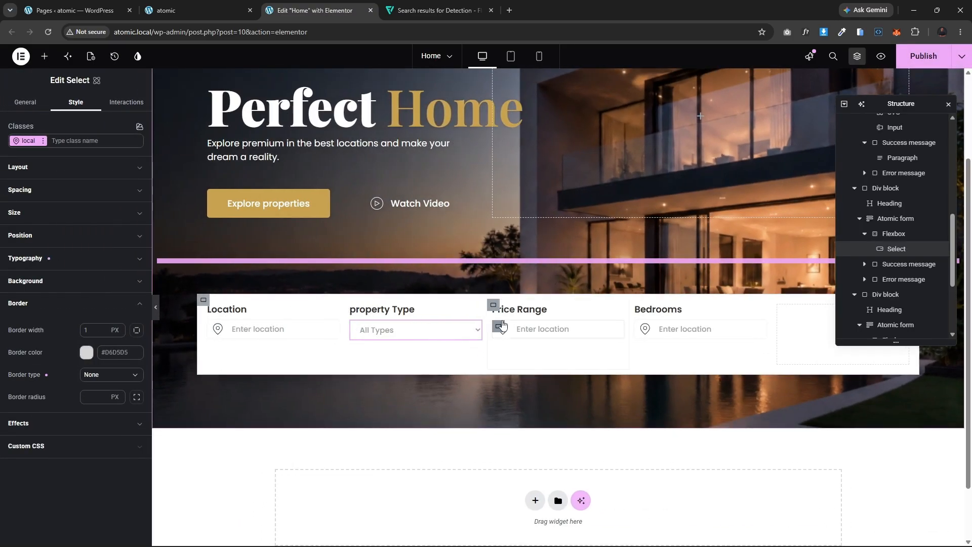
click(497, 325)
key(Delete)
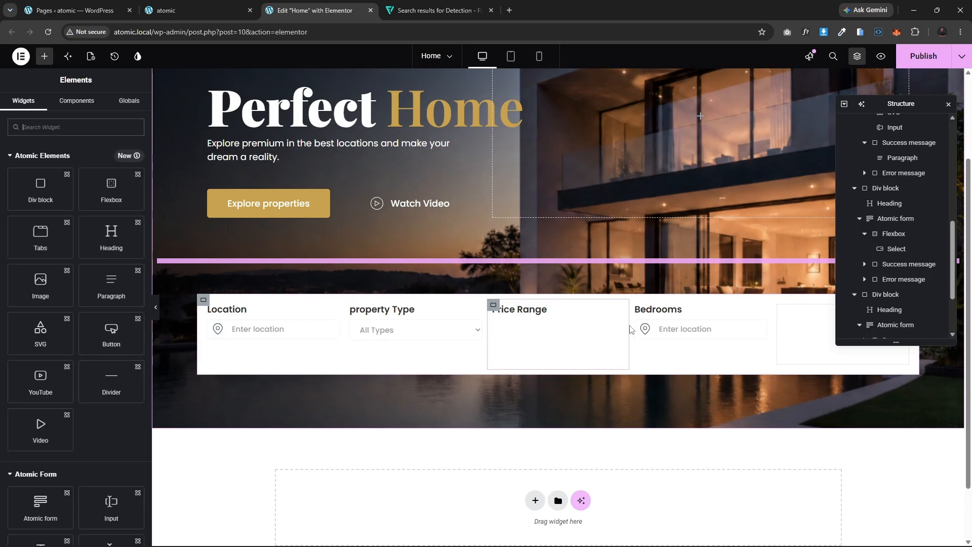
click(642, 329)
key(Delete)
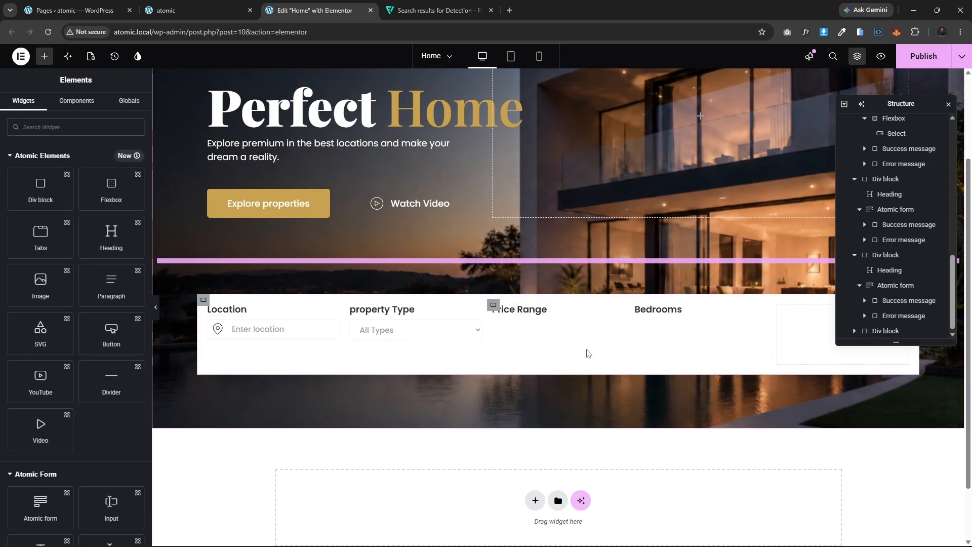
Step: Try to paste the Select's Flexbox into the Price Range column
click(355, 328)
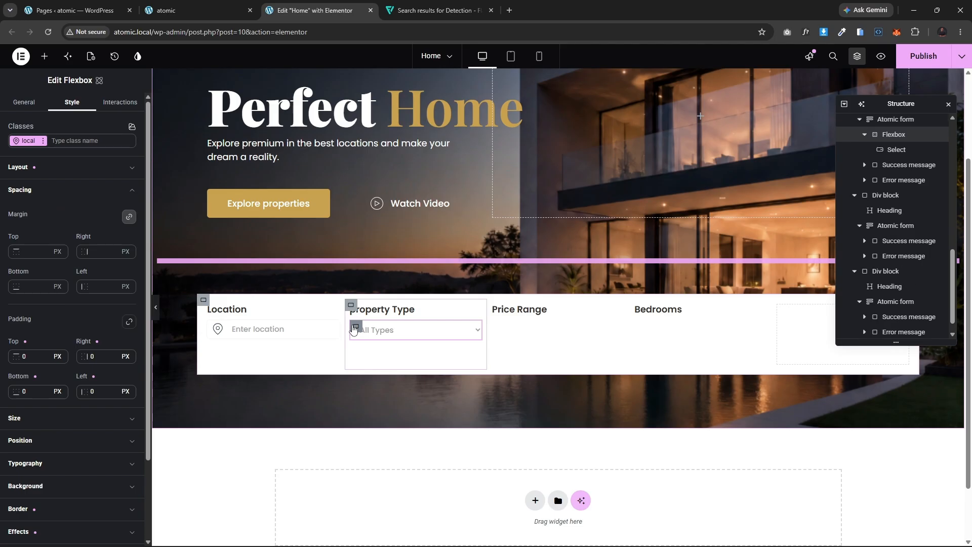
click(493, 306)
key(ctrl+v)
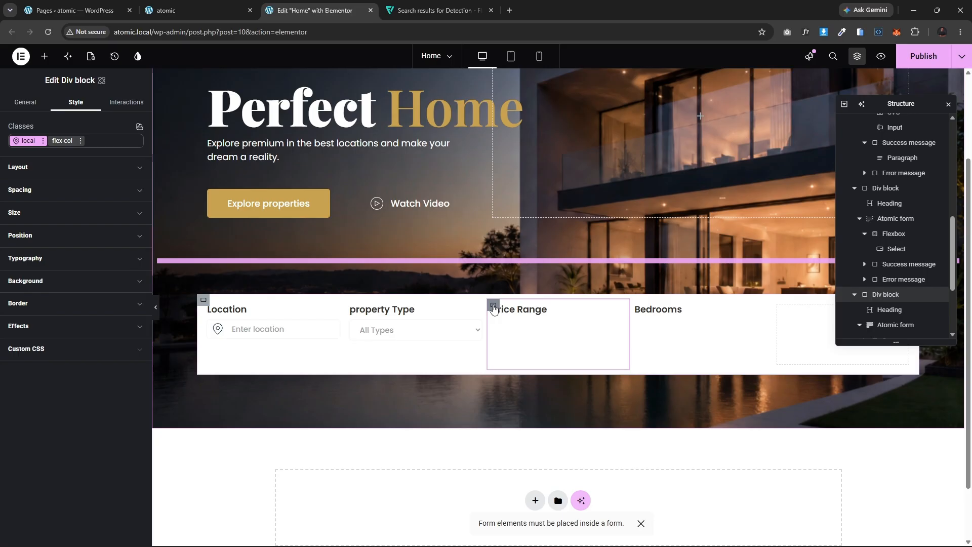
right_click(494, 309)
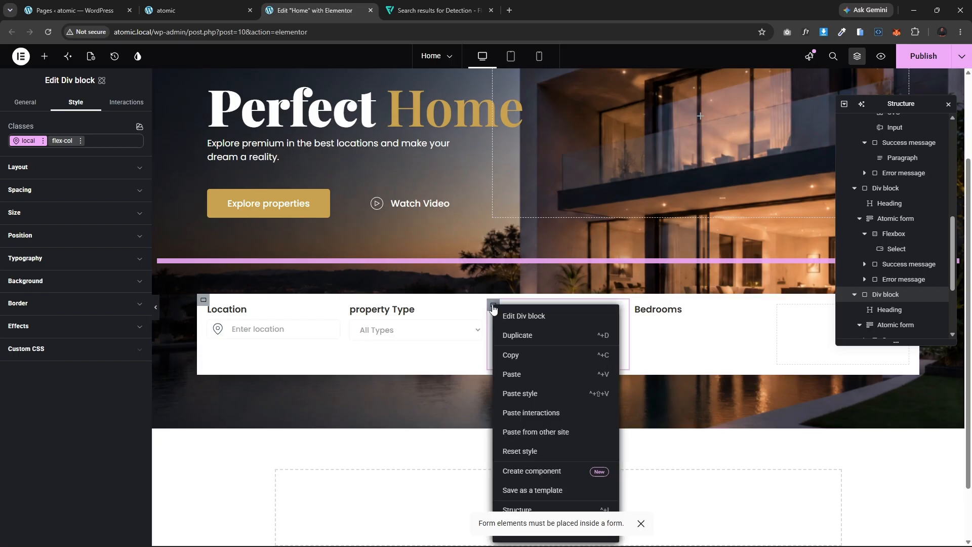
click(520, 379)
click(356, 328)
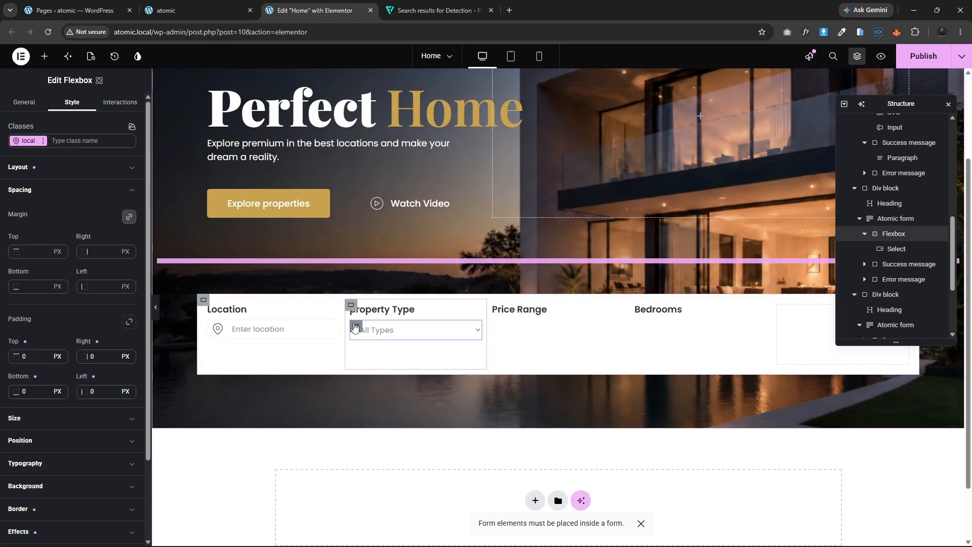
right_click(356, 327)
click(370, 360)
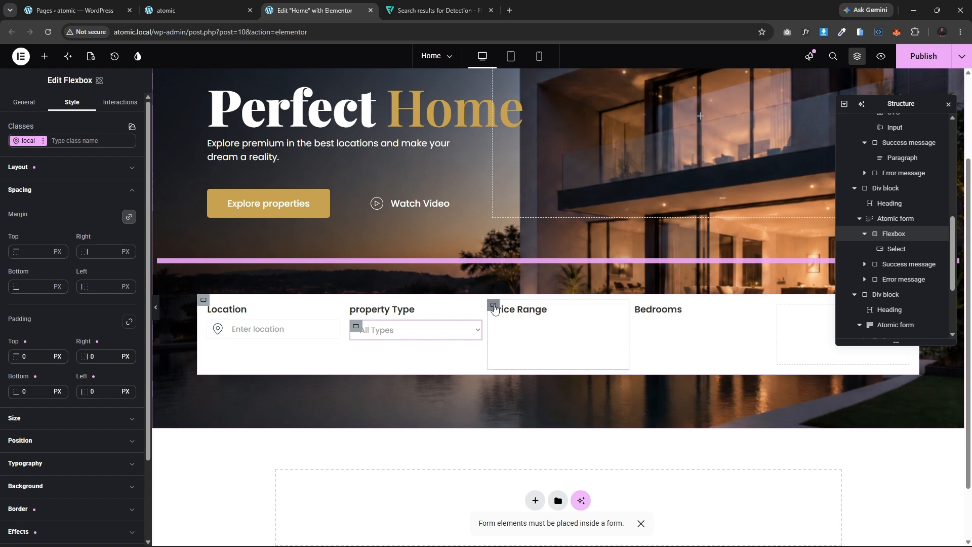
click(495, 309)
right_click(495, 310)
click(523, 379)
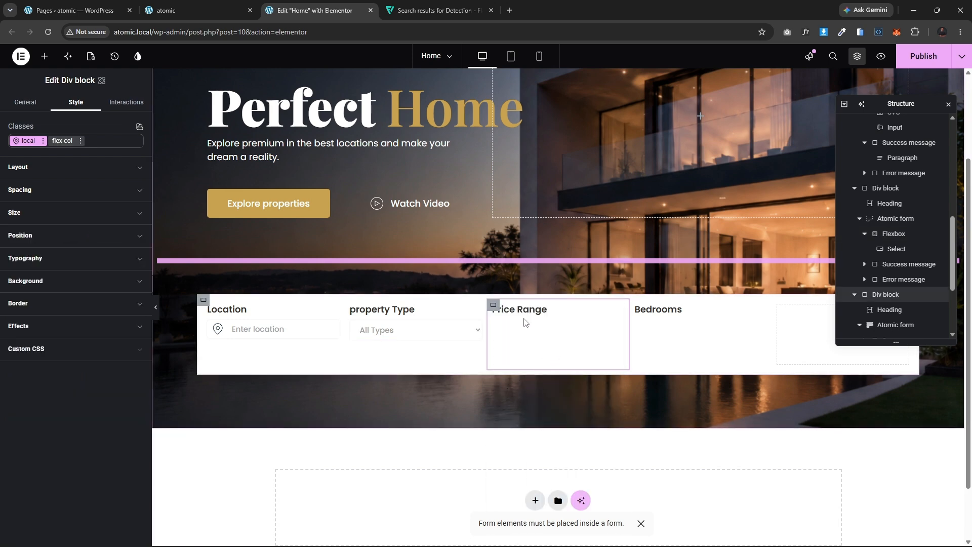
click(357, 326)
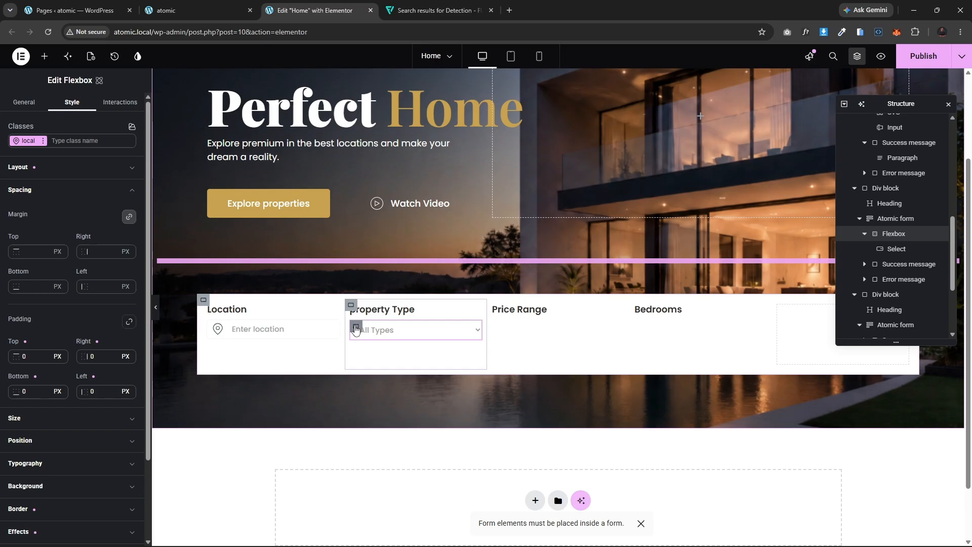
key(ctrl+d)
drag(358, 351, 569, 310)
drag(356, 315, 525, 284)
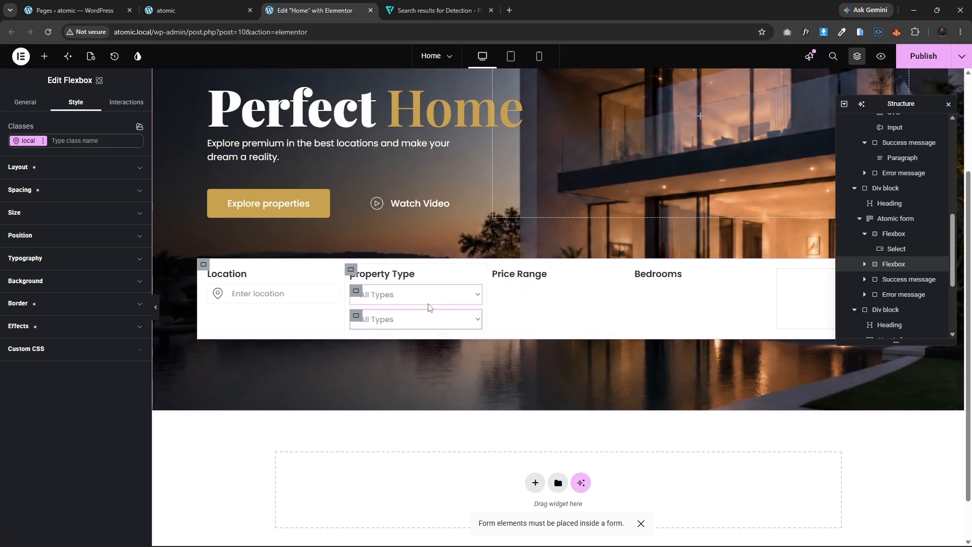
drag(356, 316, 525, 300)
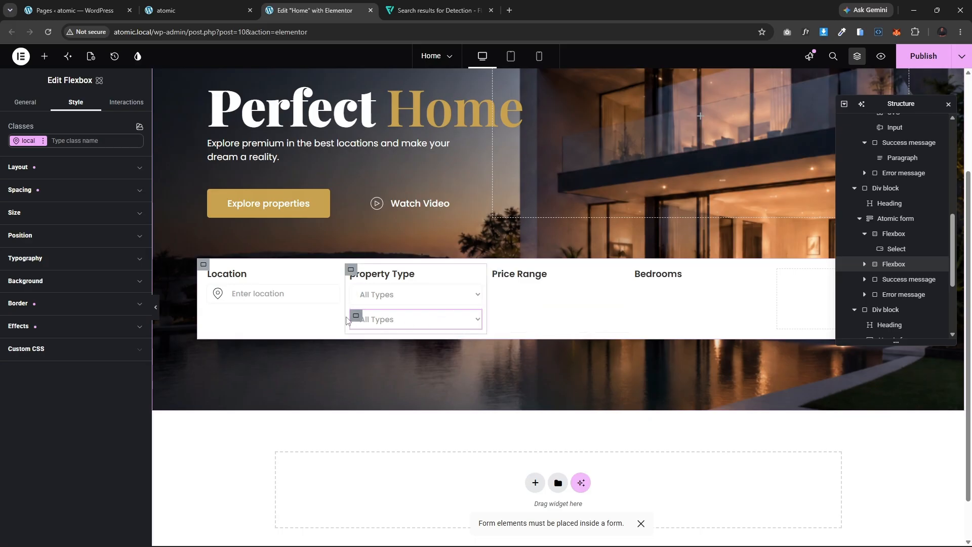
drag(356, 318, 531, 283)
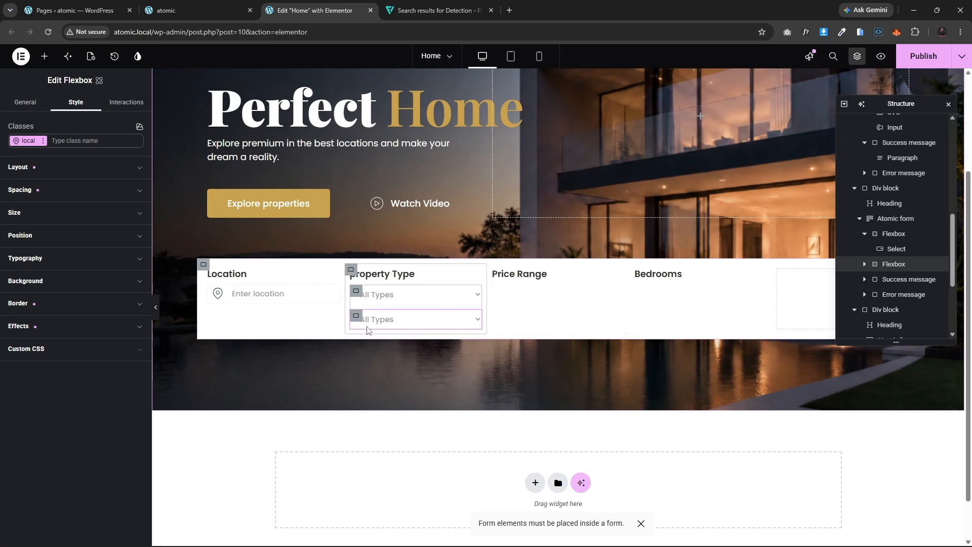
key(Delete)
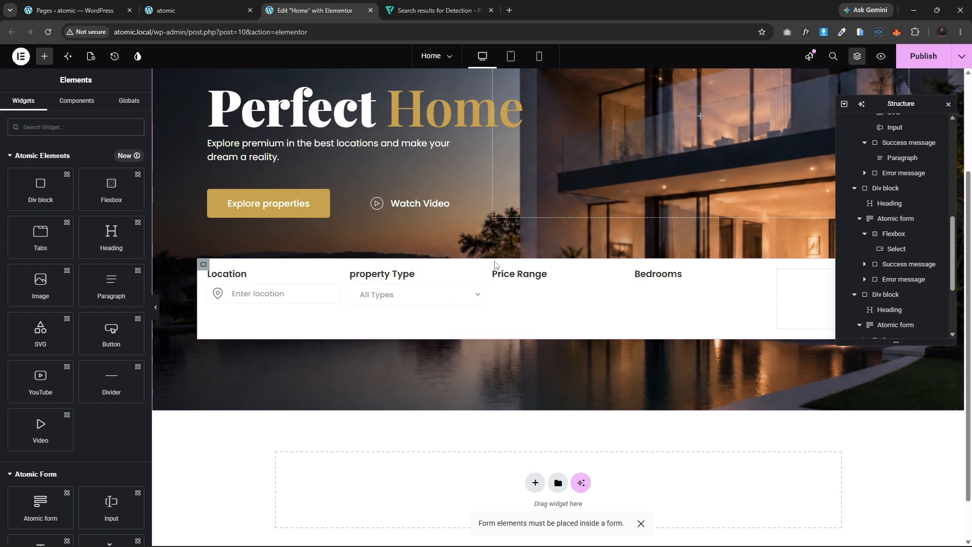
Step: Delete the Price Range and Bedrooms columns from the search bar
click(496, 274)
key(Delete)
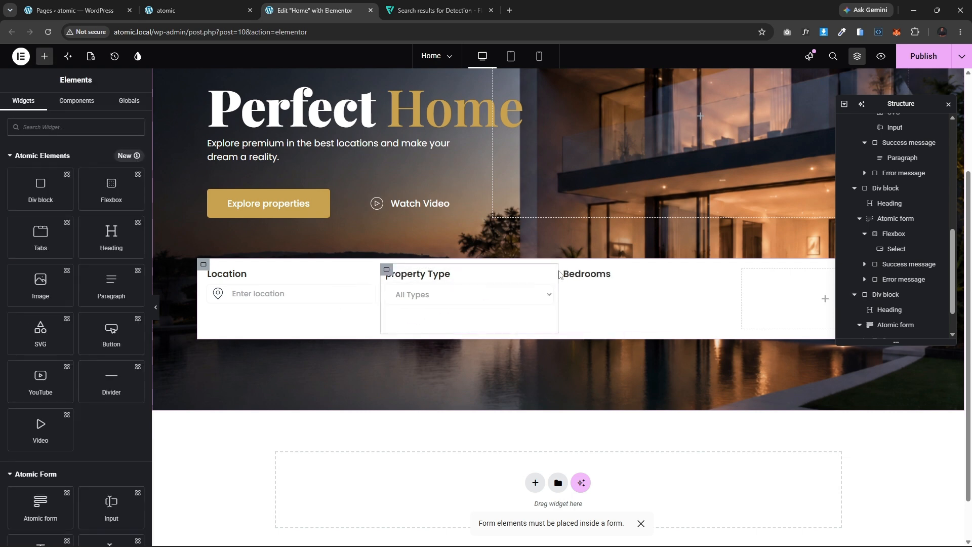
click(562, 272)
key(Delete)
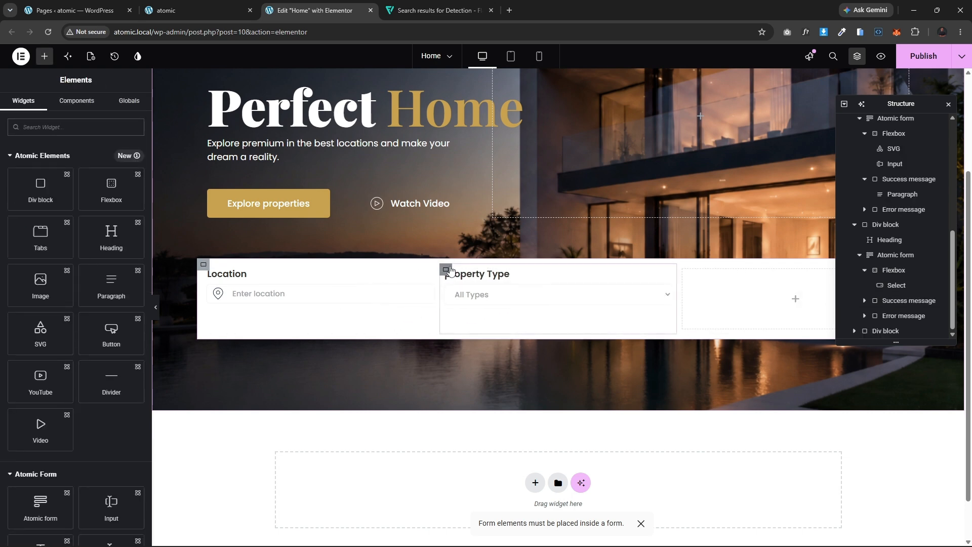
Step: Duplicate the Property Type column twice
click(456, 272)
key(ctrl+d)
key(ctrl+d)
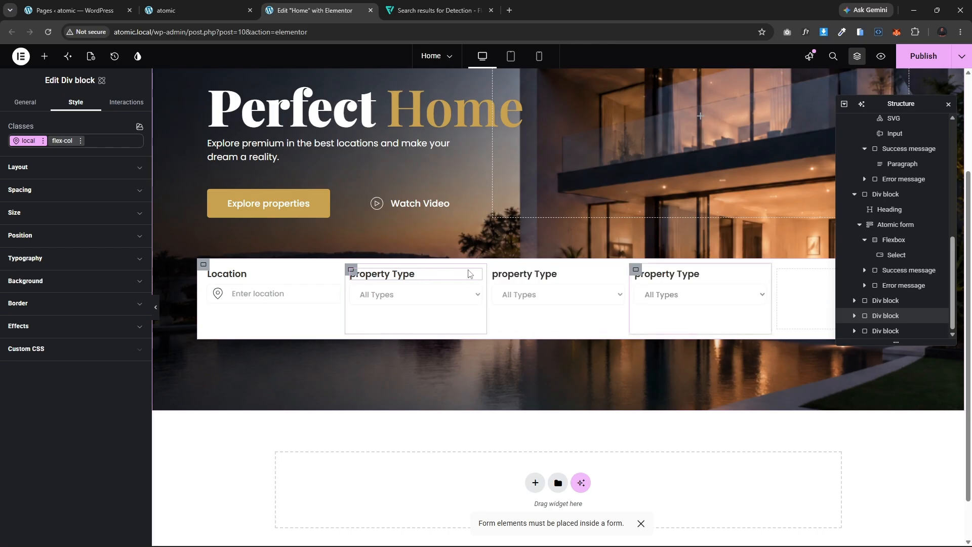
Step: Rename the first duplicated column's heading to Price Range
click(537, 280)
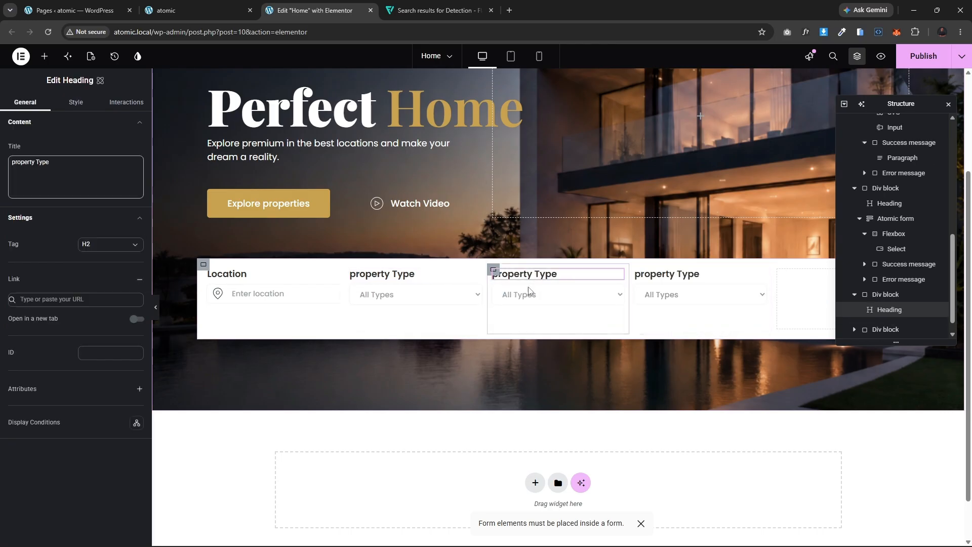
triple_click(70, 175)
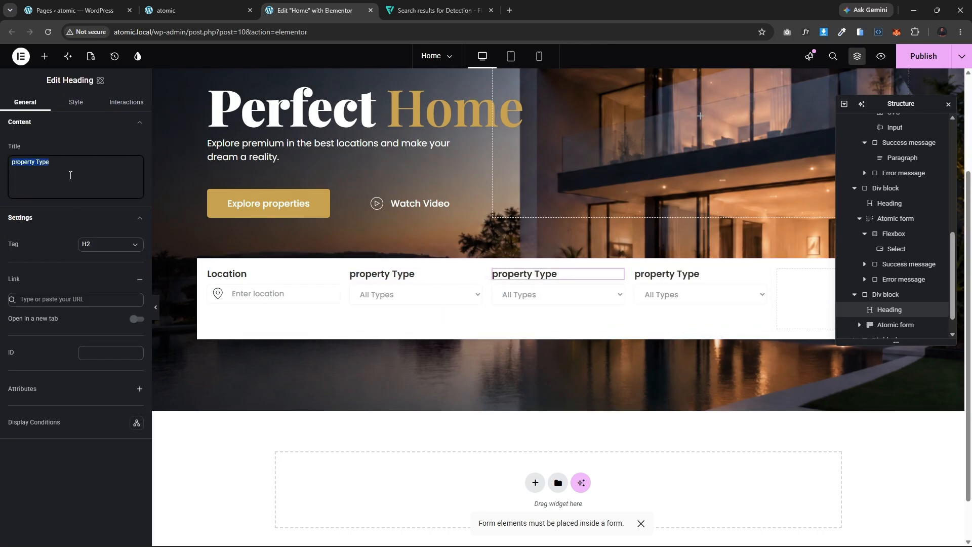
text(Ra)
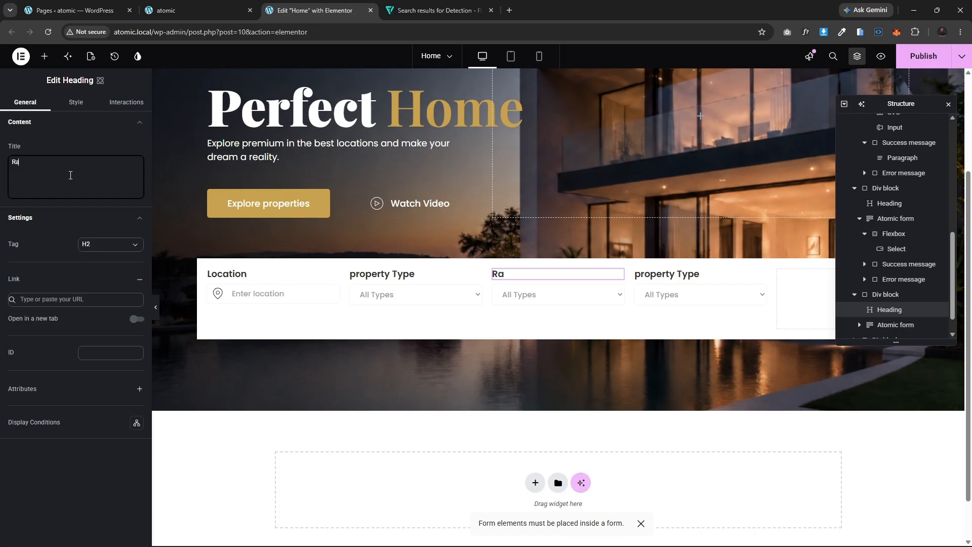
text(nge)
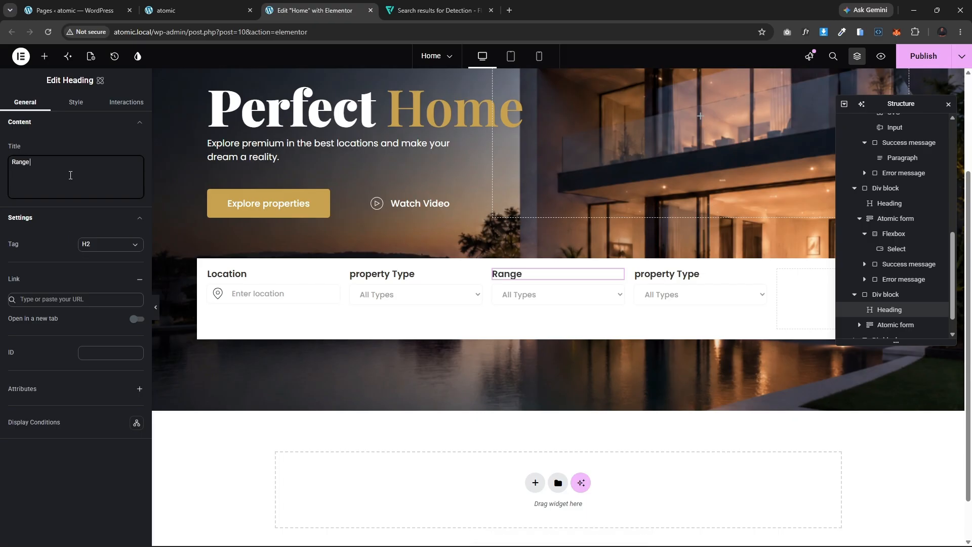
key(BackSpace)
key(BackSpace)
text(Price Rang)
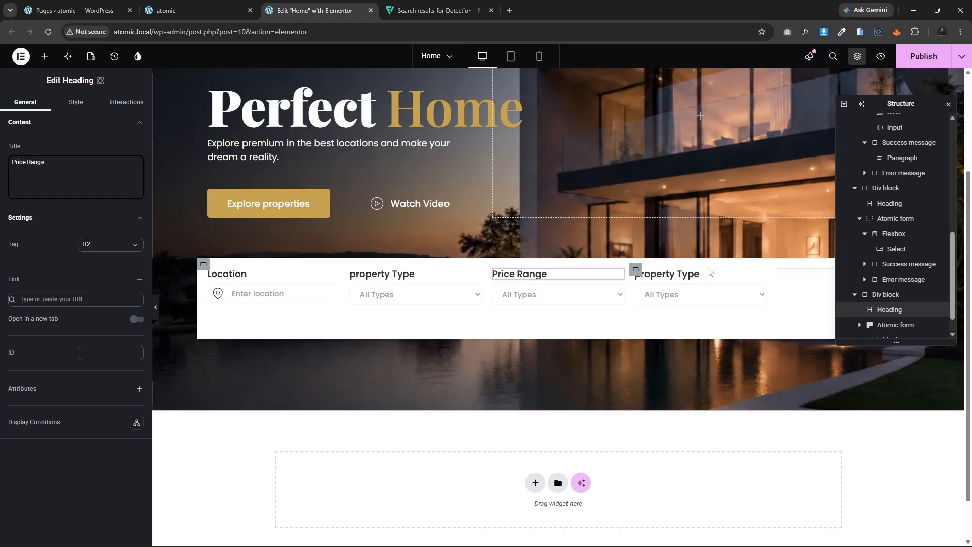
Step: Rename the last column's heading to Bedrooms
click(667, 274)
click(72, 172)
key(ctrl+a)
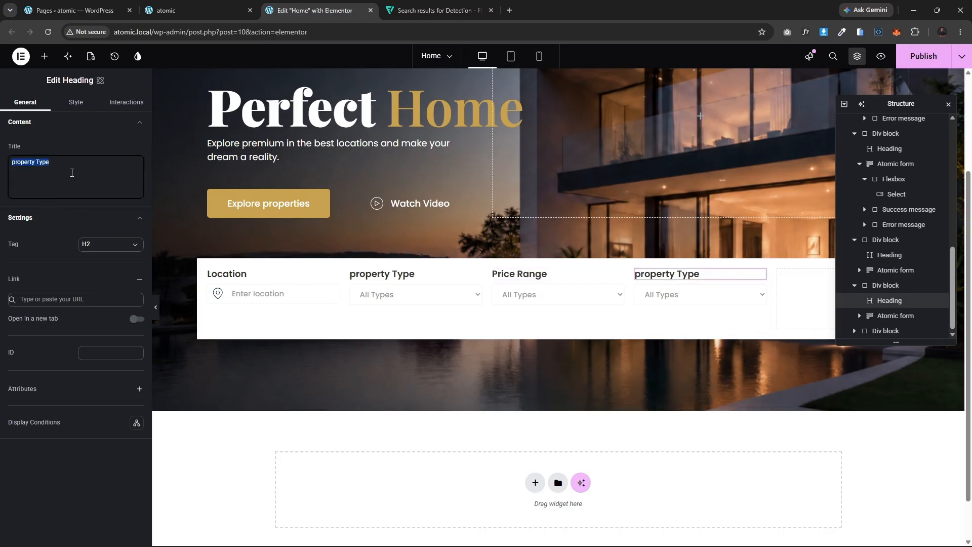
text(Bedr)
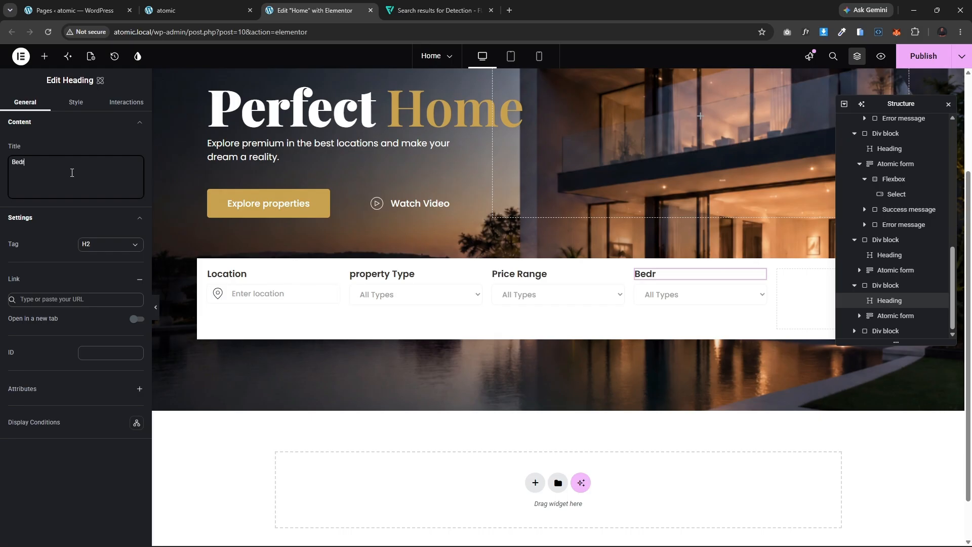
text(ooms)
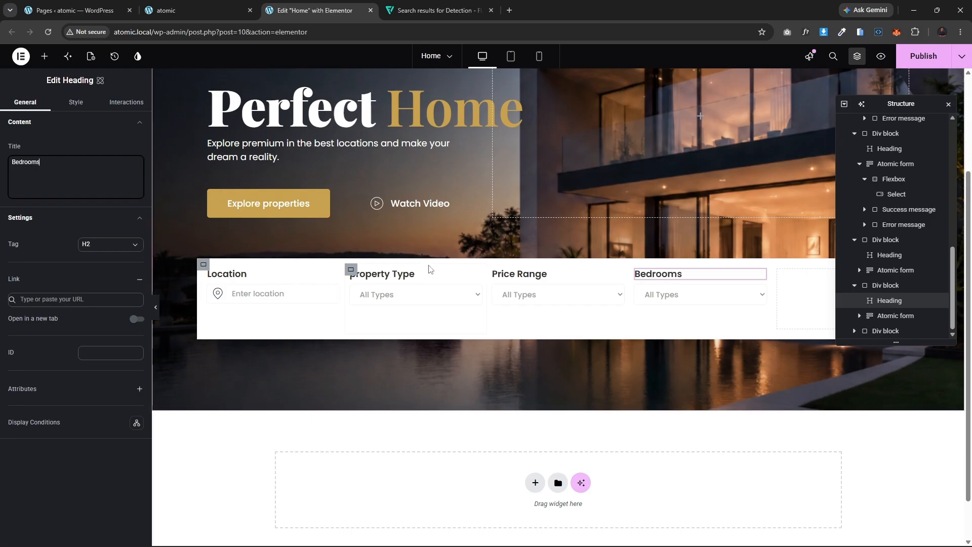
Step: Rename the Price Range dropdown's first option to Min - Max
click(566, 297)
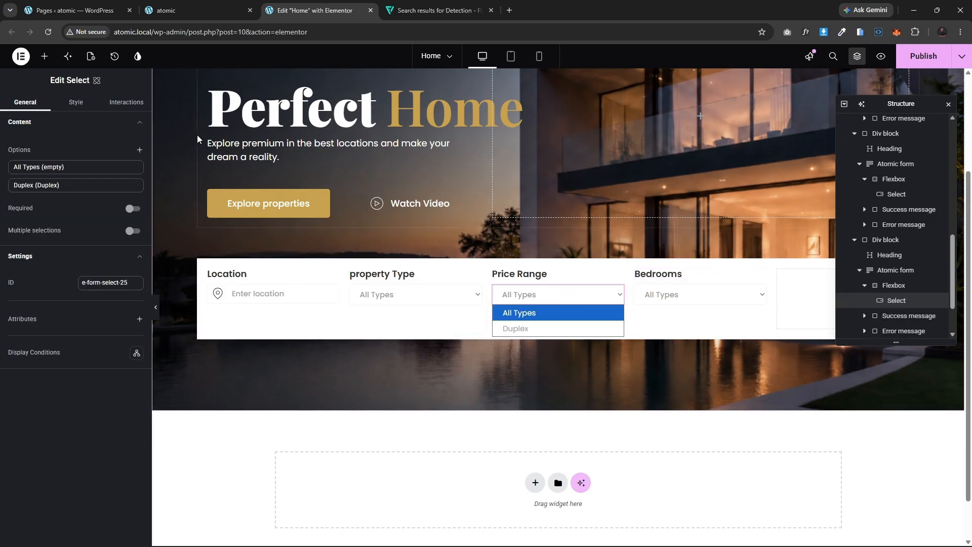
click(185, 5)
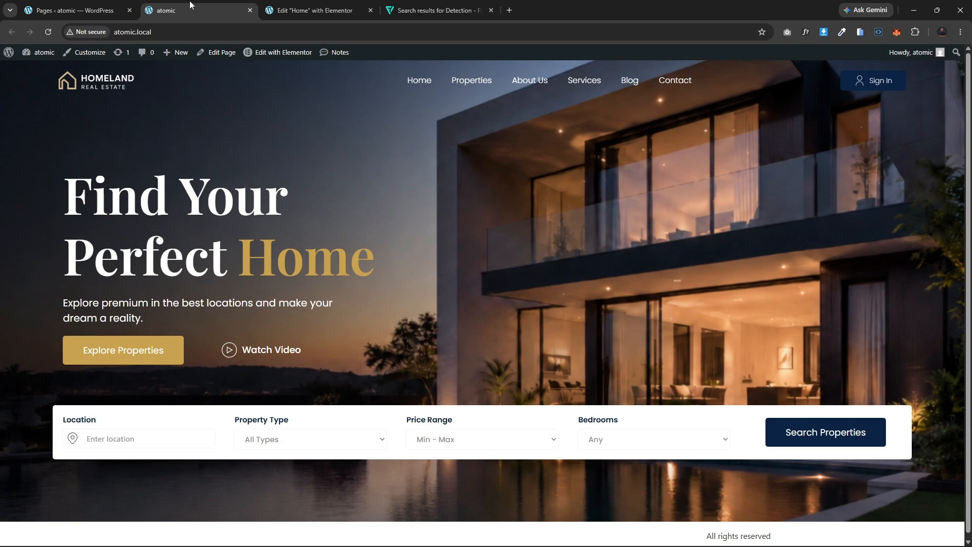
click(321, 8)
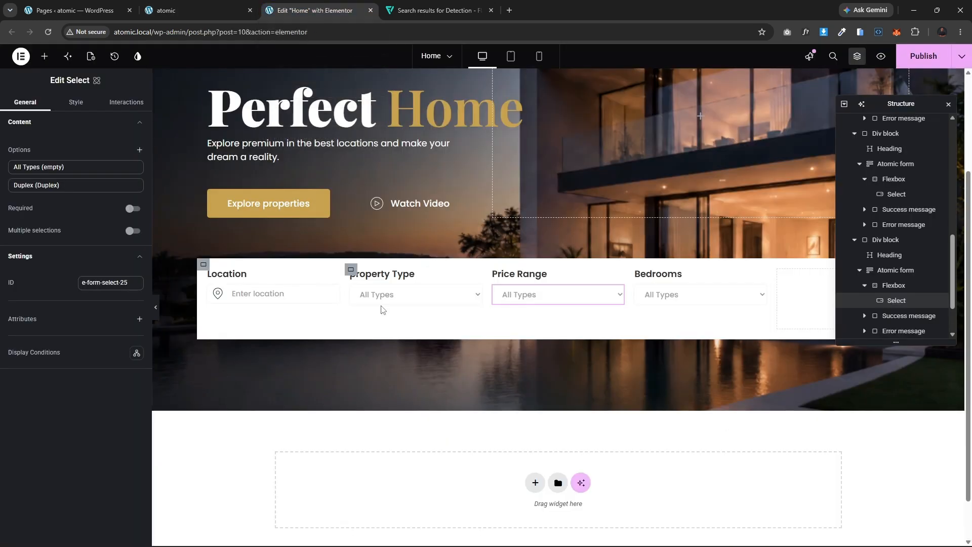
click(53, 168)
double_click(53, 202)
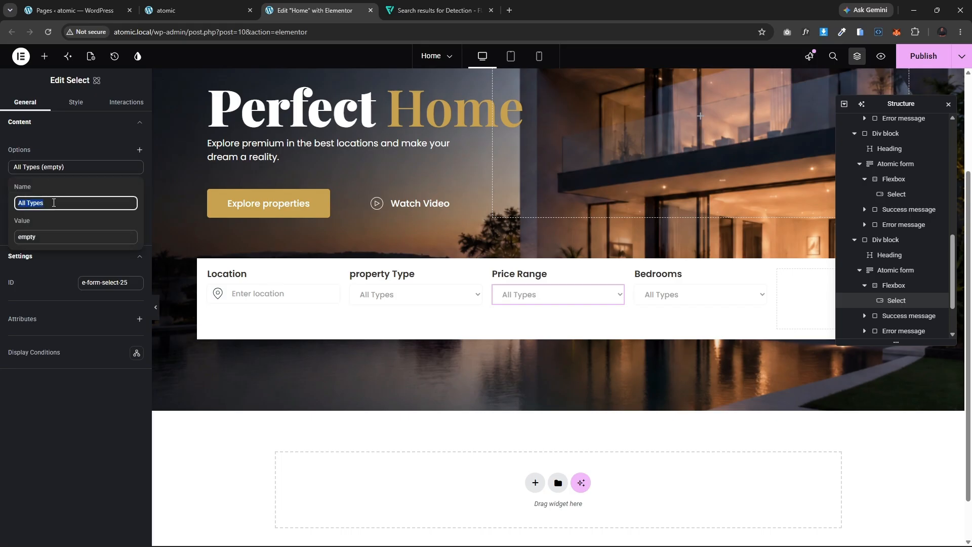
text(Min - )
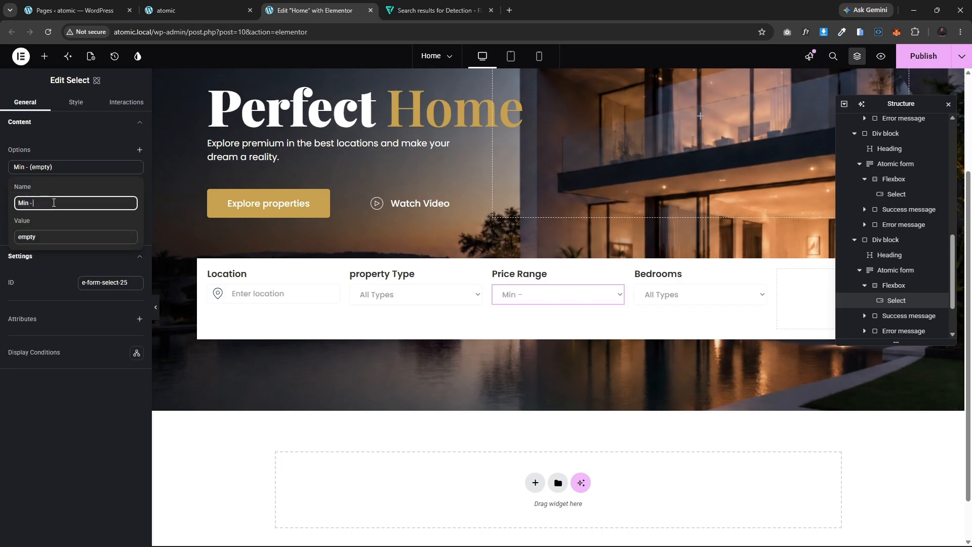
text(Max)
click(69, 165)
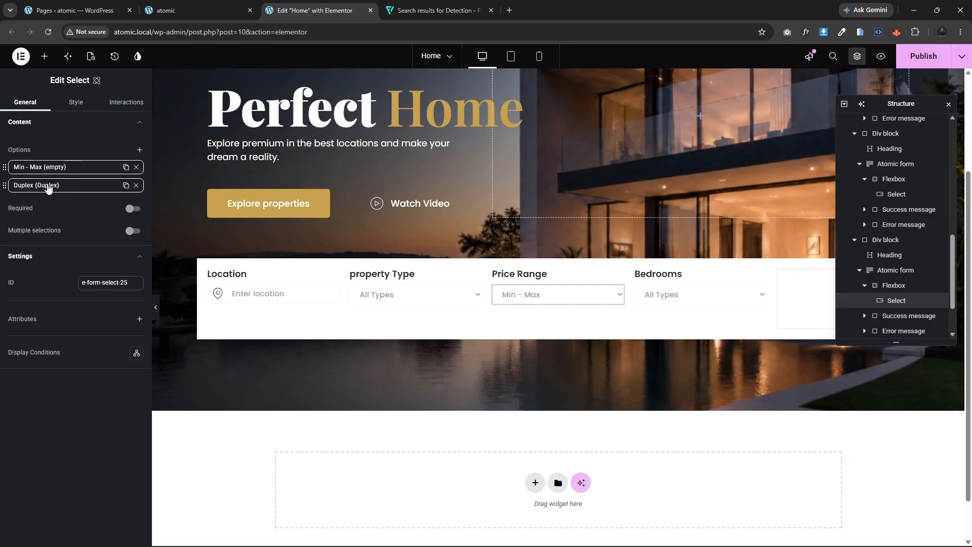
Step: Set the Price Range dropdown's second option name and value to 1m - 5m
click(53, 185)
double_click(44, 221)
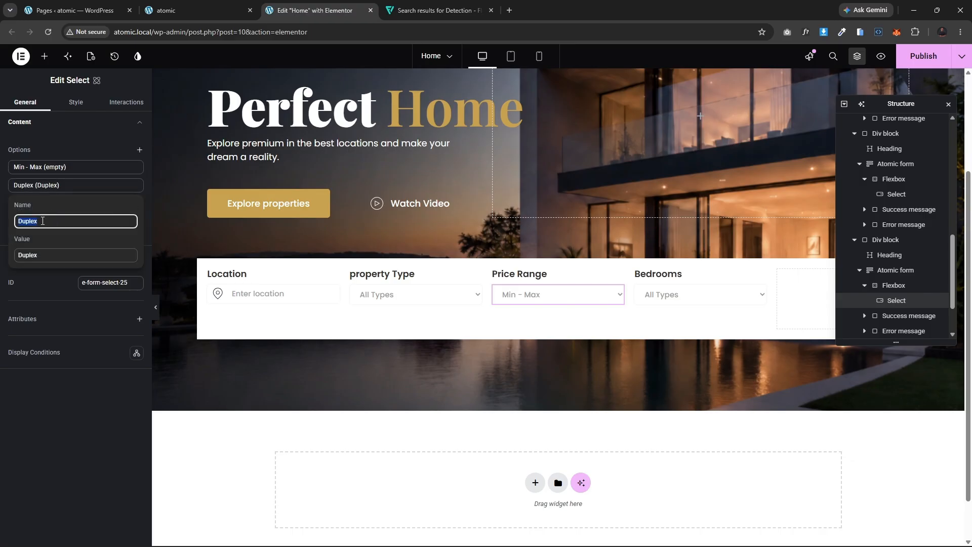
text(1m - 5m)
double_click(47, 254)
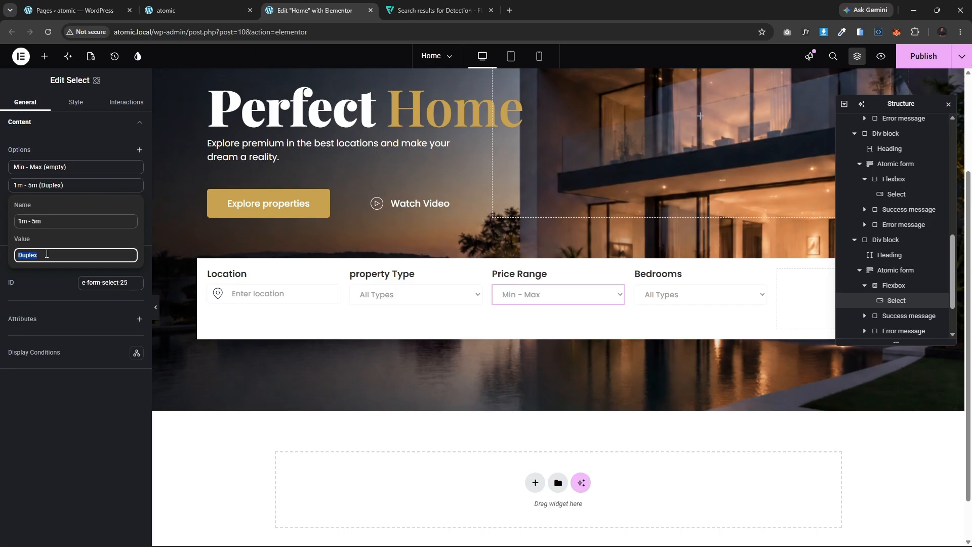
text(1m - 5m)
click(74, 185)
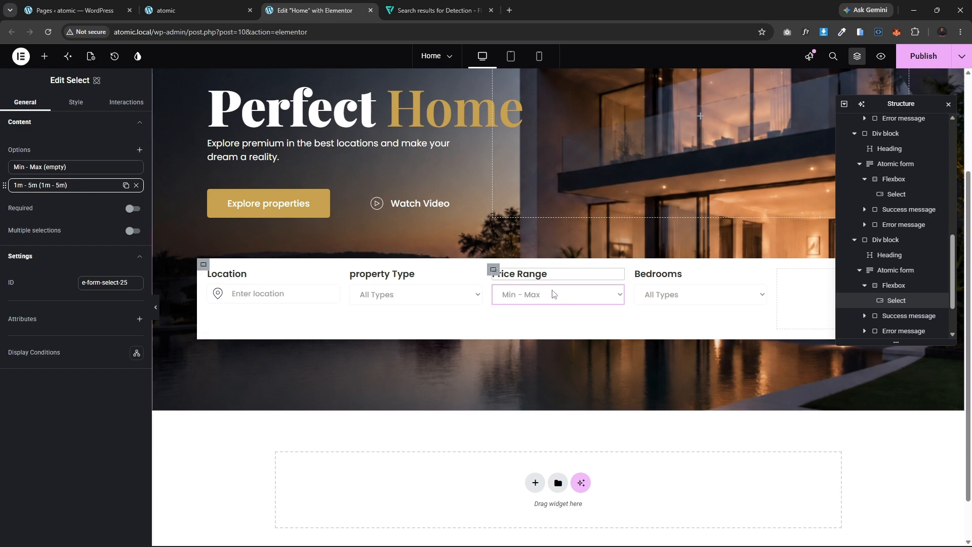
Step: Rename the Bedrooms dropdown's first option to Any
click(677, 300)
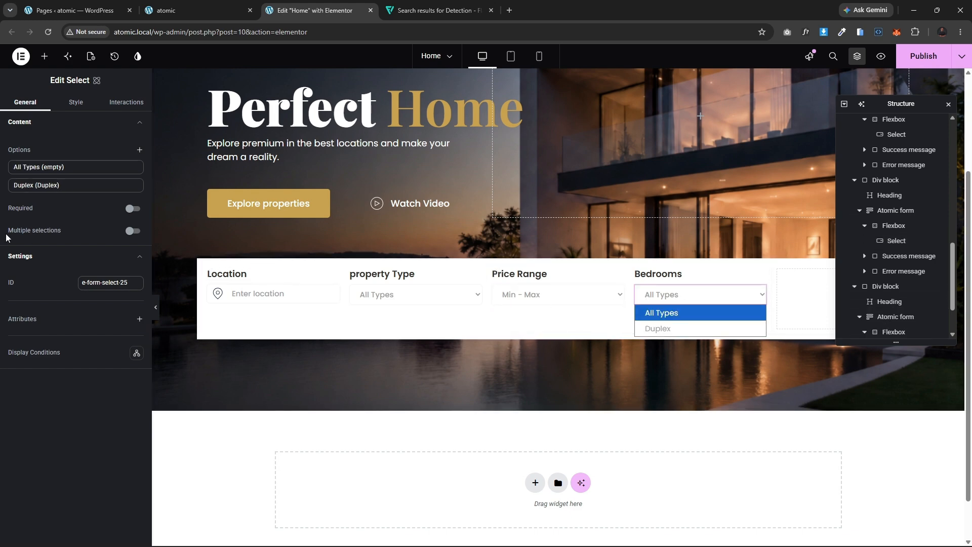
click(184, 6)
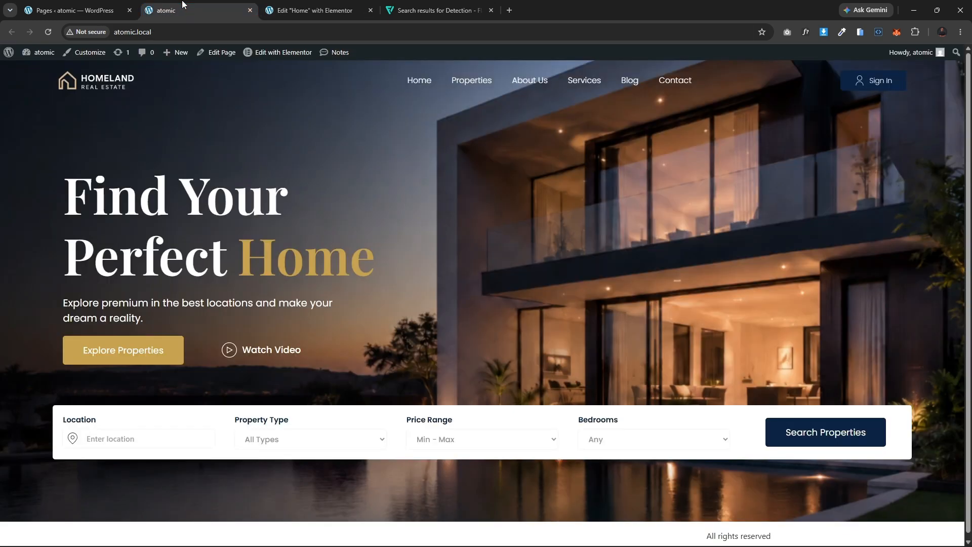
click(349, 7)
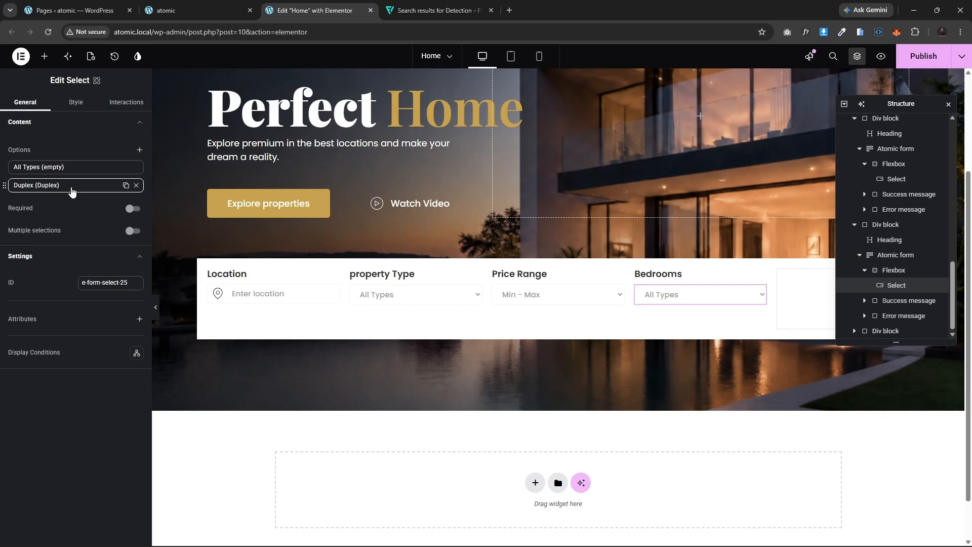
click(76, 167)
double_click(59, 201)
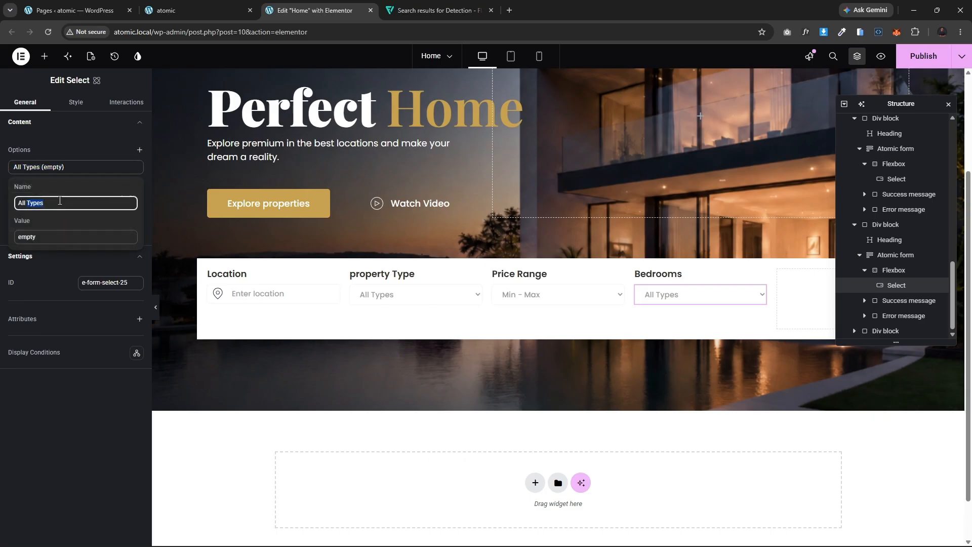
text(Any)
click(57, 167)
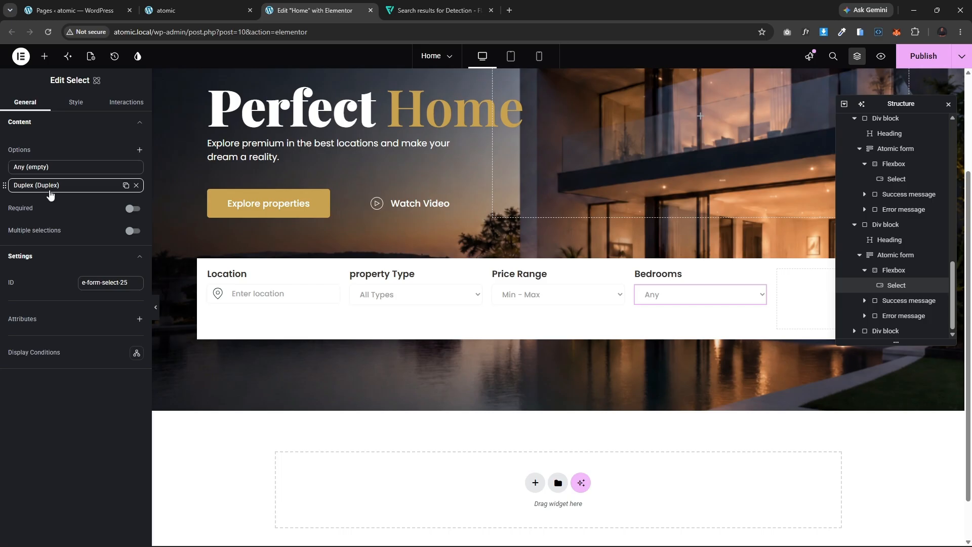
Step: Set the Bedrooms dropdown's second option name and value to 1
click(48, 185)
double_click(46, 221)
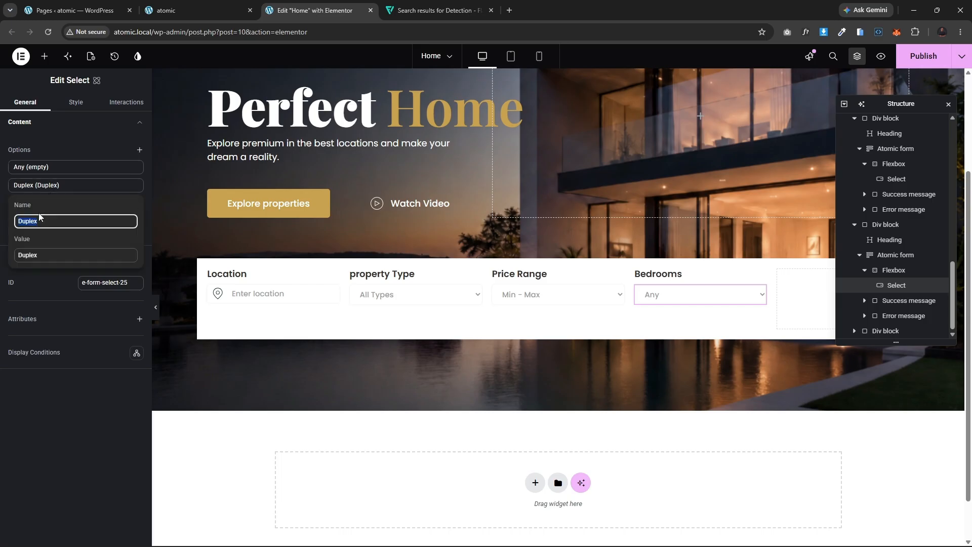
text(1)
click(40, 186)
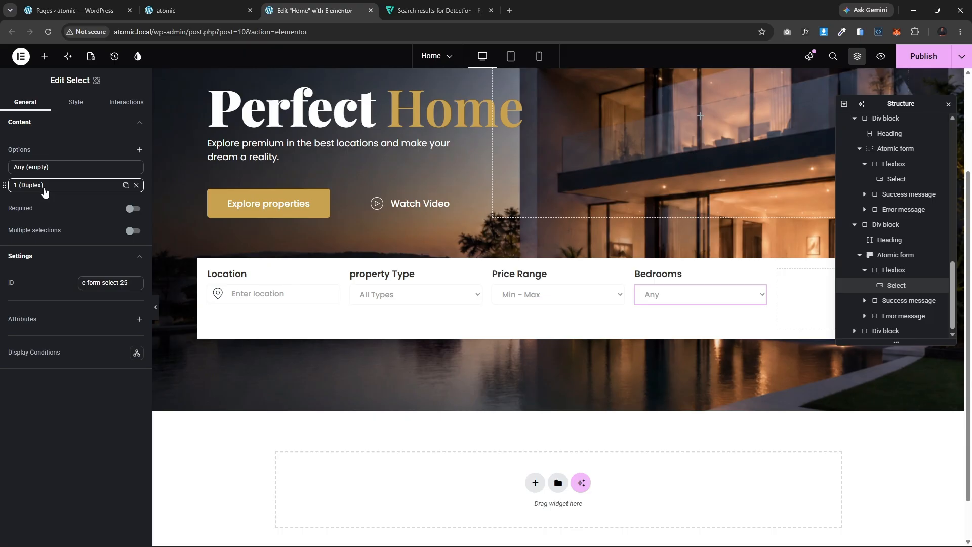
click(44, 187)
double_click(43, 254)
text(1)
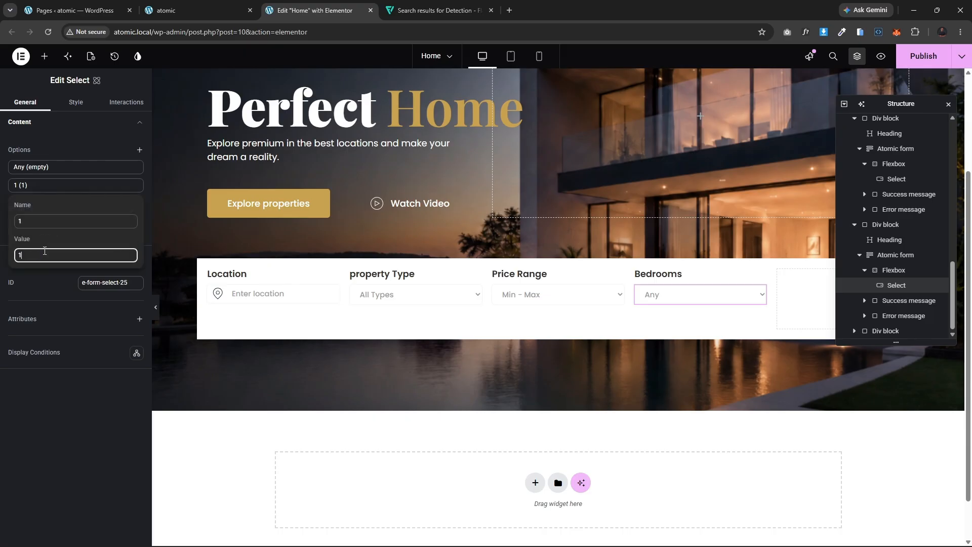
click(69, 189)
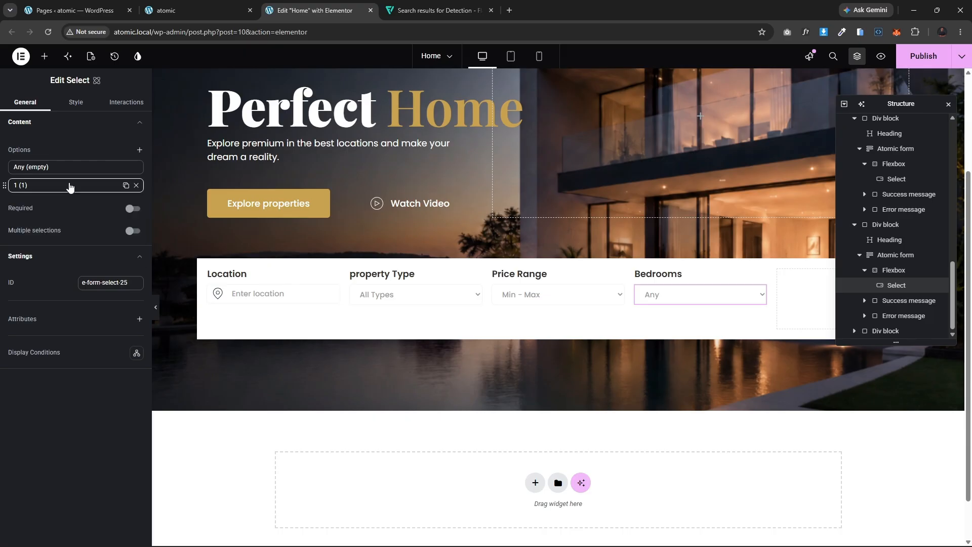
Step: Set the Location heading's font size to 16 px
click(689, 296)
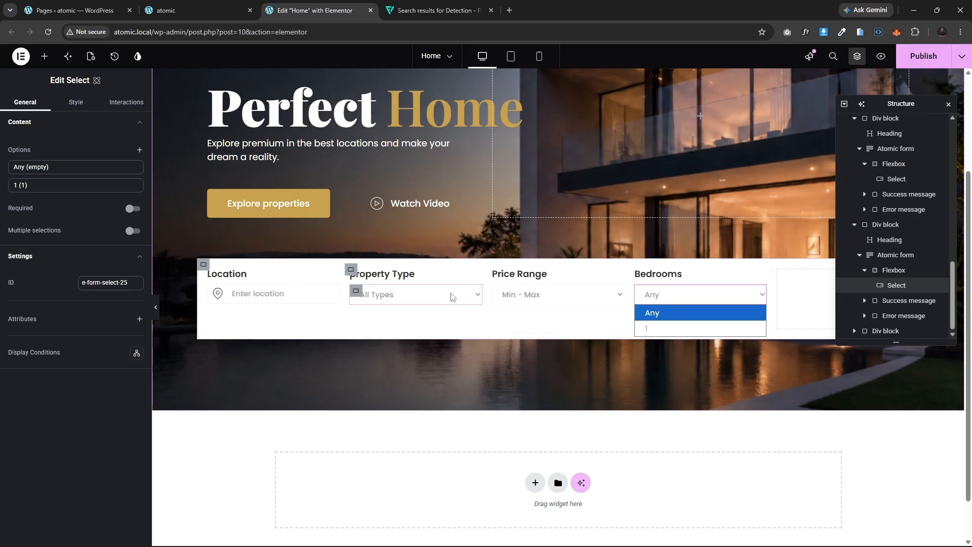
click(679, 295)
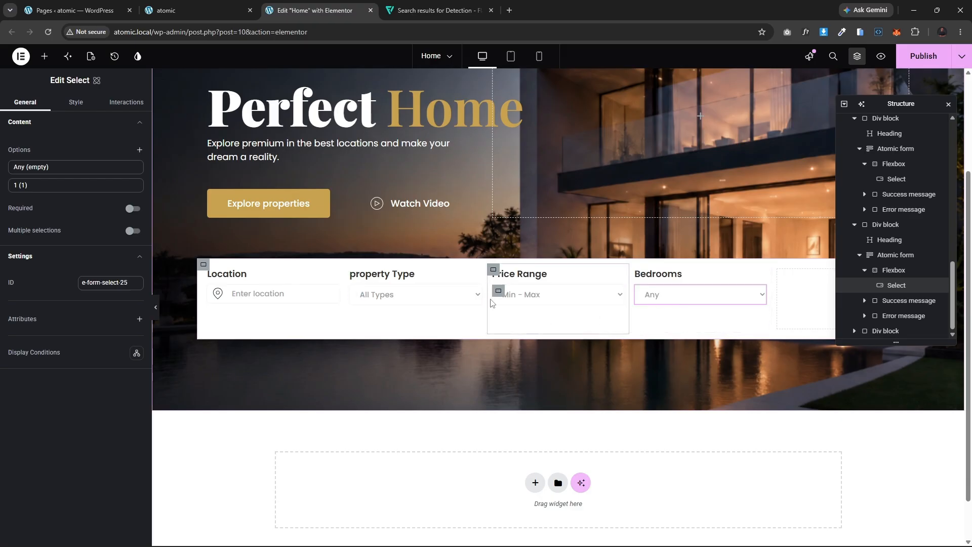
click(210, 273)
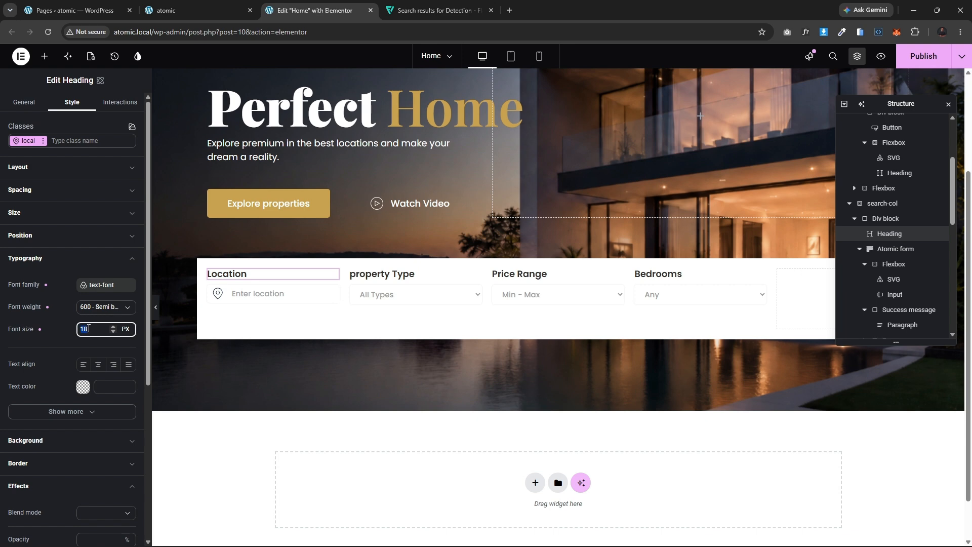
text(16)
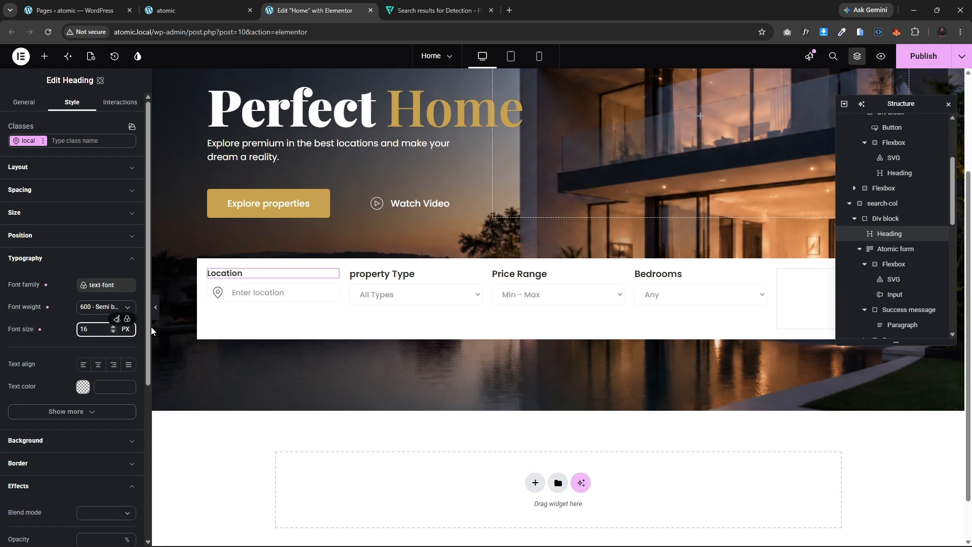
Step: Copy the Location heading and paste its style onto the Property Type, Price Range and Bedrooms headings
right_click(231, 274)
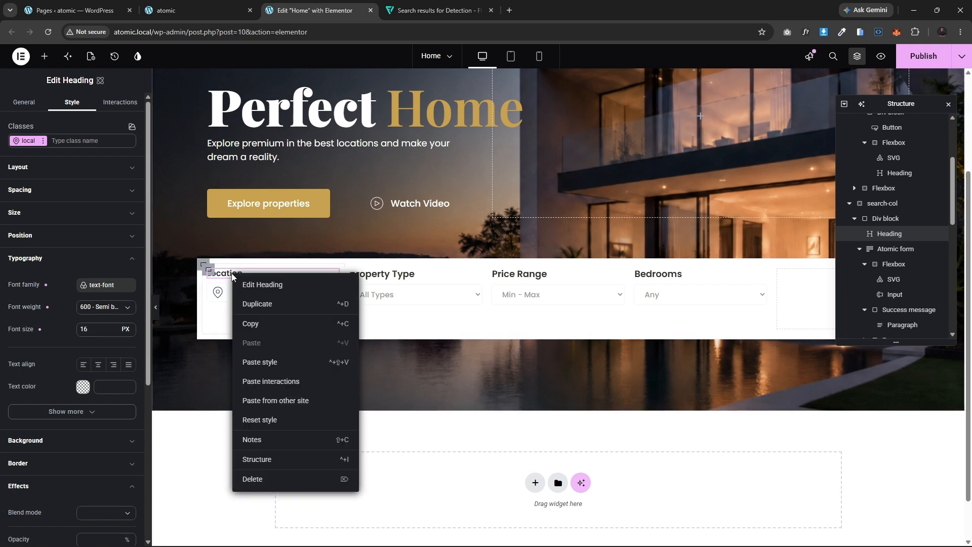
click(257, 326)
right_click(390, 274)
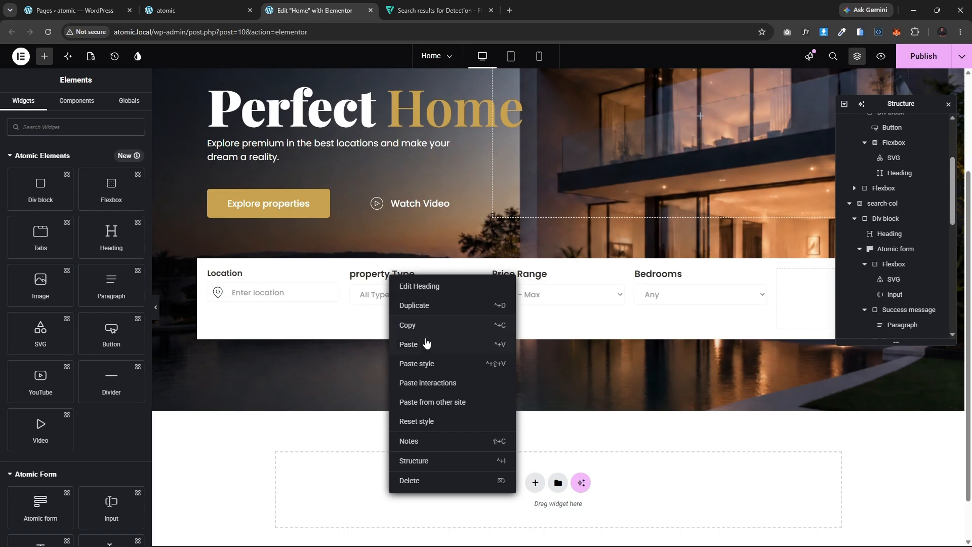
click(426, 364)
right_click(516, 275)
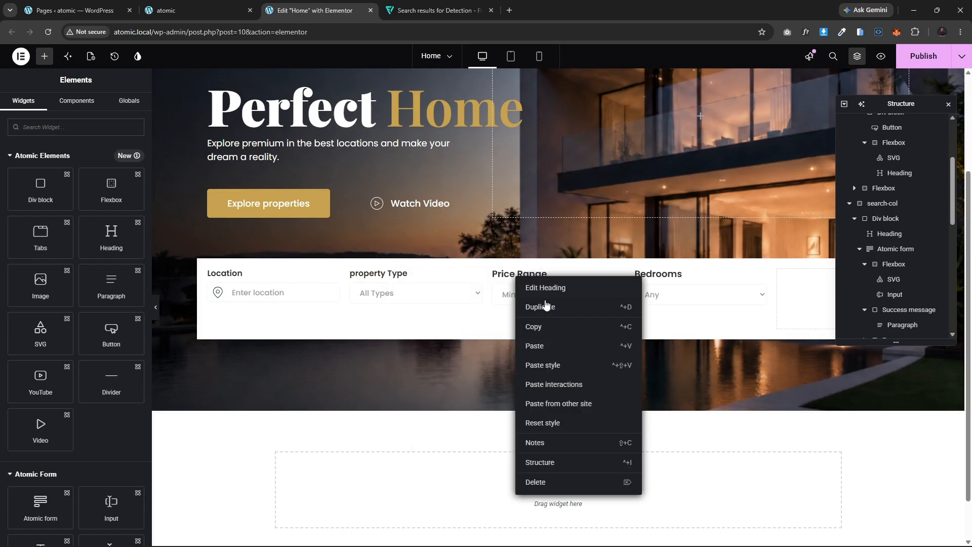
click(558, 364)
click(660, 275)
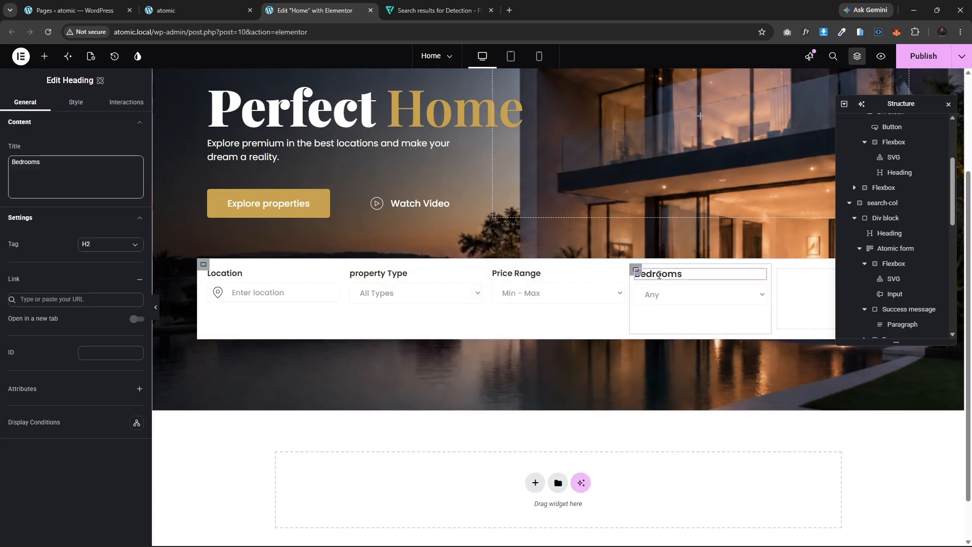
right_click(660, 275)
click(697, 364)
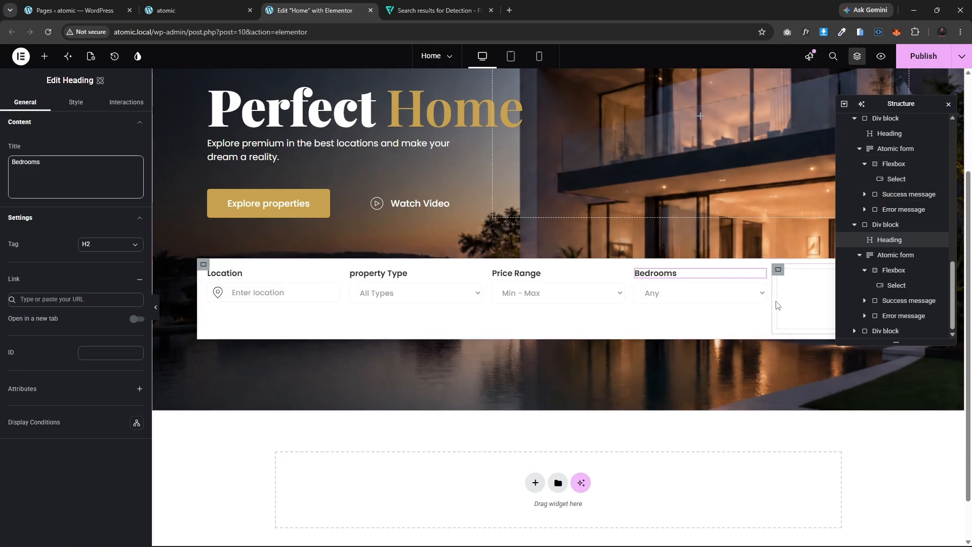
click(44, 56)
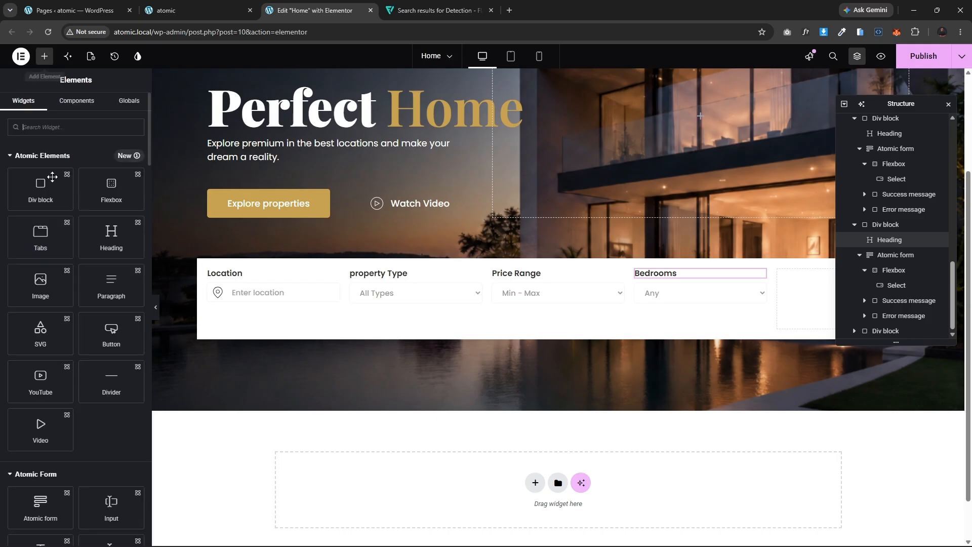
scroll(61, 421, down, 5)
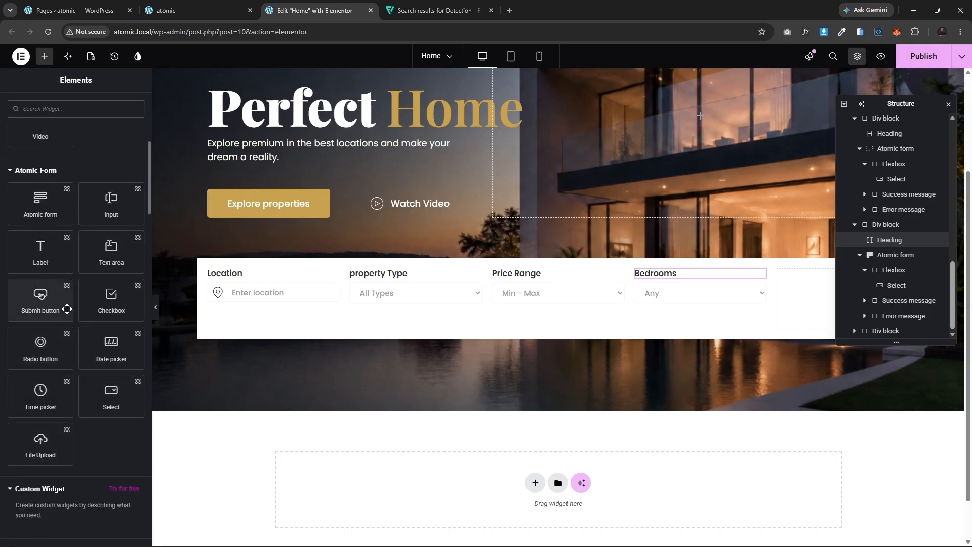
scroll(73, 321, up, 4)
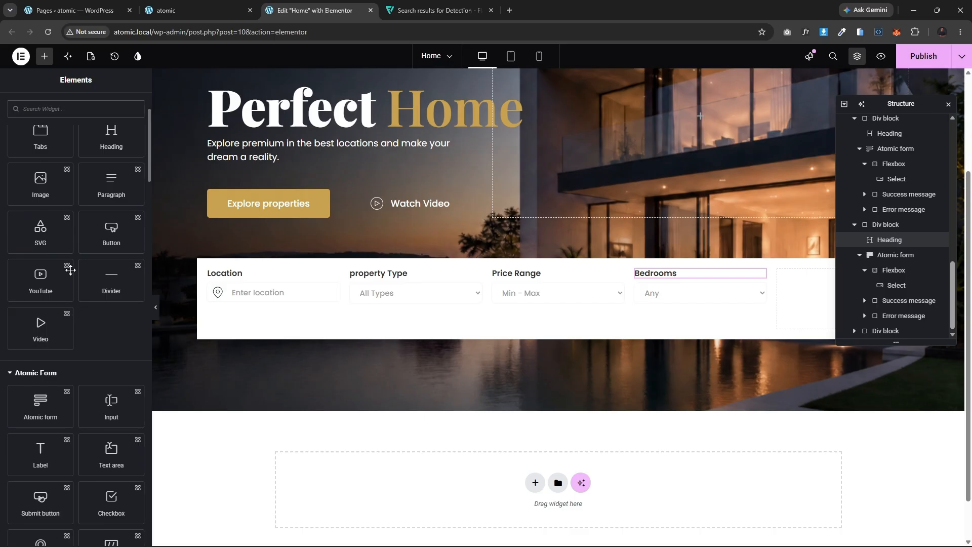
Step: Copy the Explore properties button and paste it into the empty last column of the search bar
right_click(305, 201)
key(Escape)
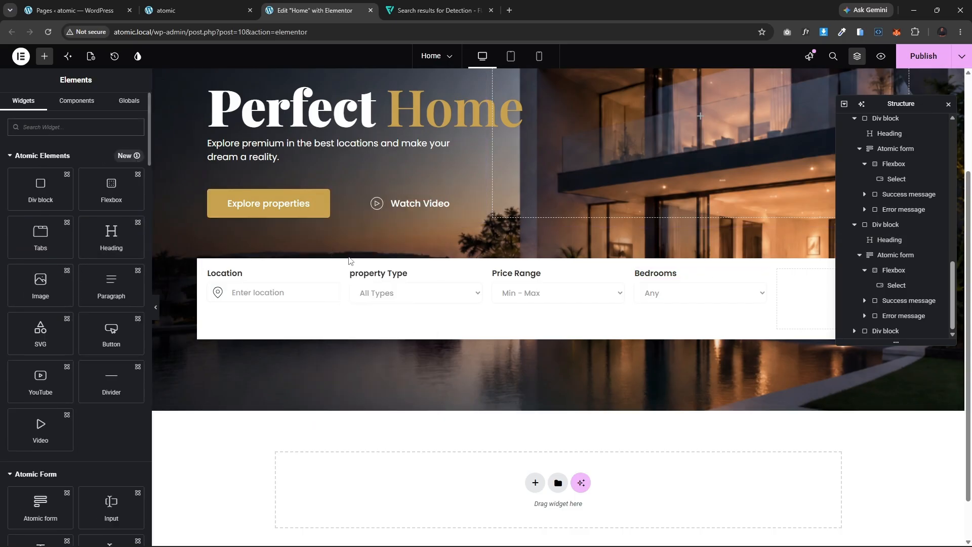
right_click(786, 296)
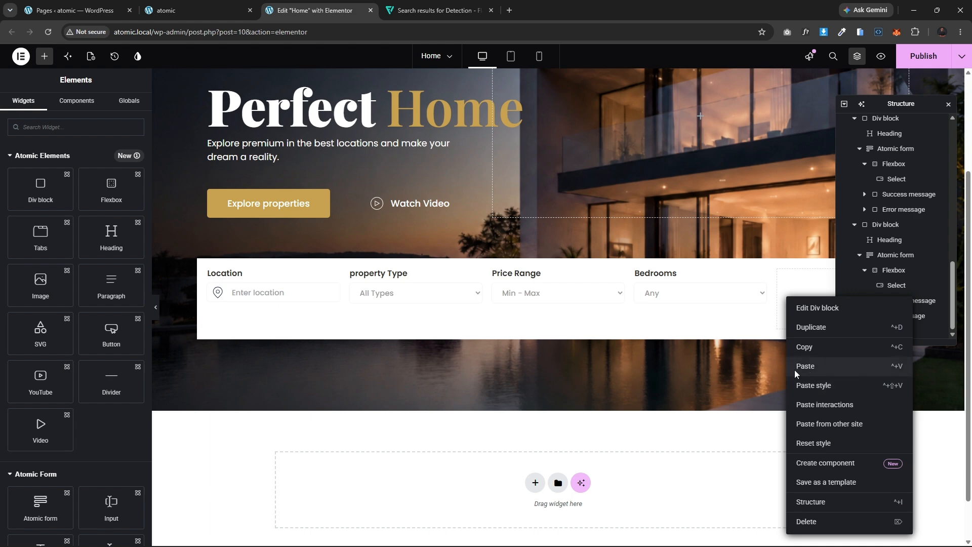
click(796, 368)
Step: Change the pasted search bar button's text to "Search Properties"
click(188, 9)
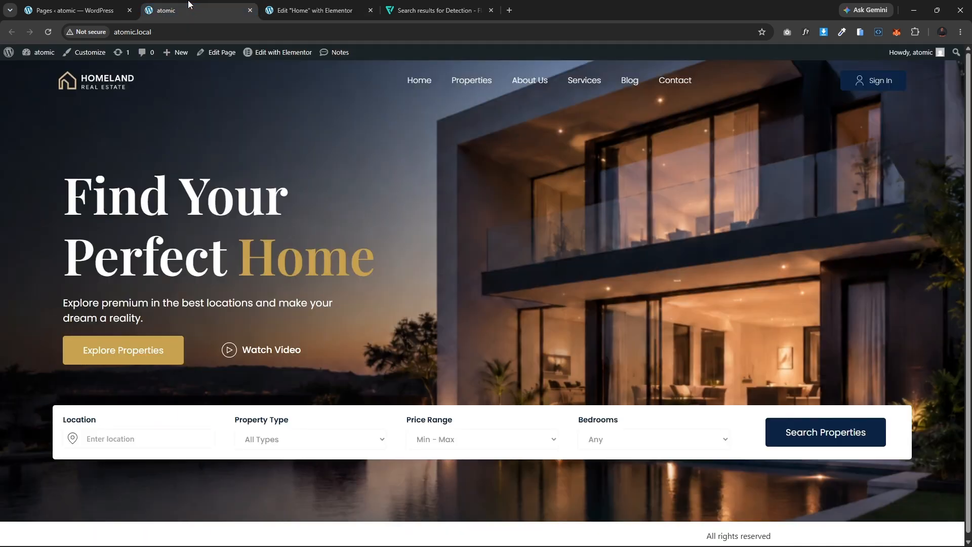
click(319, 10)
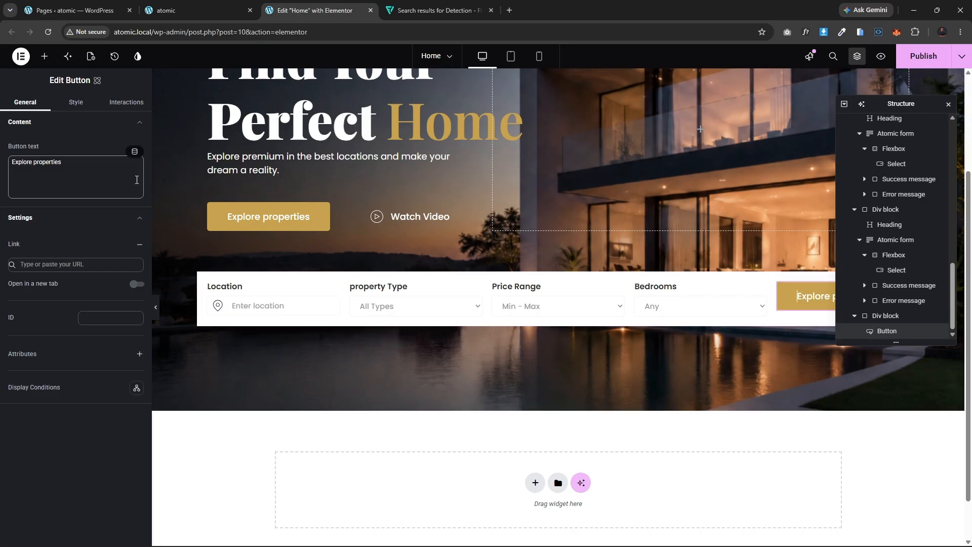
click(70, 163)
drag(32, 160, 3, 160)
text(Sear)
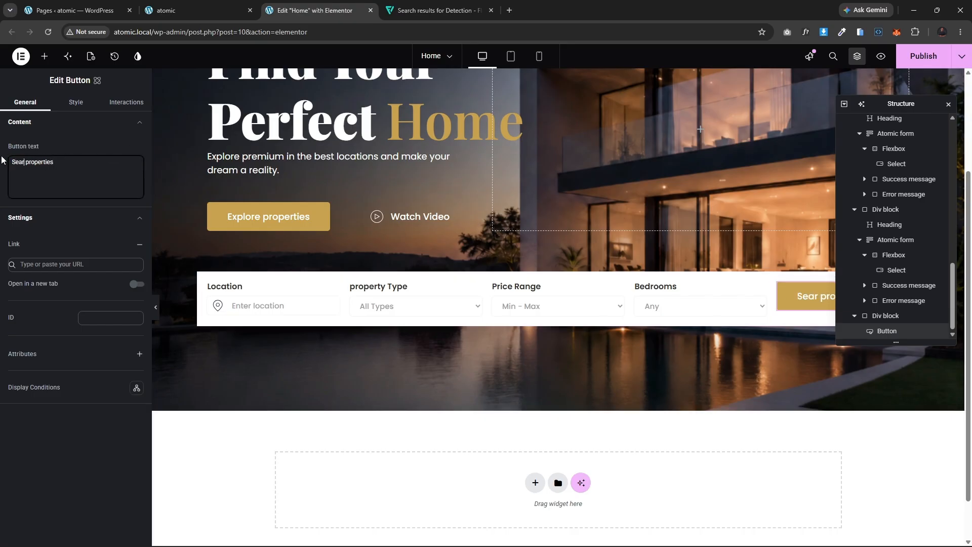
text(ch)
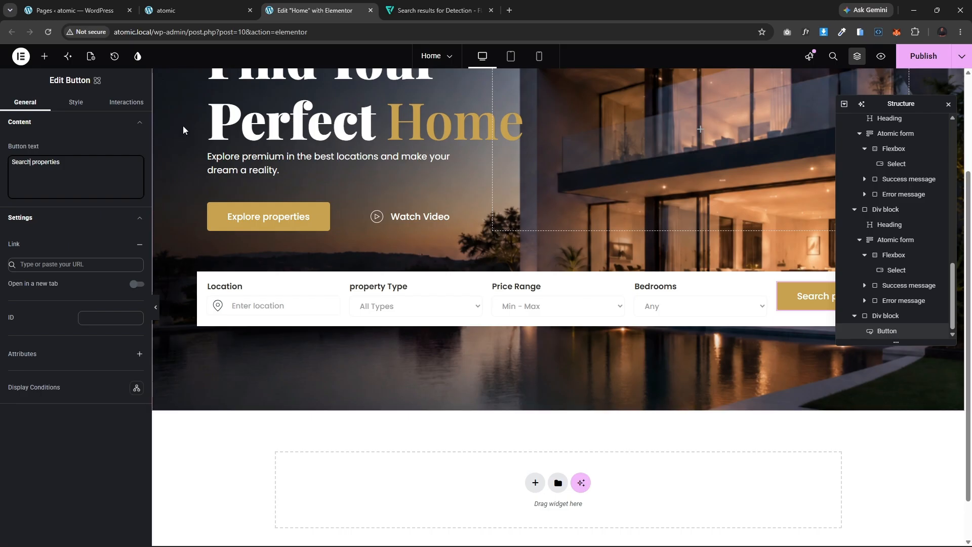
click(36, 163)
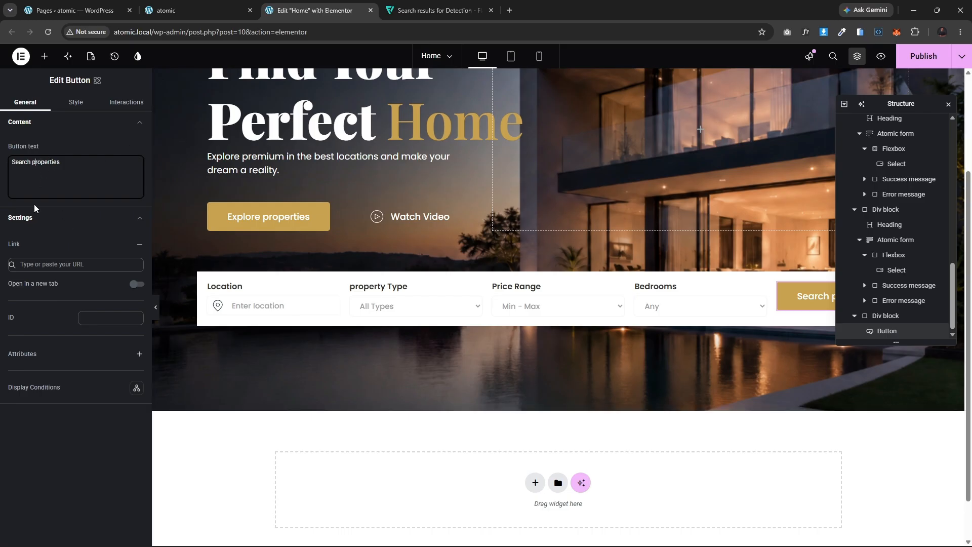
key(BackSpace)
text(P)
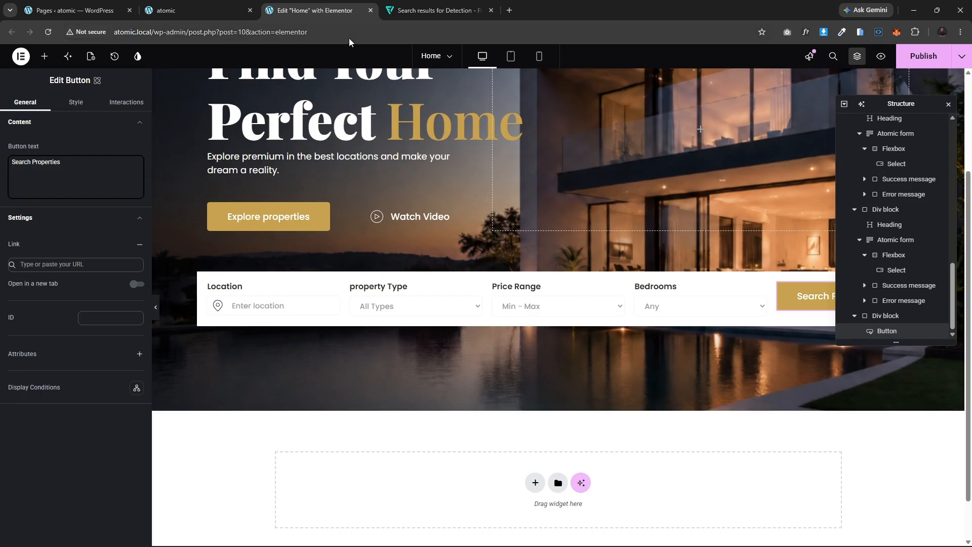
Step: Capitalize the hero button text to "Explore Properties"
click(192, 6)
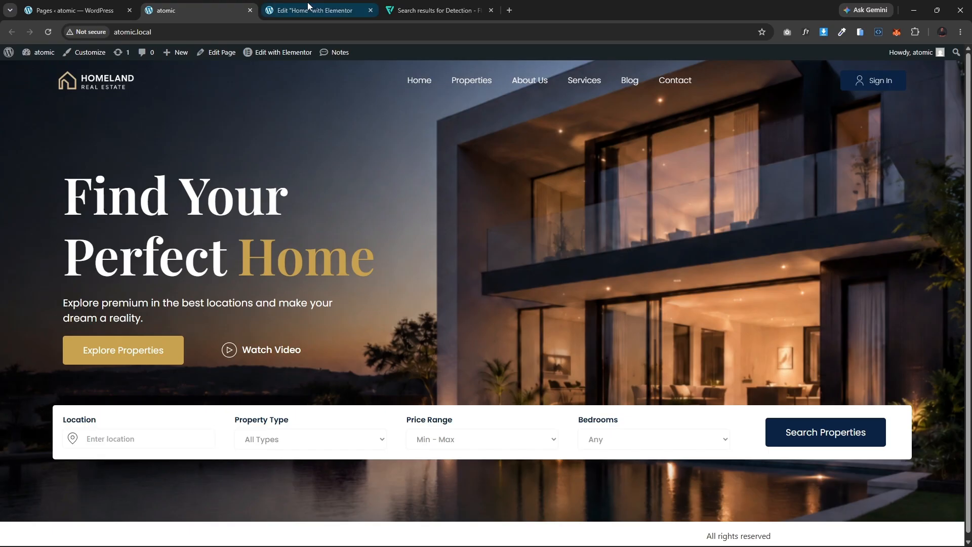
click(288, 7)
click(284, 217)
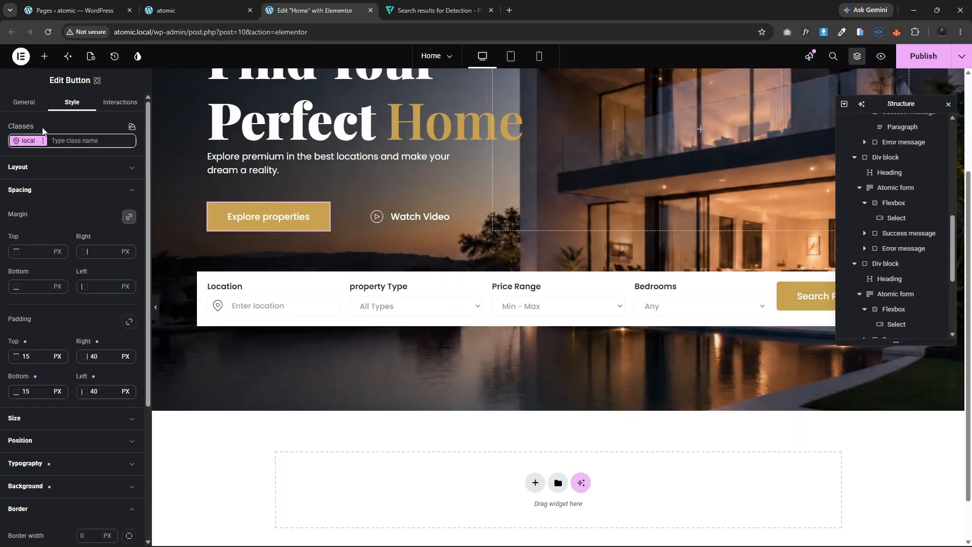
click(30, 103)
click(38, 163)
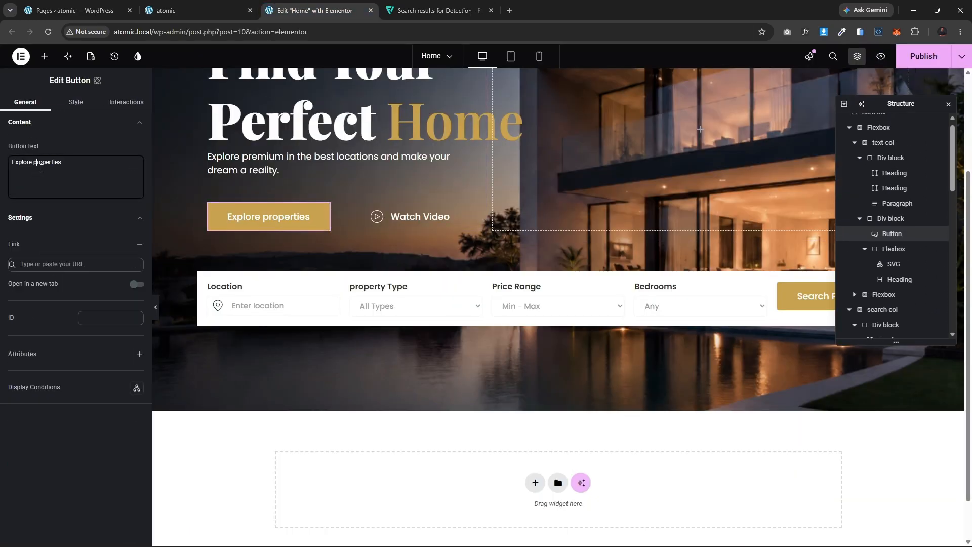
key(BackSpace)
text(P)
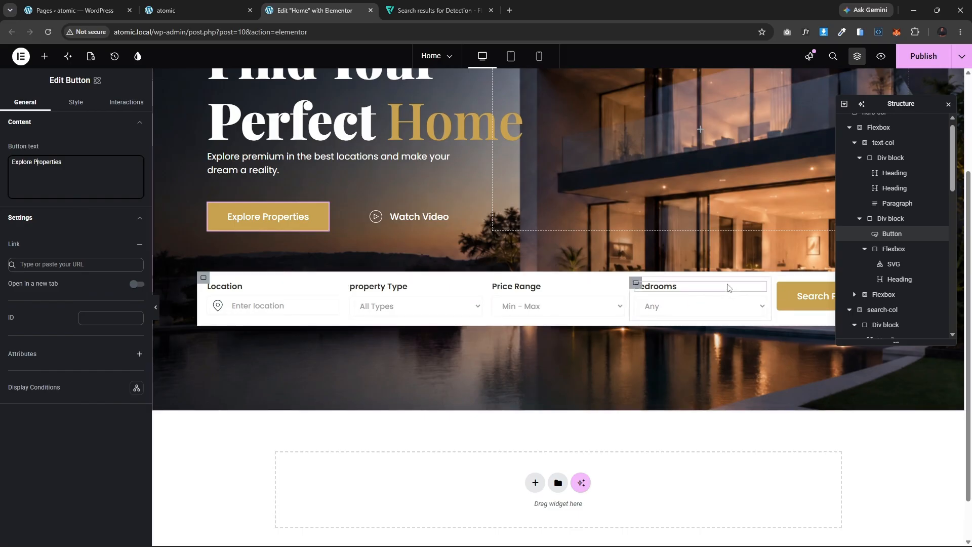
Step: Center the search bar container's items vertically and set its column gap to 50 px
click(203, 279)
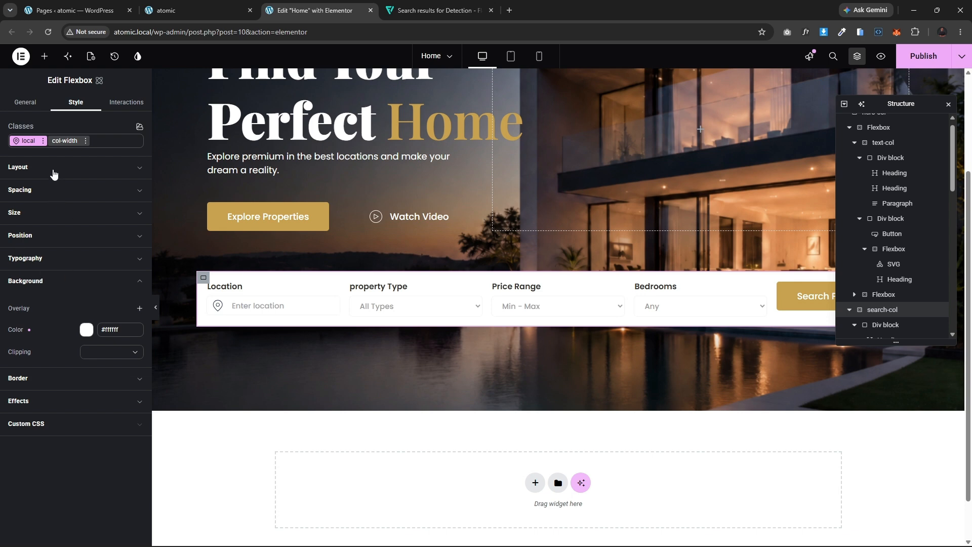
click(49, 172)
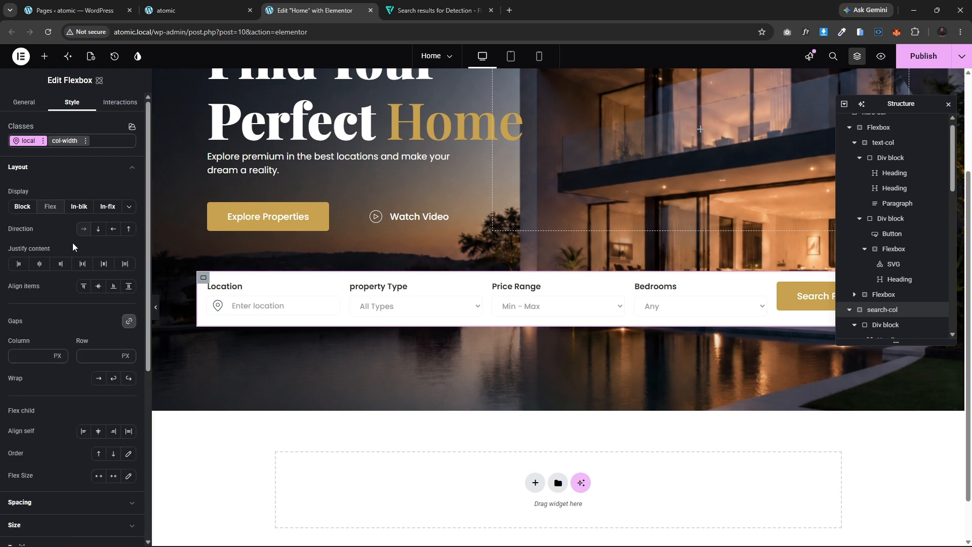
click(100, 287)
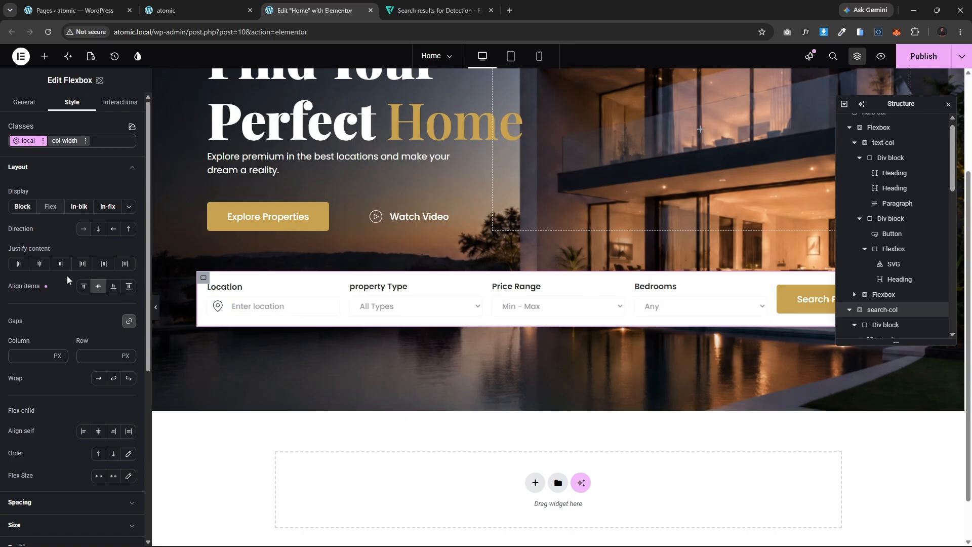
click(25, 355)
text(50)
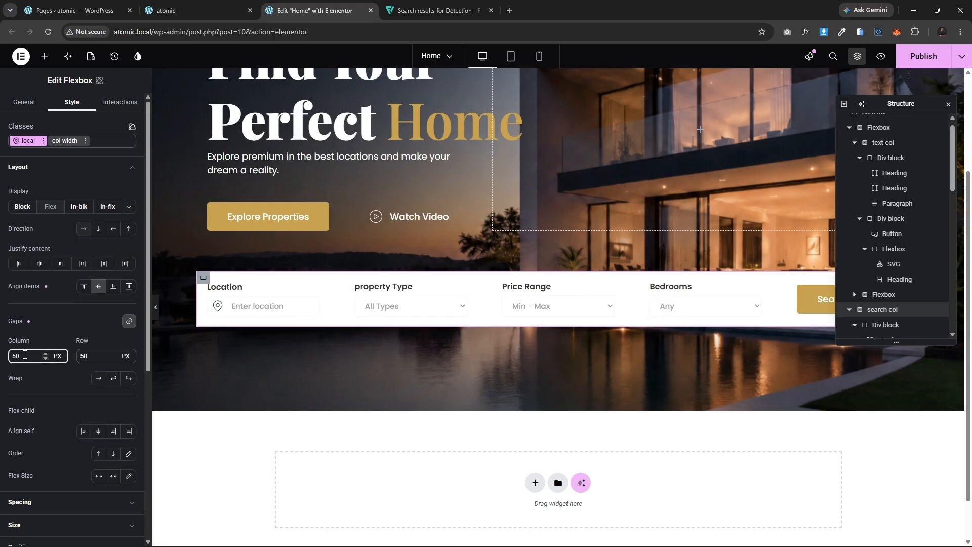
Step: Set the Search Properties button's background color to the Navy-blue global color
click(156, 308)
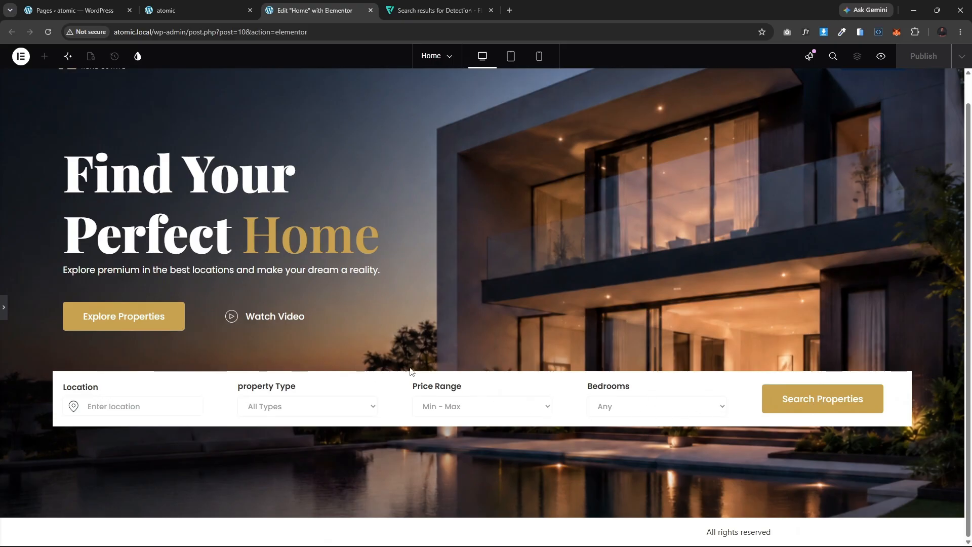
click(5, 307)
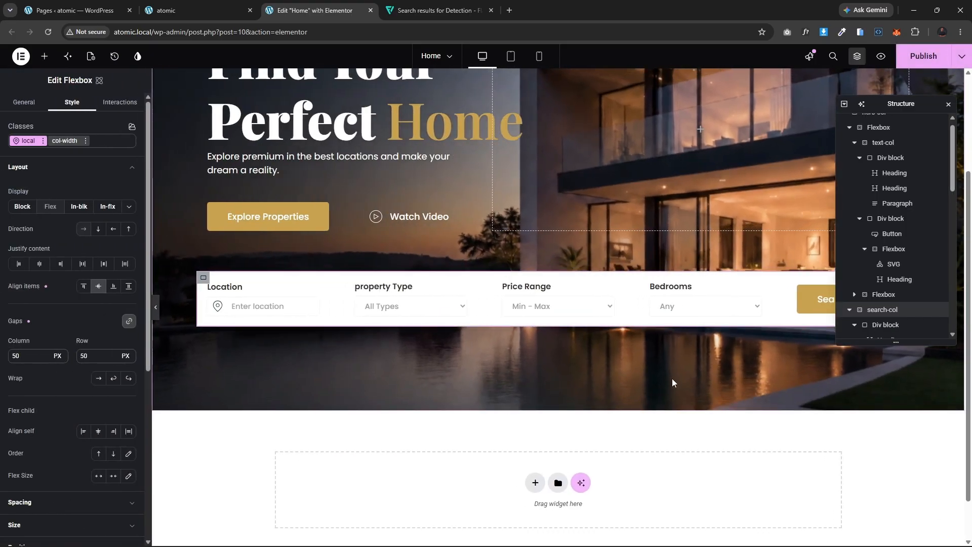
scroll(673, 379, up, 3)
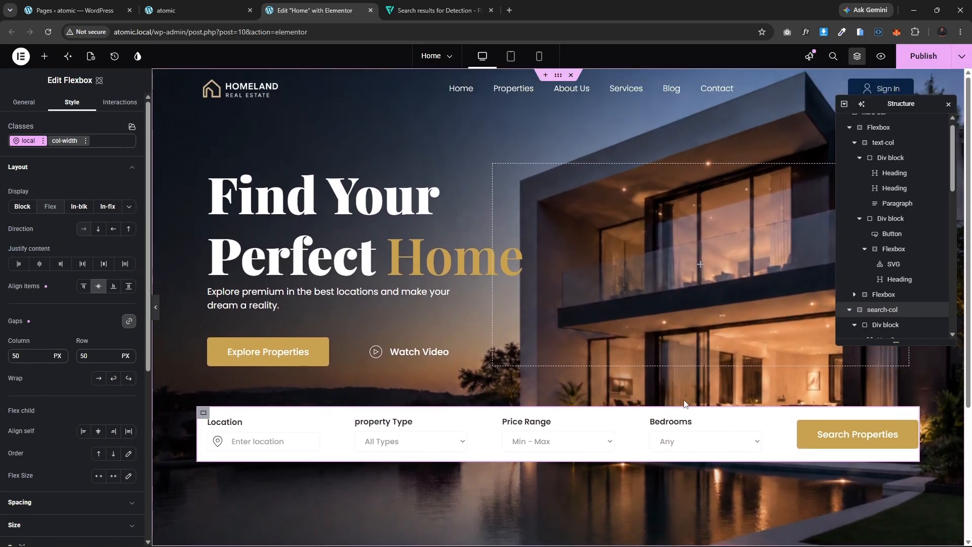
click(813, 432)
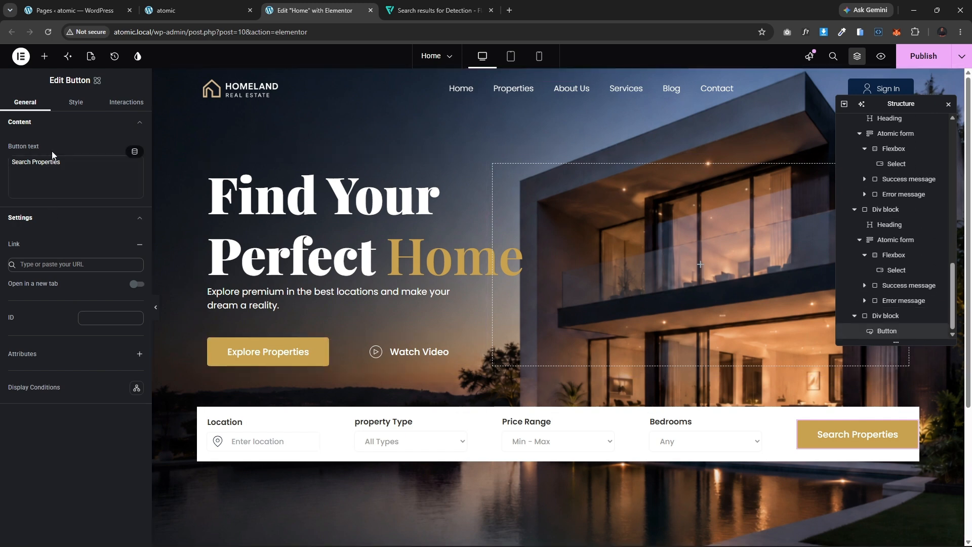
click(72, 103)
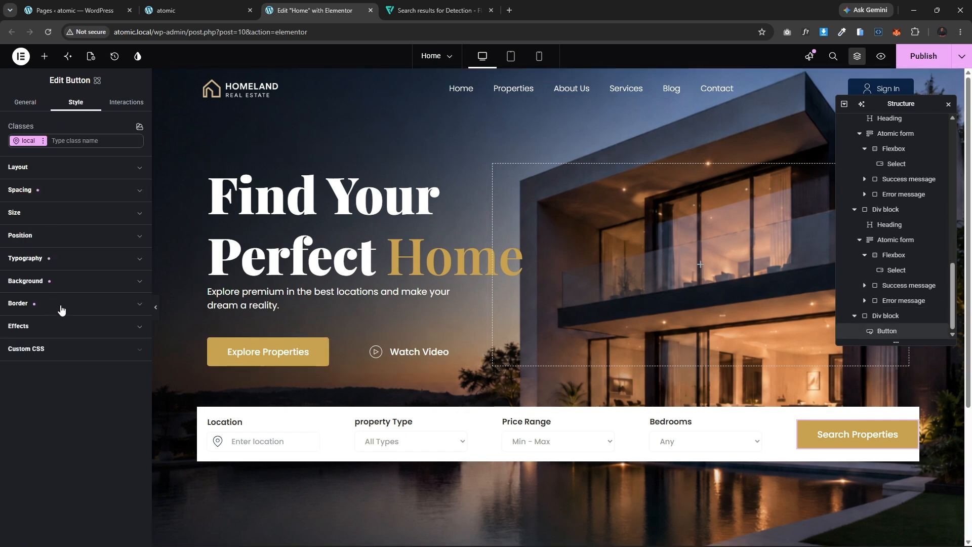
click(63, 282)
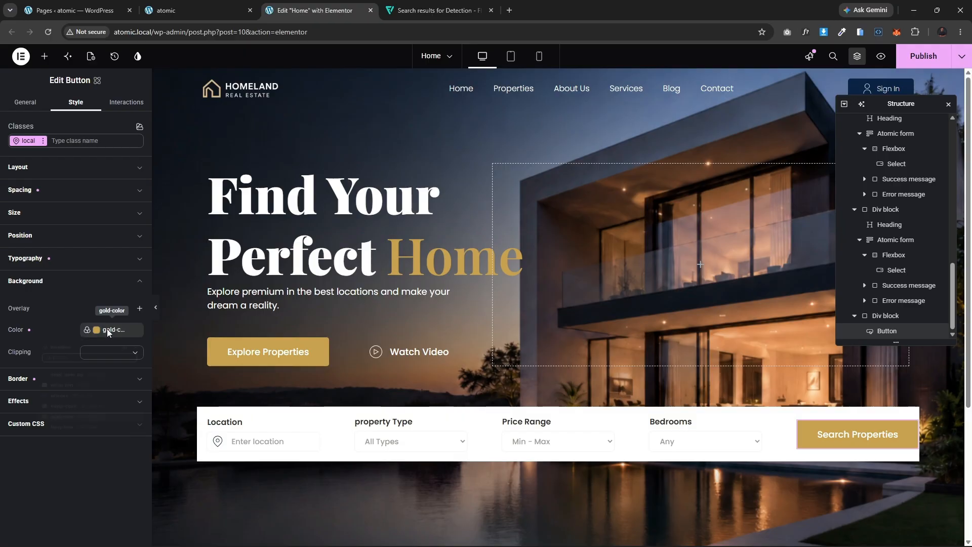
click(108, 329)
click(39, 473)
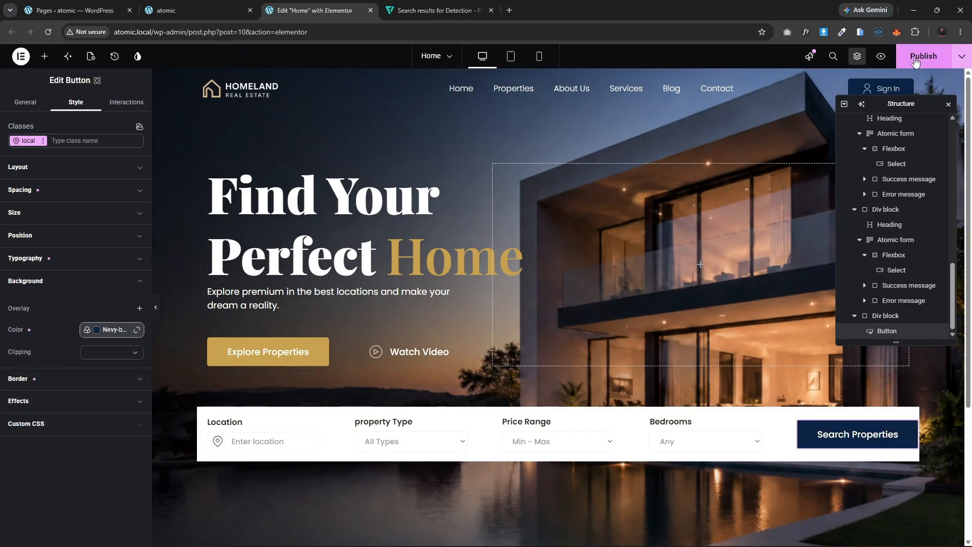
Step: Compare the hero preview with the reference Homeland site
scroll(602, 274, down, 3)
scroll(601, 274, up, 3)
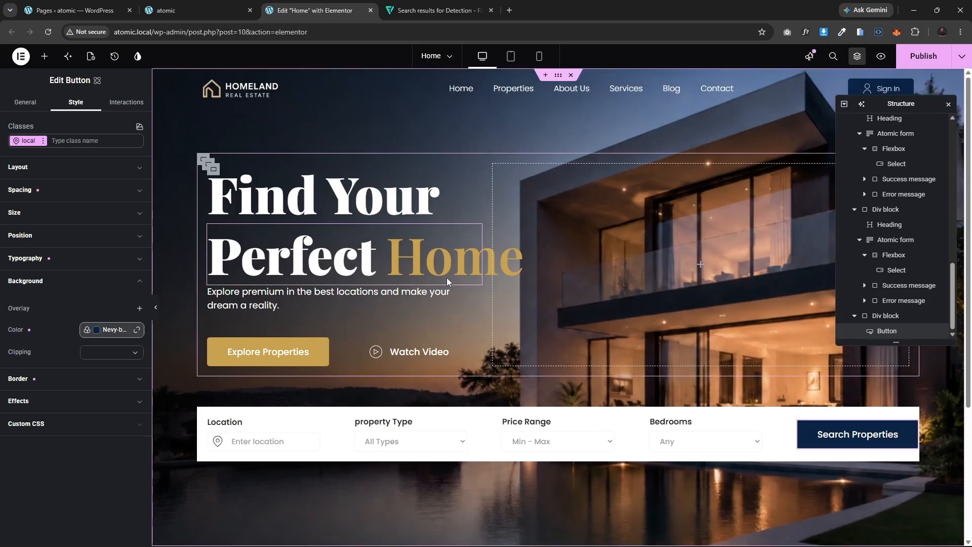
click(156, 311)
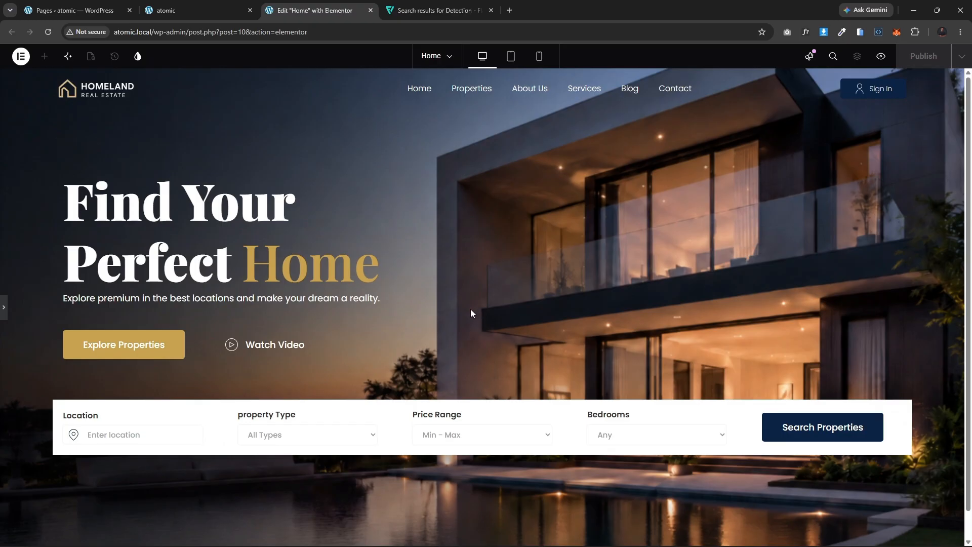
scroll(471, 314, down, 1)
scroll(472, 315, up, 1)
click(4, 309)
click(177, 6)
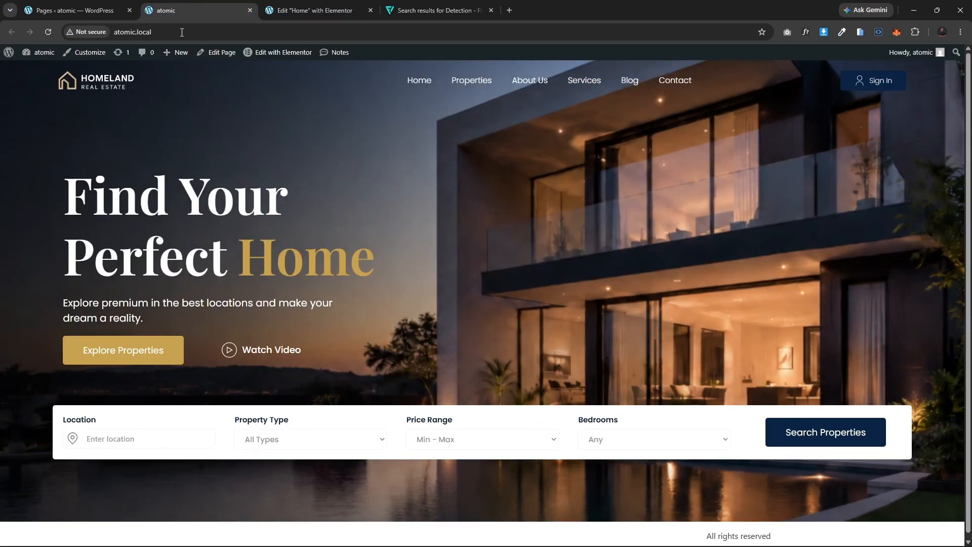
click(313, 5)
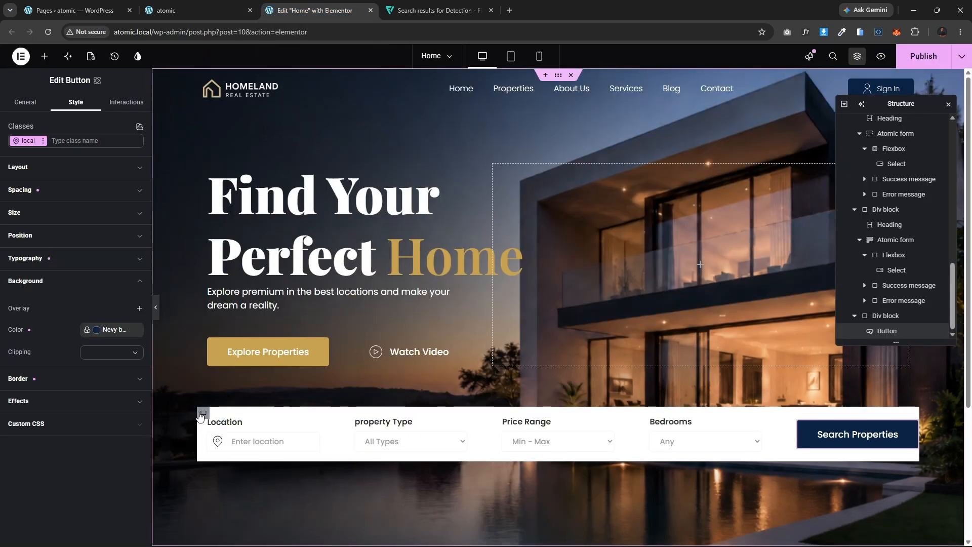
Step: Set the search bar container's border radius to 5 px
click(200, 415)
scroll(51, 407, down, 5)
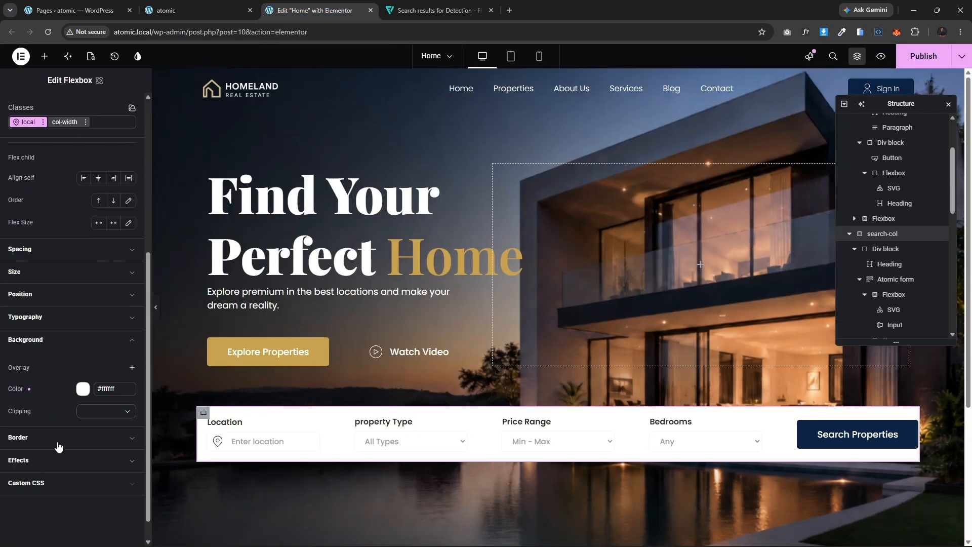
click(57, 439)
click(90, 530)
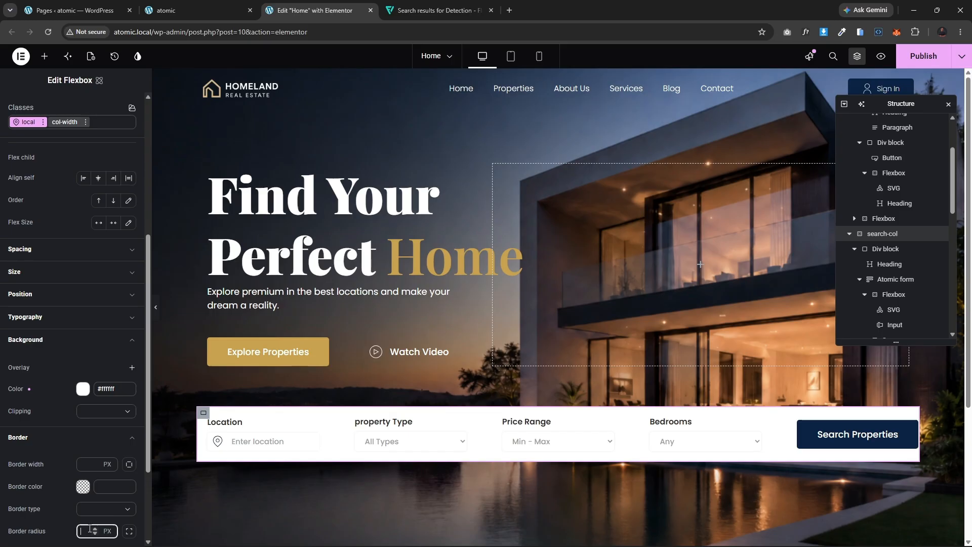
text(5)
Step: Set the search bar container's padding to 20 px on all sides
click(68, 255)
click(68, 251)
click(27, 419)
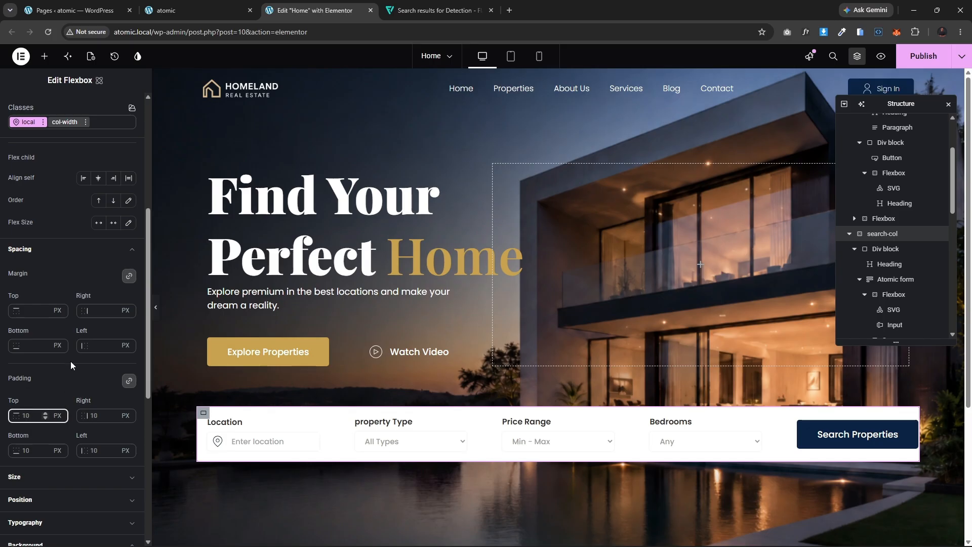
text(20)
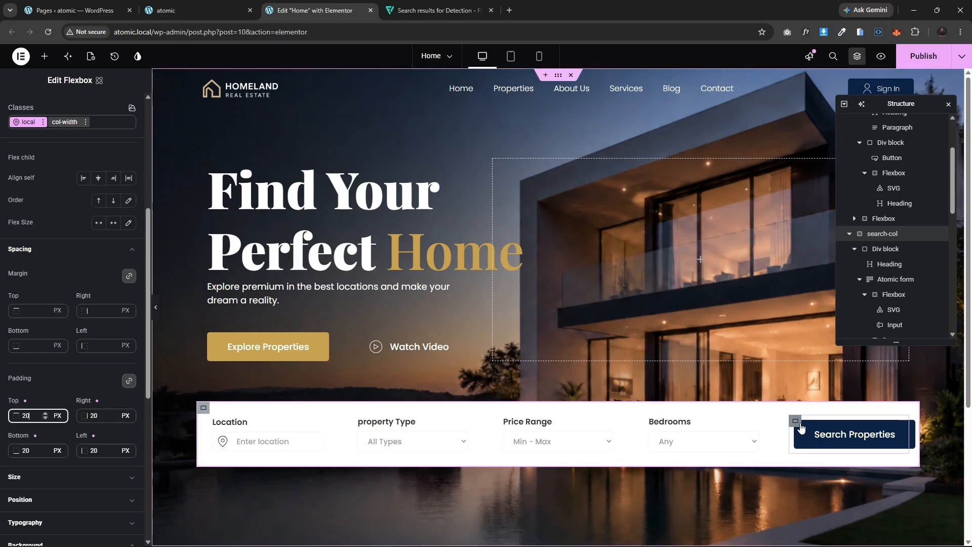
Step: Set the Search Properties button's right and left padding to 30 px
click(817, 435)
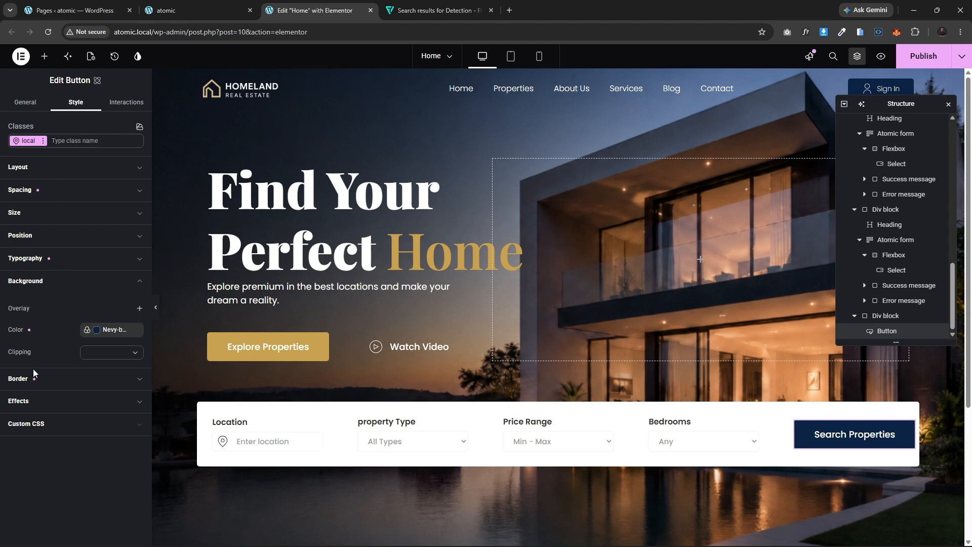
click(61, 191)
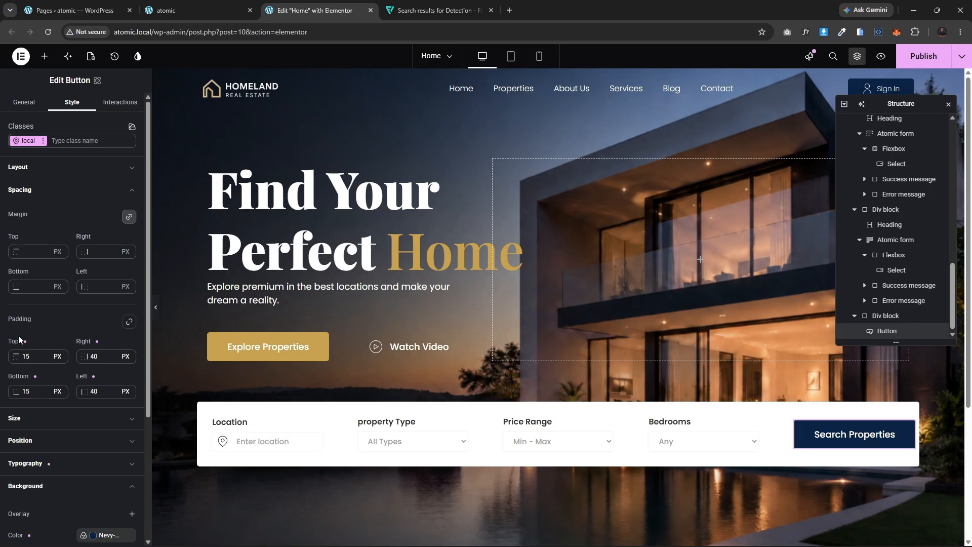
double_click(93, 356)
text(30)
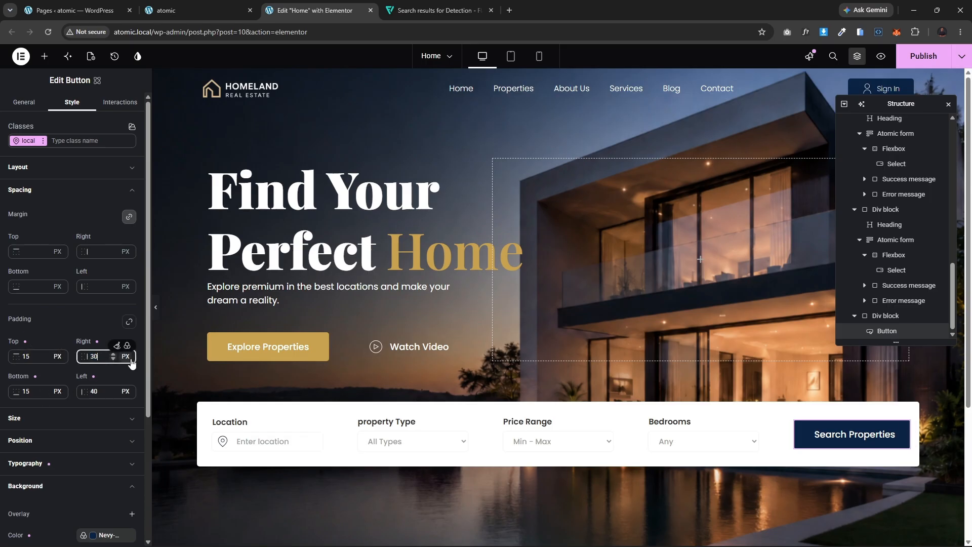
double_click(89, 386)
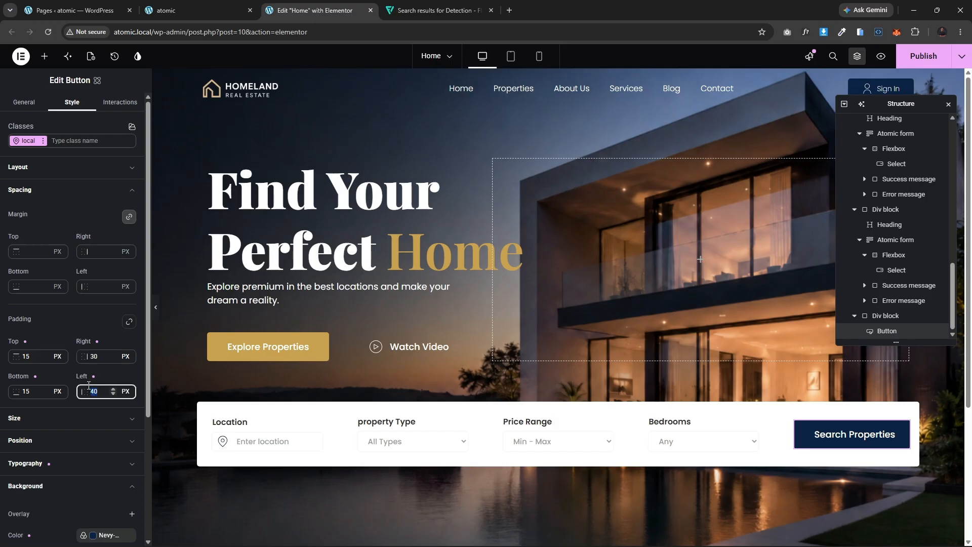
text(30)
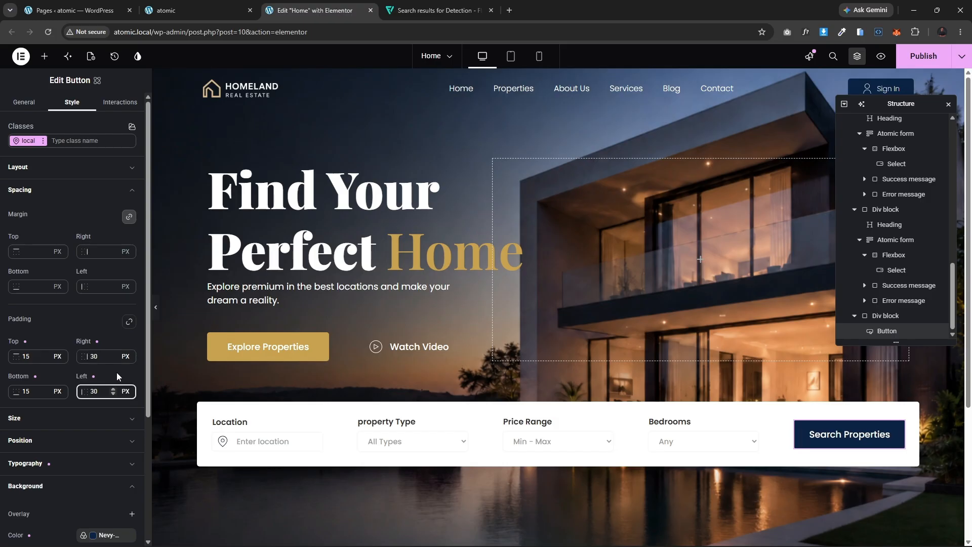
click(156, 310)
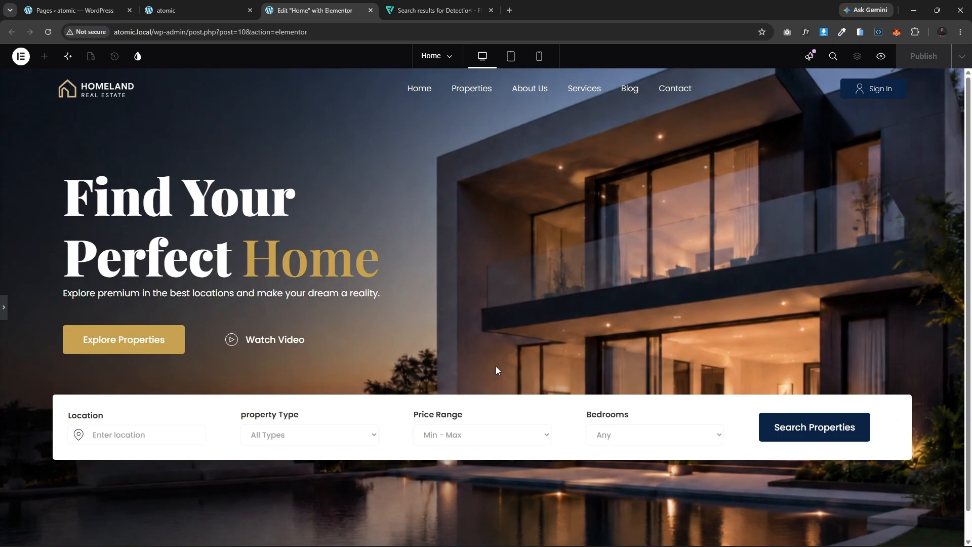
Step: Examine the hero headings and their typography settings in the preview
scroll(496, 366, down, 1)
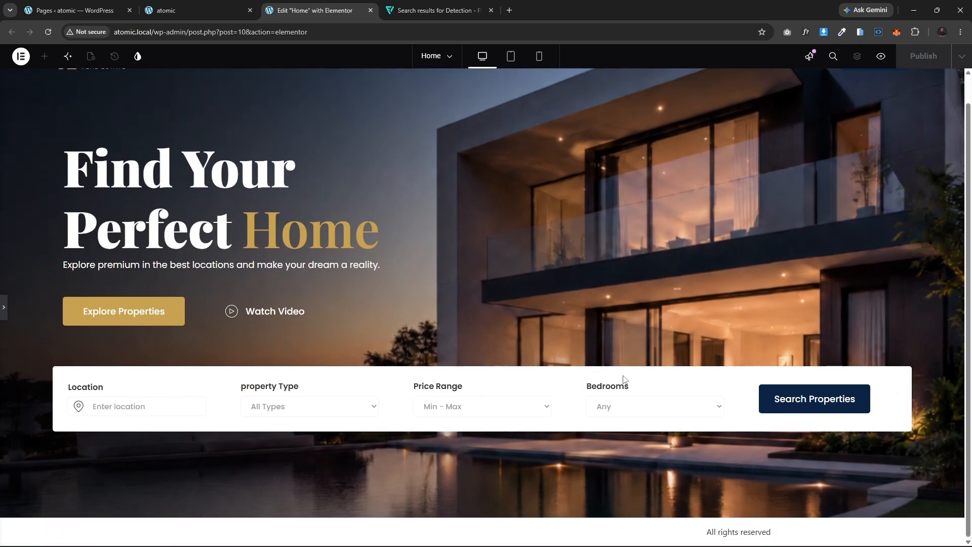
scroll(510, 373, up, 1)
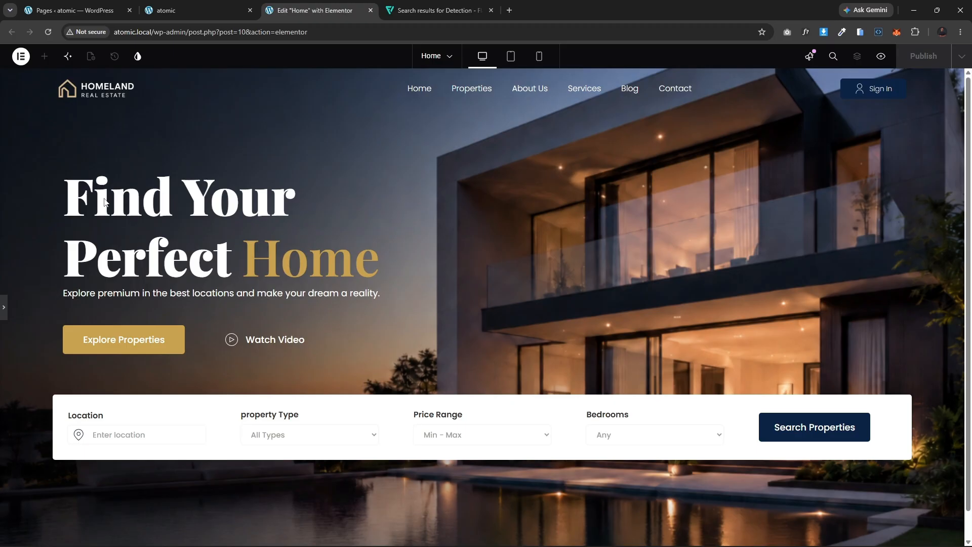
click(5, 309)
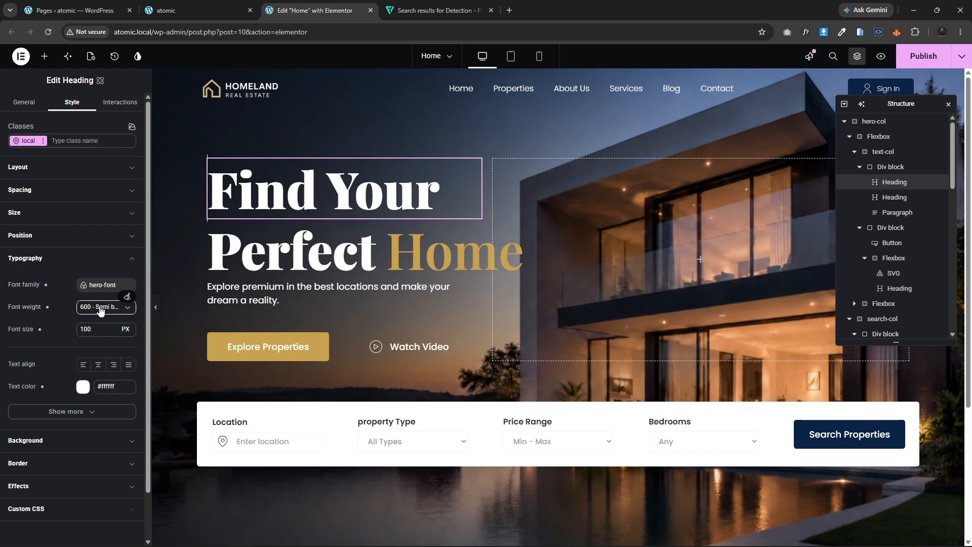
click(284, 240)
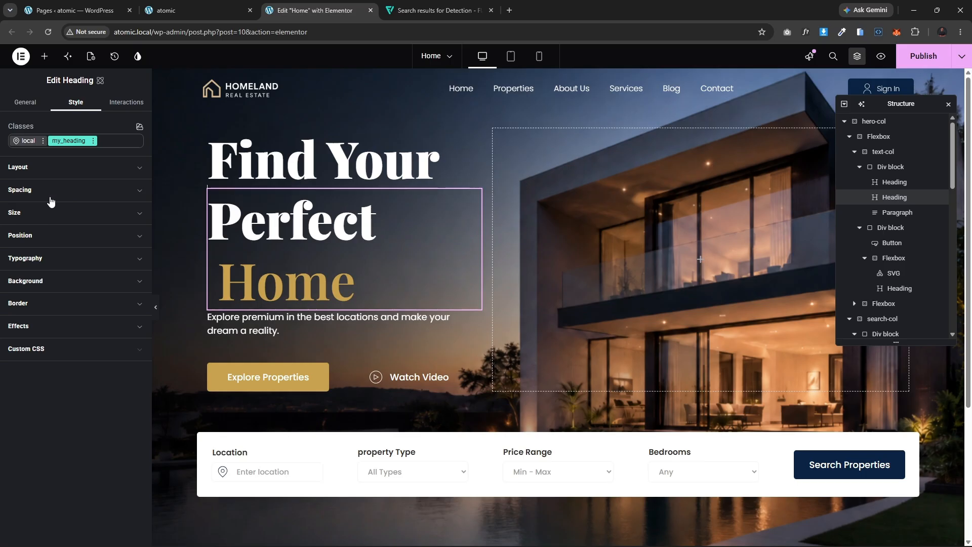
click(59, 262)
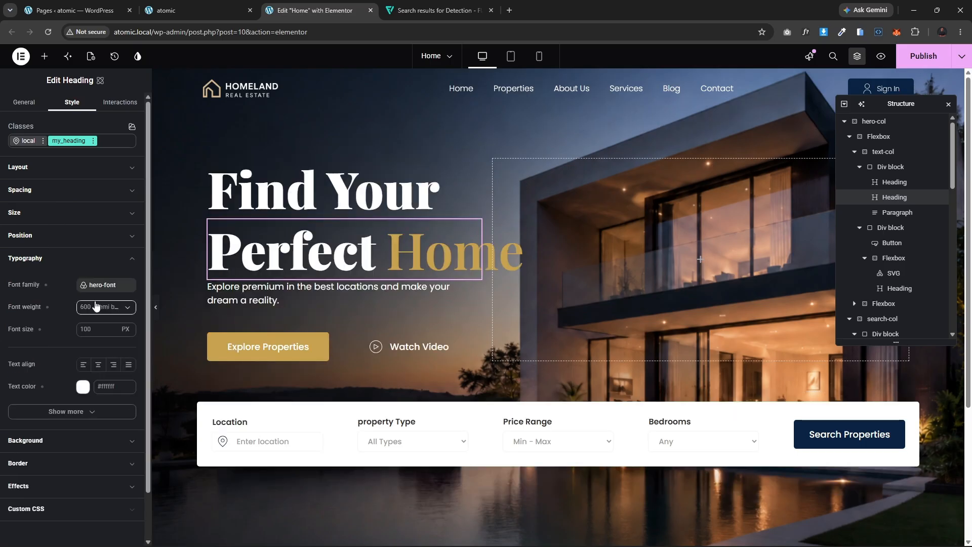
click(265, 199)
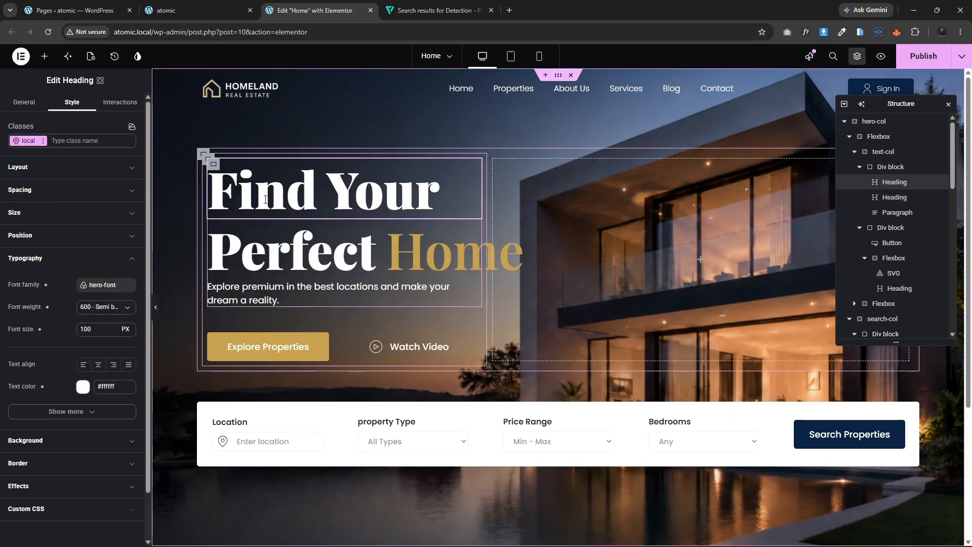
click(257, 259)
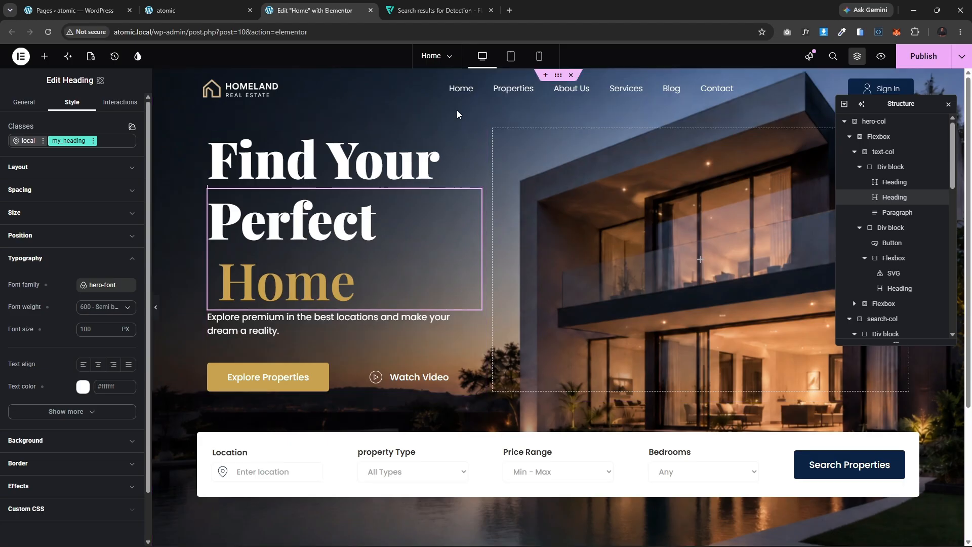
Step: Preview the desktop hero section with the editor panel hidden
click(156, 308)
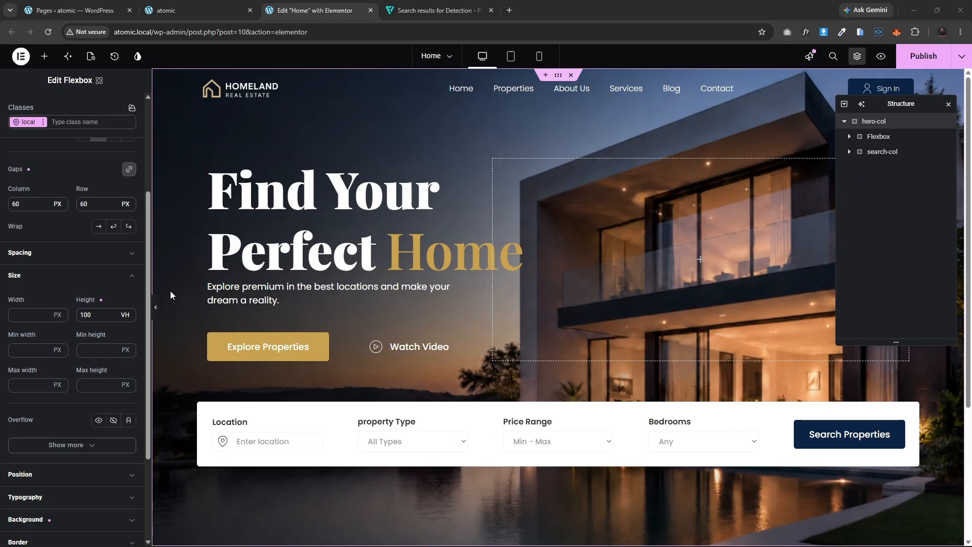
click(155, 313)
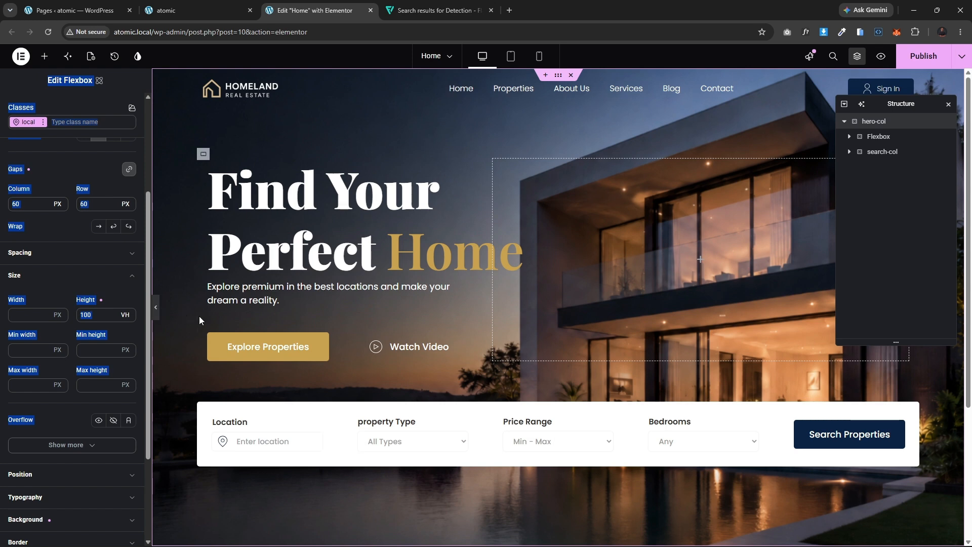
click(155, 315)
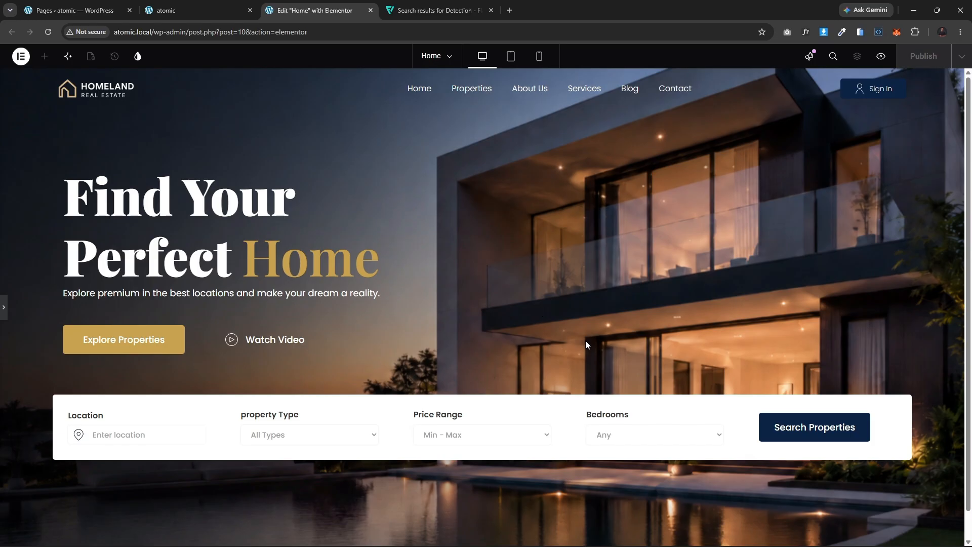
click(6, 314)
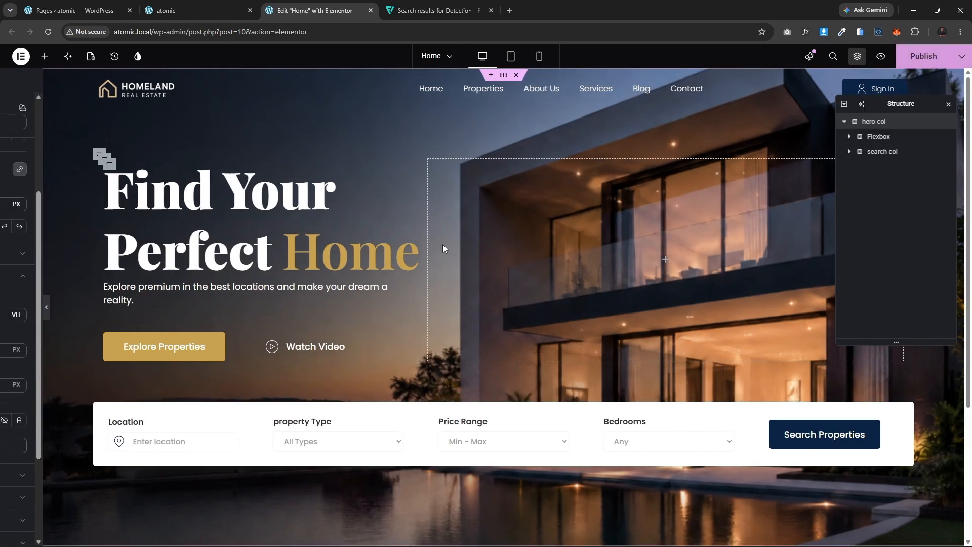
Step: Switch to tablet view and set the hero-col container's top padding to 120 px
click(512, 57)
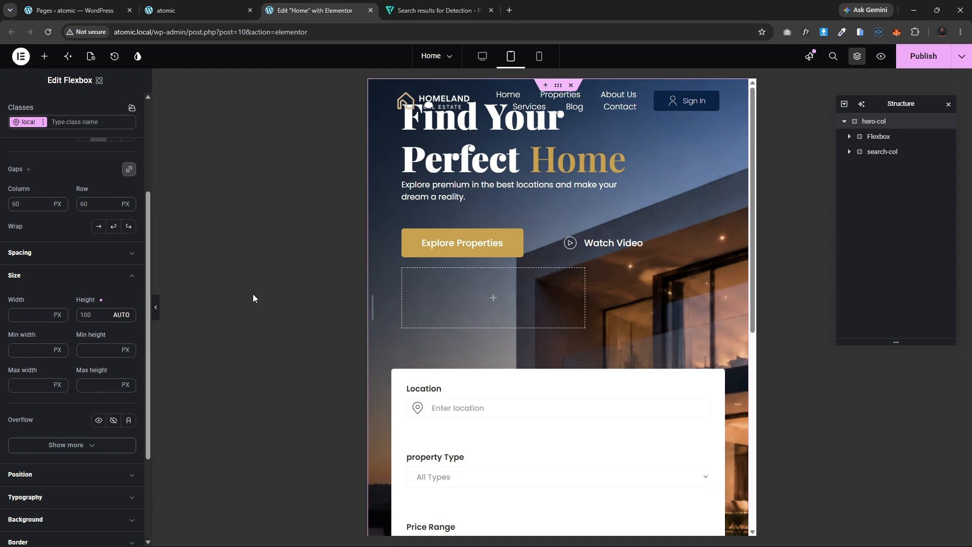
scroll(95, 336, up, 3)
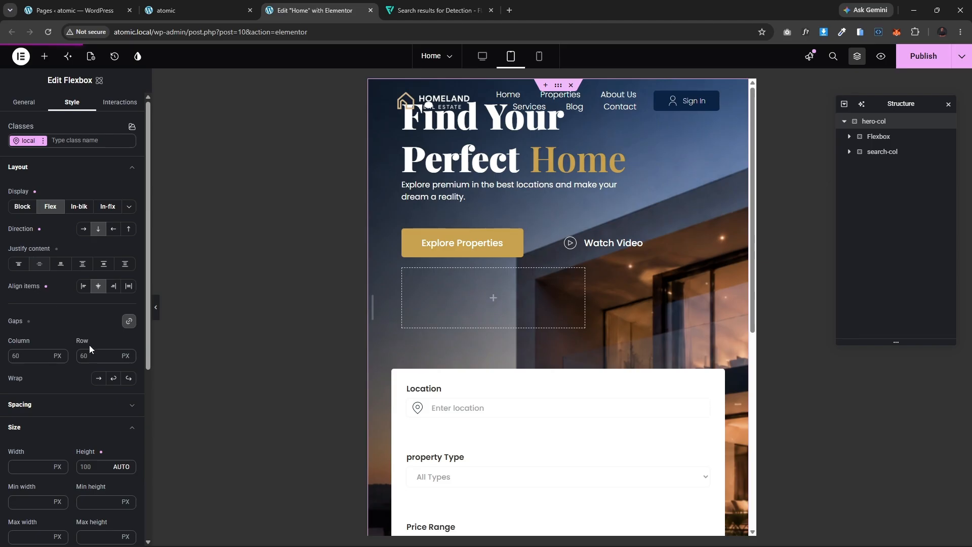
scroll(57, 325, down, 4)
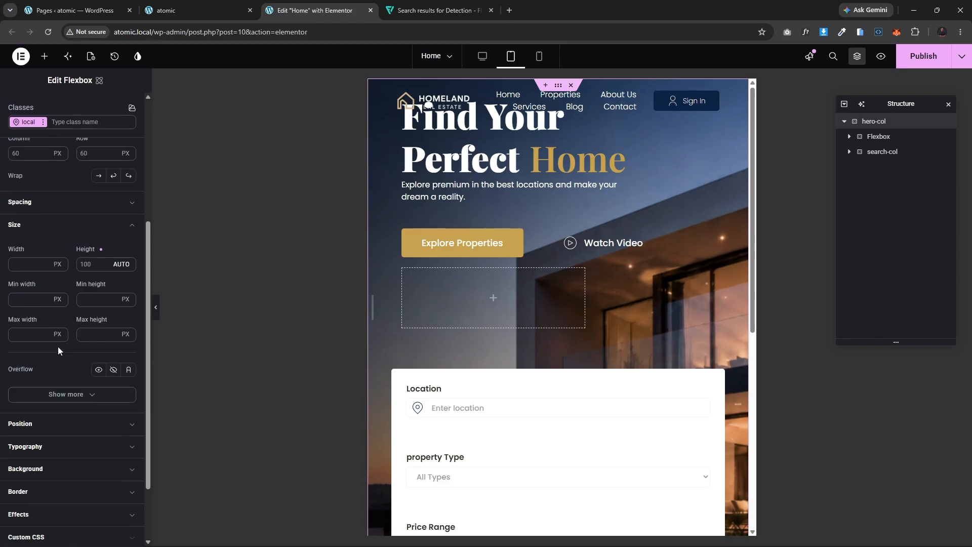
click(62, 203)
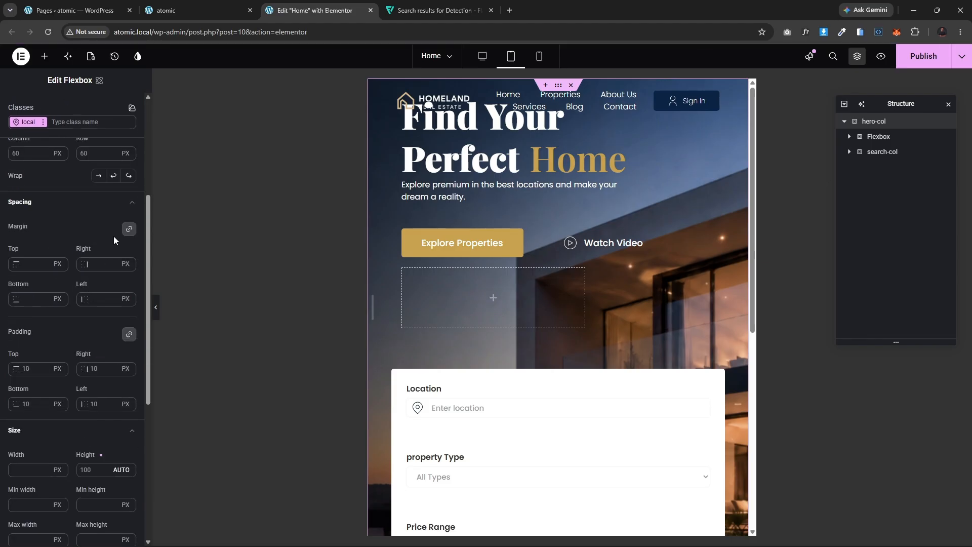
click(28, 368)
text(100)
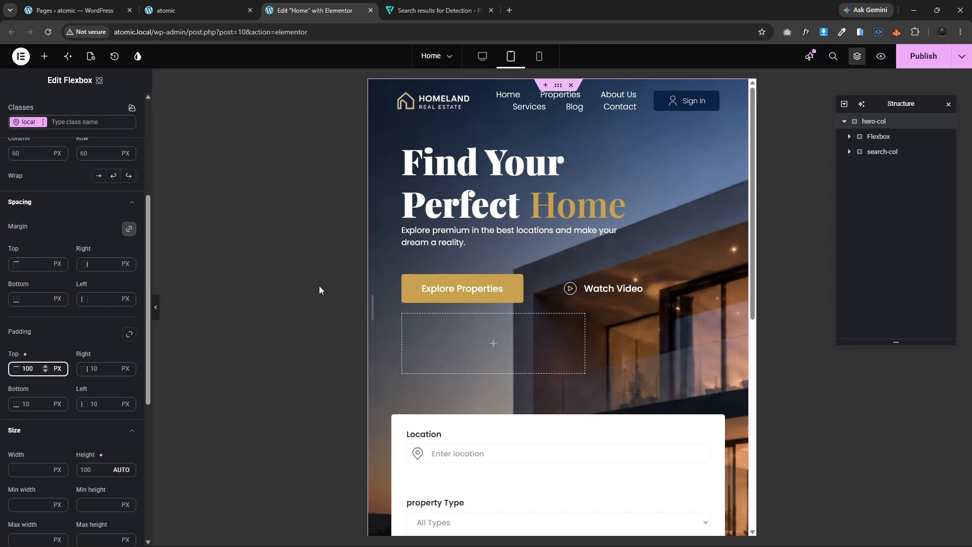
double_click(25, 369)
text(120)
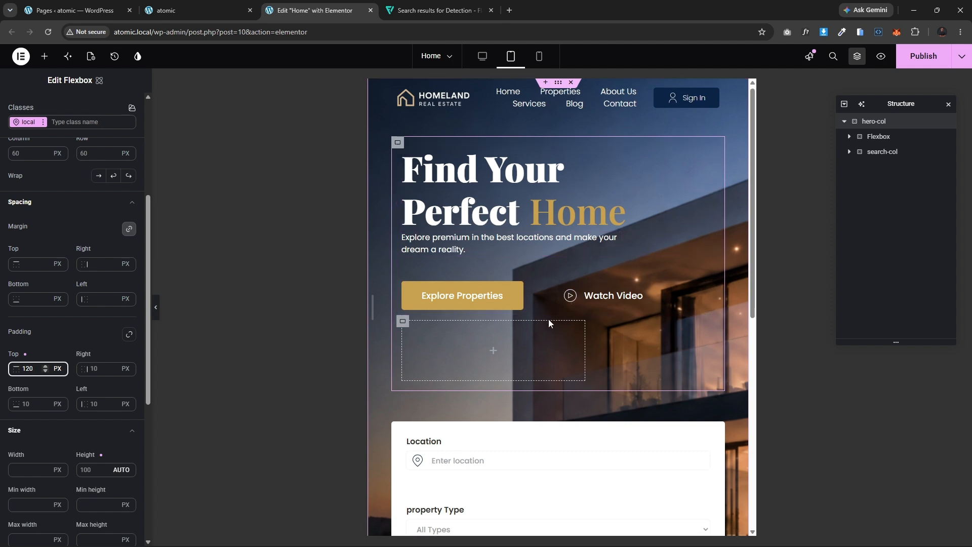
Step: Set the empty Flexbox beside the text column to a height of 0 px on tablet
scroll(549, 321, down, 2)
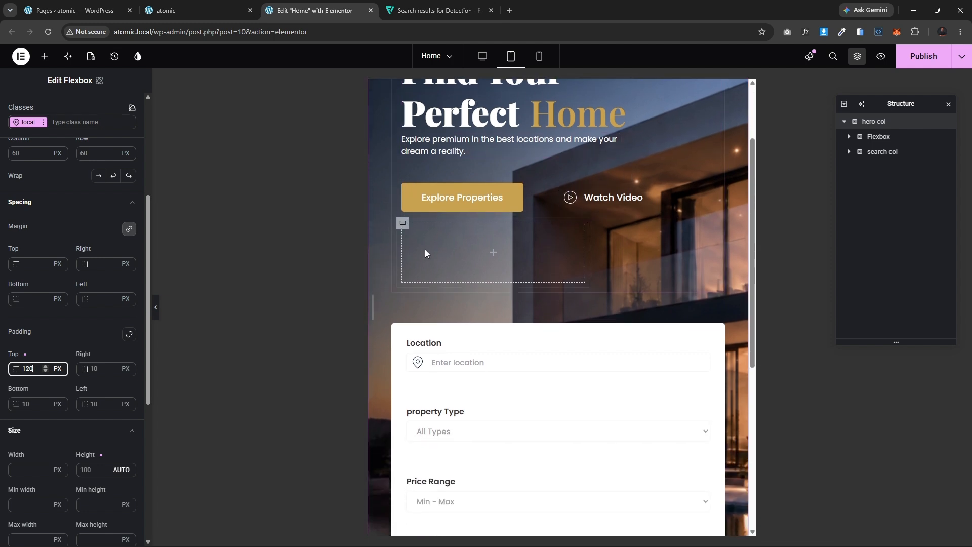
click(155, 305)
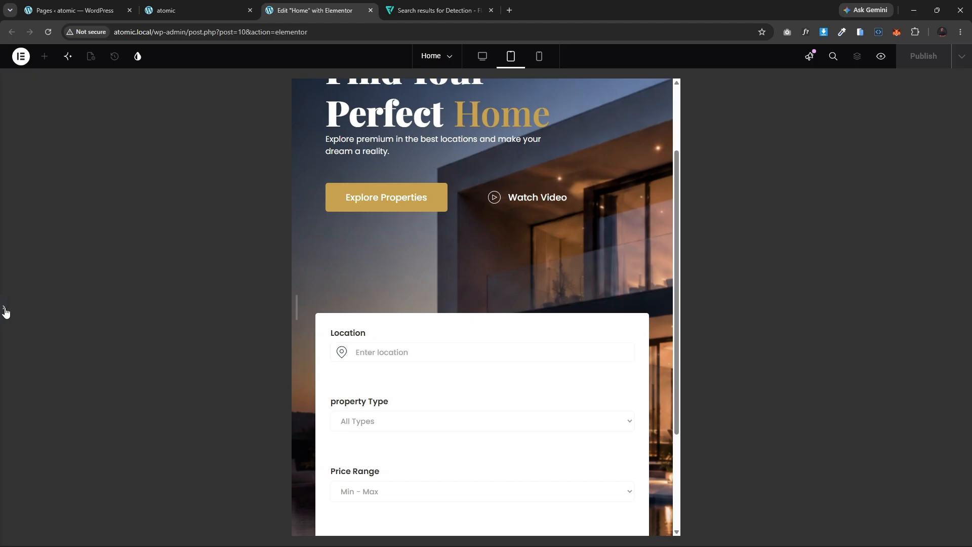
click(5, 310)
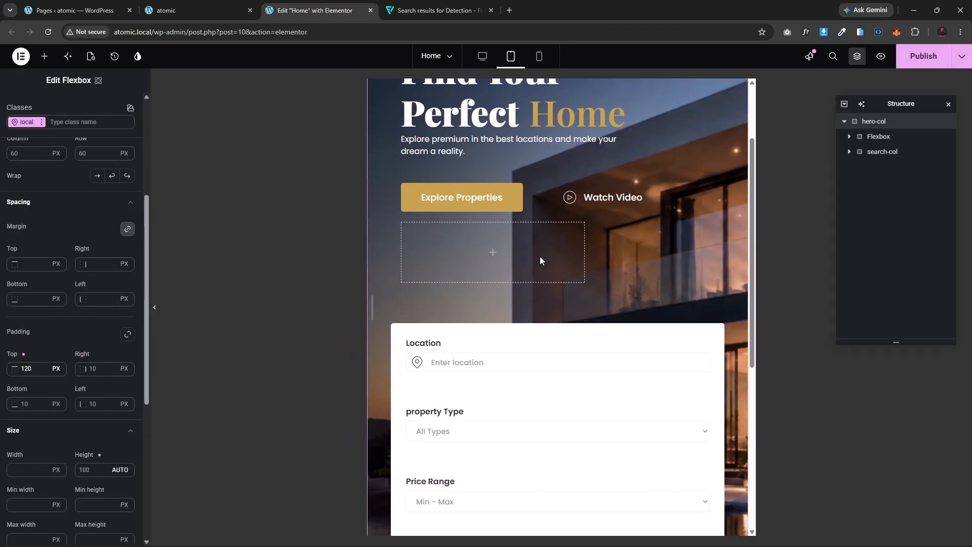
click(403, 225)
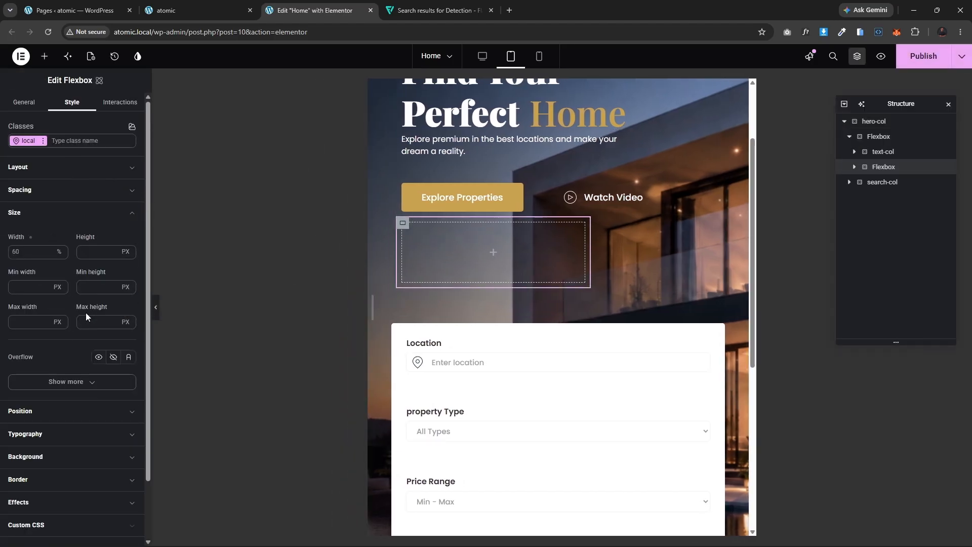
click(93, 250)
text(0)
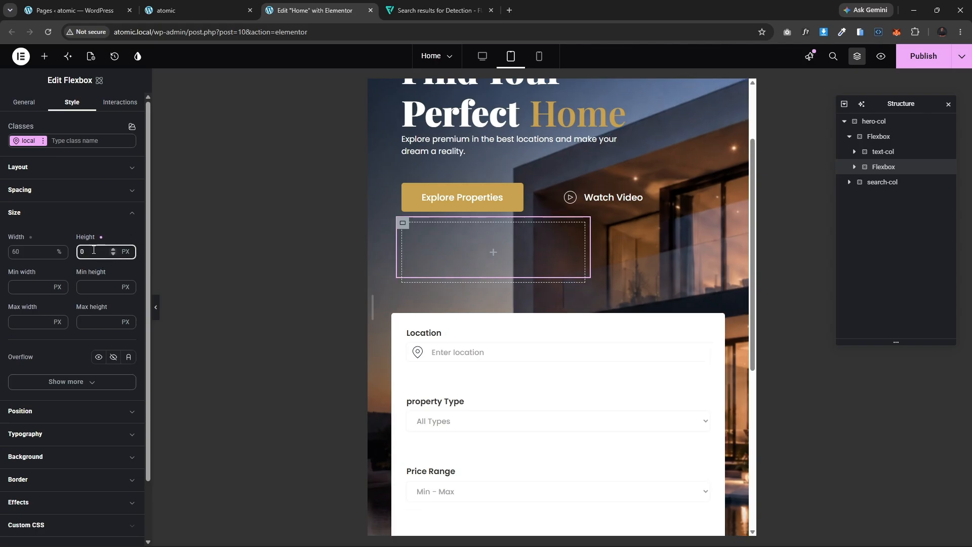
click(155, 308)
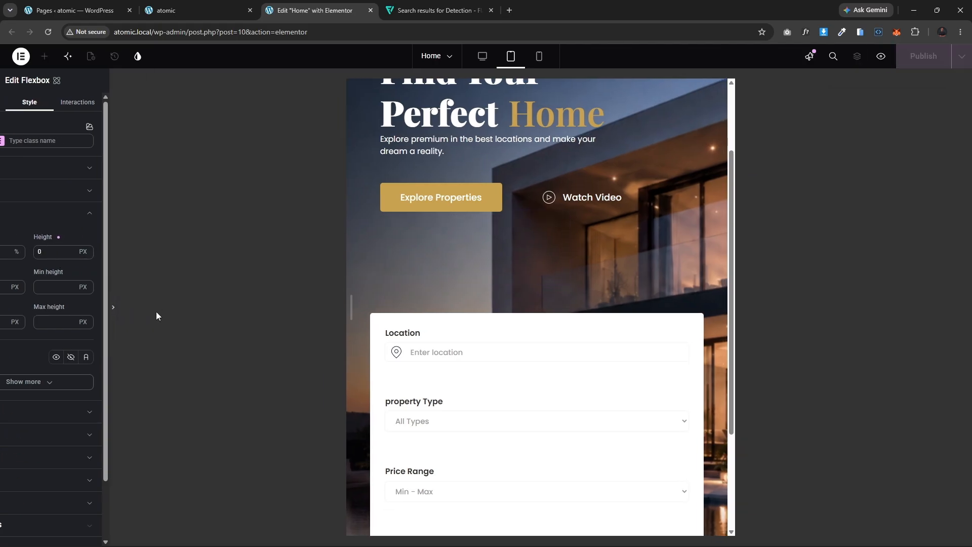
click(5, 308)
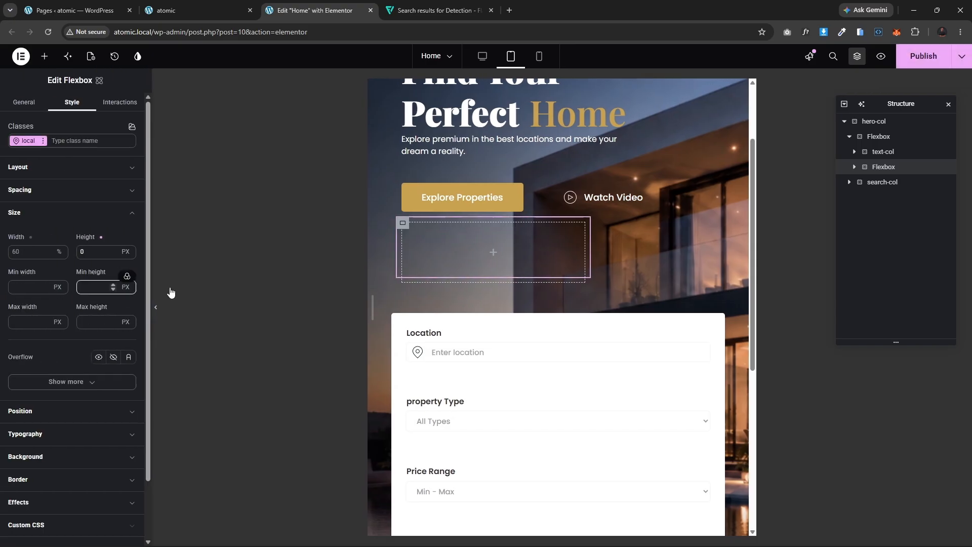
scroll(519, 286, up, 2)
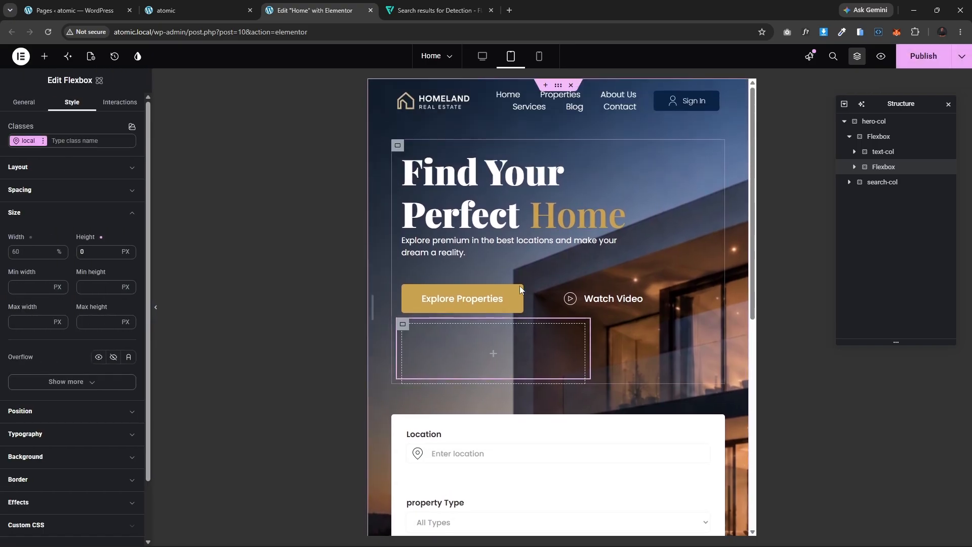
click(398, 146)
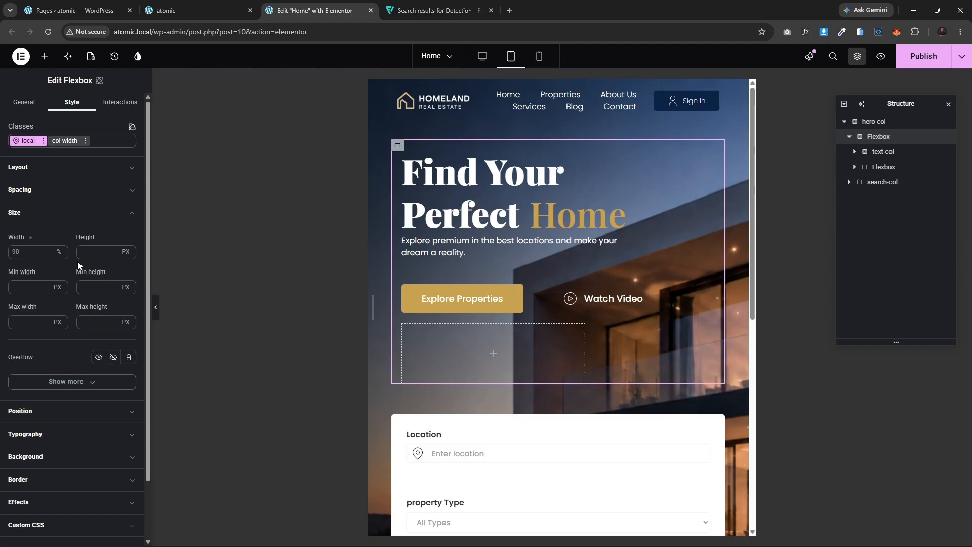
click(403, 325)
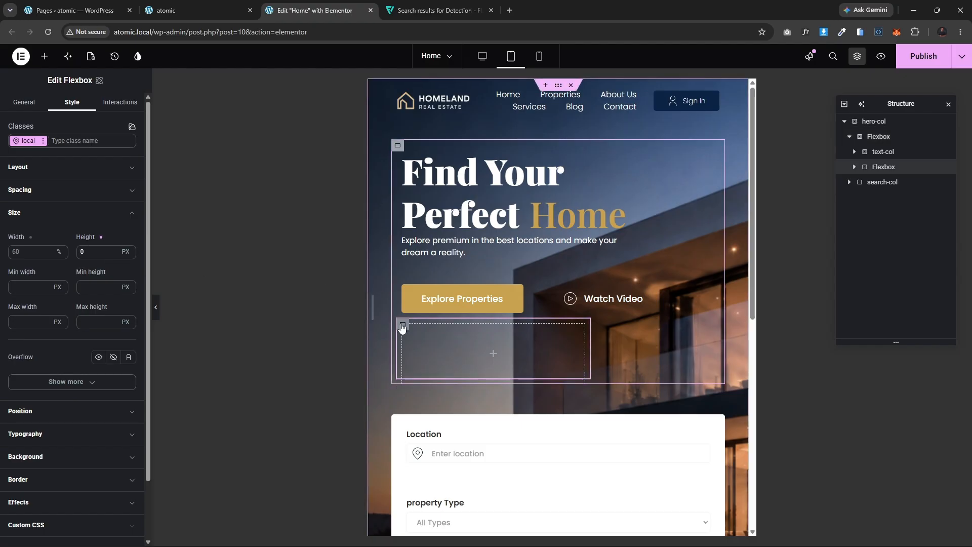
click(22, 253)
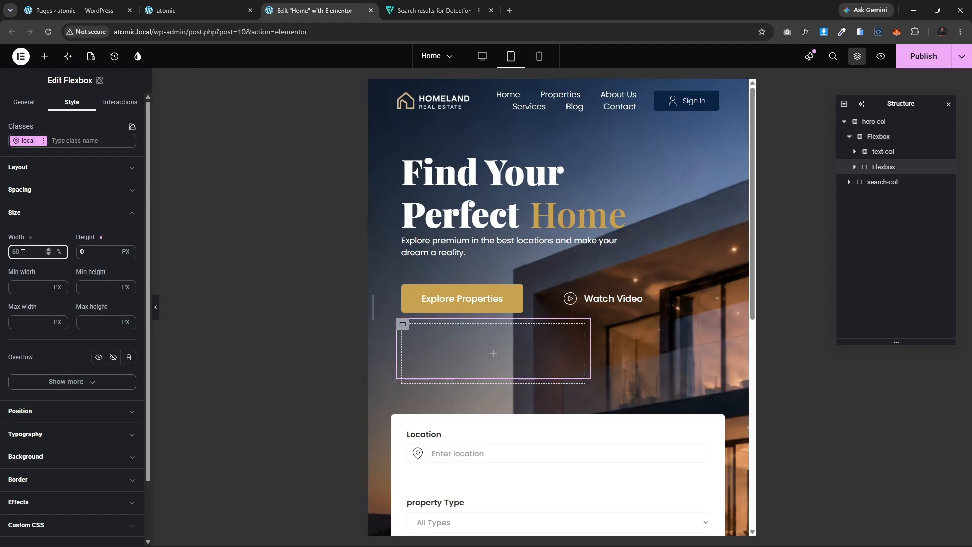
text(0)
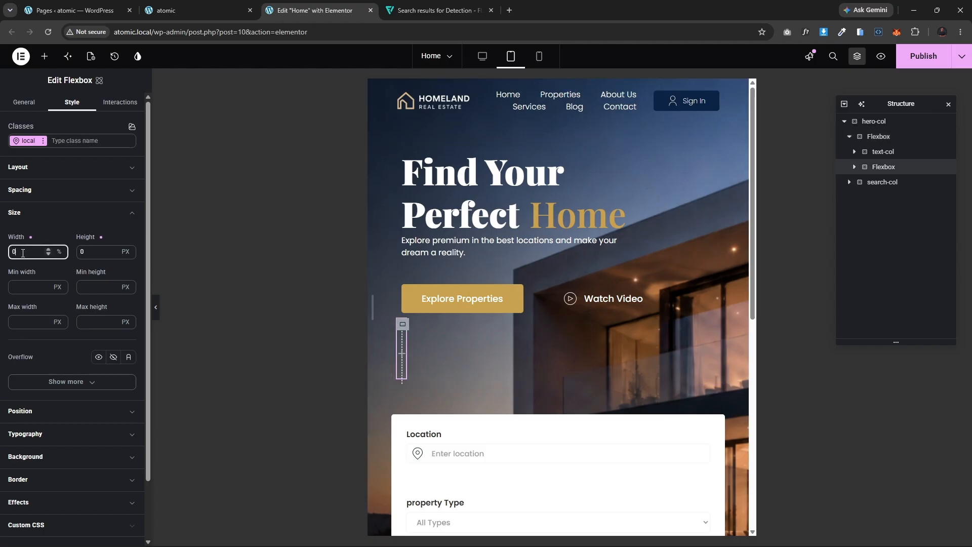
click(157, 309)
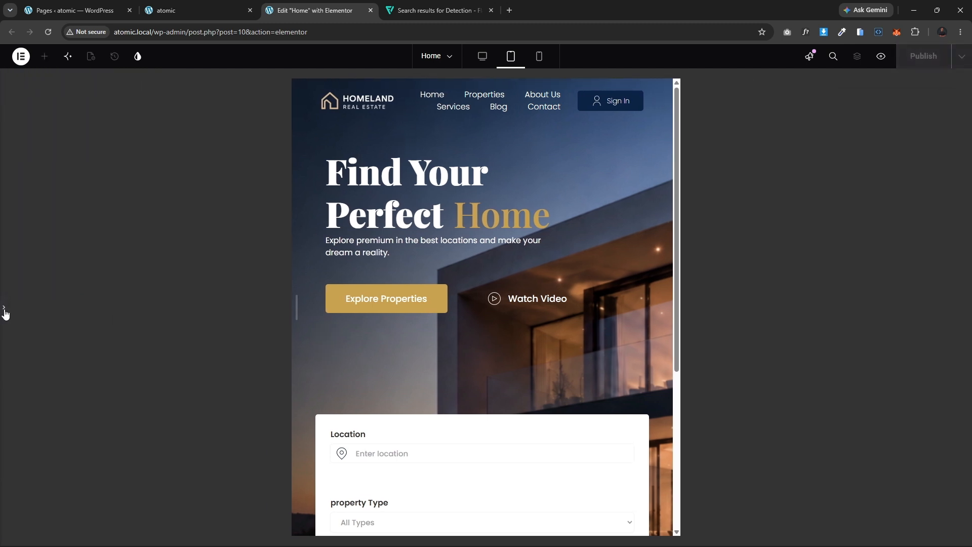
click(5, 311)
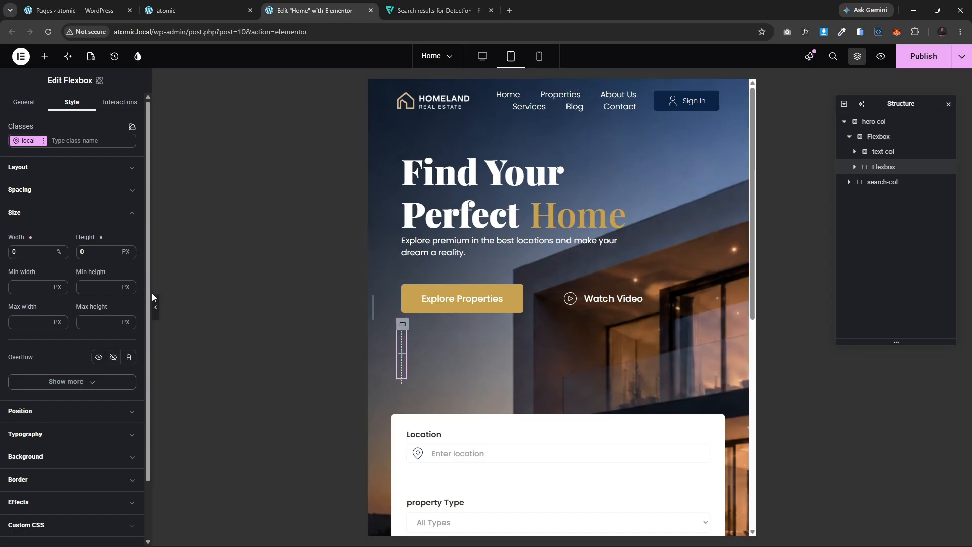
drag(18, 253, 7, 260)
key(BackSpace)
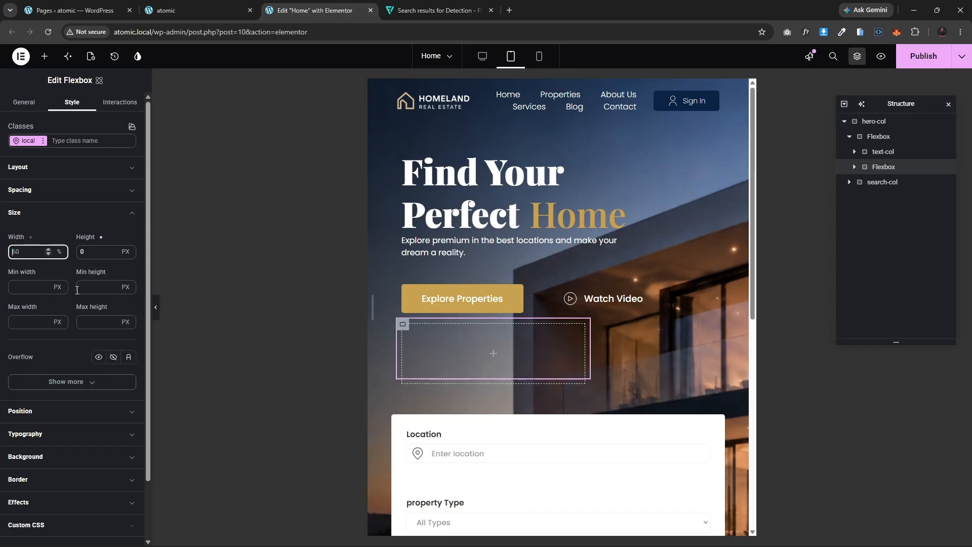
Step: Hide the empty Flexbox beside the text column on tablet by setting its display to None
scroll(96, 436, down, 1)
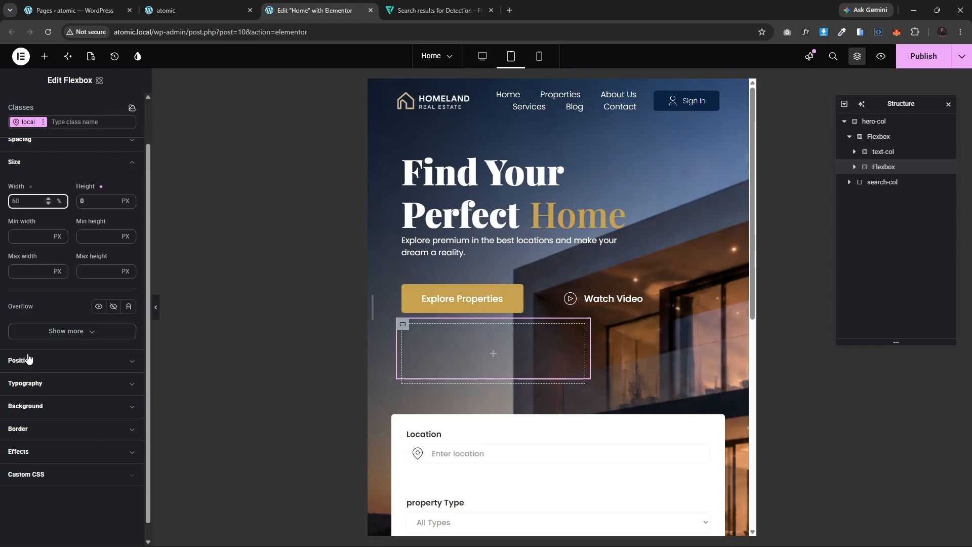
scroll(50, 377, up, 1)
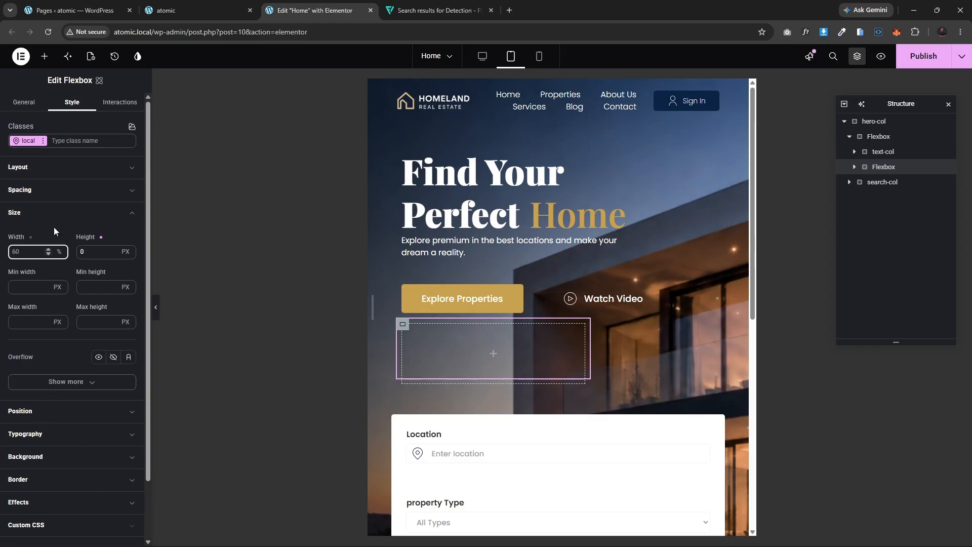
click(55, 169)
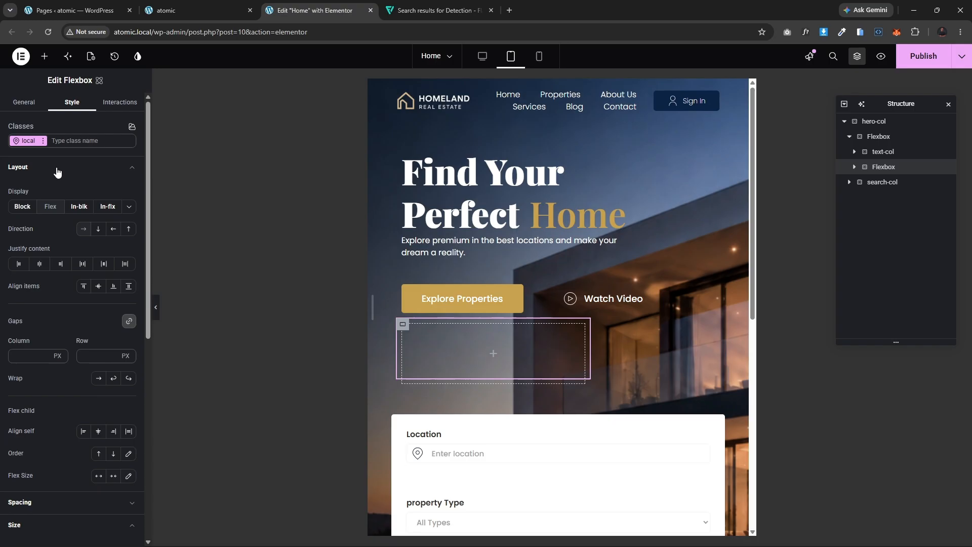
click(130, 207)
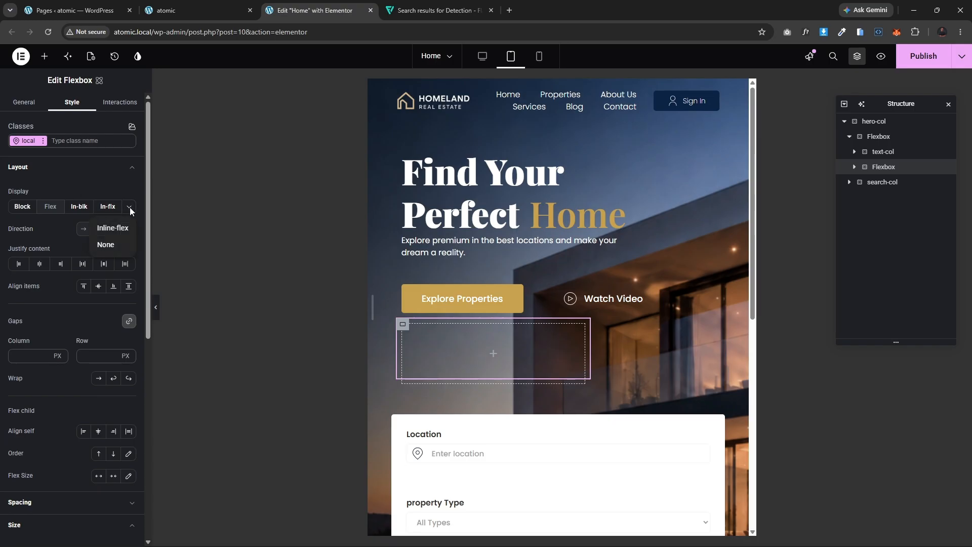
click(109, 245)
Step: Preview the tablet hero section and search form with the editor panel hidden
click(157, 316)
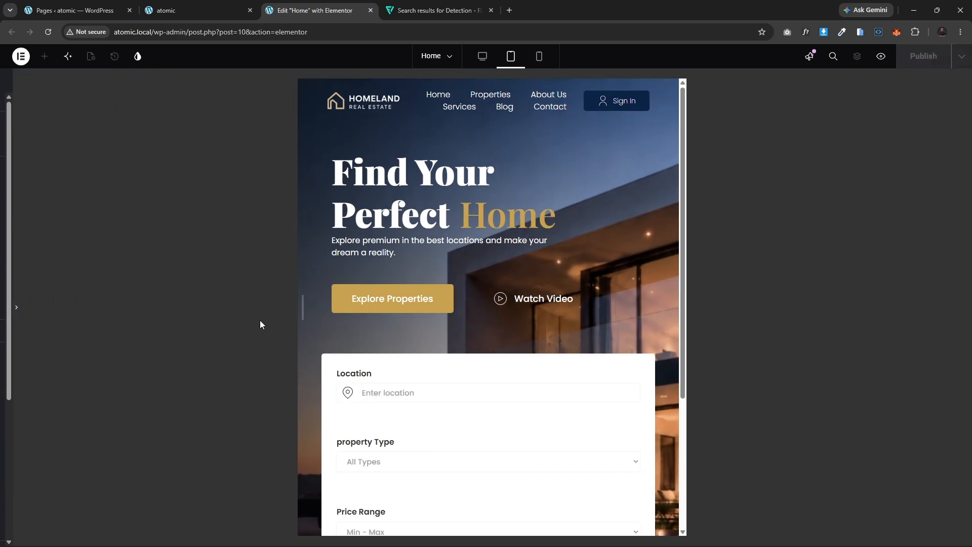
scroll(519, 364, down, 3)
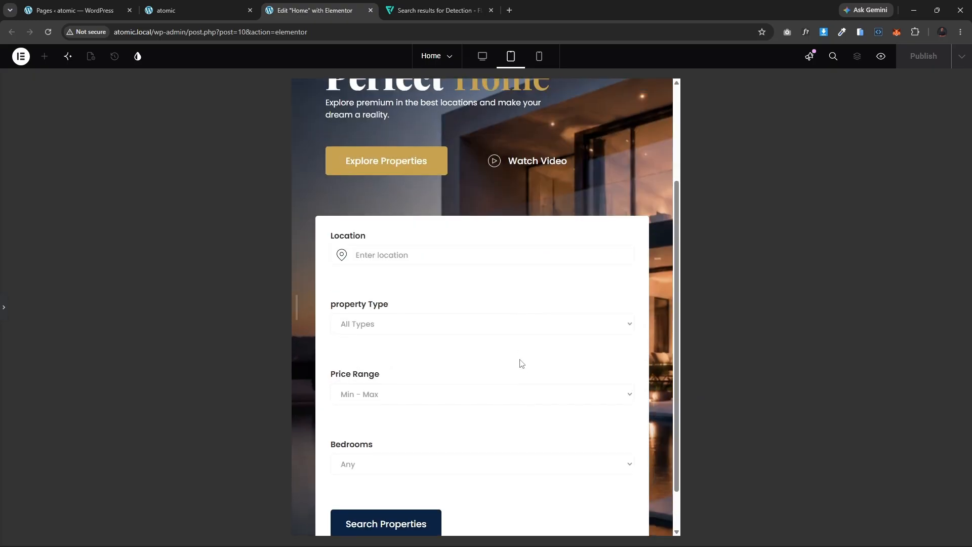
scroll(519, 362, up, 3)
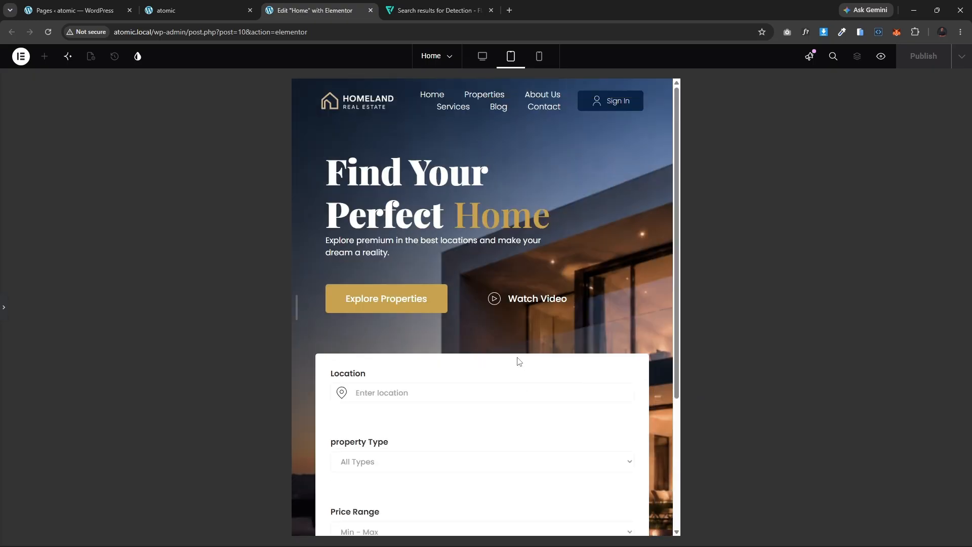
click(3, 310)
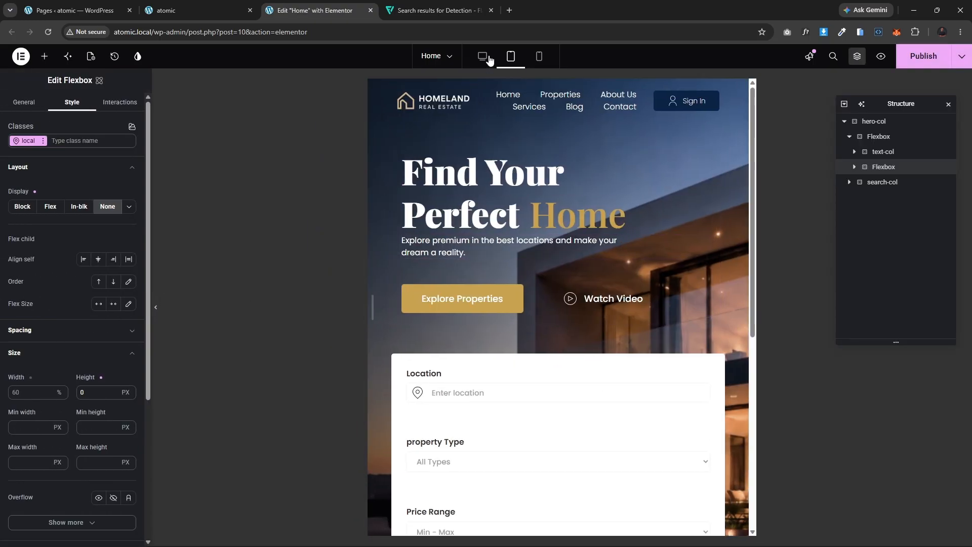
Step: Set the Location field block's tablet width to 50 %
click(481, 57)
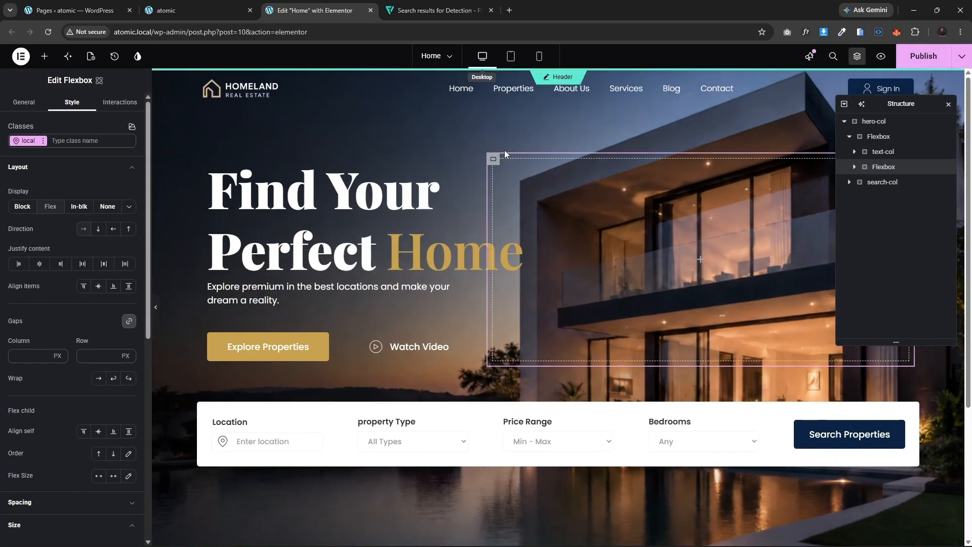
click(510, 56)
scroll(527, 324, down, 4)
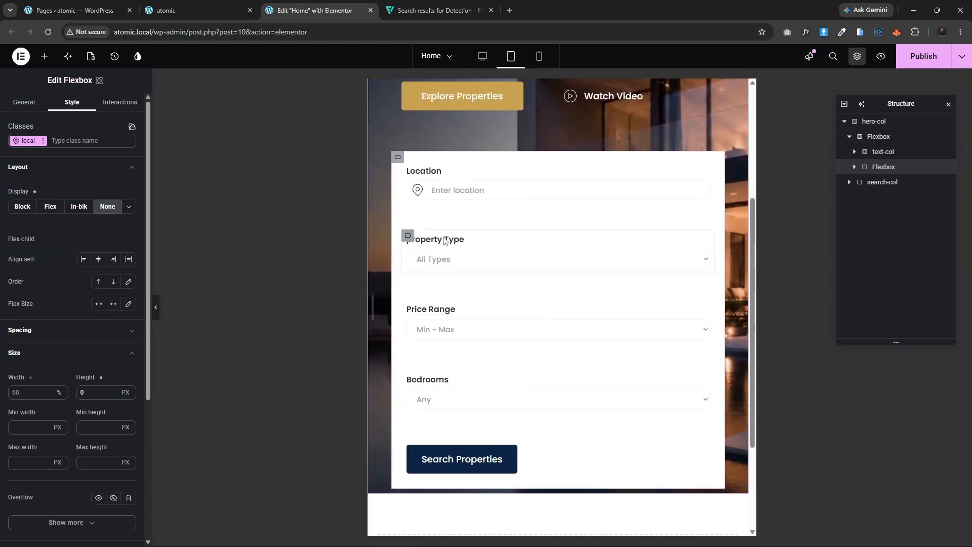
click(410, 171)
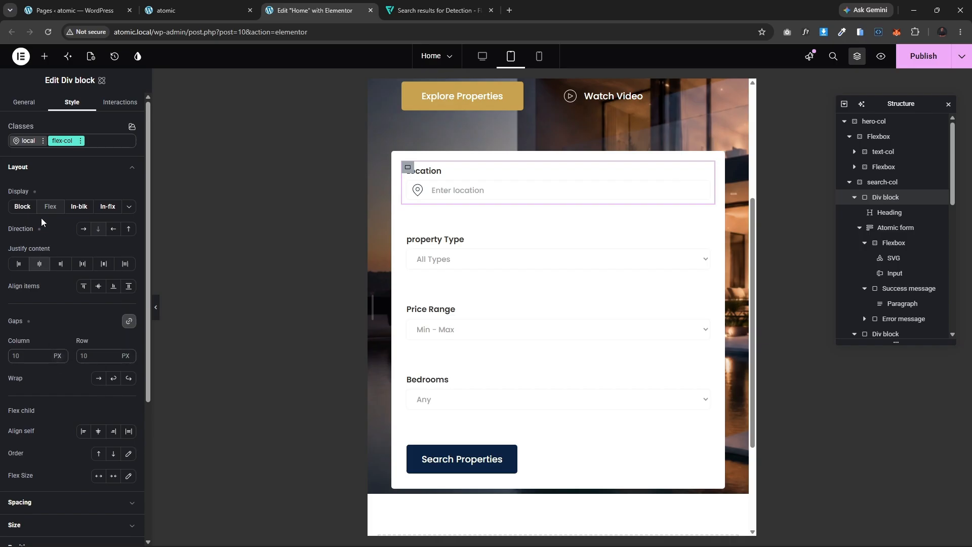
click(35, 168)
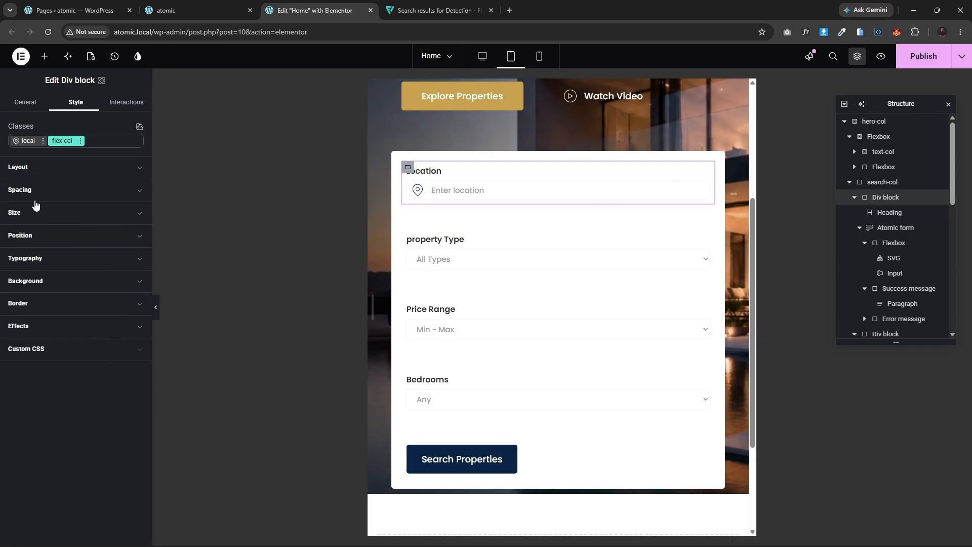
click(35, 212)
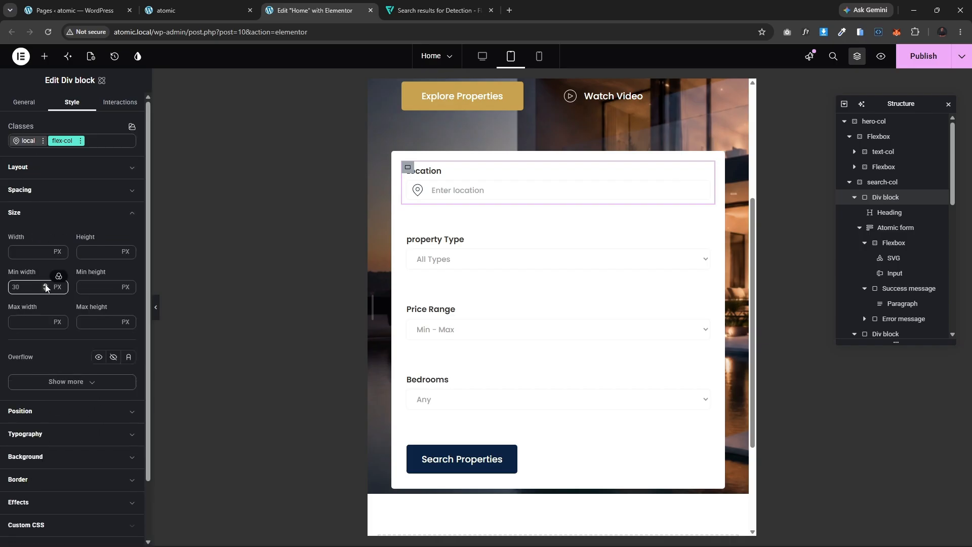
click(57, 252)
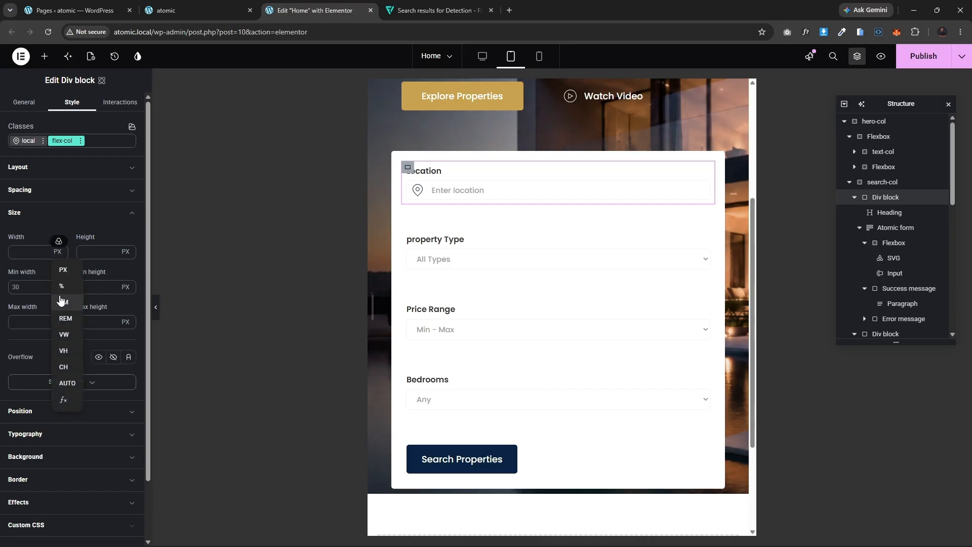
click(60, 282)
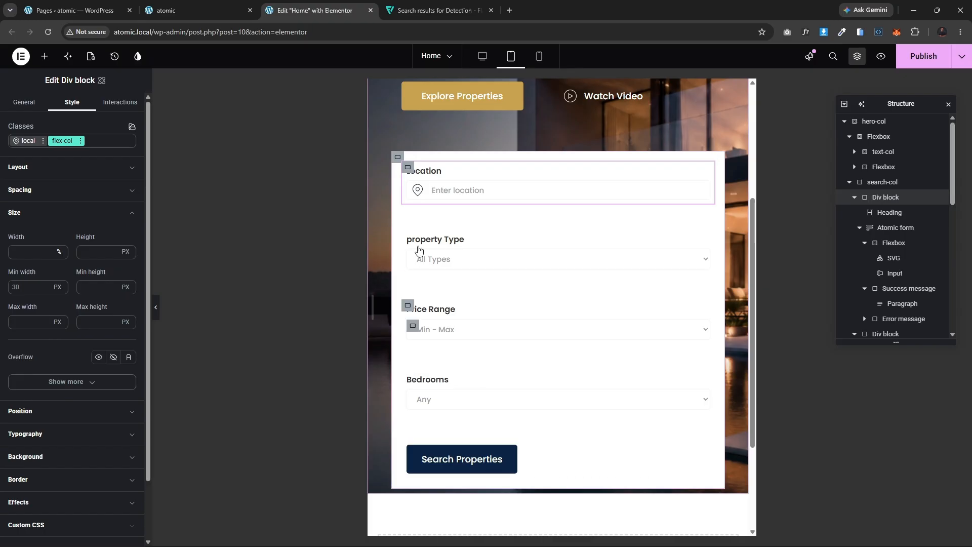
text(50)
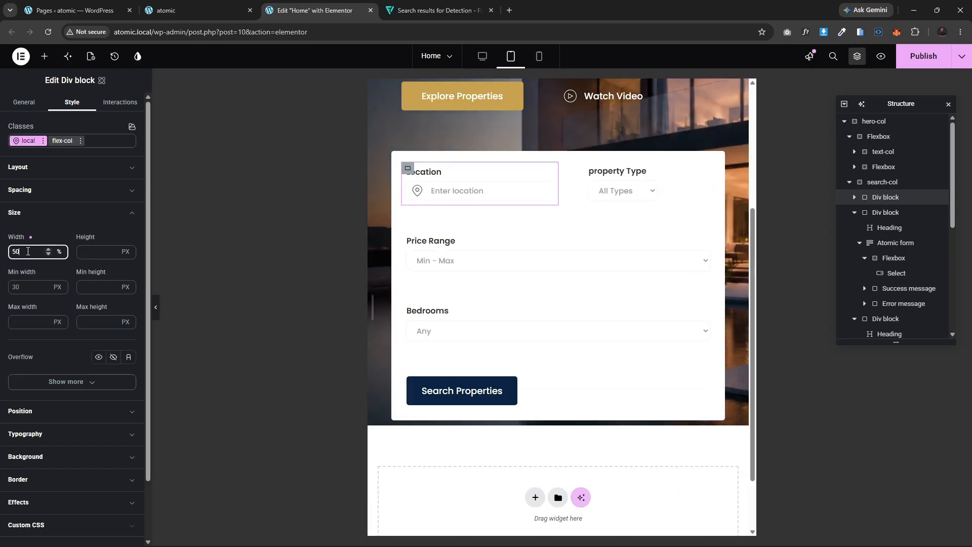
Step: Copy the Location block's style and paste it onto the Property Type block
click(606, 175)
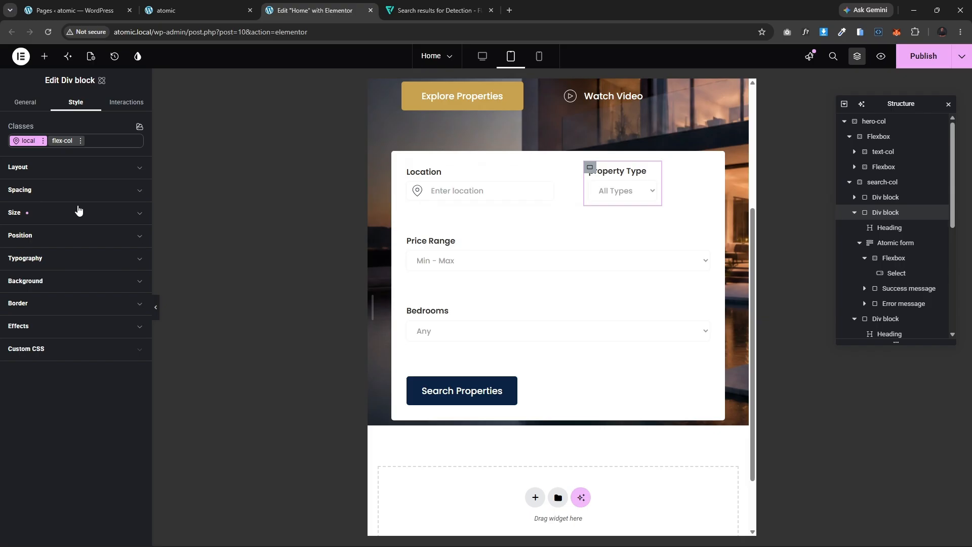
click(406, 167)
right_click(404, 164)
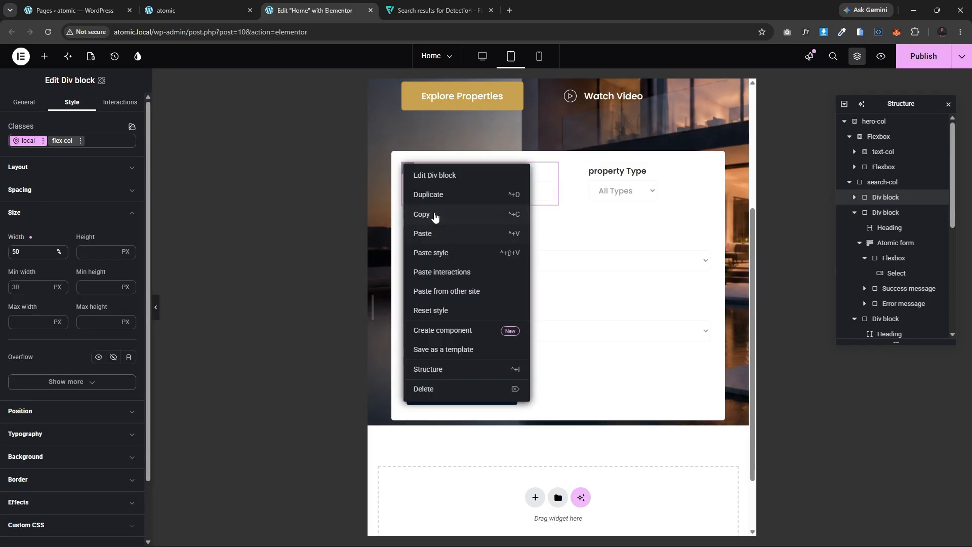
click(454, 214)
click(590, 168)
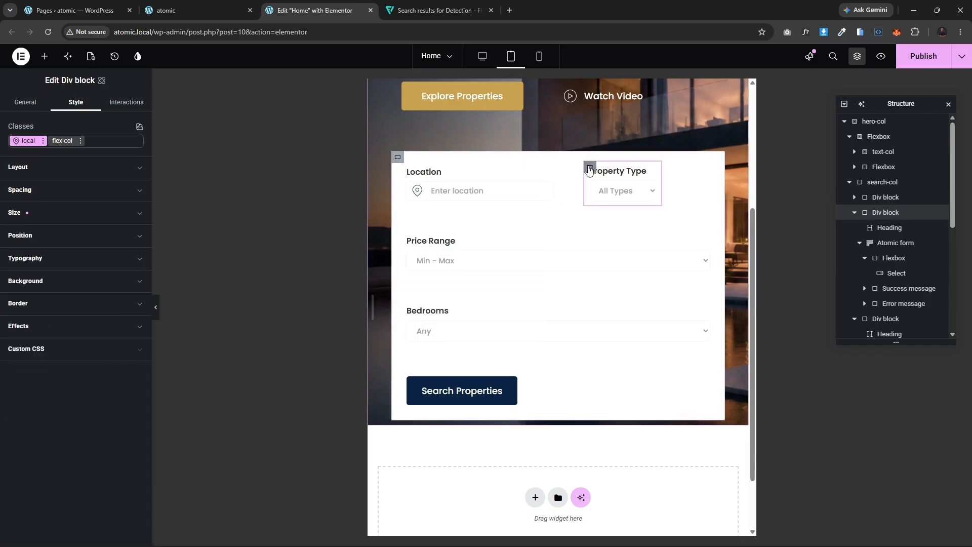
right_click(589, 166)
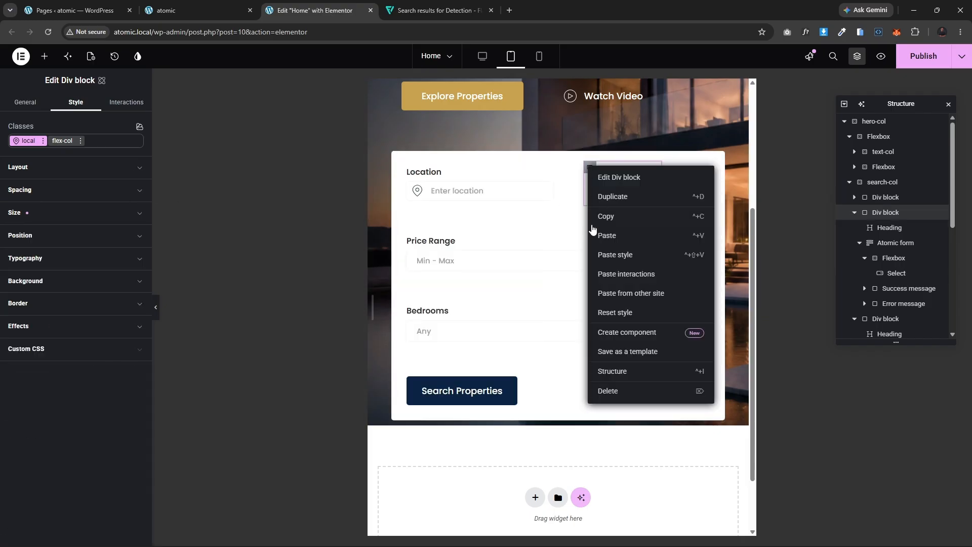
click(623, 255)
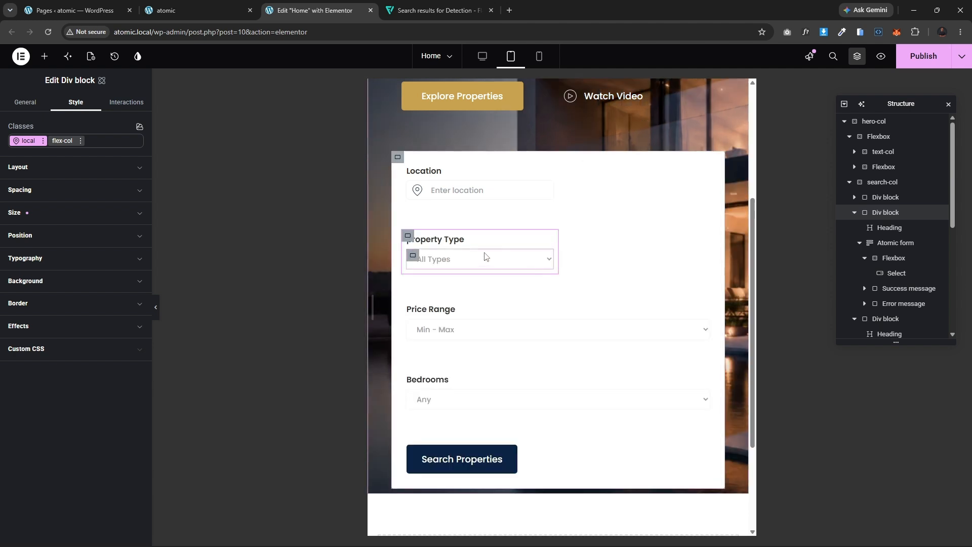
Step: Set the search-col container's column and row gaps to 10 px on tablet
click(398, 157)
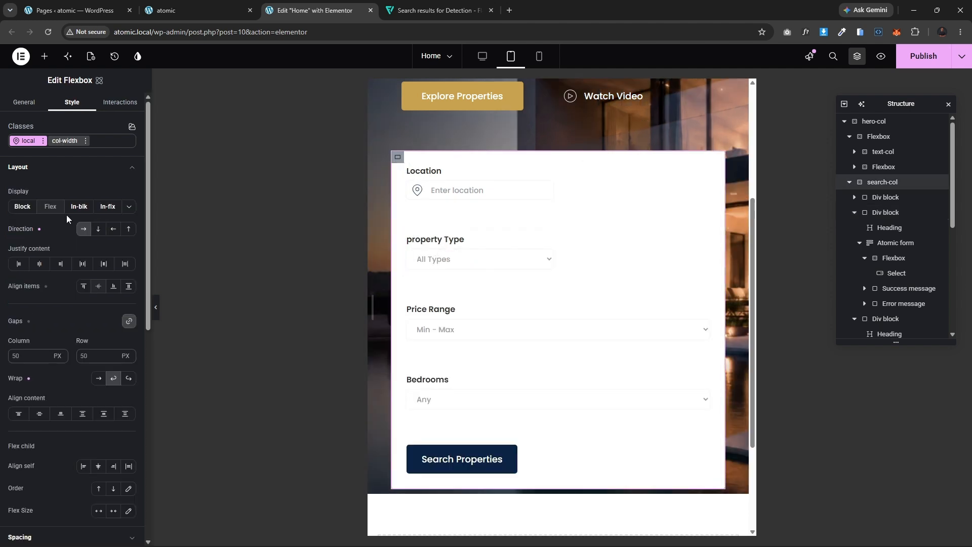
click(60, 355)
text(25)
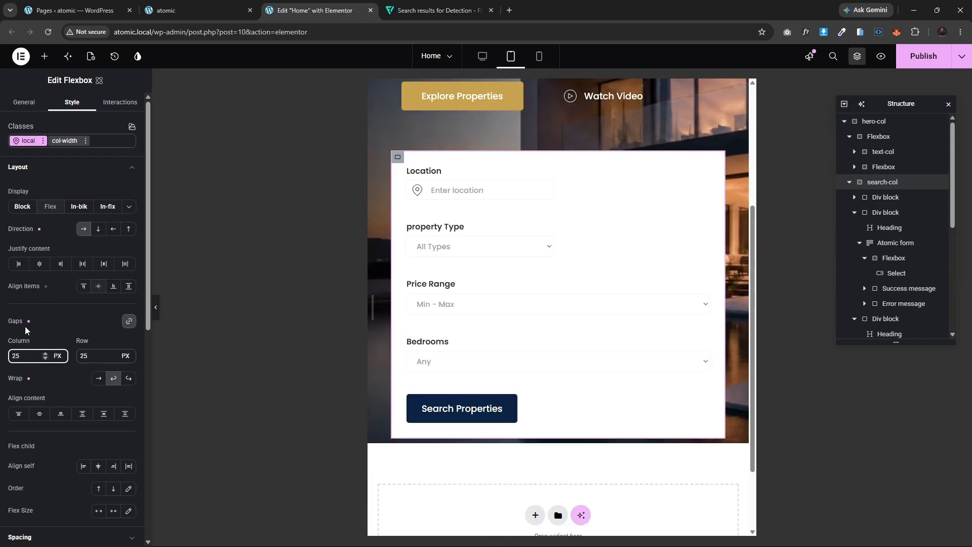
key(BackSpace)
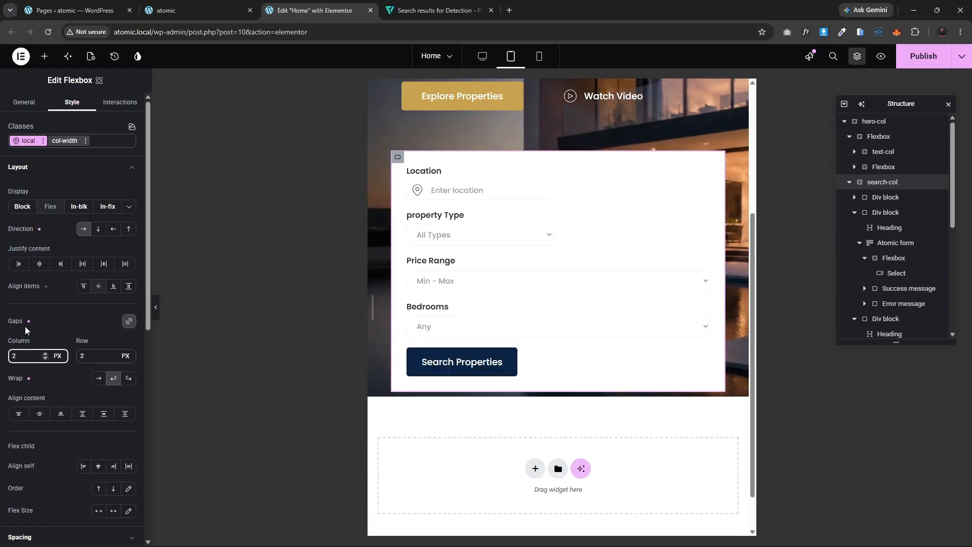
key(BackSpace)
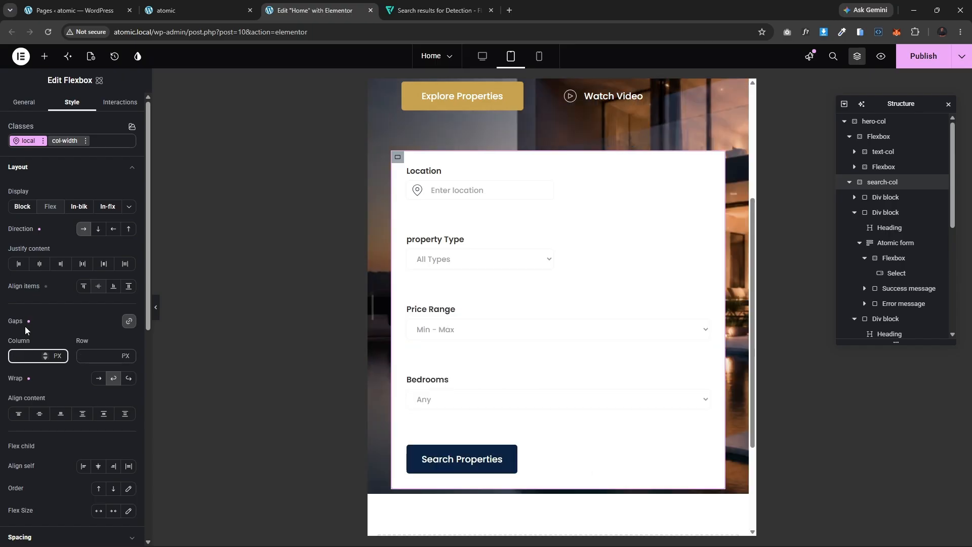
text(10)
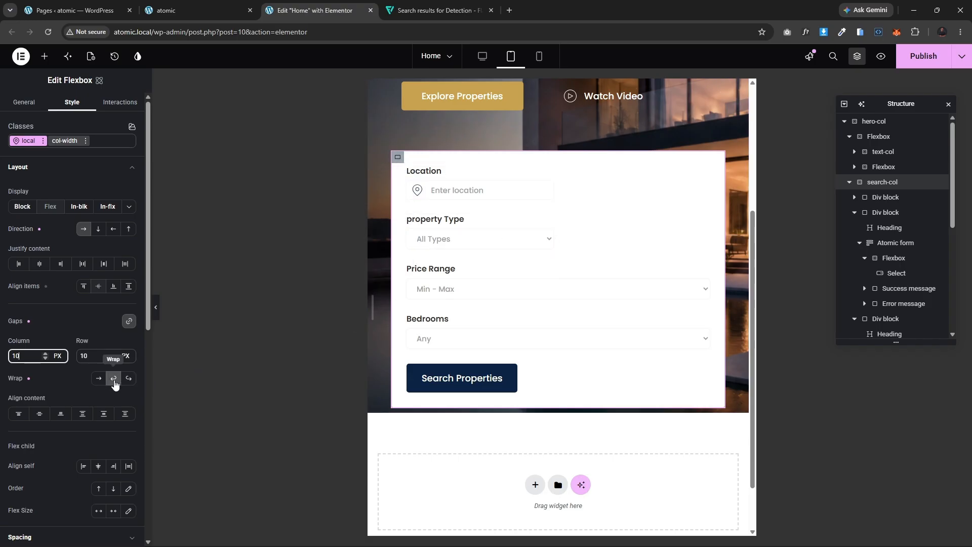
Step: Try switching the search-col container to no wrap, then restore wrapping
click(98, 379)
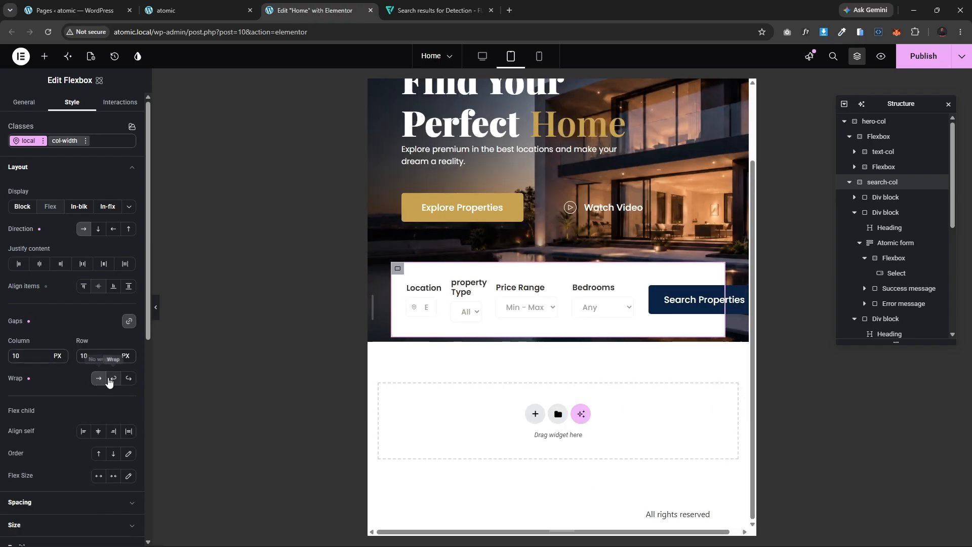
click(114, 379)
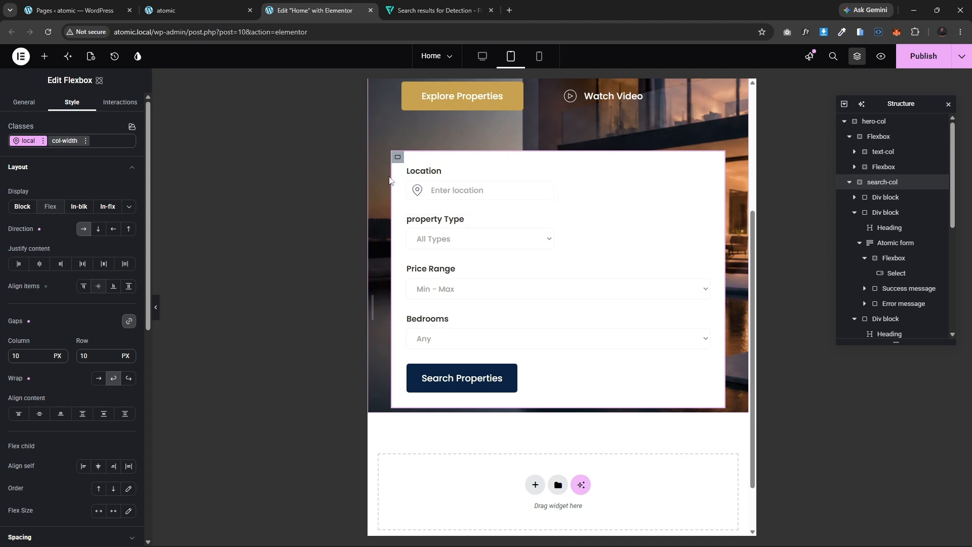
Step: Reduce the Location block's tablet width to 48 %
click(408, 167)
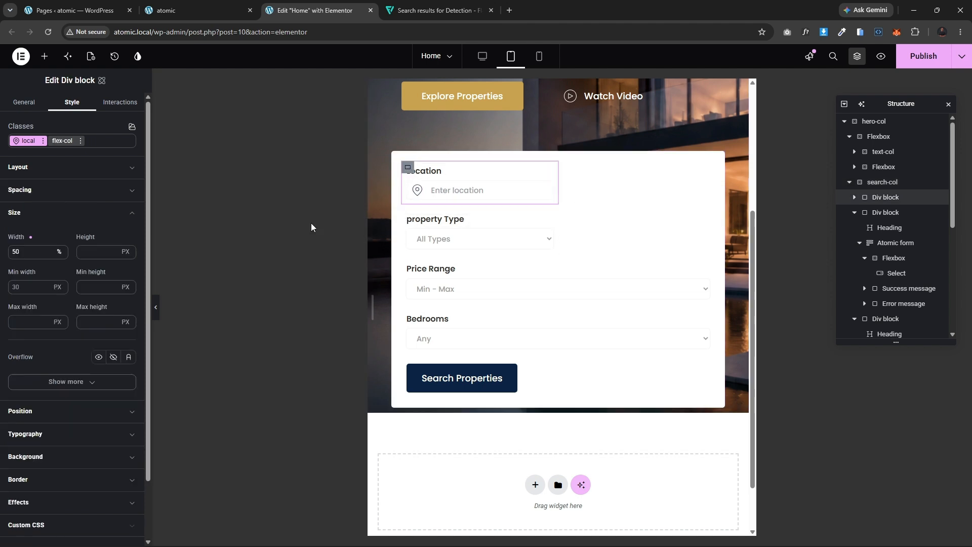
click(48, 255)
click(48, 255)
click(48, 255)
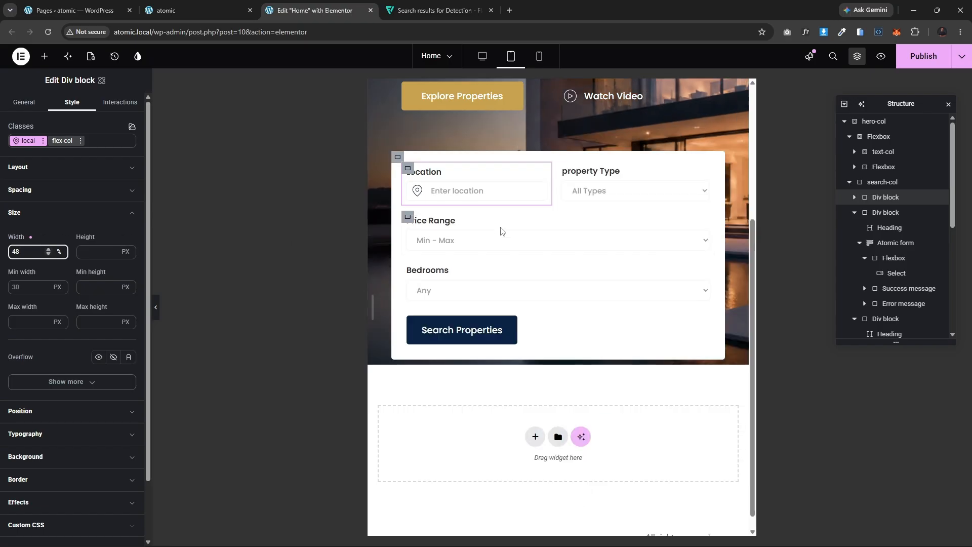
Step: Copy the resized Location block and paste its style onto the Property Type block
click(560, 167)
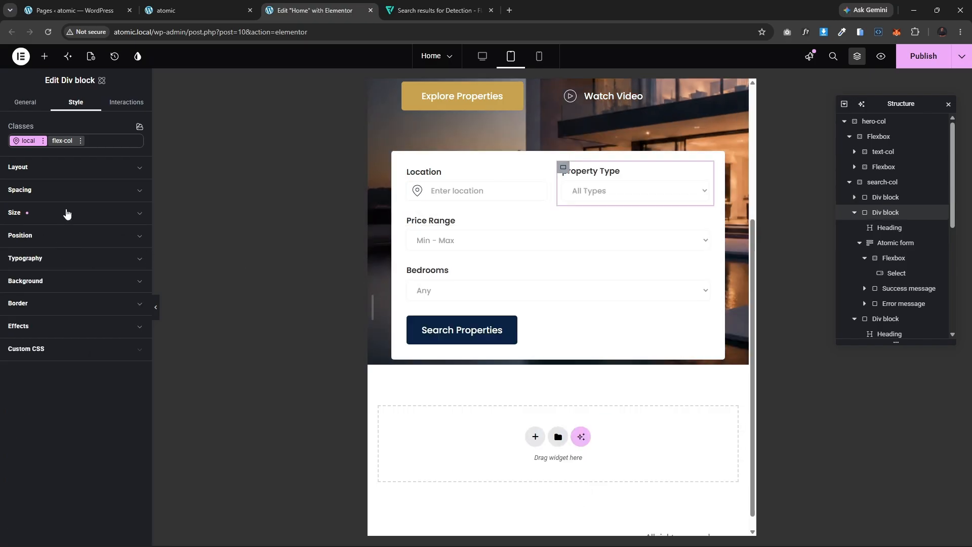
click(407, 168)
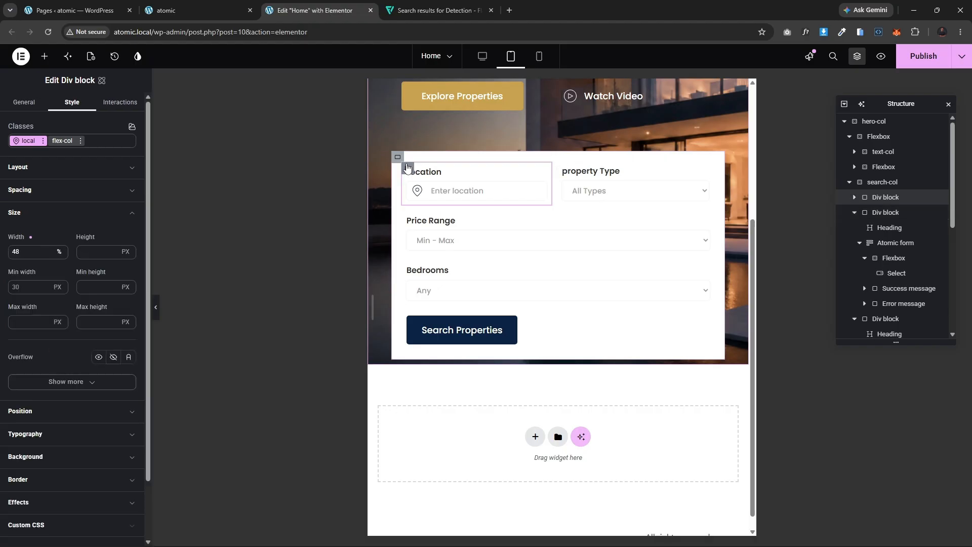
right_click(407, 167)
click(428, 215)
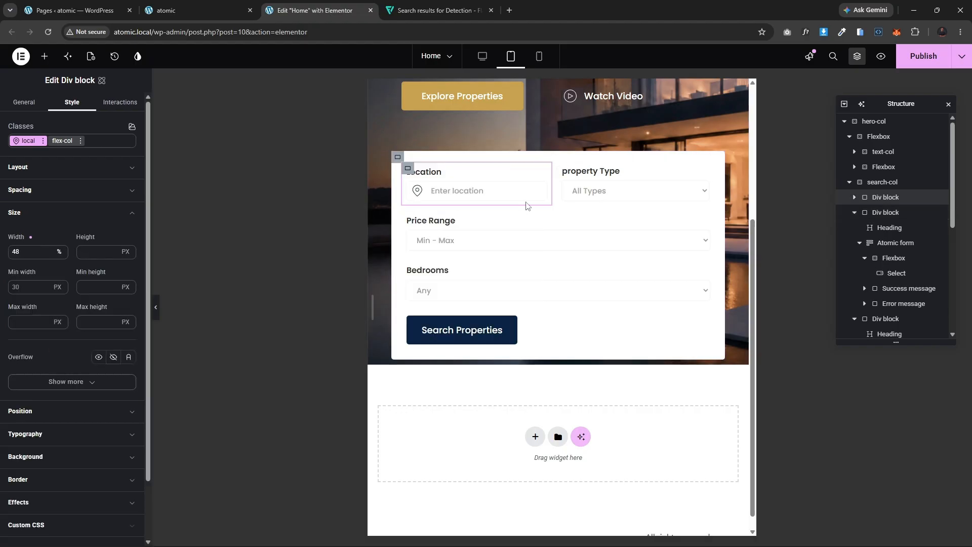
right_click(563, 169)
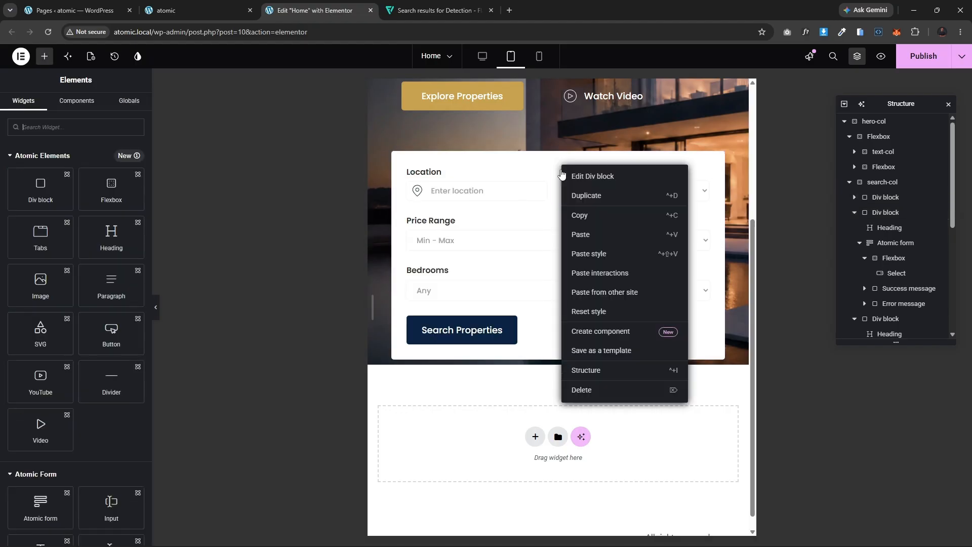
click(609, 256)
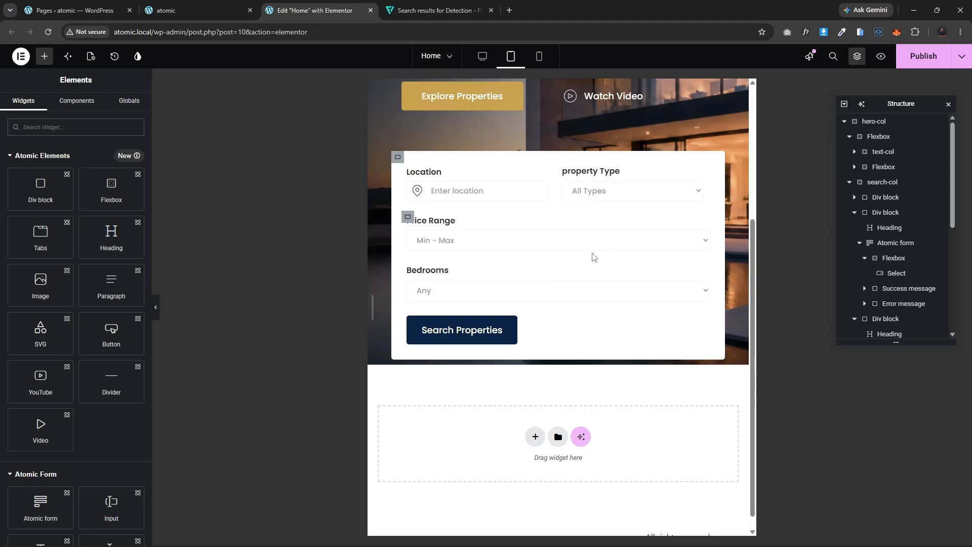
Step: Paste the Location block's style onto the Price Range and Bedrooms blocks
right_click(410, 217)
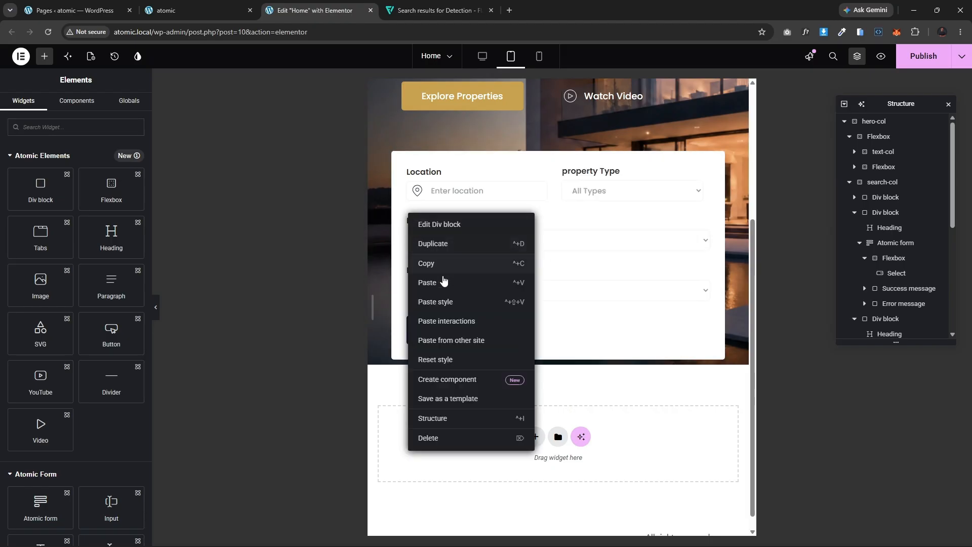
click(447, 303)
right_click(407, 264)
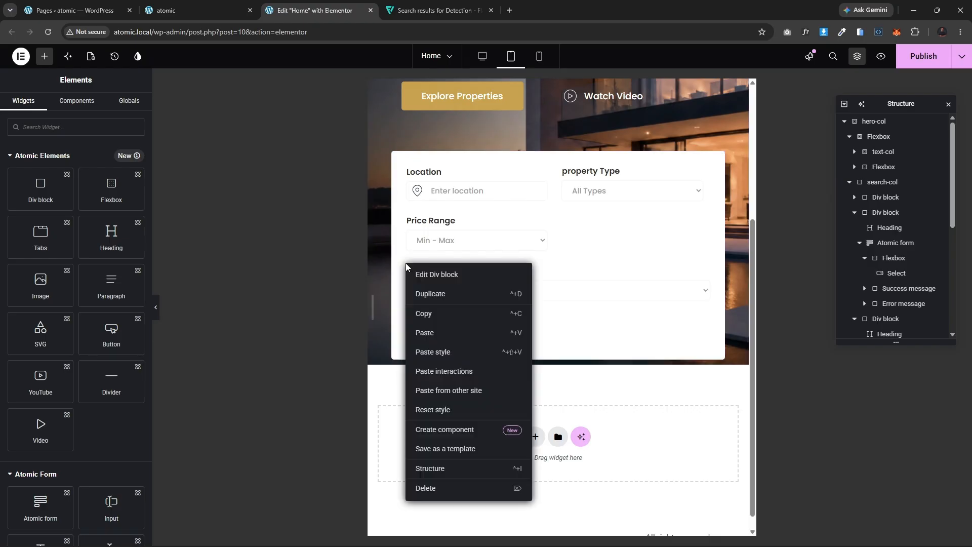
click(436, 353)
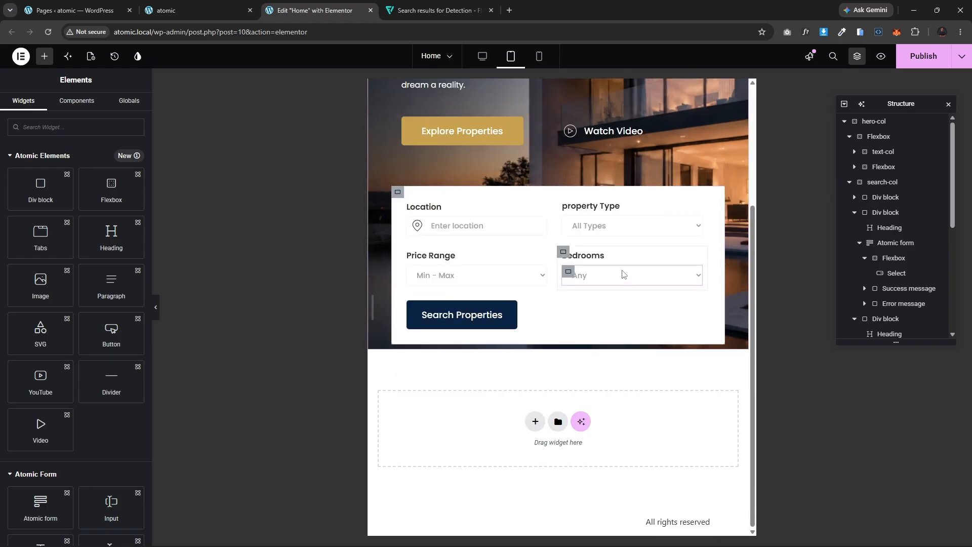
Step: Center the Search Properties button by setting its wrapper div block to Flex with centered justify content
click(408, 302)
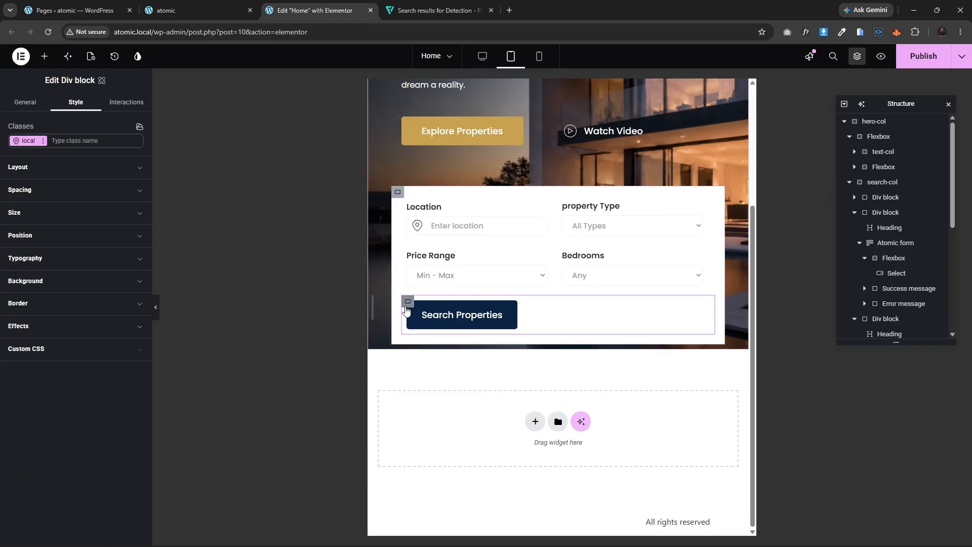
click(54, 168)
click(99, 260)
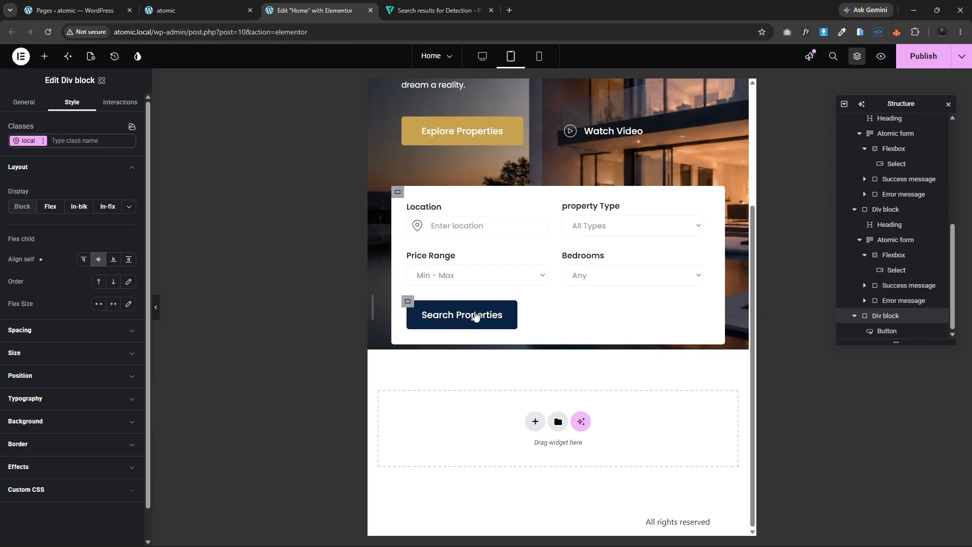
click(428, 315)
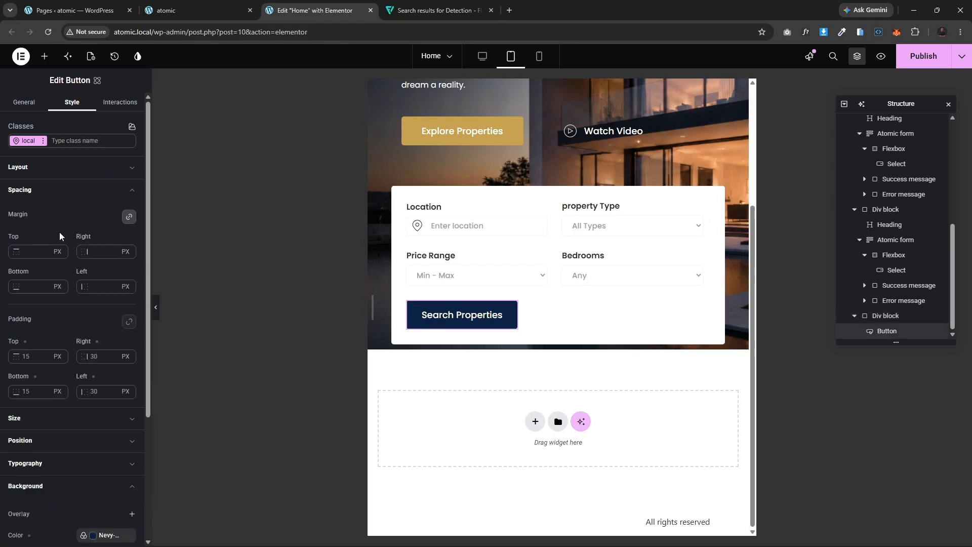
click(48, 168)
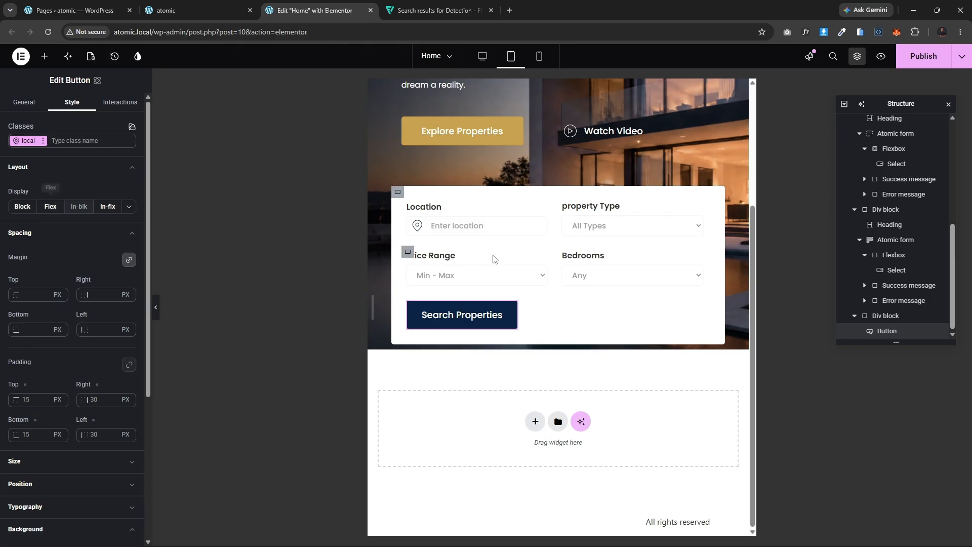
click(408, 301)
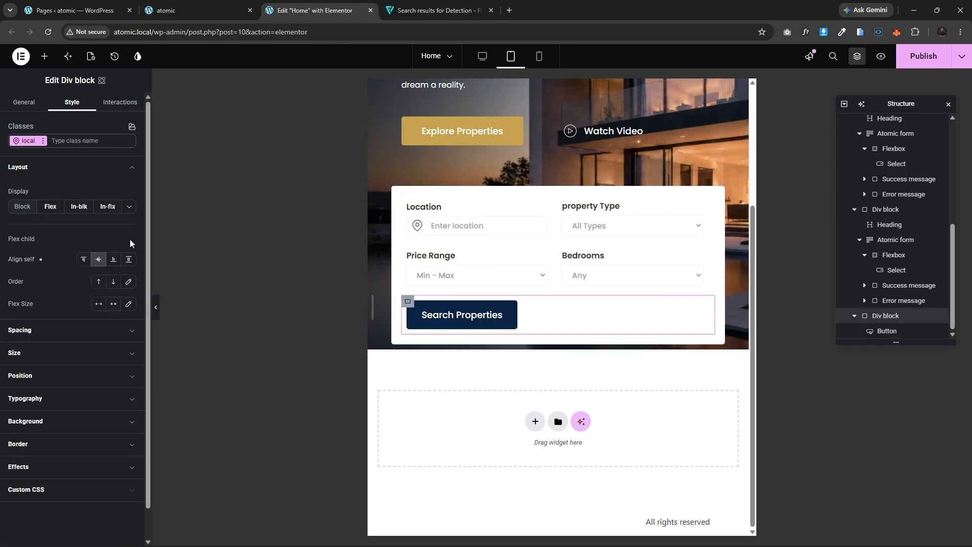
click(50, 207)
click(95, 287)
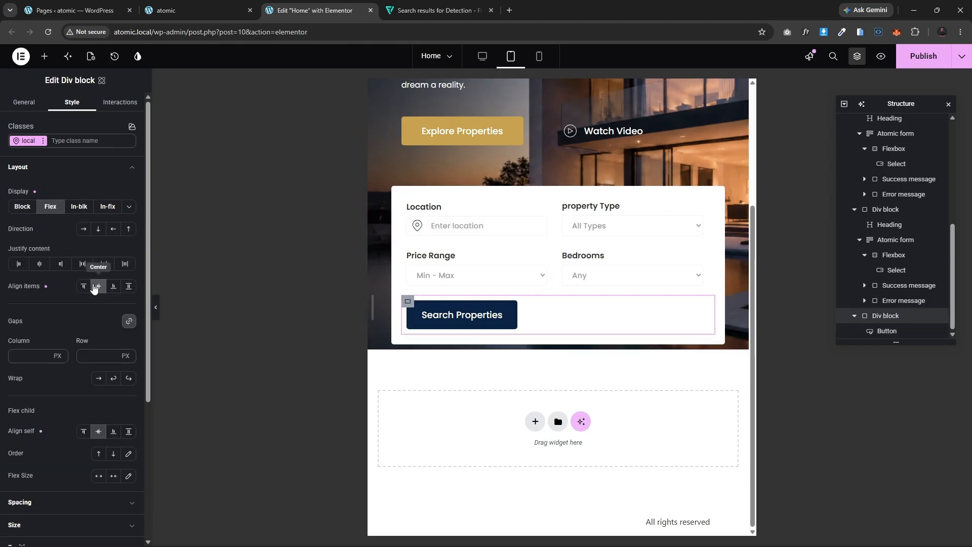
click(39, 264)
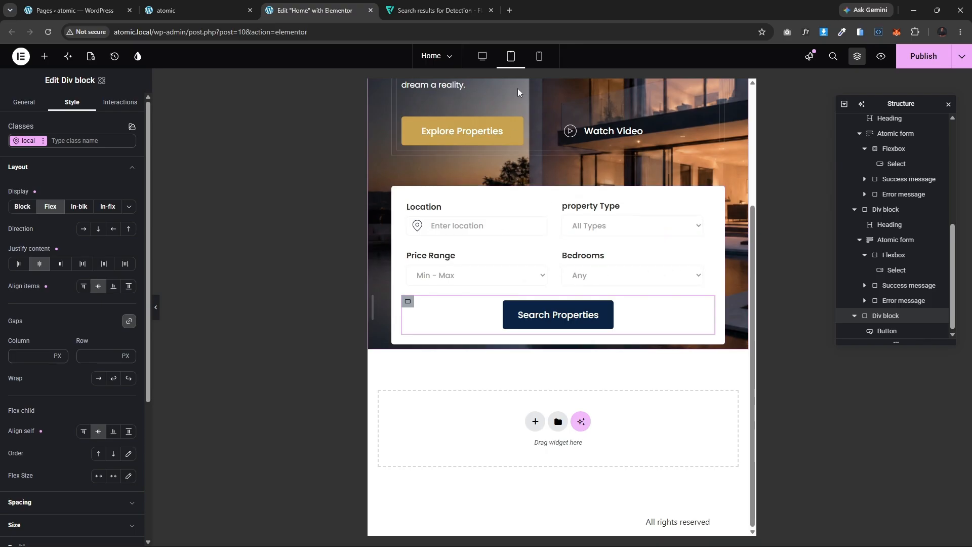
Step: Switch to mobile view and set the Find Your heading's font size to 40 px
click(540, 58)
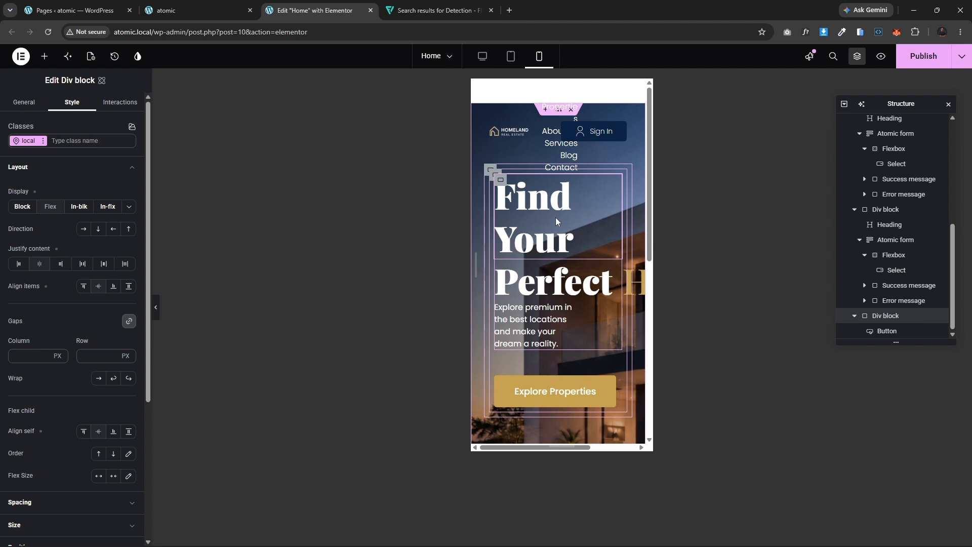
click(547, 199)
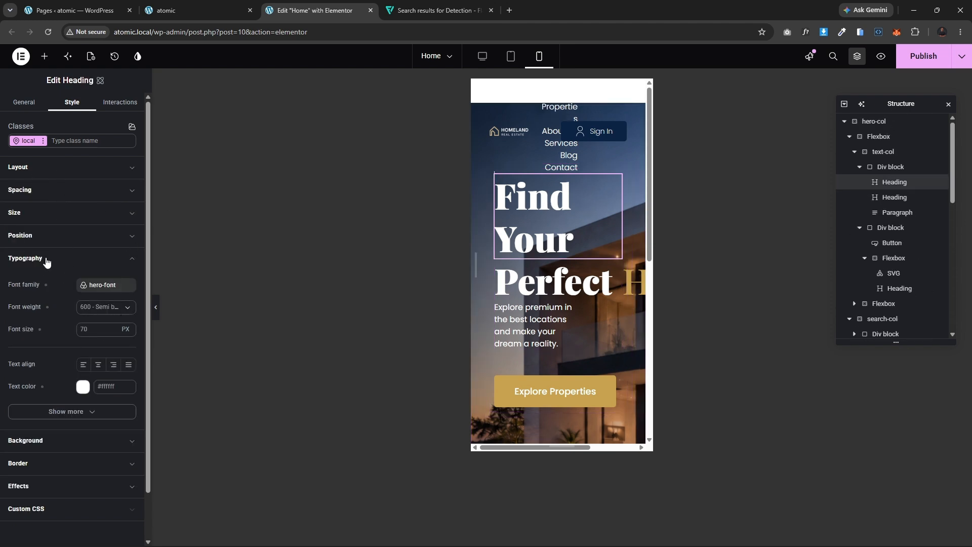
click(100, 329)
text(50)
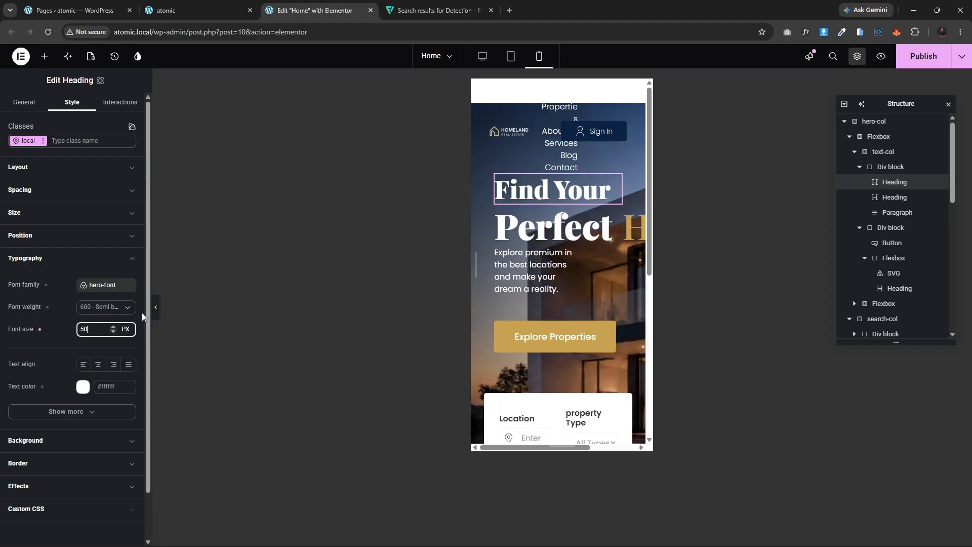
key(BackSpace)
key(BackSpace)
text(40)
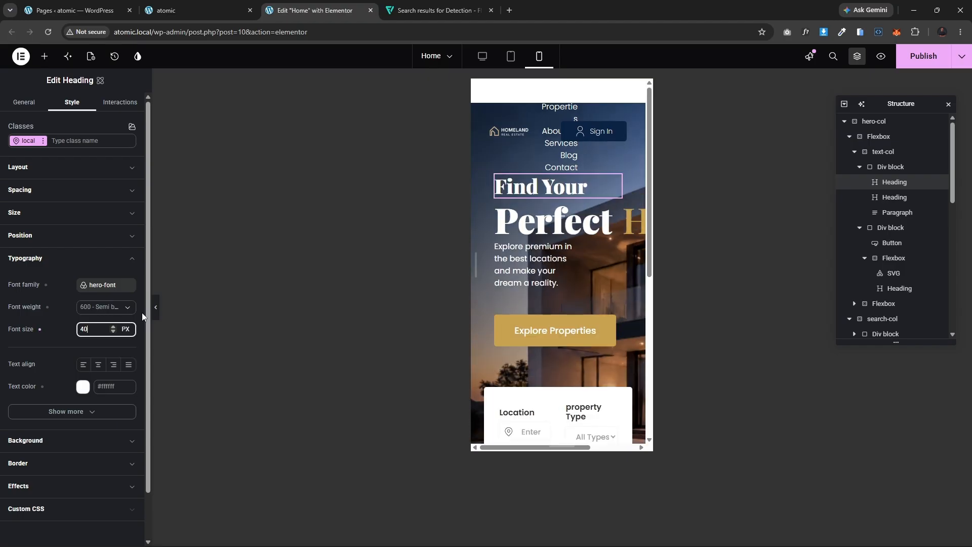
Step: Set the Perfect Home heading's mobile font size to 40 px
click(582, 223)
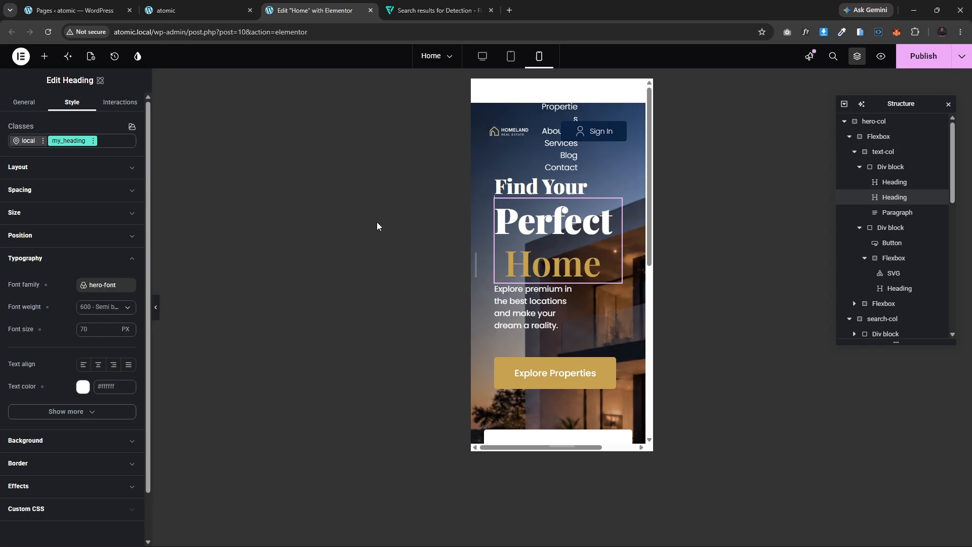
click(128, 327)
text(40)
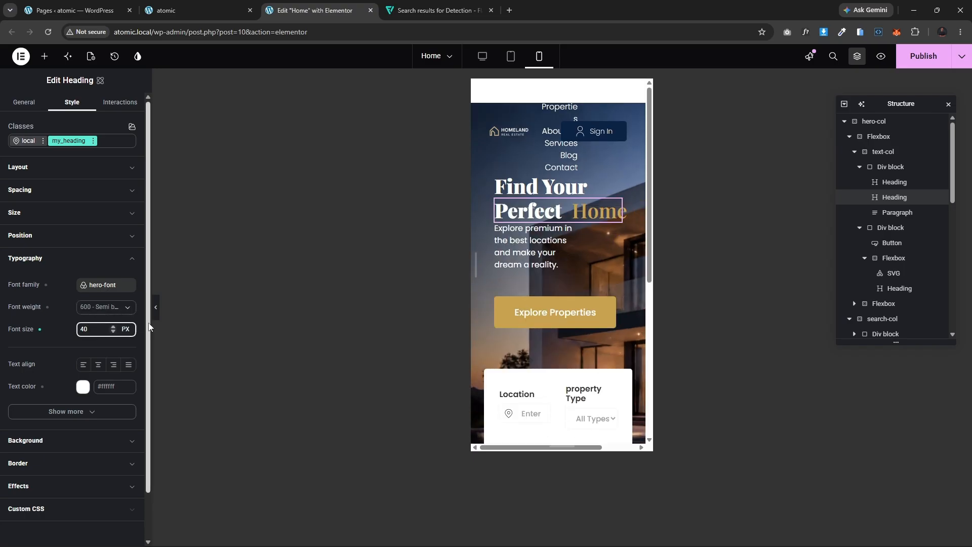
Step: Set the hero paragraph's mobile width to 100 % and its font size to 14 px
click(515, 248)
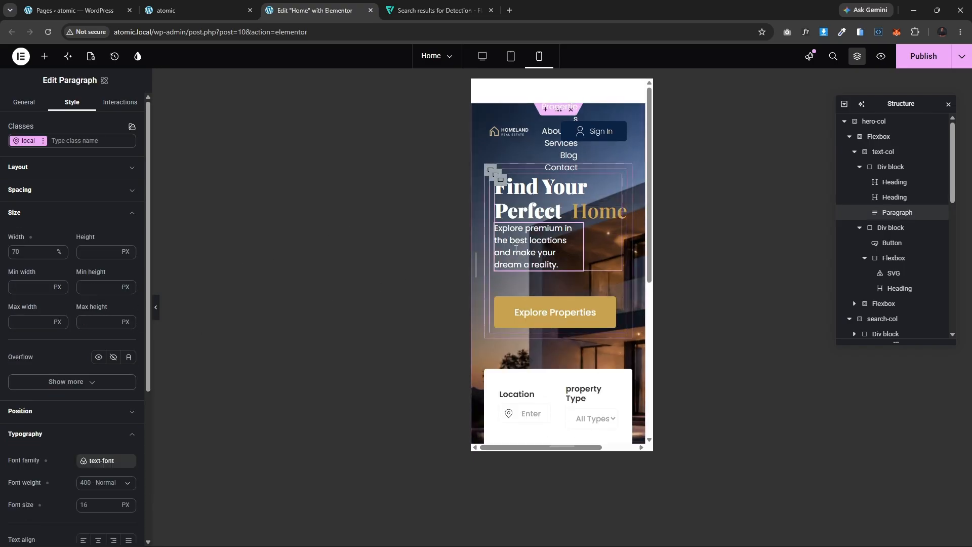
click(19, 253)
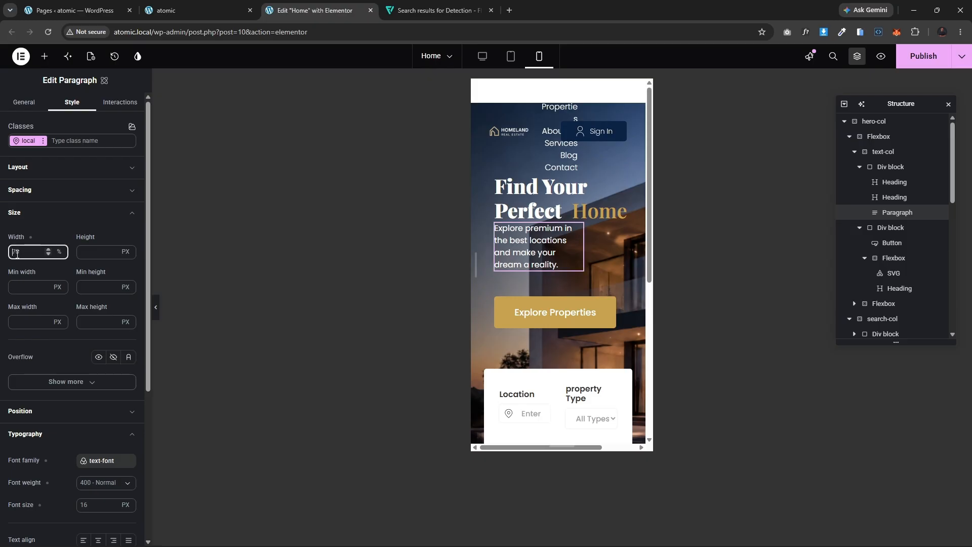
text(100)
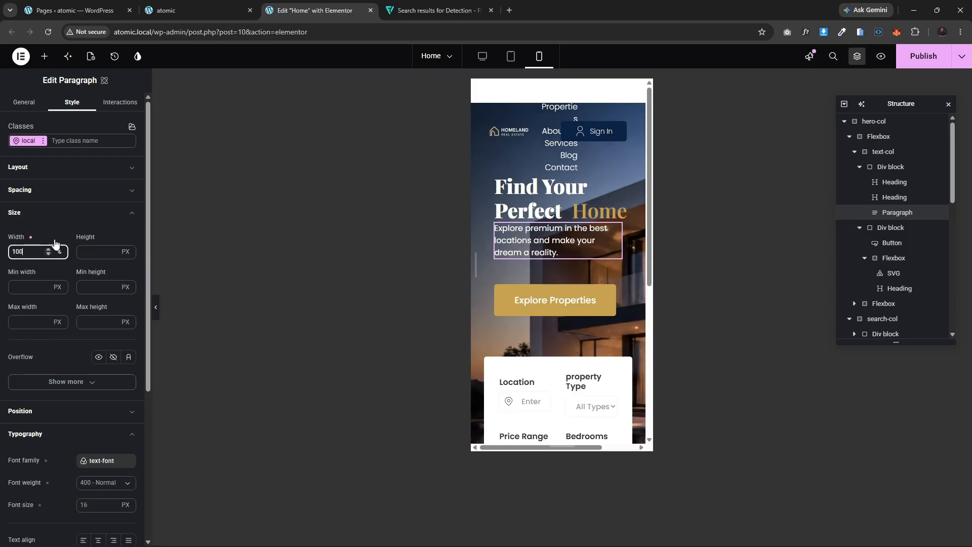
scroll(81, 430, down, 3)
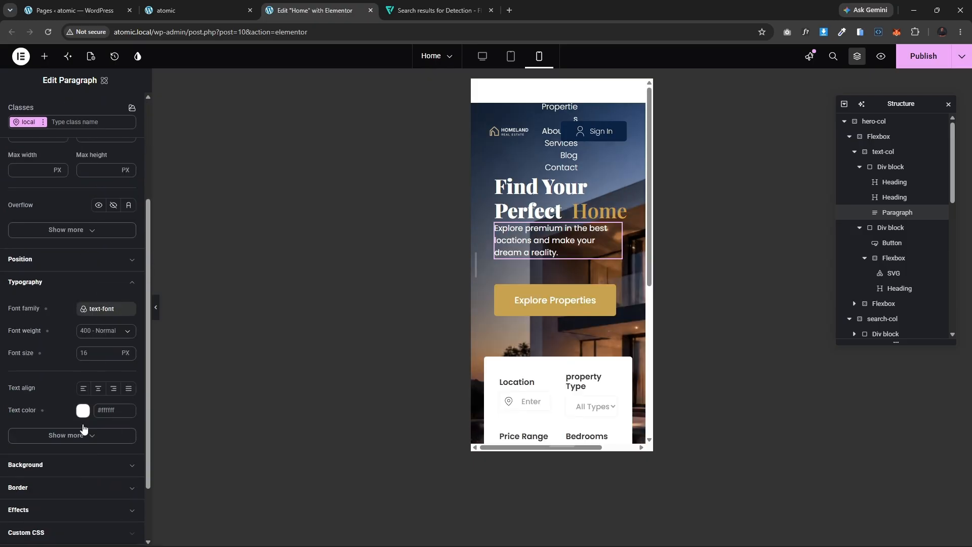
click(88, 354)
text(14)
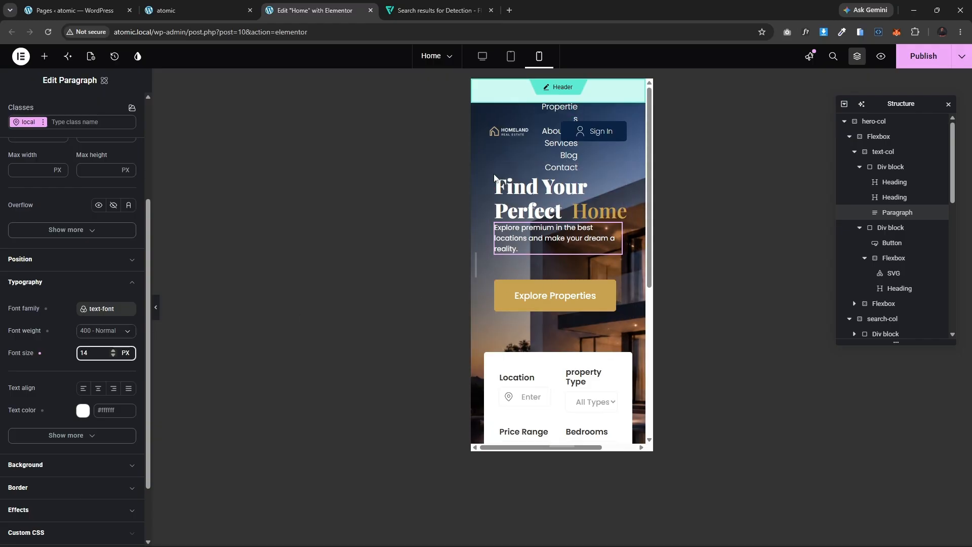
Step: Set the text-col container's mobile padding to 0 on all sides
click(890, 172)
click(883, 152)
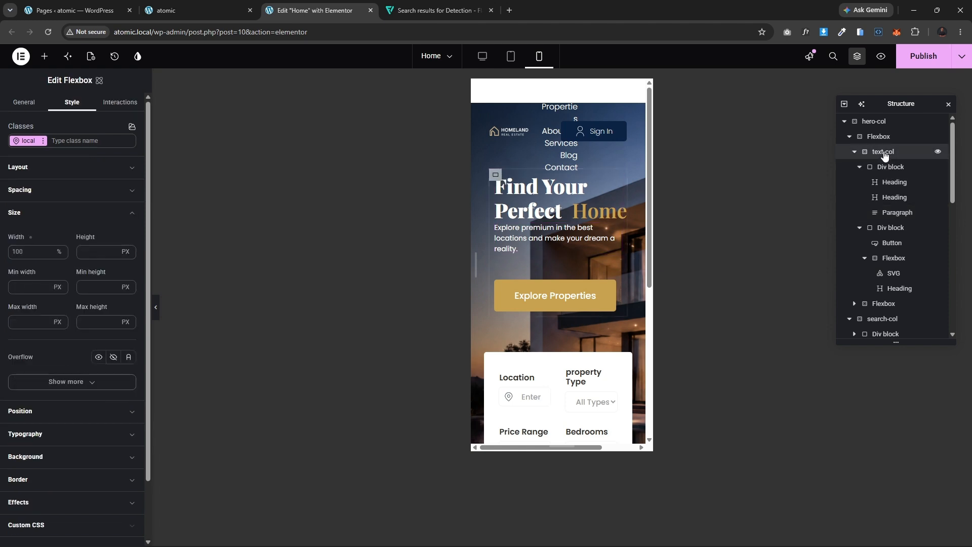
click(50, 191)
click(86, 359)
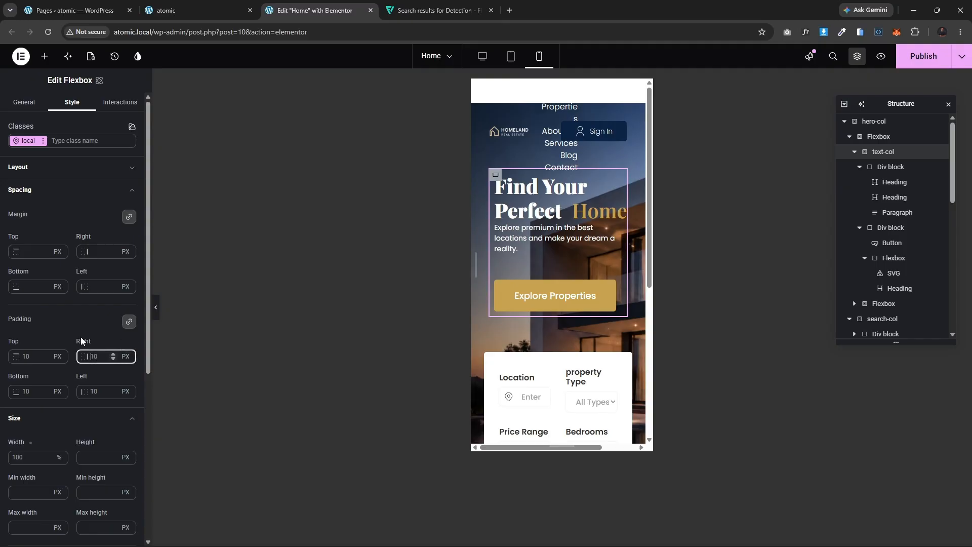
text(0)
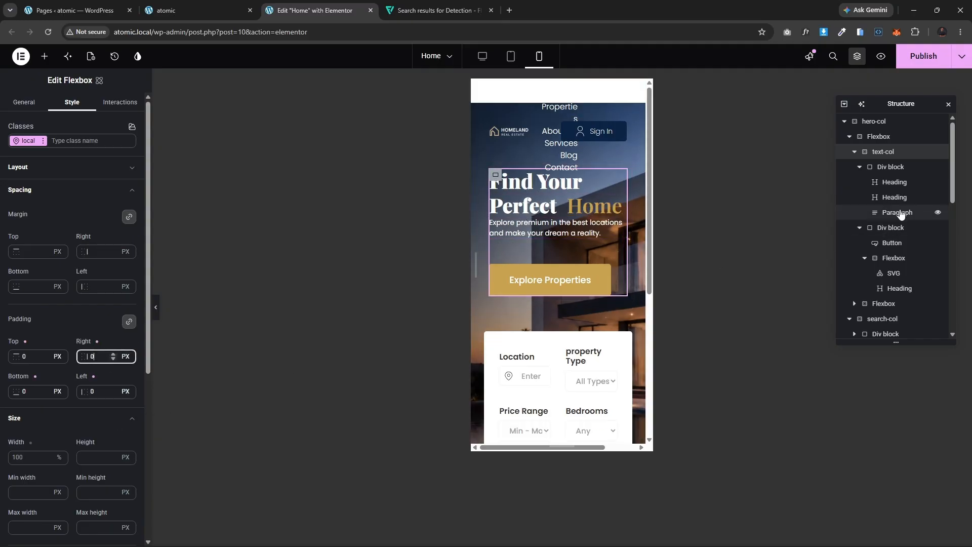
Step: Set the outer col-width Flexbox's mobile padding to 0 on all sides
click(879, 136)
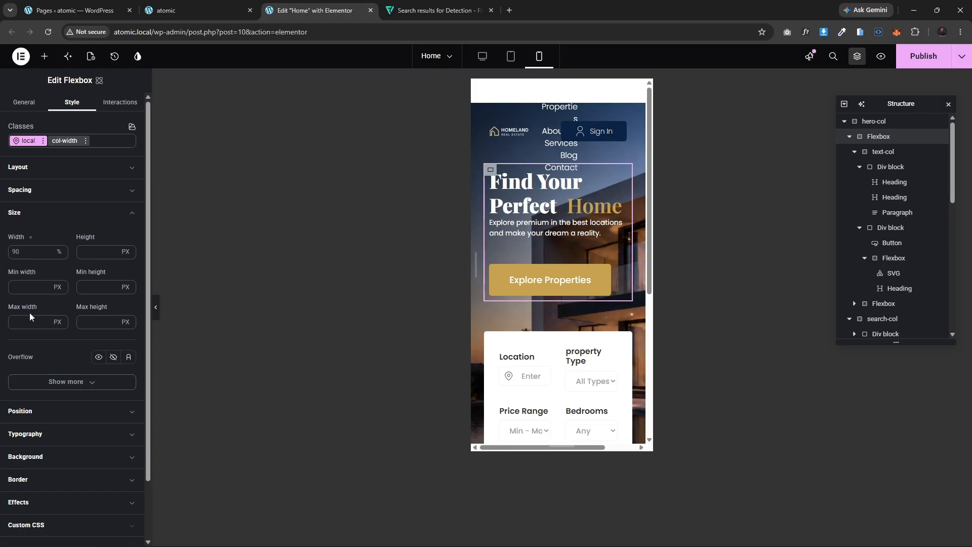
click(59, 192)
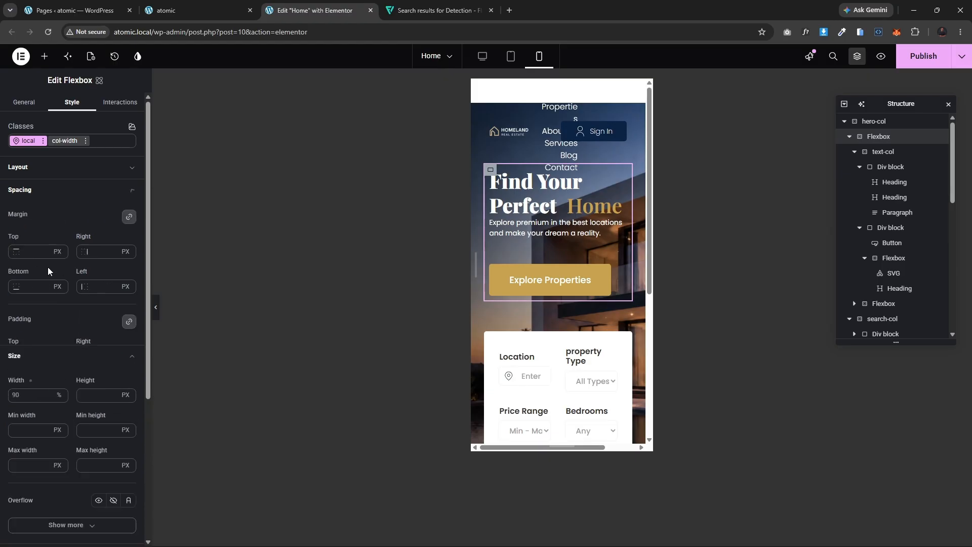
click(24, 389)
text(0)
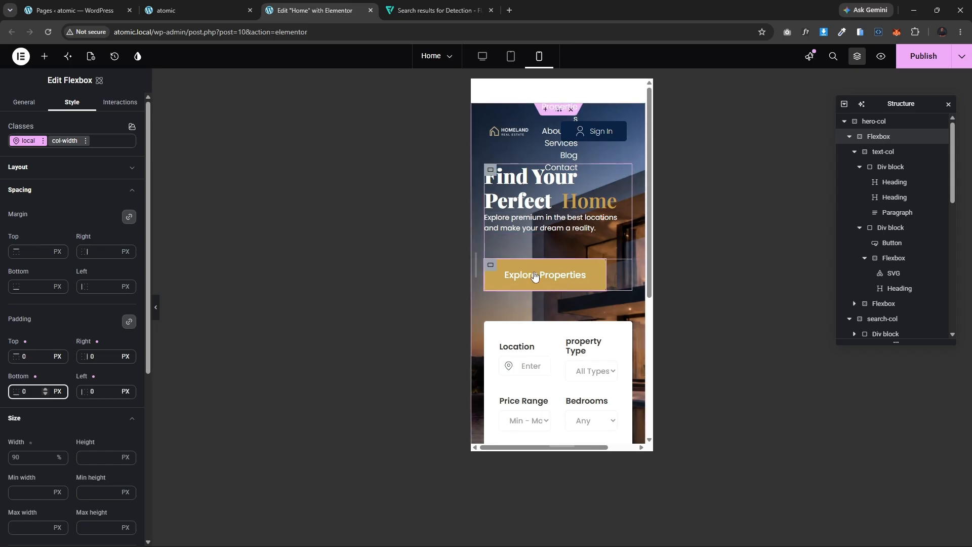
Step: Set the buttons Div block's mobile direction to column and its gap to 20 px
click(491, 267)
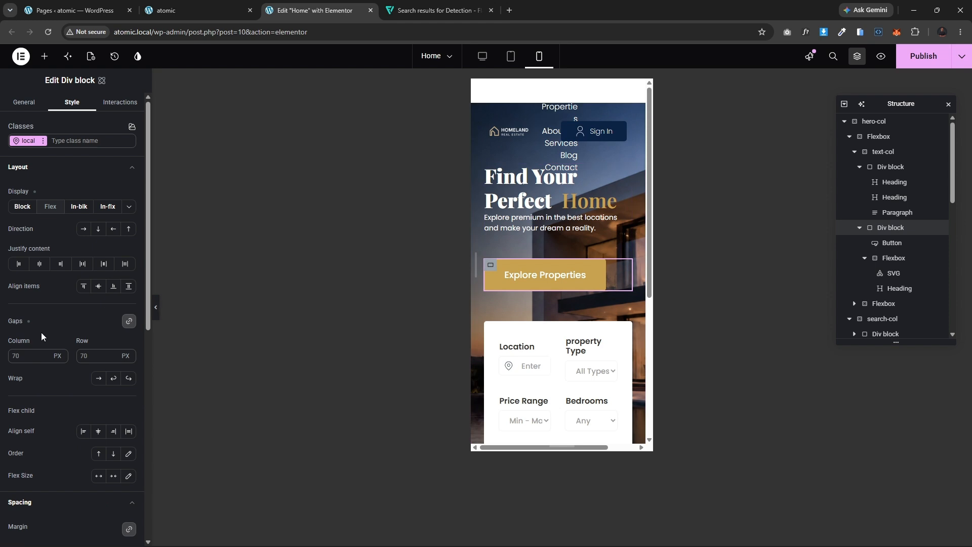
click(98, 229)
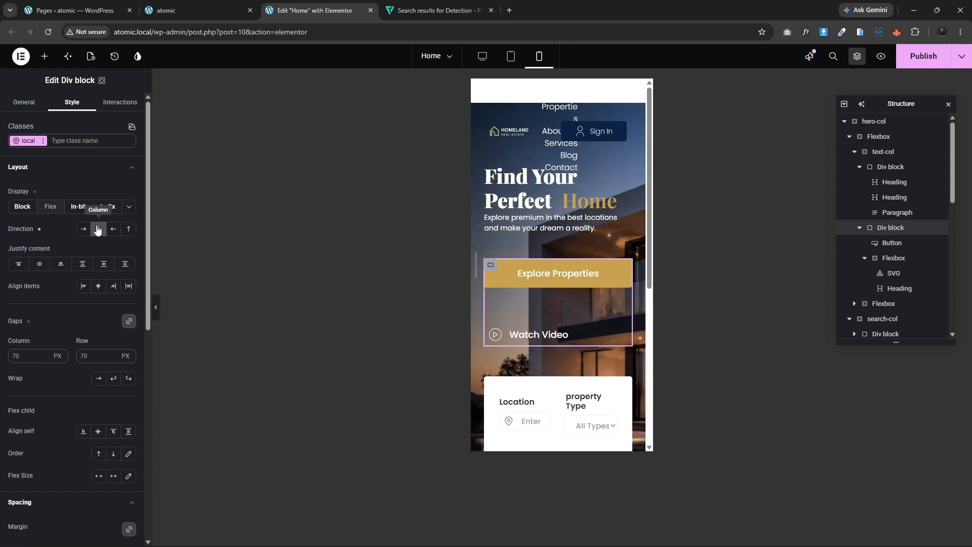
click(31, 358)
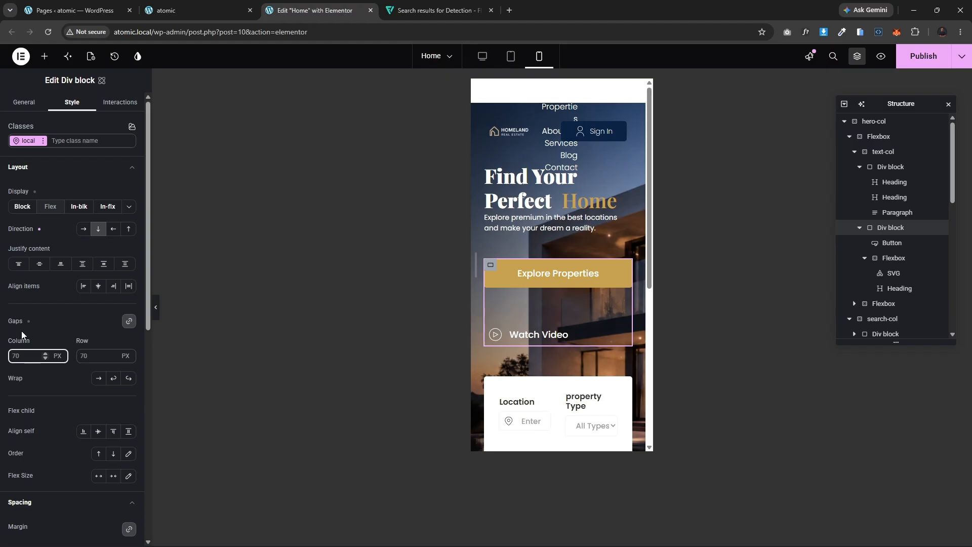
text(20)
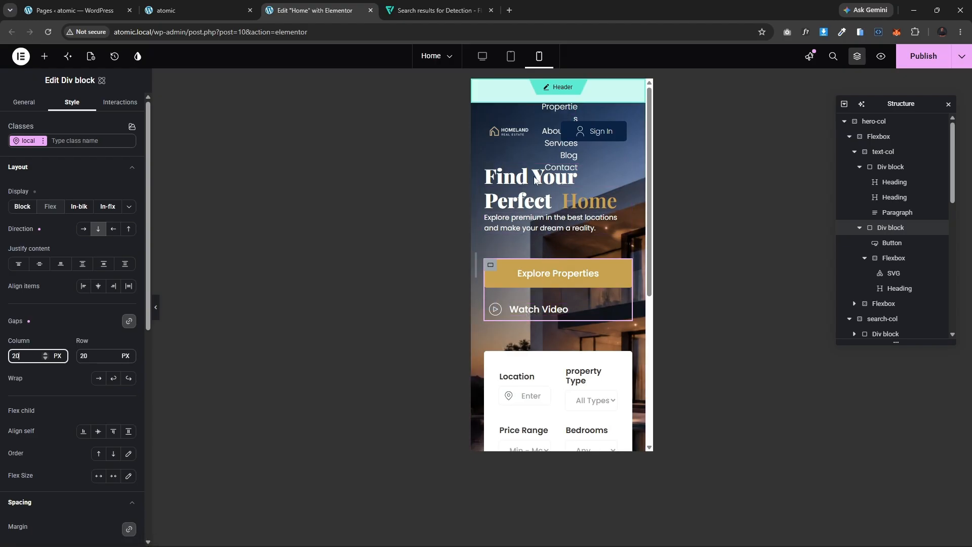
Step: Set the Location field block's mobile width to 100 %
scroll(576, 267, down, 3)
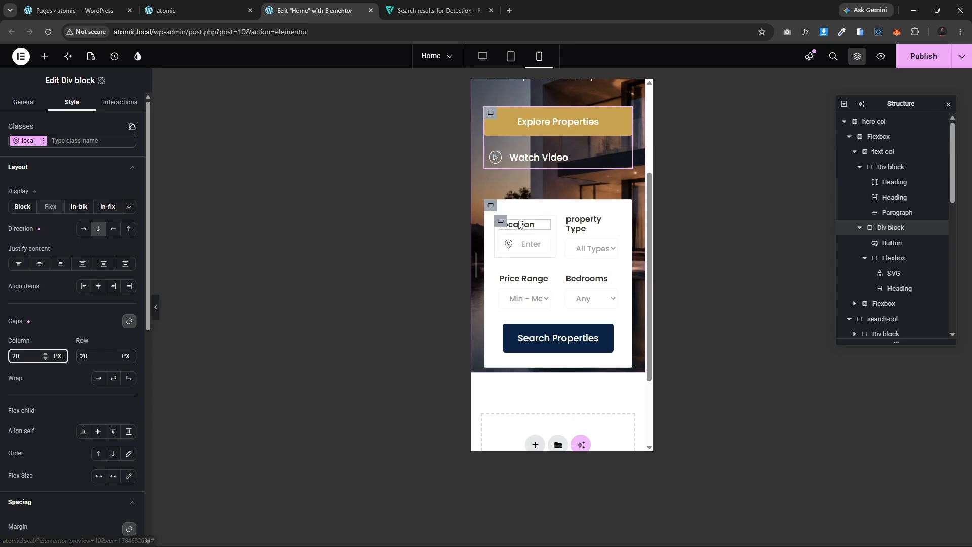
click(499, 223)
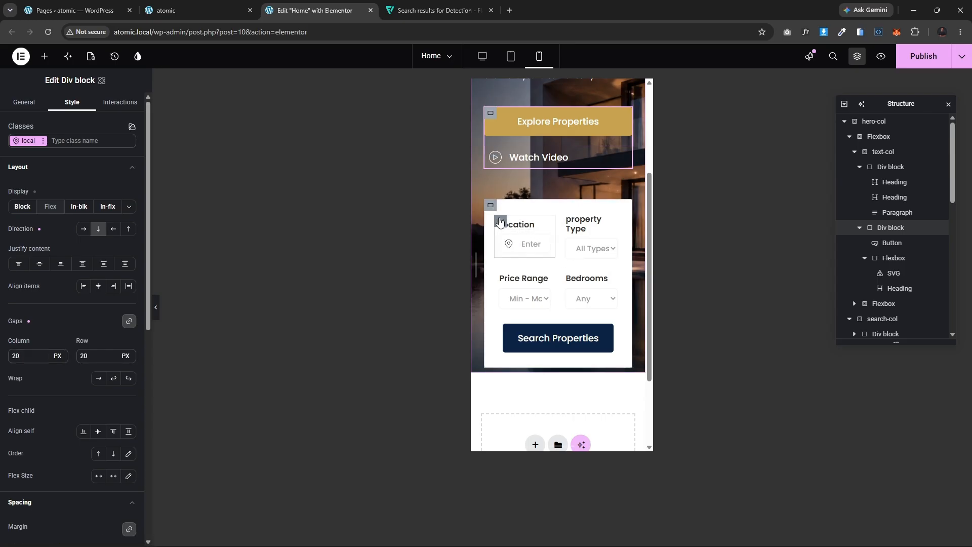
click(13, 252)
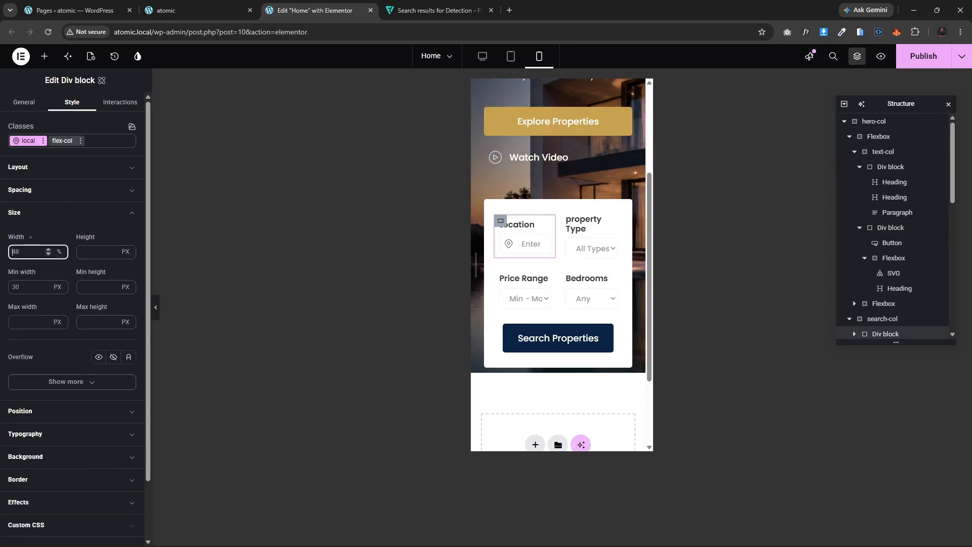
key(BackSpace)
key(BackSpace)
text(100)
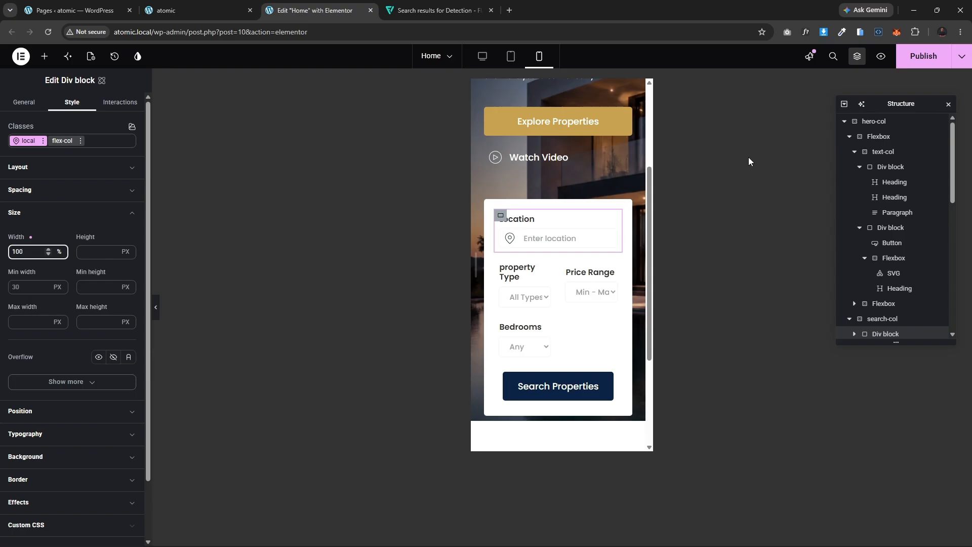
Step: Copy the Location block's style and paste it onto the Property Type, Price Range and Bedrooms blocks
click(503, 217)
right_click(501, 217)
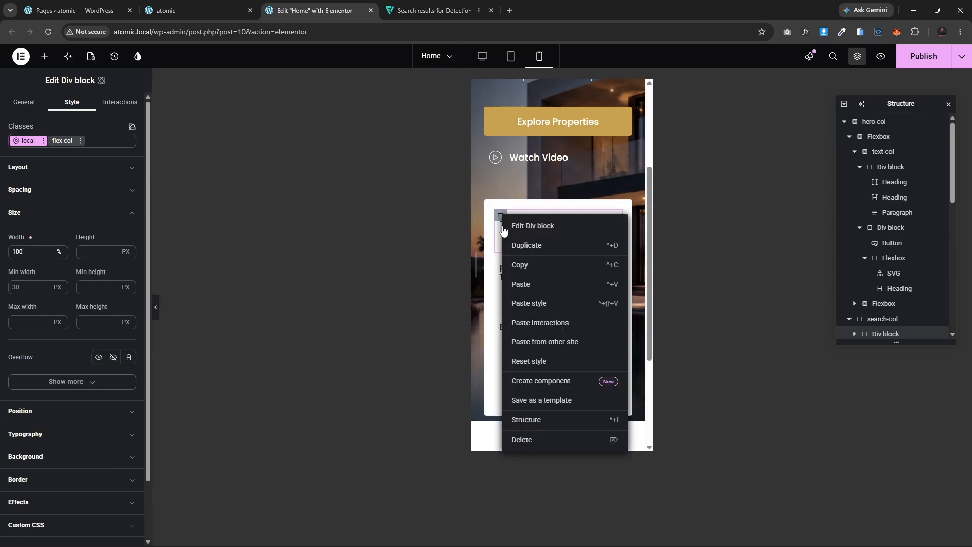
click(521, 265)
click(501, 265)
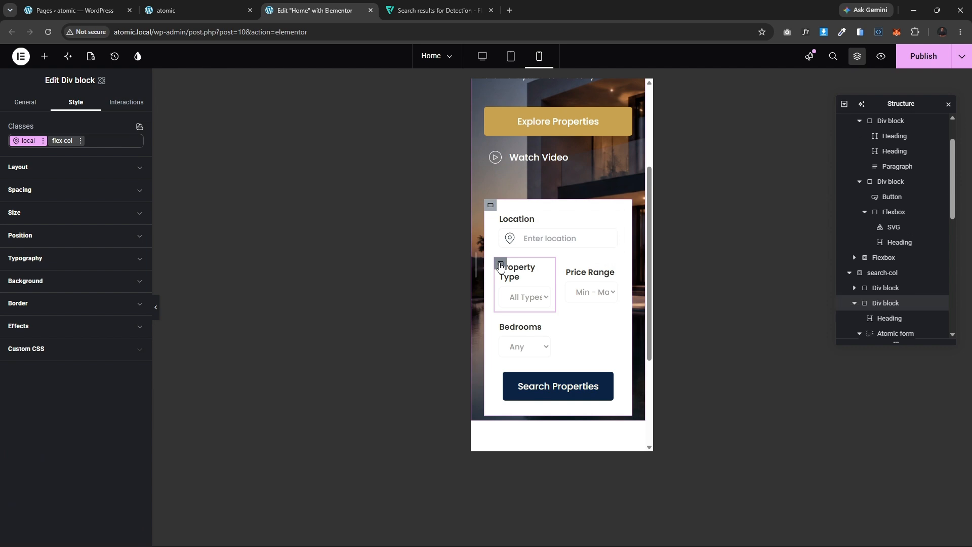
right_click(500, 265)
click(539, 358)
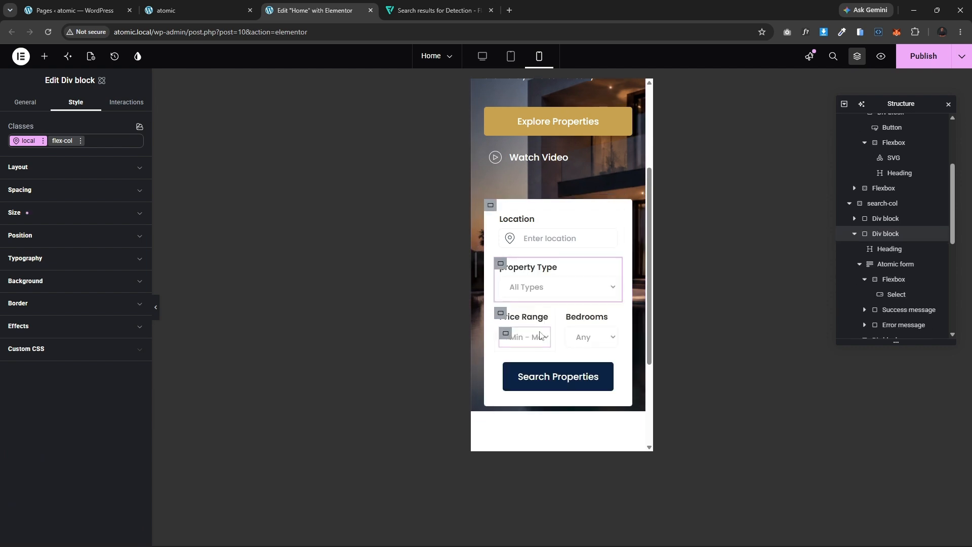
right_click(502, 314)
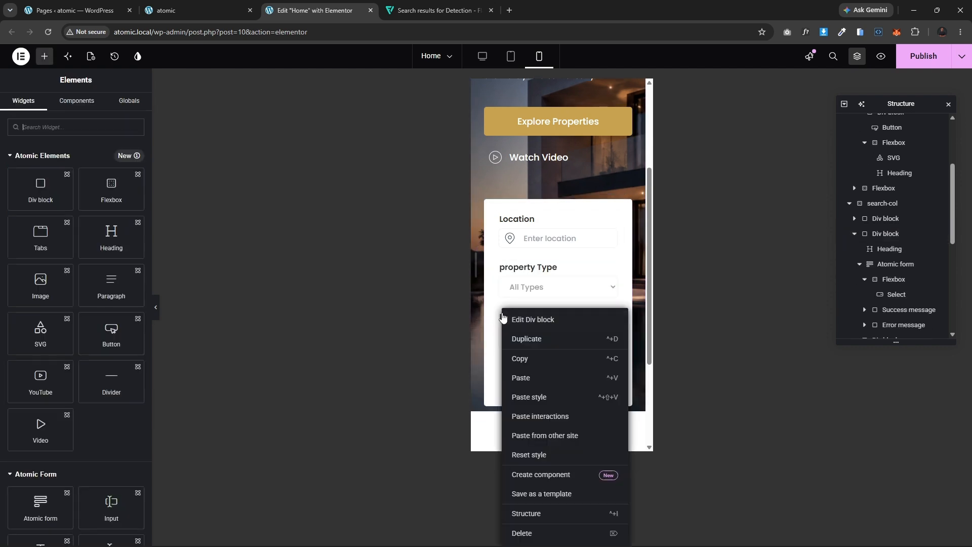
click(545, 397)
right_click(502, 366)
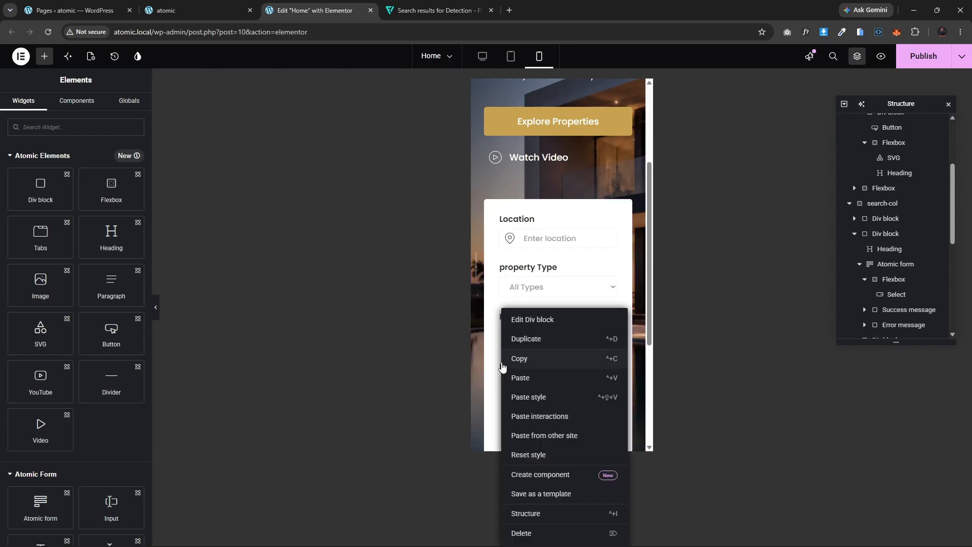
click(541, 395)
Step: Save the page and open the header template for editing
scroll(557, 324, down, 2)
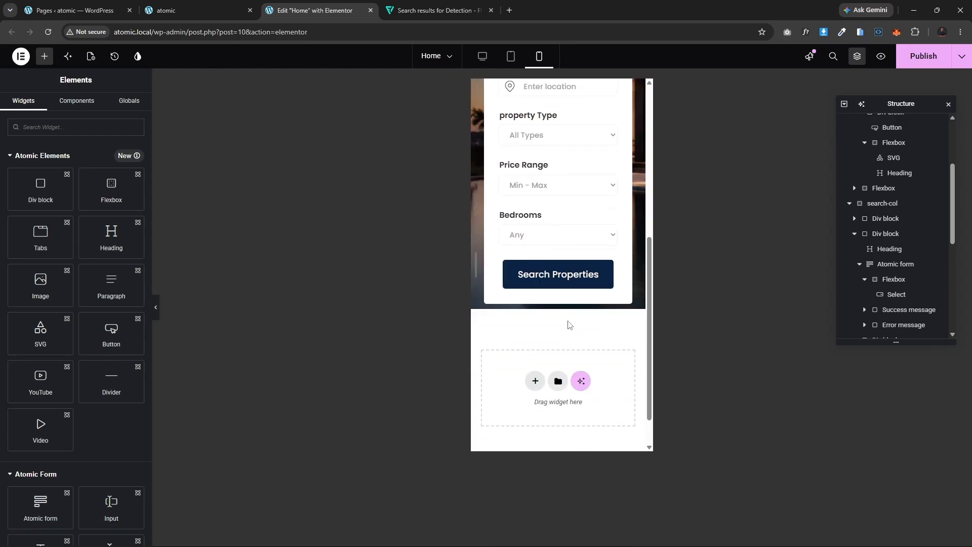
scroll(585, 248, up, 2)
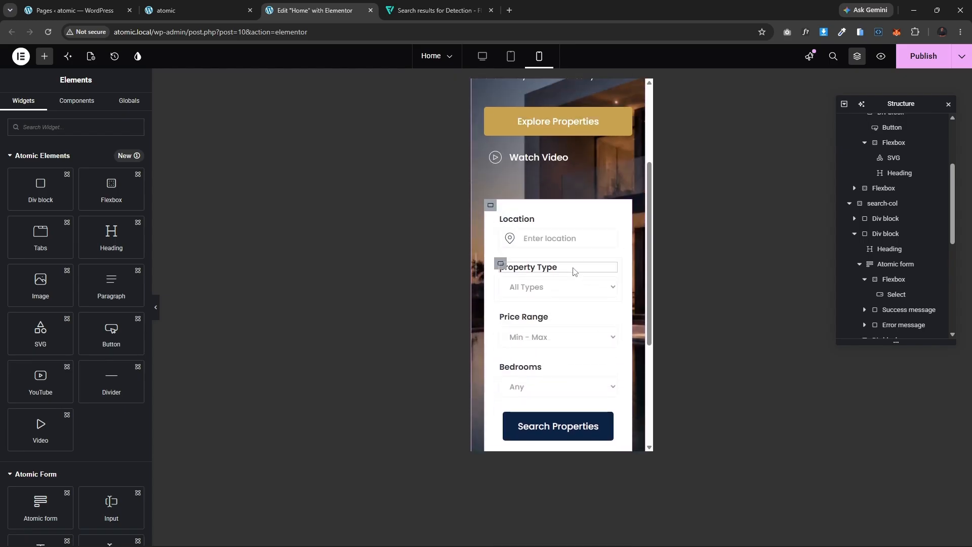
scroll(582, 284, up, 3)
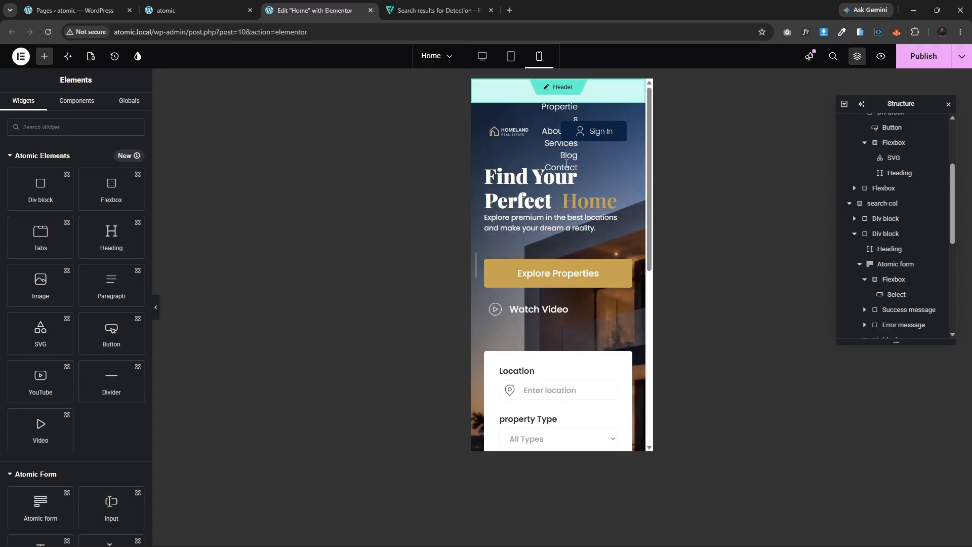
click(549, 87)
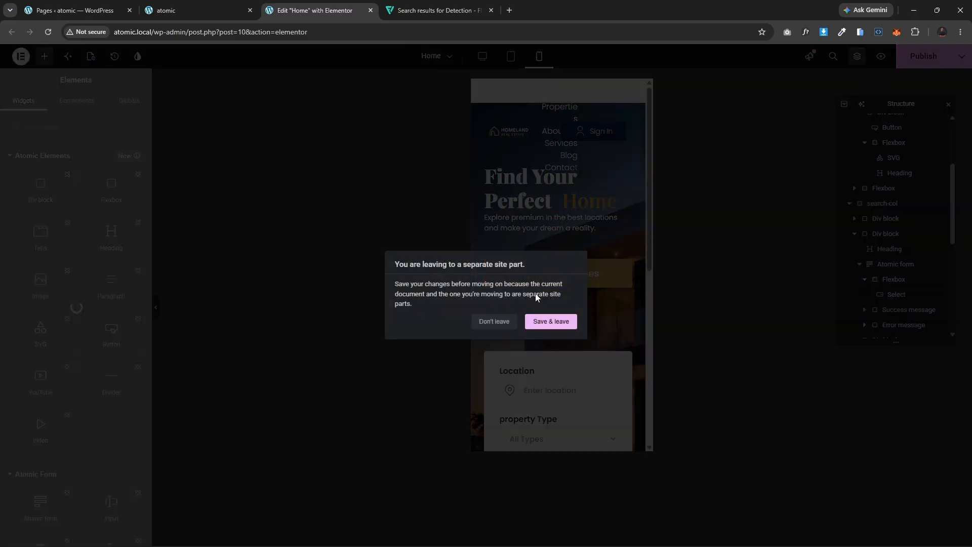
click(551, 323)
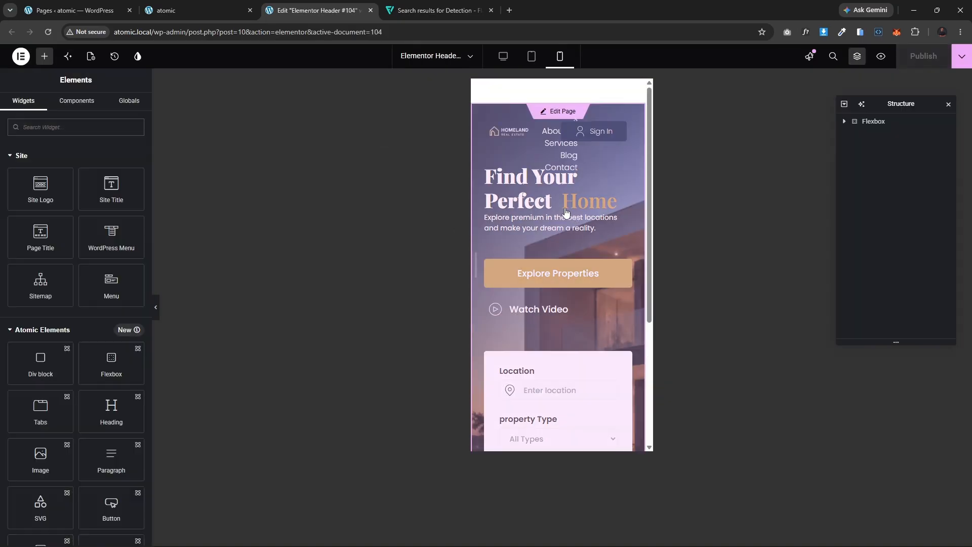
Step: Hide the header's navigation Icon List on mobile portrait
click(546, 121)
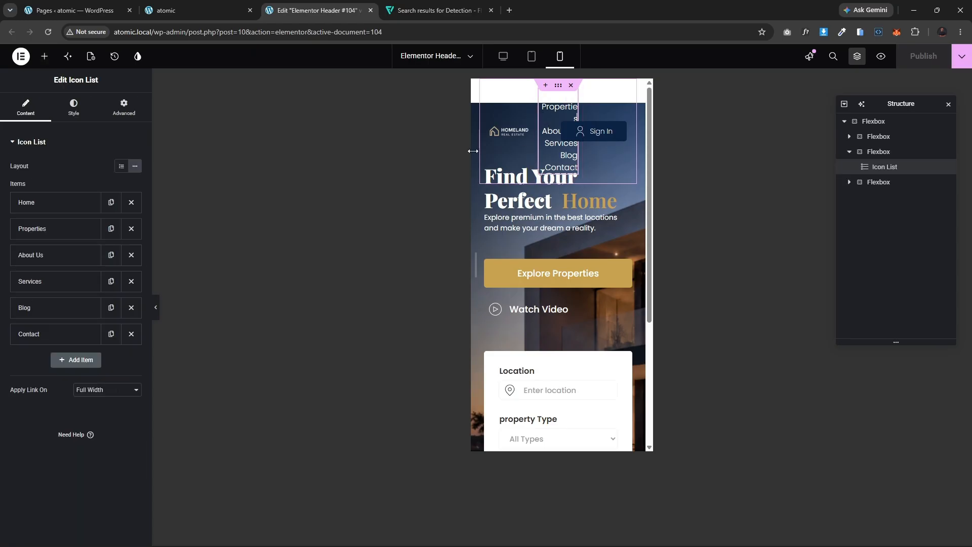
click(76, 106)
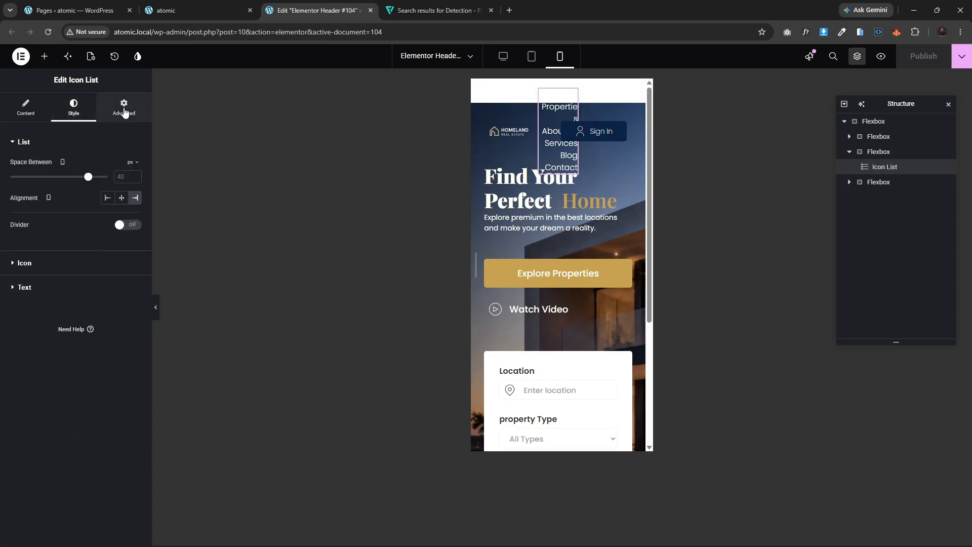
click(125, 108)
scroll(87, 354, down, 5)
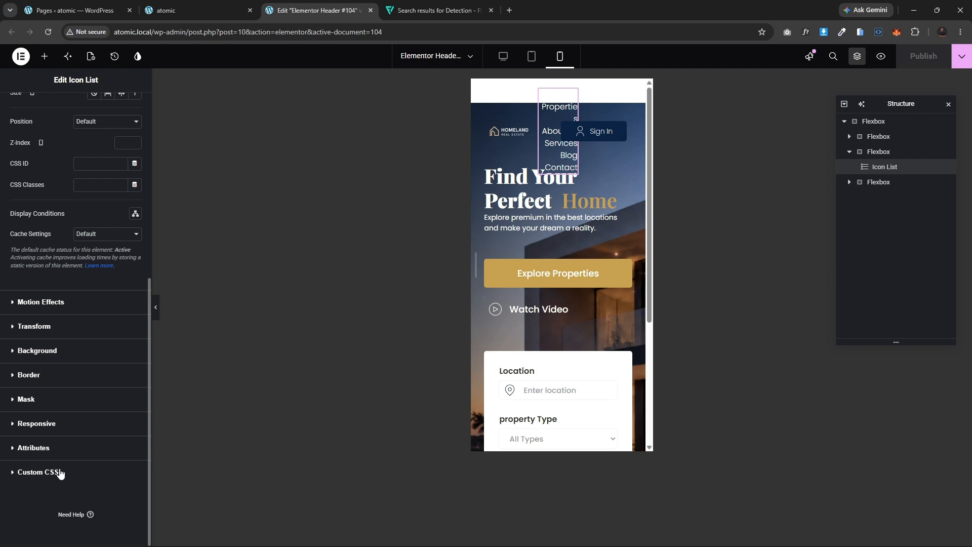
click(37, 424)
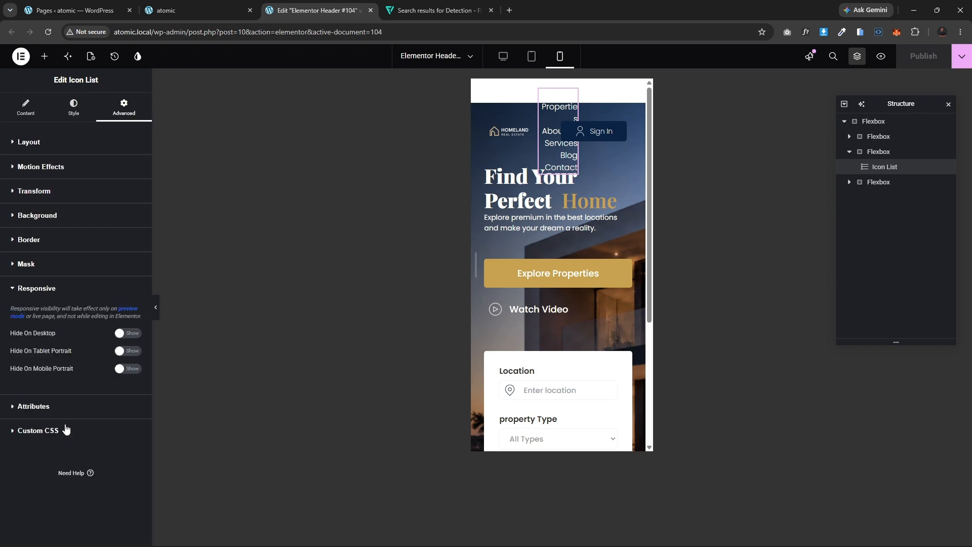
click(121, 370)
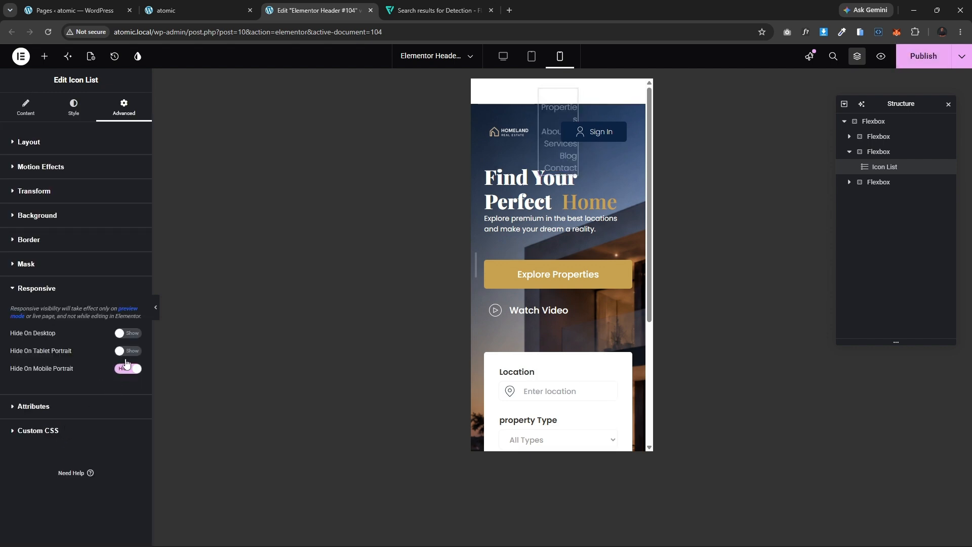
Step: Save the header template and return to editing the Home page
click(155, 309)
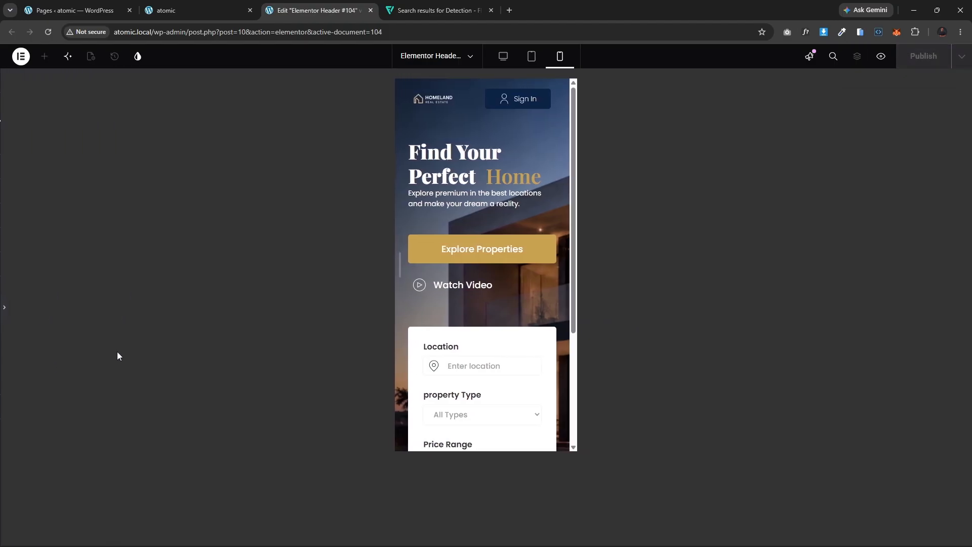
click(4, 309)
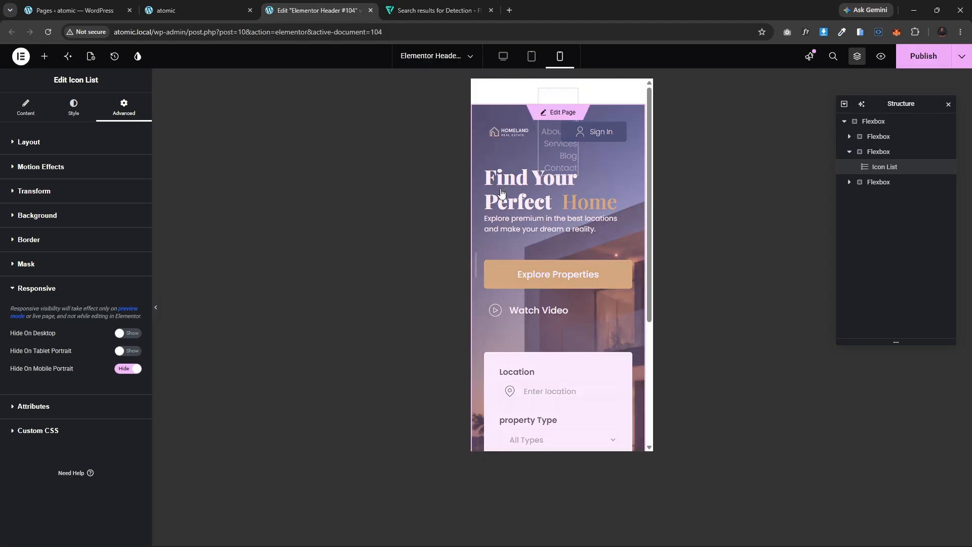
click(556, 112)
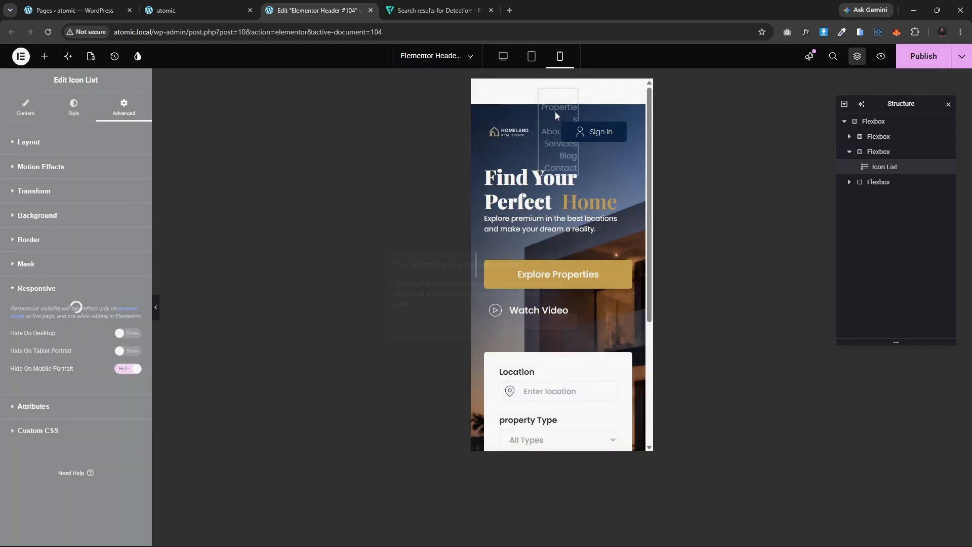
click(542, 324)
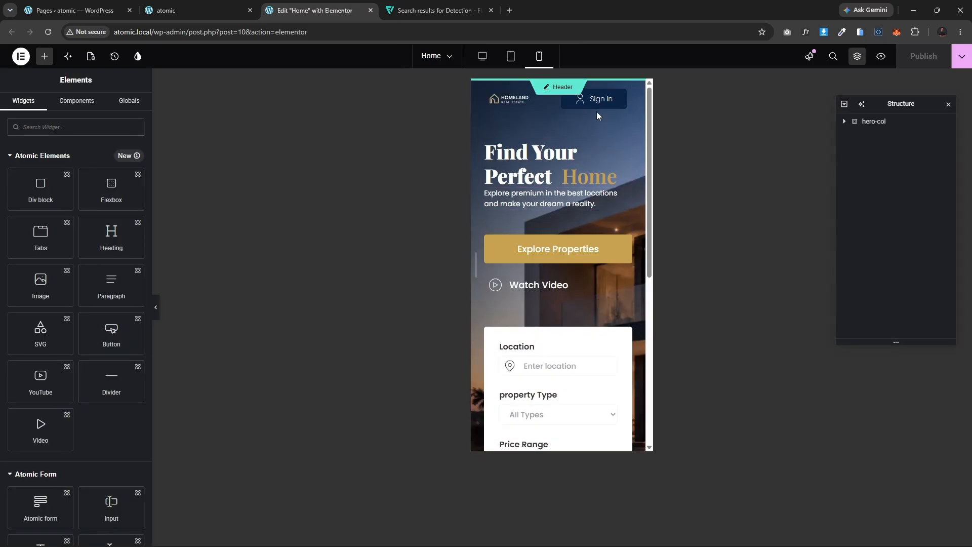
Step: Review the hero section in tablet and mobile preview modes
scroll(571, 284, down, 6)
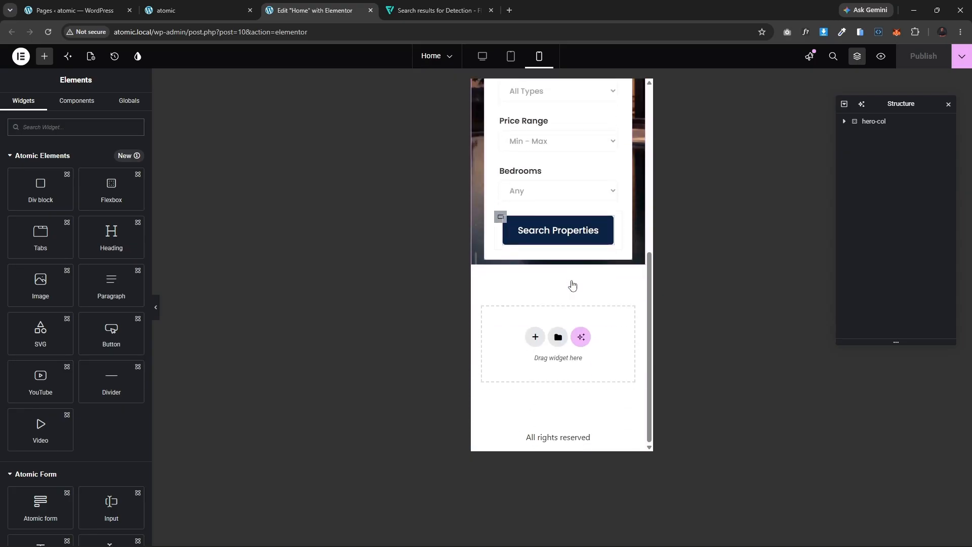
scroll(571, 284, up, 7)
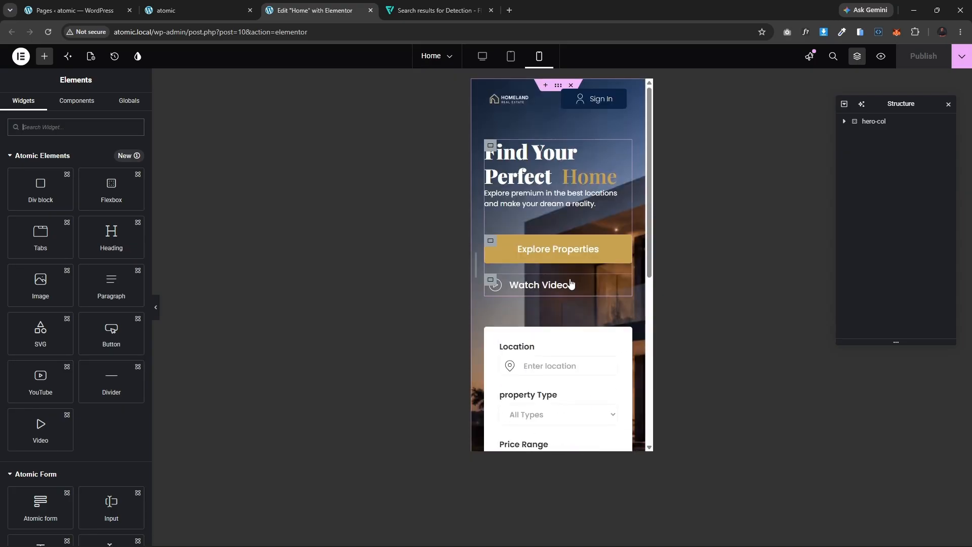
click(511, 59)
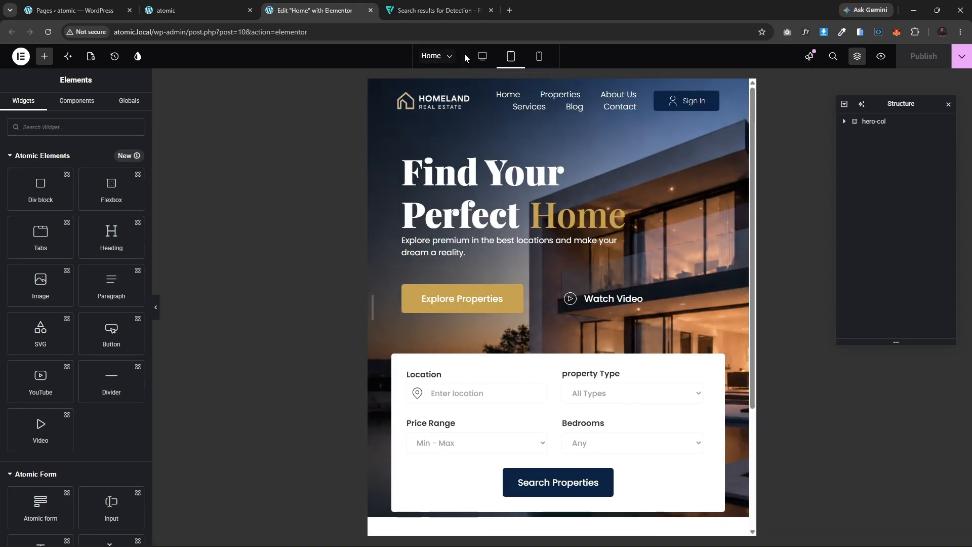
scroll(551, 284, down, 3)
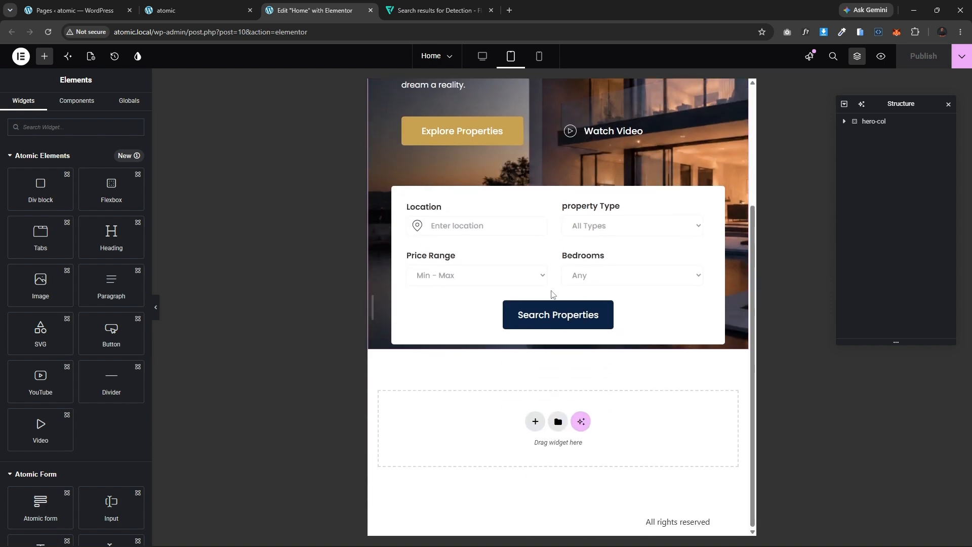
scroll(550, 286, up, 3)
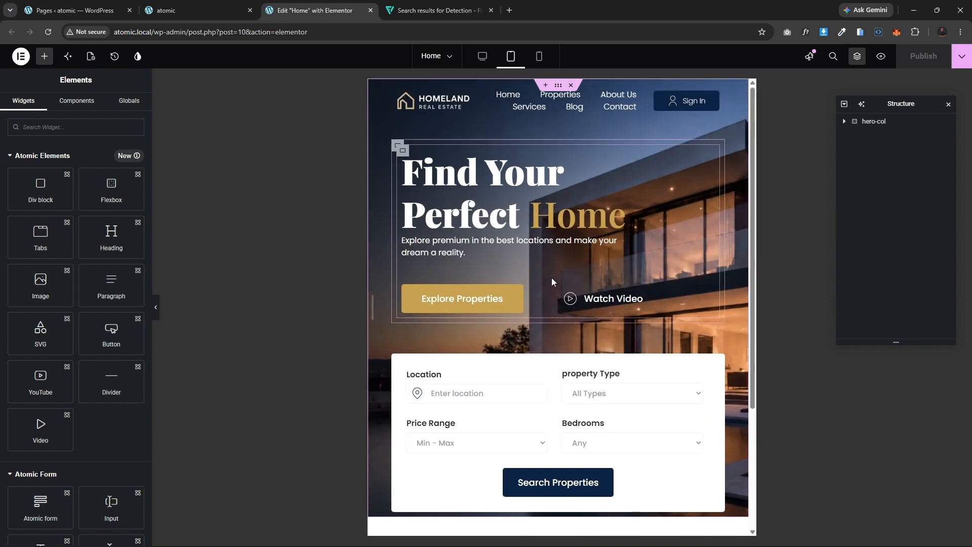
click(480, 59)
click(539, 56)
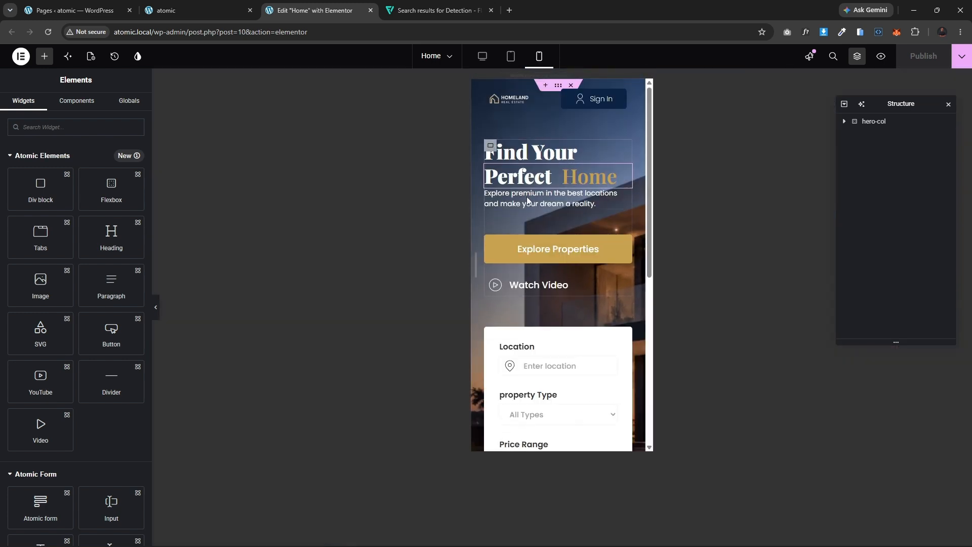
scroll(566, 297, down, 5)
scroll(566, 297, up, 5)
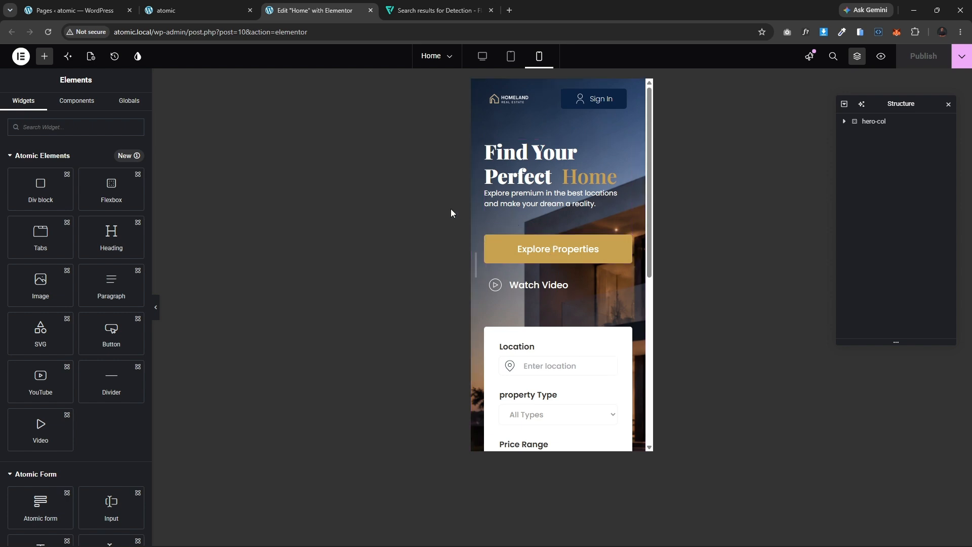
scroll(529, 257, down, 5)
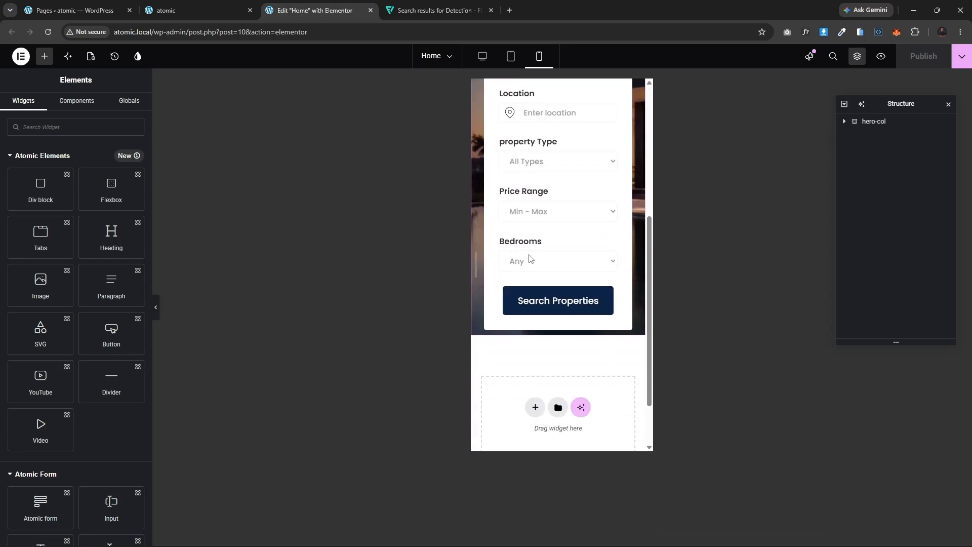